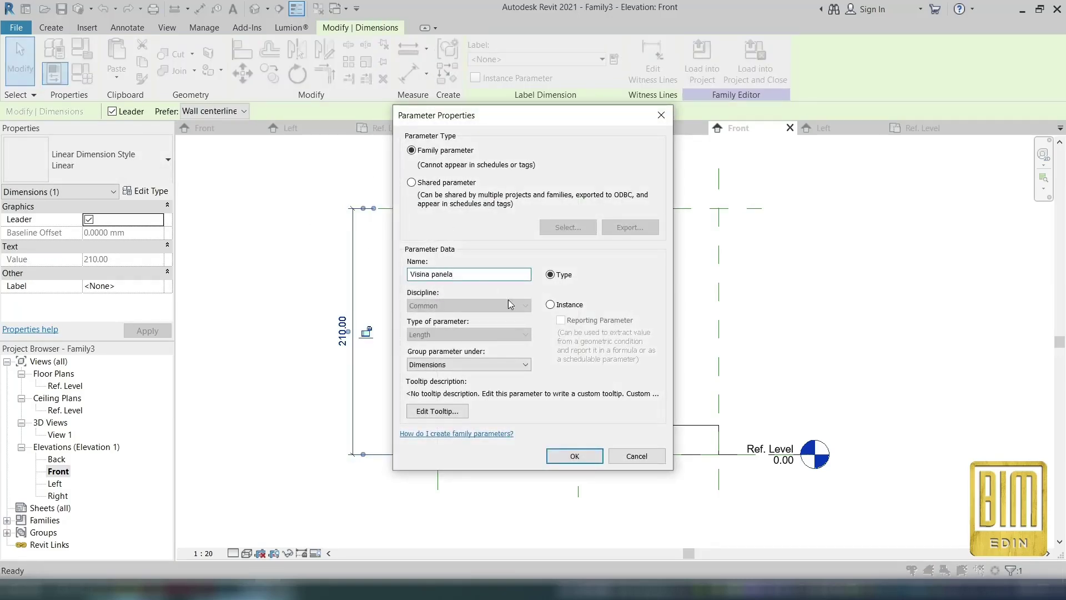
- Name the height dimension's parameter Visina panela and align the panel extrusion's top edge to the upper reference plane
key("Escape")
key("a")
key("l")
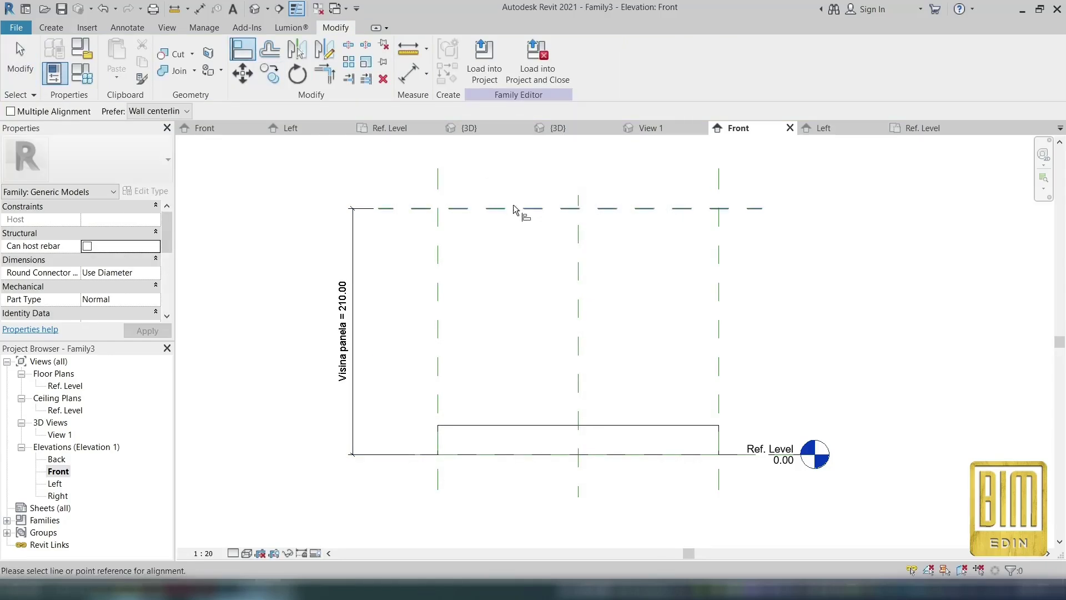
left_click(530, 425)
left_click(18, 53)
- Test the panel's height by setting the Visina panela dimension to 300 in the Front elevation
left_click(353, 255)
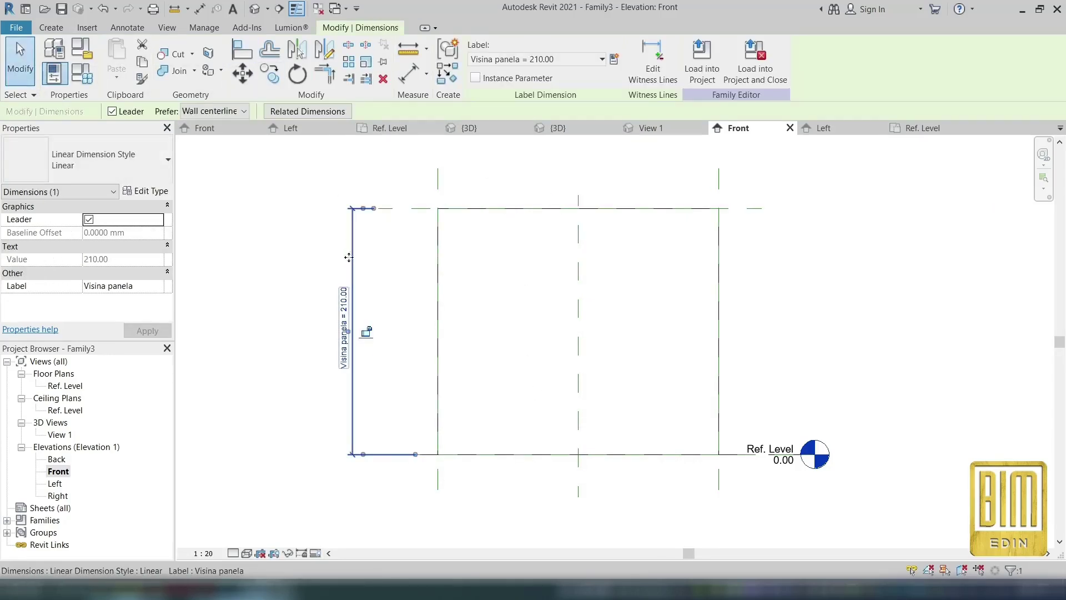
left_click(342, 311)
type("300")
key("Return")
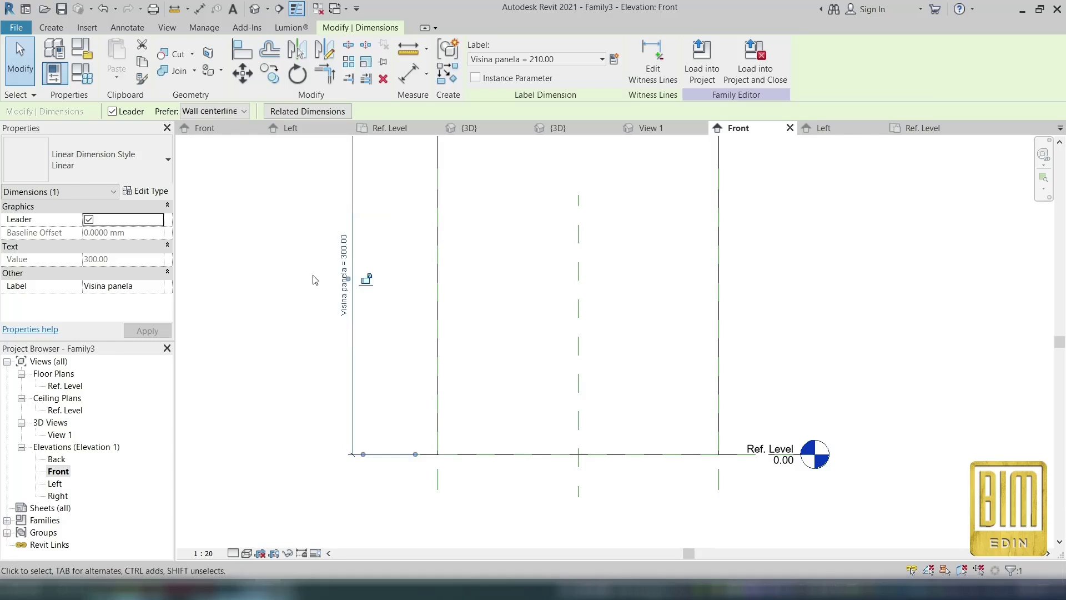
scroll(488, 460, "down", 2)
- Show the panel in 3D and reorder its family parameters as Sirina panela, Visina panela, Debljina panela
left_click(278, 9)
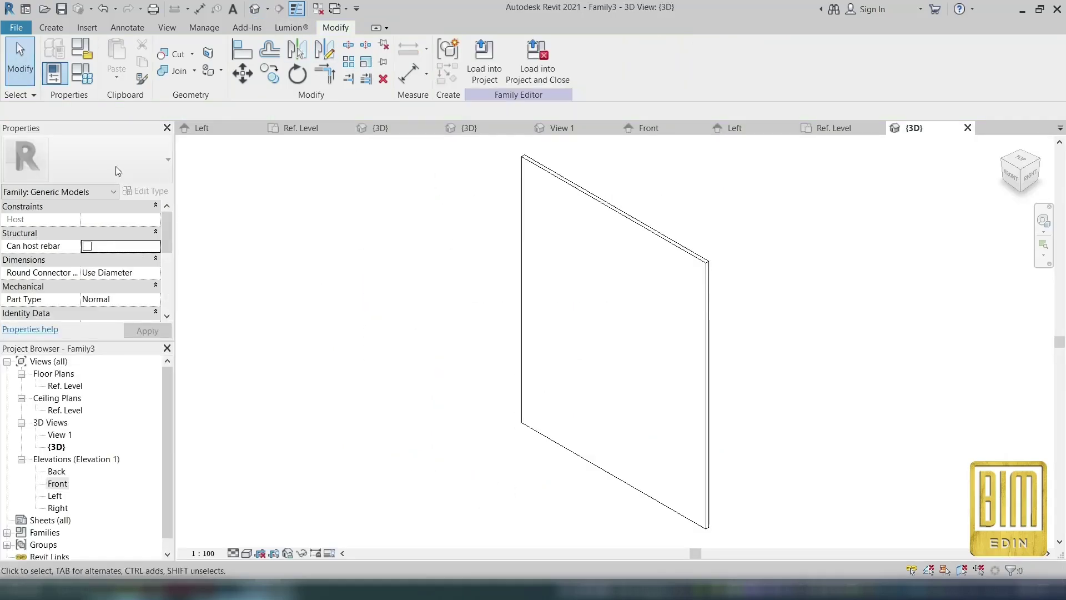
left_click(82, 49)
left_click(77, 163)
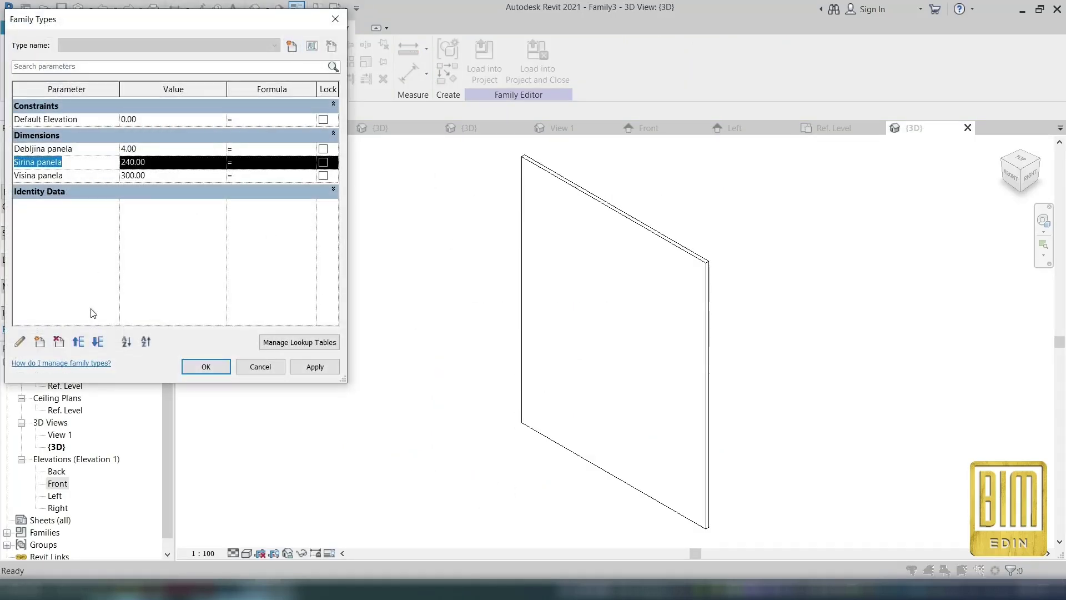
left_click(81, 342)
left_click(78, 176)
left_click(79, 342)
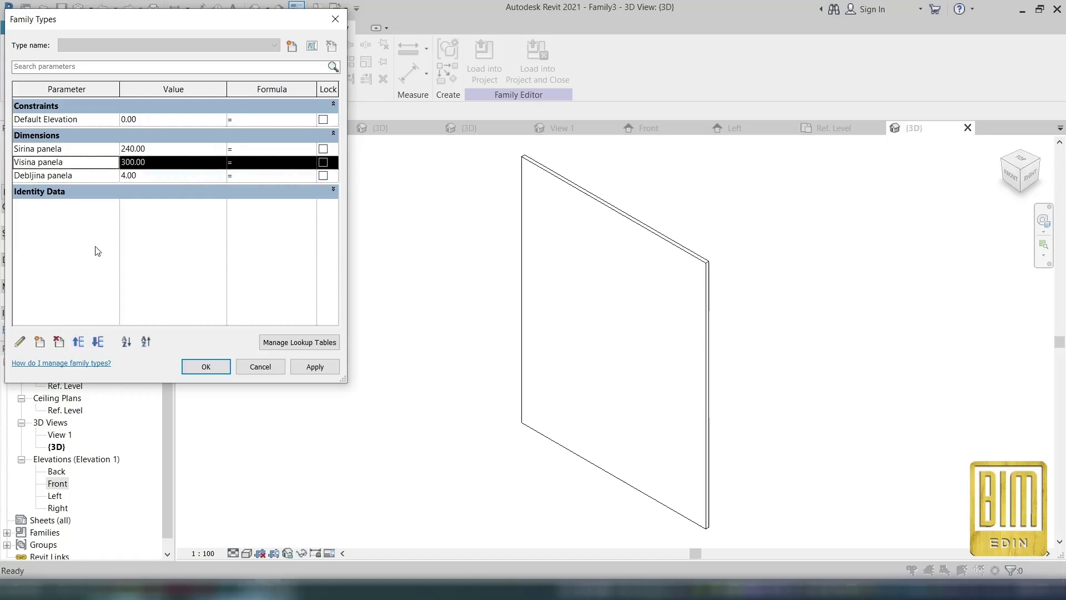
- Set Sirina panela to 100 and Visina panela to 210, applying each value to the panel
left_click(162, 148)
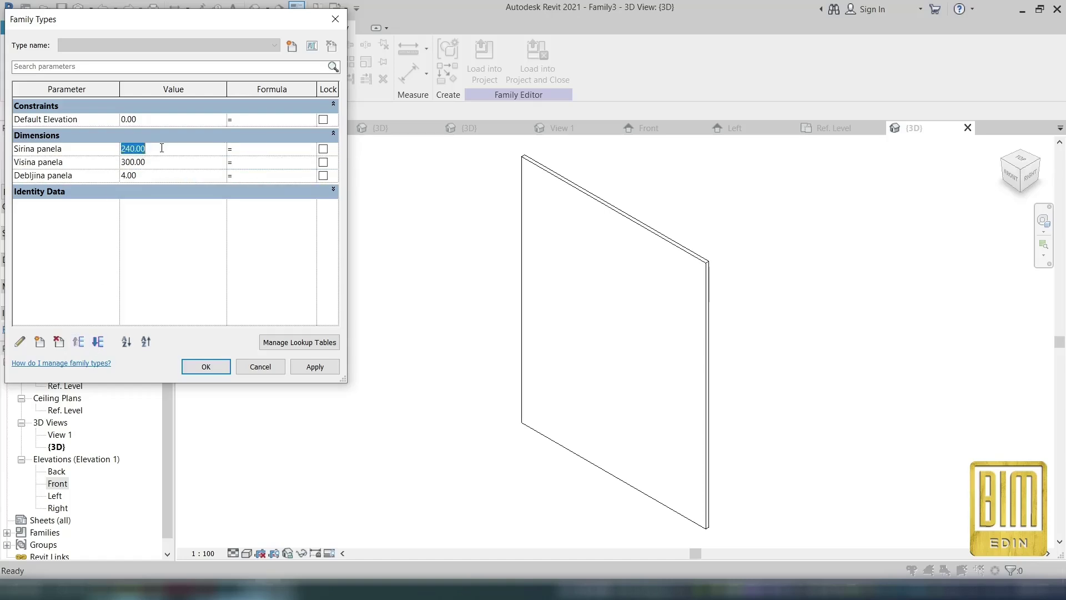
left_click(312, 367)
left_click(157, 162)
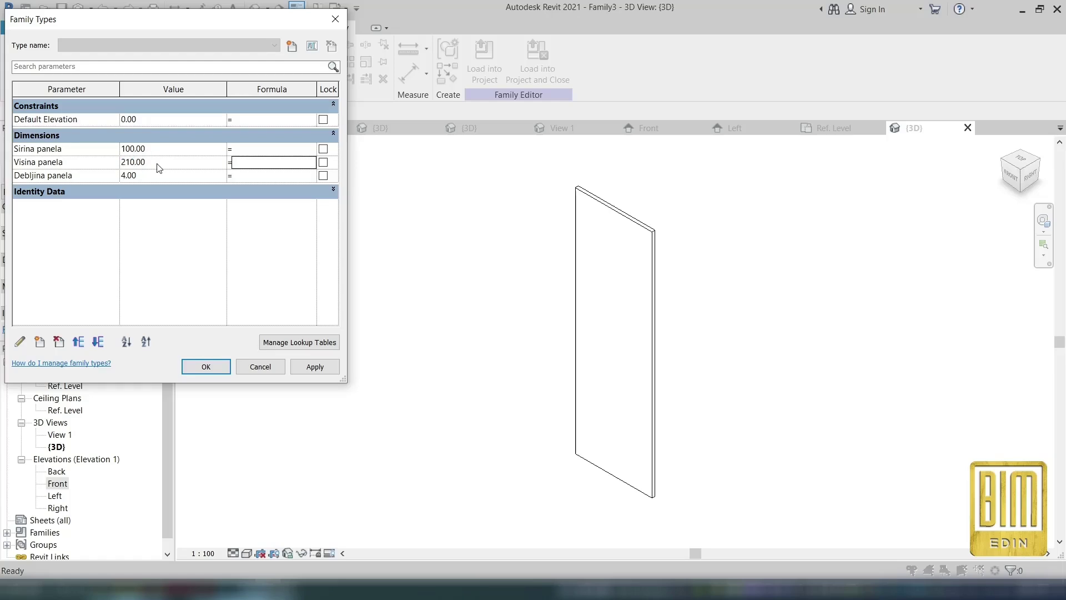
left_click(314, 367)
- Try several Debljina panela thicknesses, including 10 and 2, applying each one to the panel
left_click(153, 175)
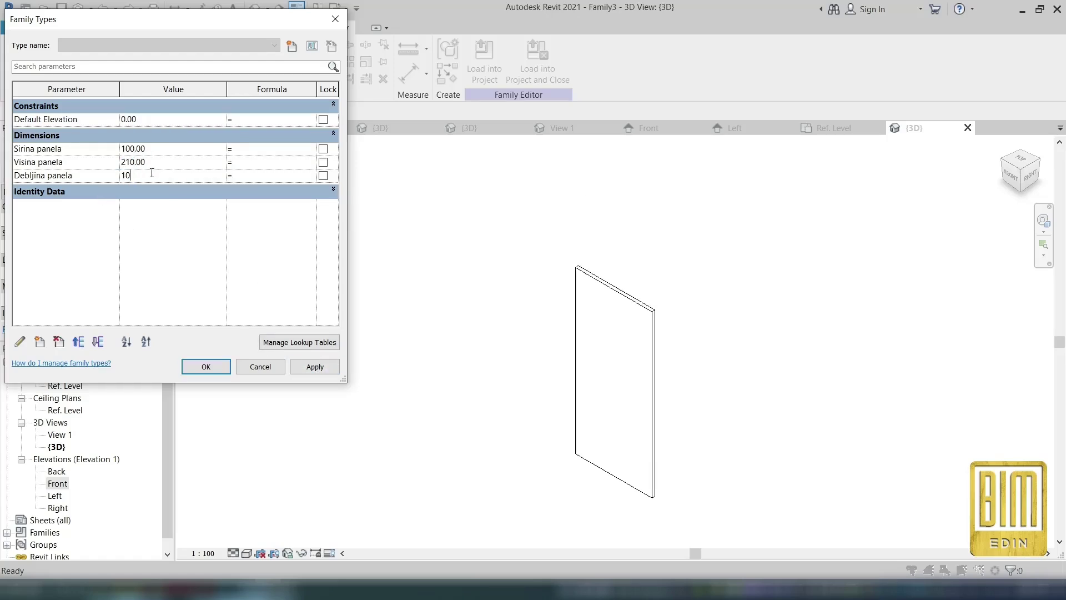
left_click(317, 366)
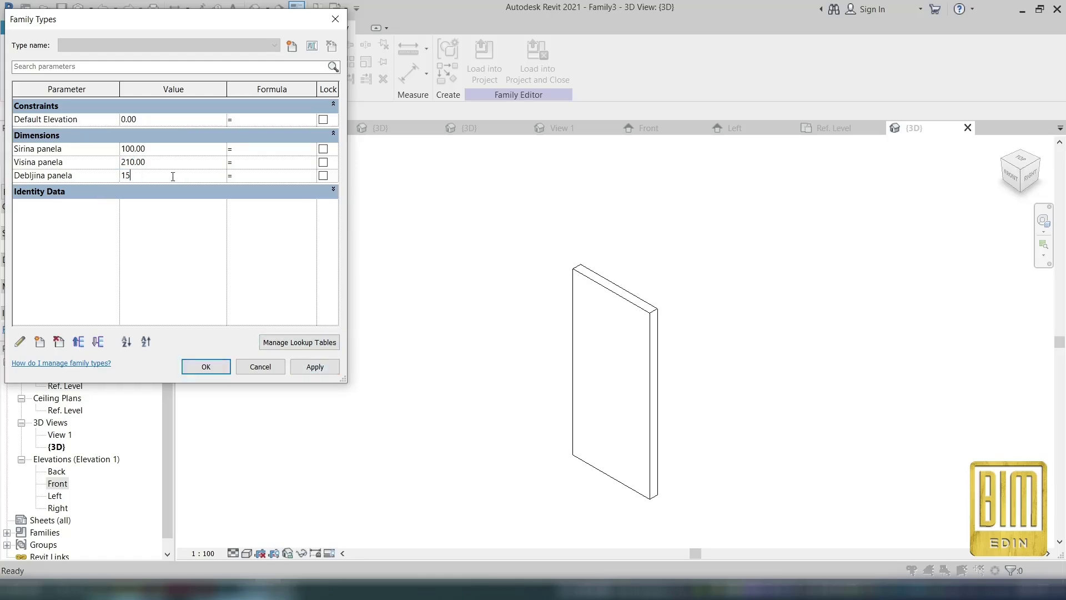
left_click(315, 367)
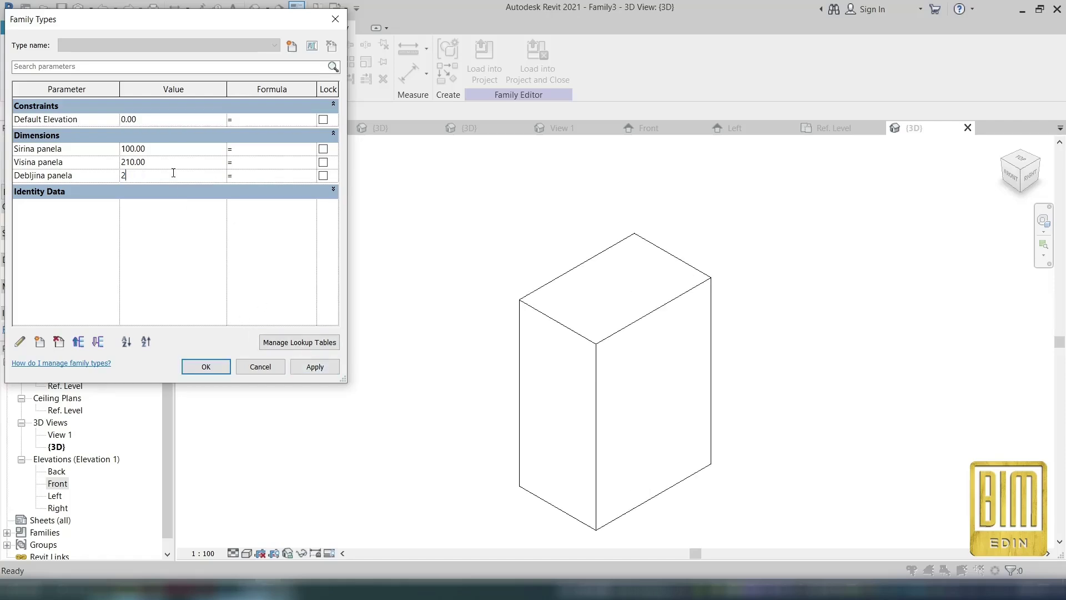
left_click(173, 173)
type("2")
left_click(314, 366)
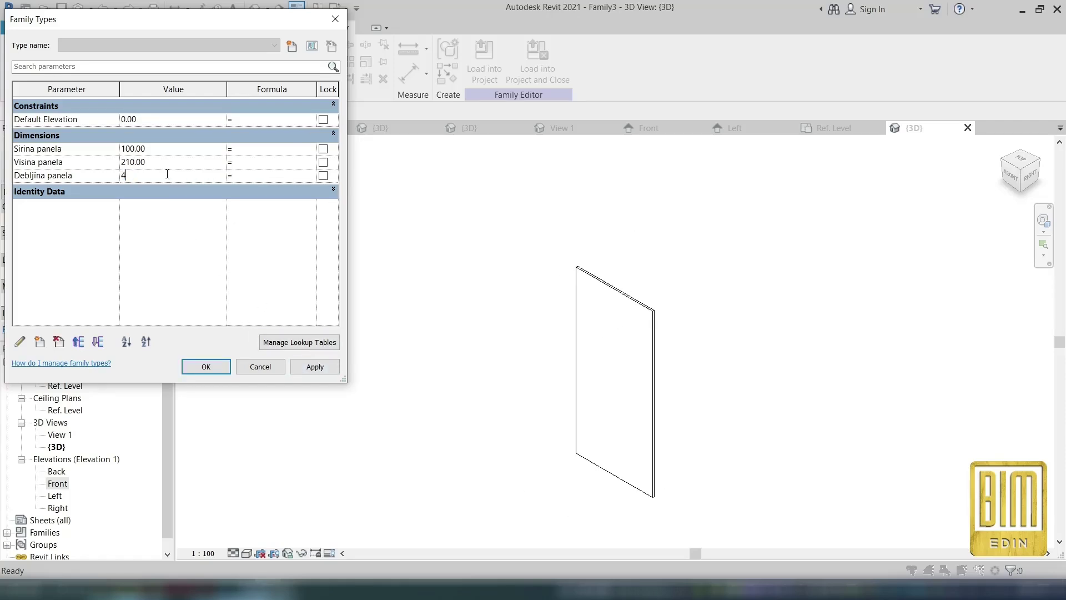
- Set Debljina panela to 4, apply it and accept the family type settings
left_click(314, 369)
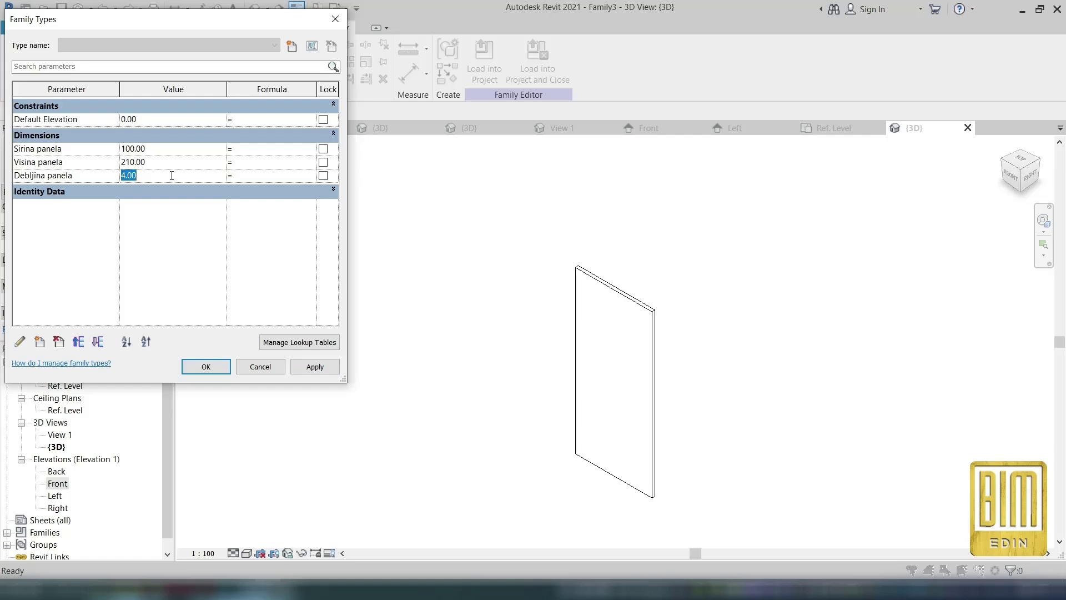
left_click(206, 367)
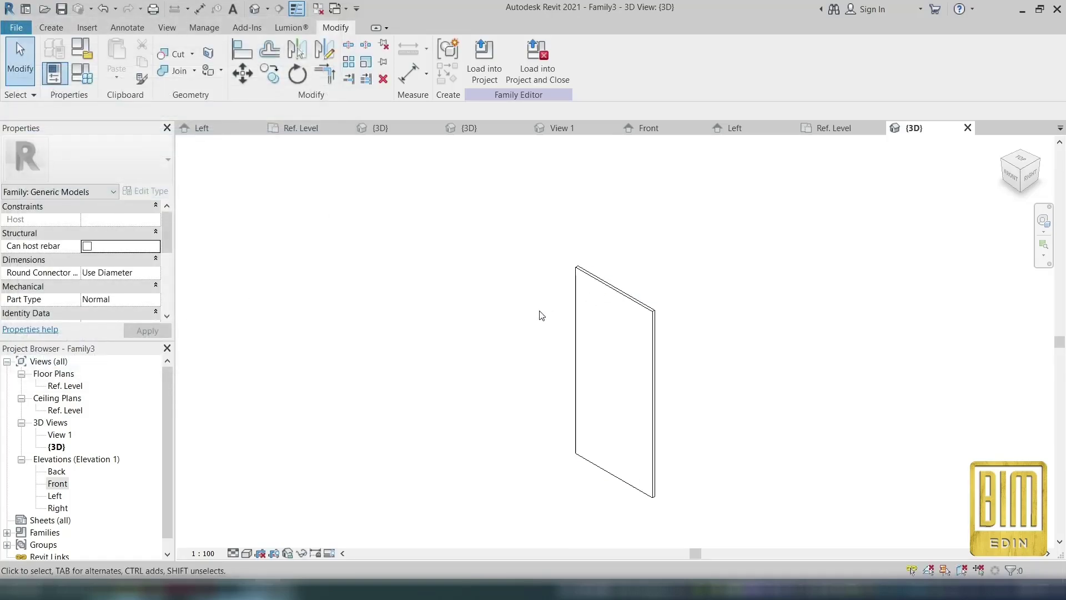
- Associate the panel extrusion's Visible property with a new Yes/No family type parameter named Panel
left_click(576, 328)
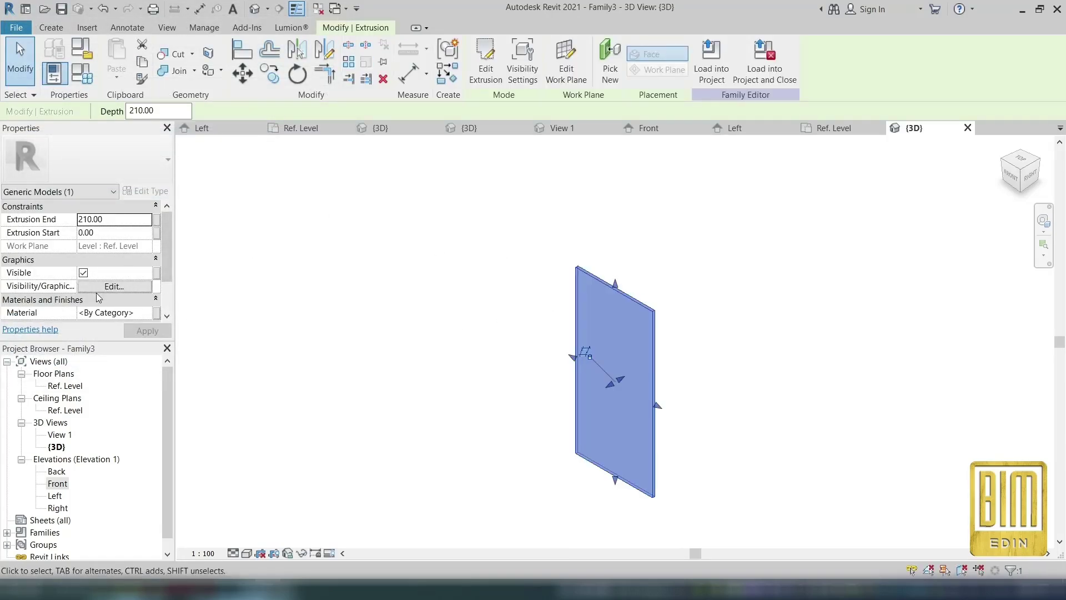
left_click(116, 286)
left_click(649, 210)
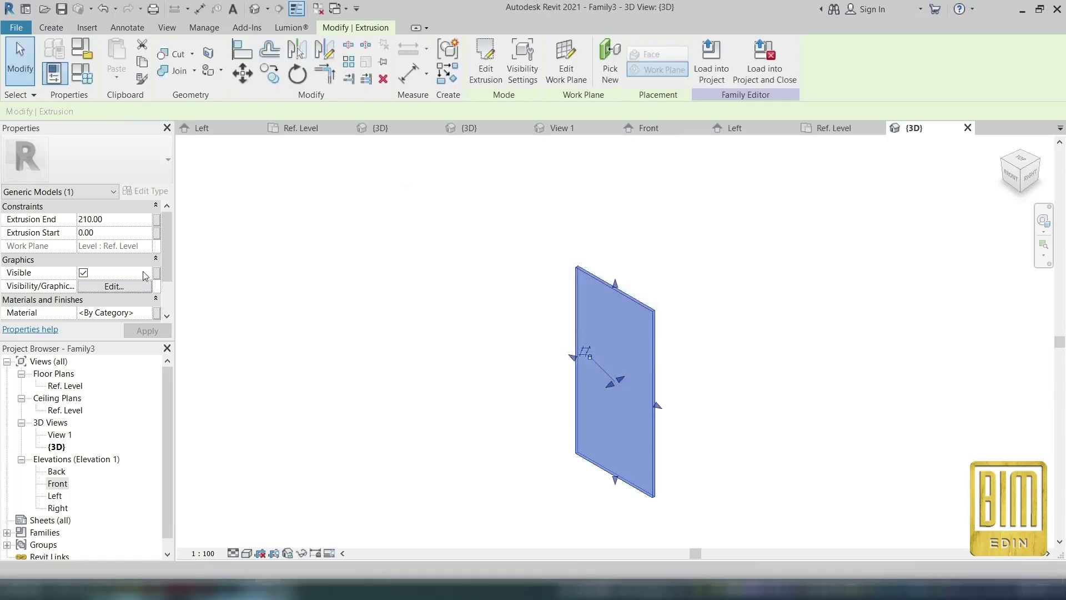
left_click(156, 272)
left_click(337, 337)
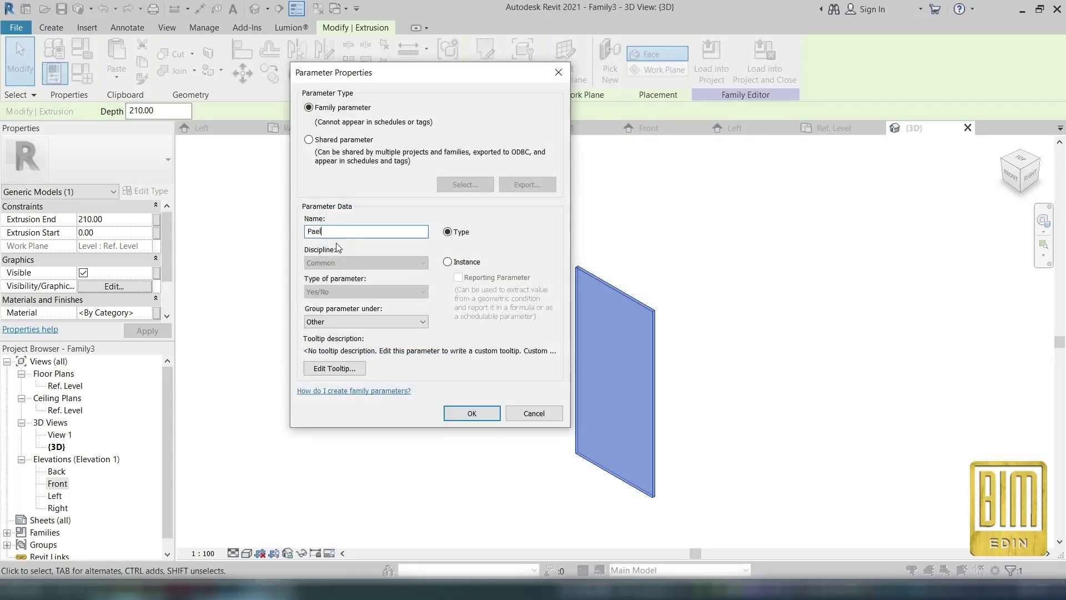
left_click(468, 412)
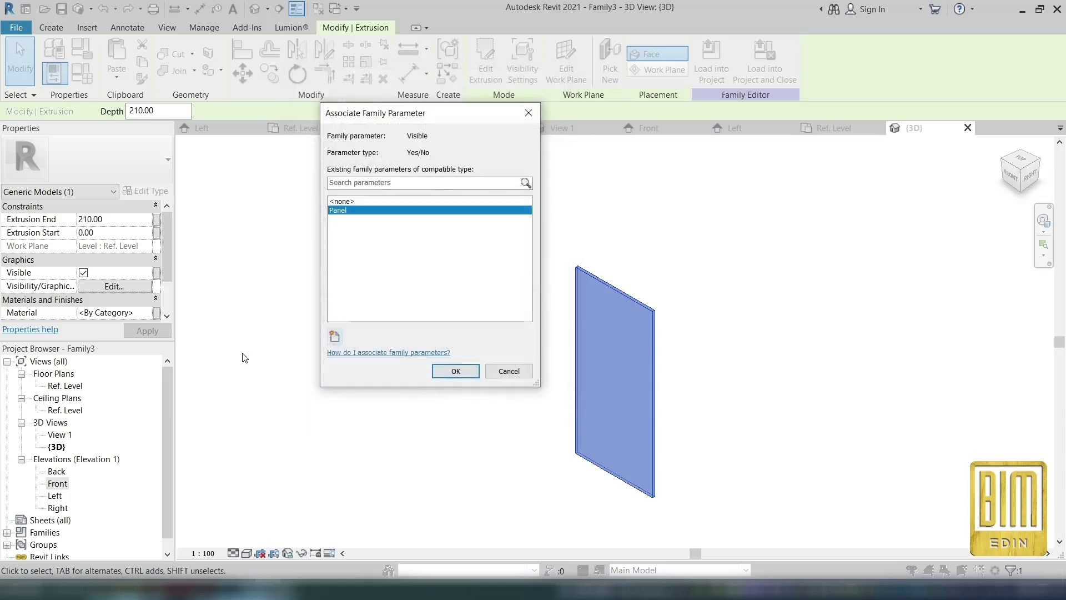
left_click(456, 370)
- Associate the panel's material with a new family type parameter named Materijal panela, grouped under Materials and Finishes
left_click(157, 312)
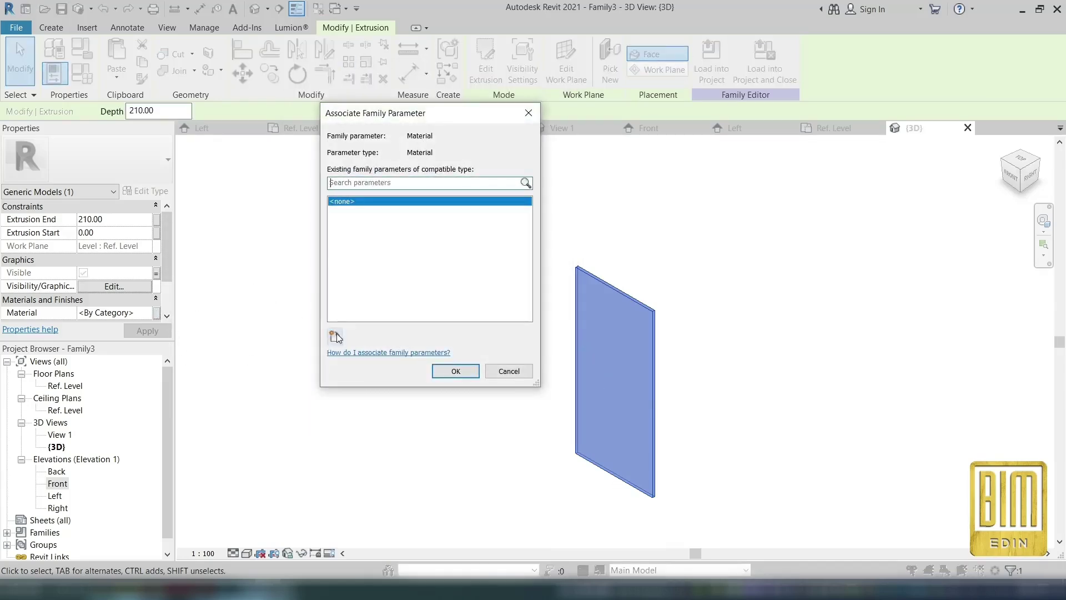
left_click(334, 336)
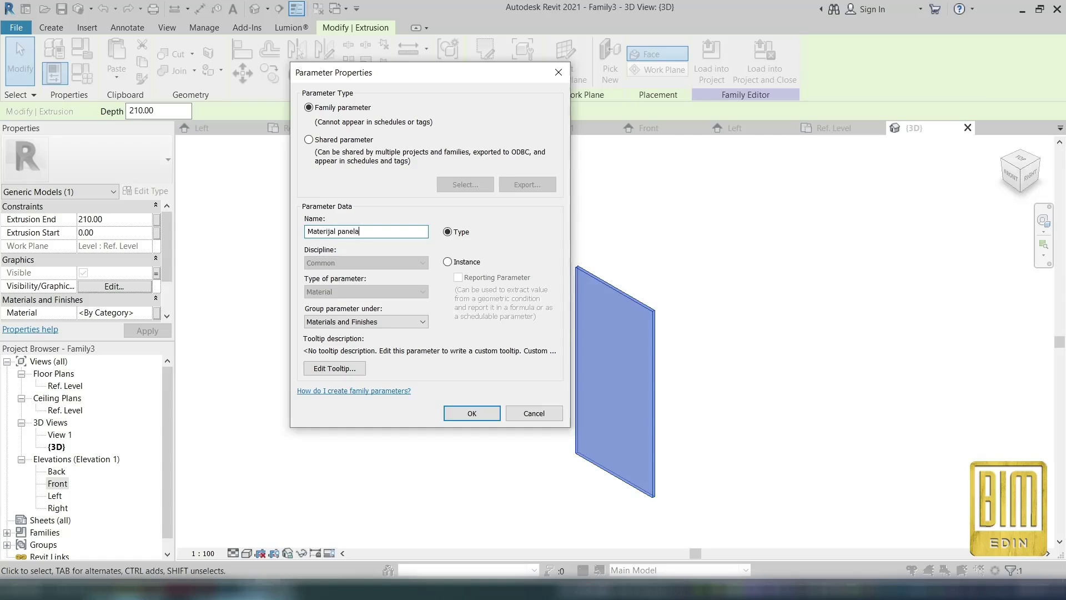
left_click(456, 407)
left_click(453, 369)
left_click(429, 365)
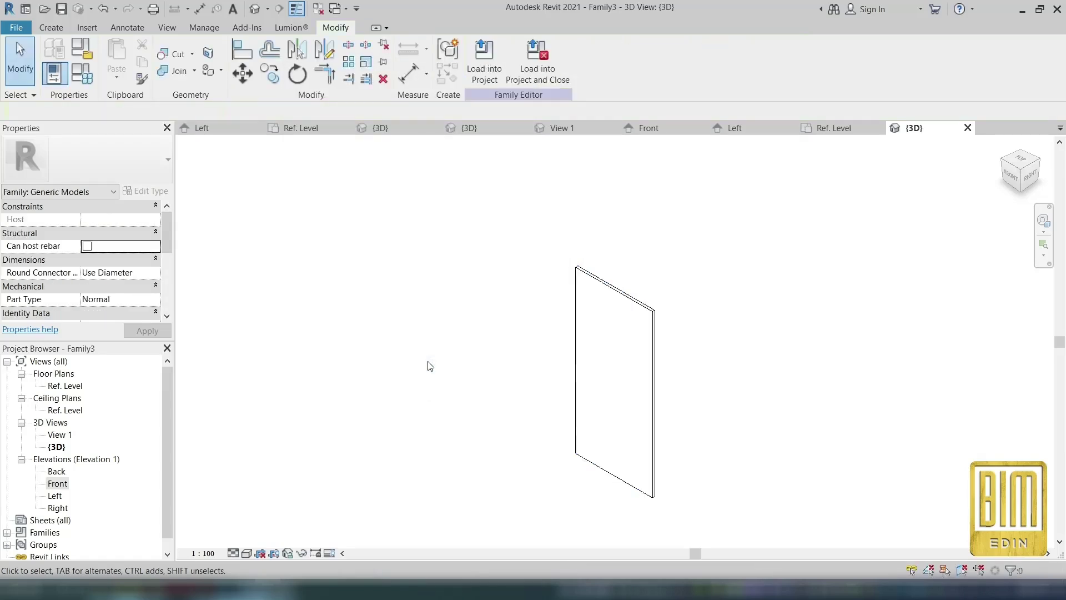
- In the Front elevation, draw a horizontal reference plane across the panel about 114 above Ref. Level
double_click(65, 385)
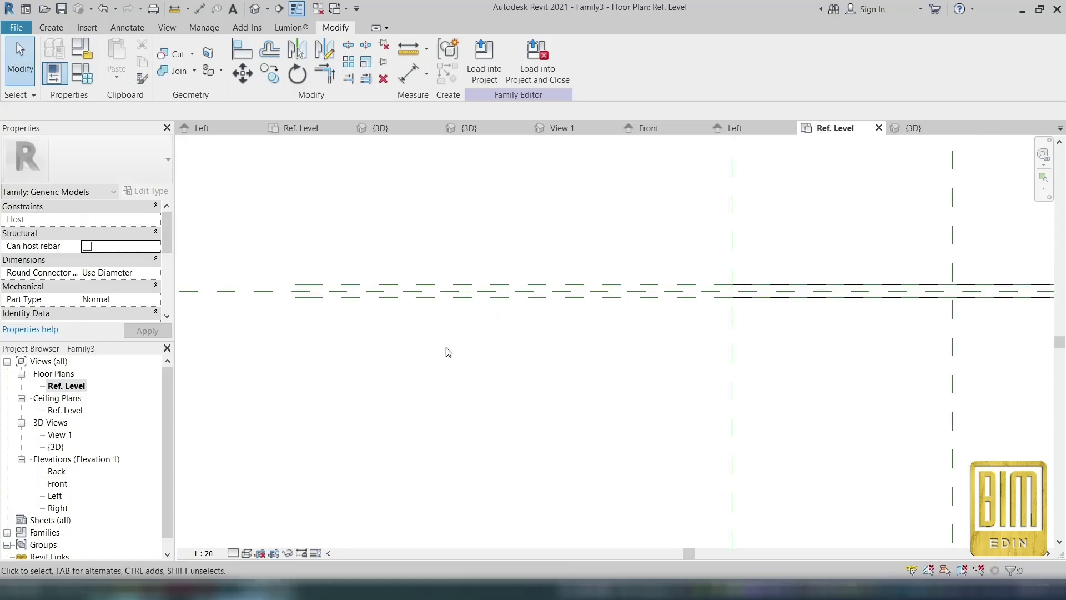
scroll(633, 295, "up", 2)
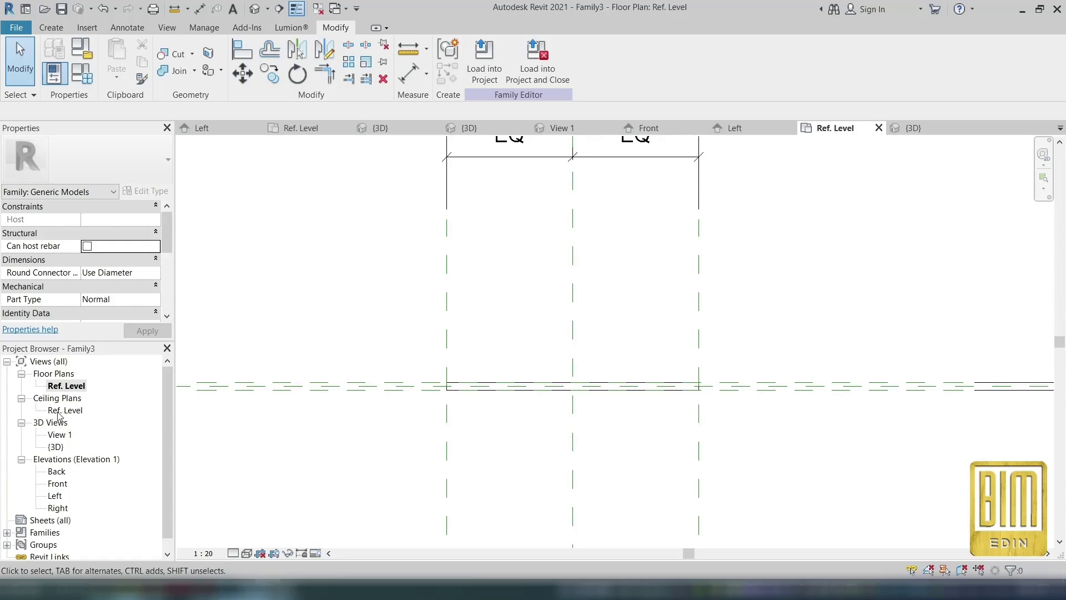
double_click(58, 483)
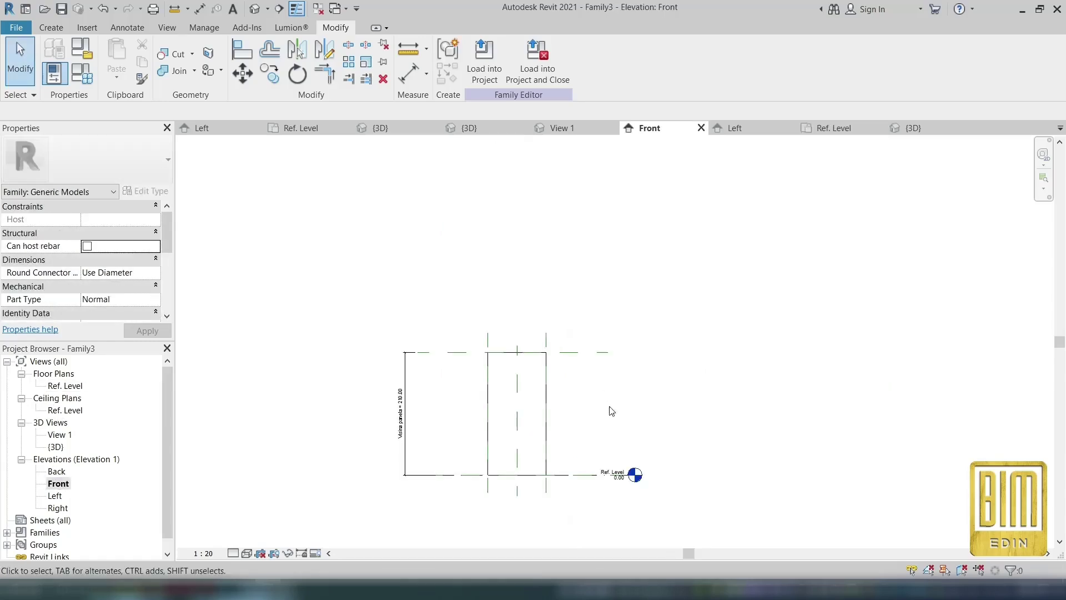
scroll(523, 424, "up", 2)
left_click(51, 28)
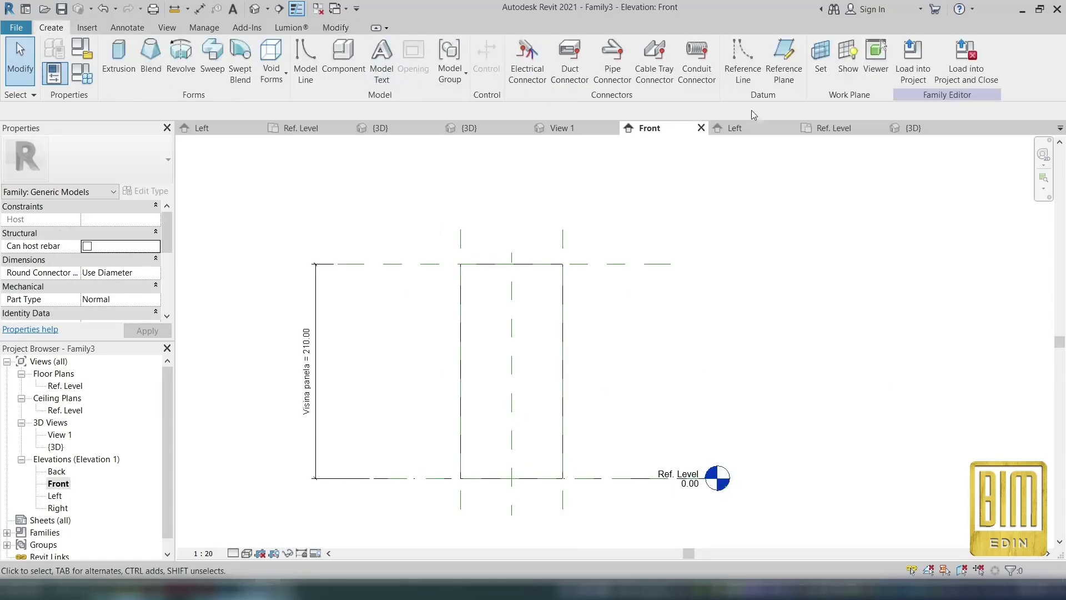
left_click(782, 56)
left_click(670, 363)
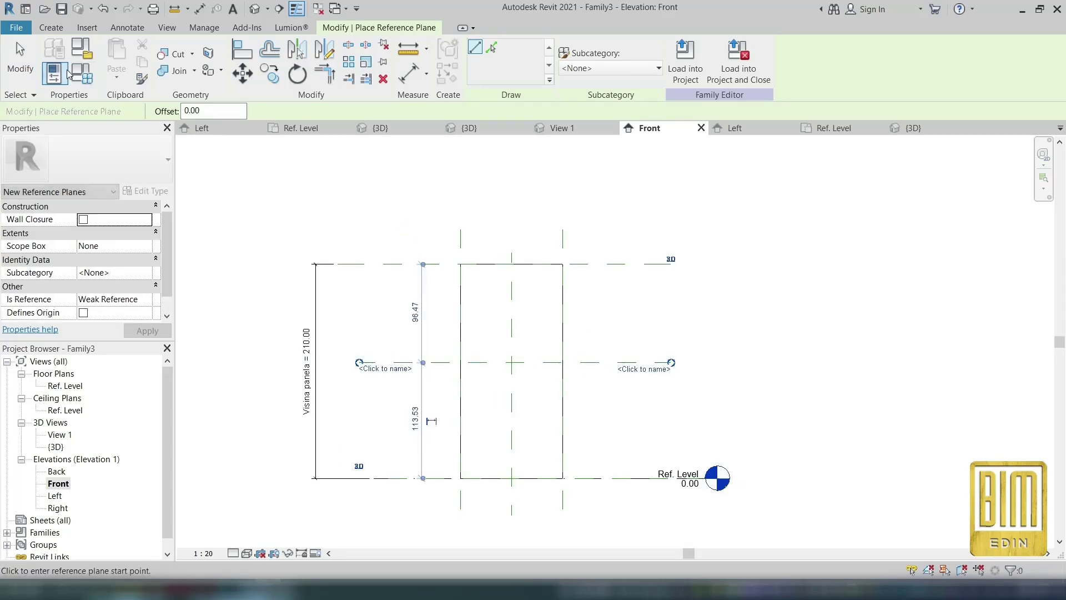
- Dimension from the upper reference plane through the new middle plane to Ref. Level and make the segments equal
left_click(409, 74)
left_click(626, 264)
left_click(626, 363)
left_click(626, 477)
left_click(620, 435)
left_click(647, 373)
key("Escape")
scroll(653, 398, "up", 1)
scroll(654, 403, "up", 1)
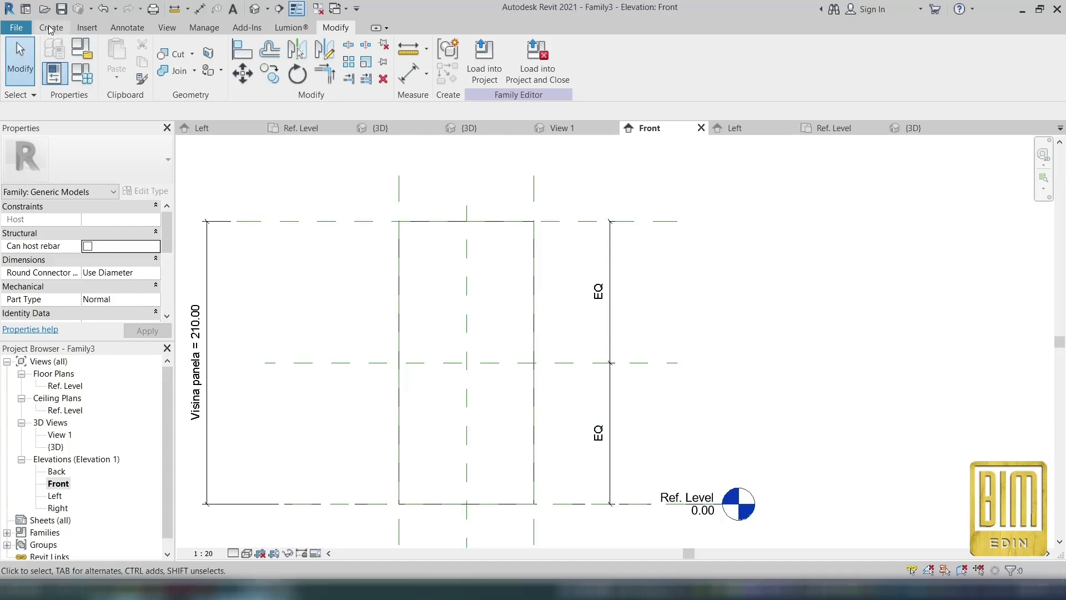
- Draw a <Hidden Lines> [projection] symbolic line from the panel's upper-left corner to the right edge at the middle reference plane
left_click(127, 27)
left_click(226, 55)
left_click(399, 221)
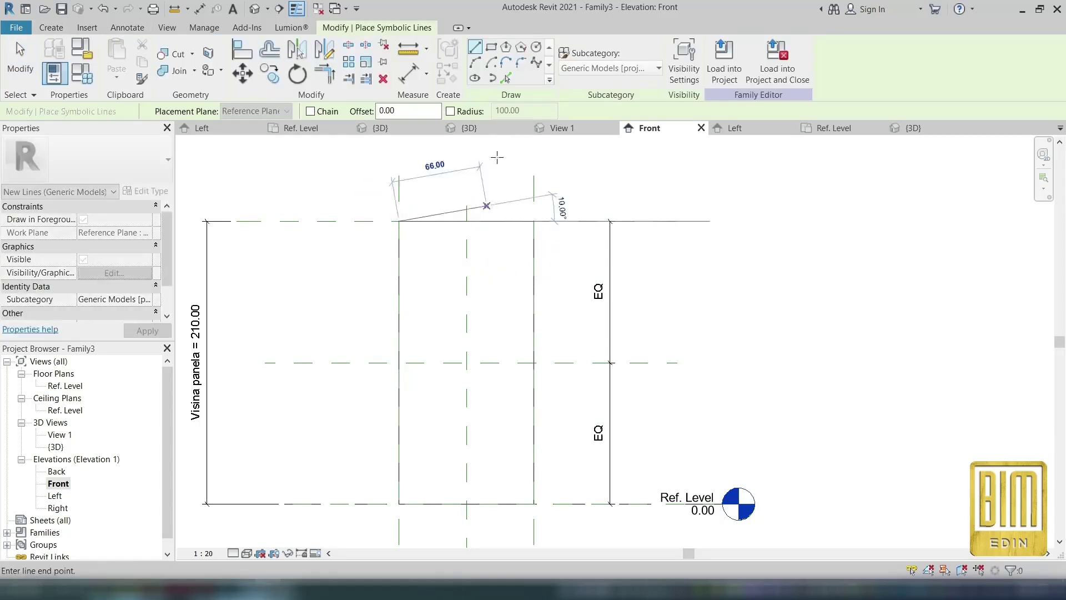
key("Escape")
left_click(610, 68)
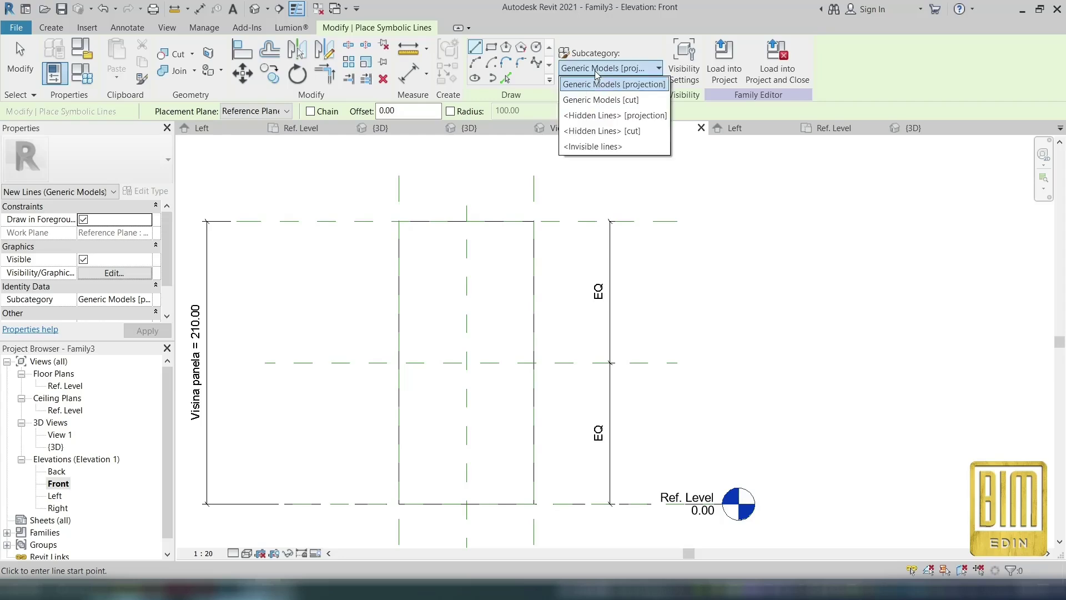
left_click(611, 116)
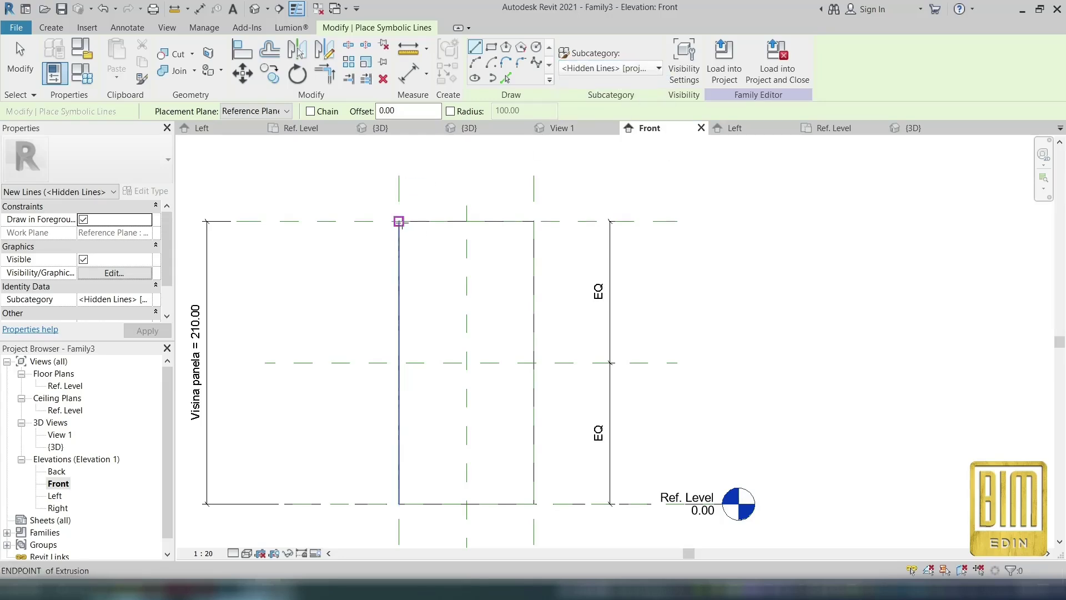
left_click(399, 221)
left_click(525, 363)
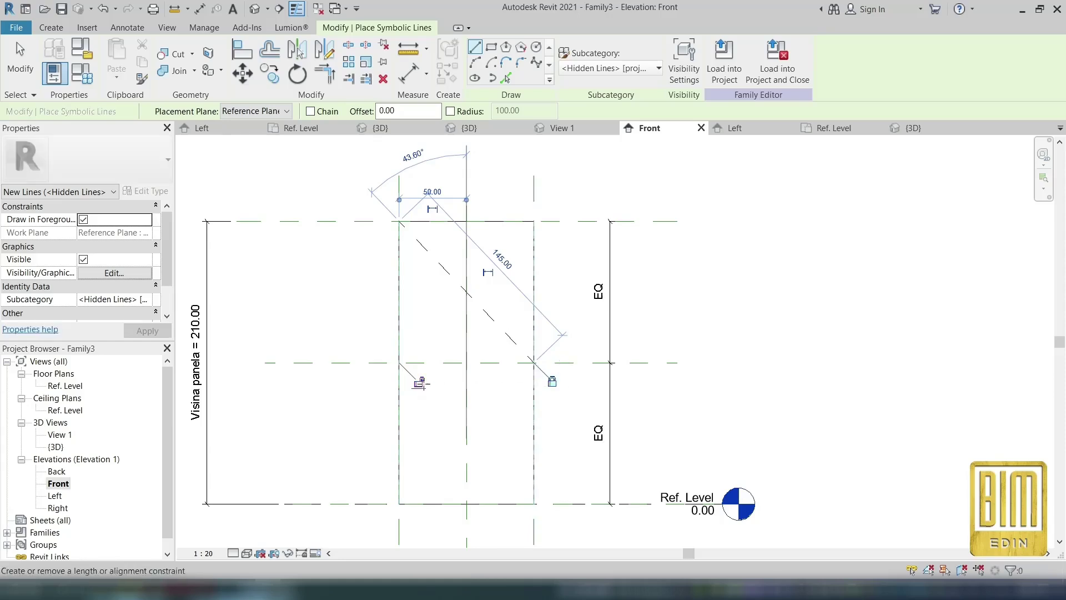
- Draw a second hidden symbolic line from the right edge at the middle plane to the panel's lower-left corner
left_click(533, 362)
scroll(398, 502, "up", 2)
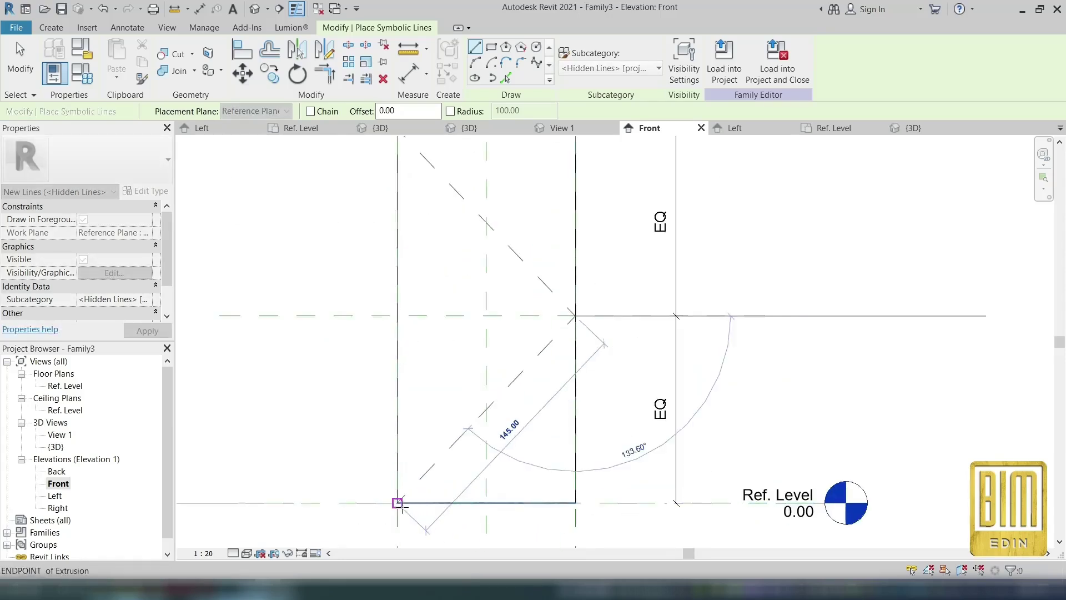
left_click(398, 504)
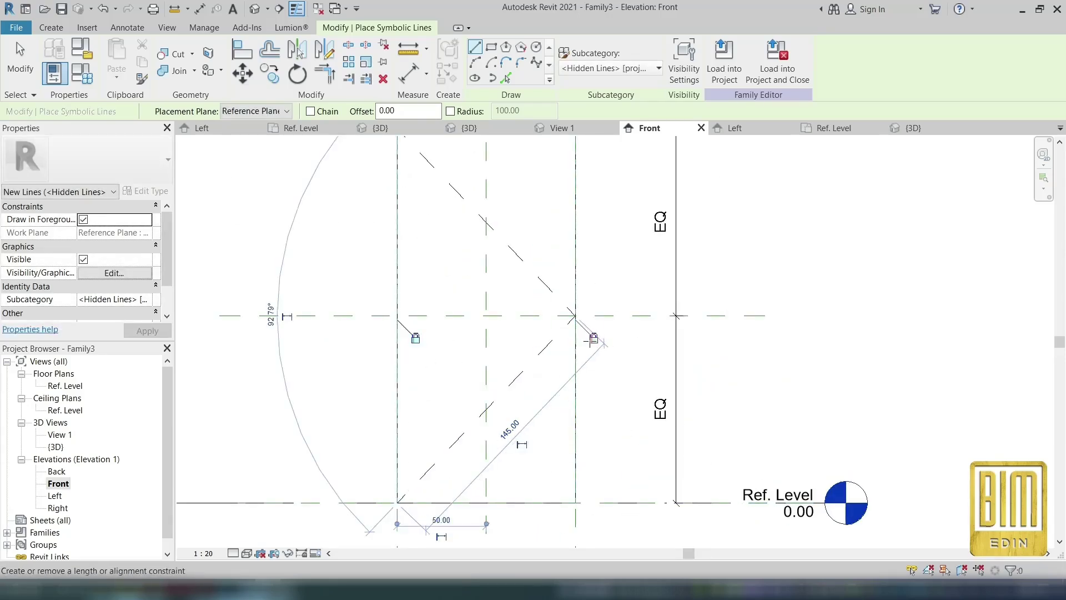
scroll(463, 344, "down", 2)
key("Escape")
key("Escape")
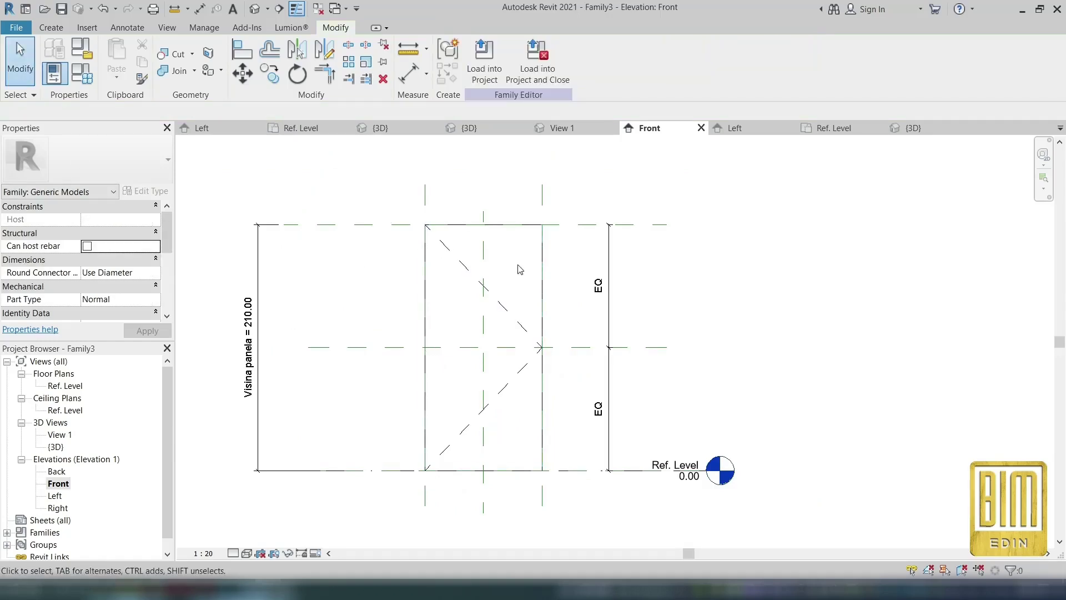
- Draw a hidden symbolic line from the panel's upper-right corner to the left edge at the middle reference plane
left_click(54, 30)
left_click(127, 28)
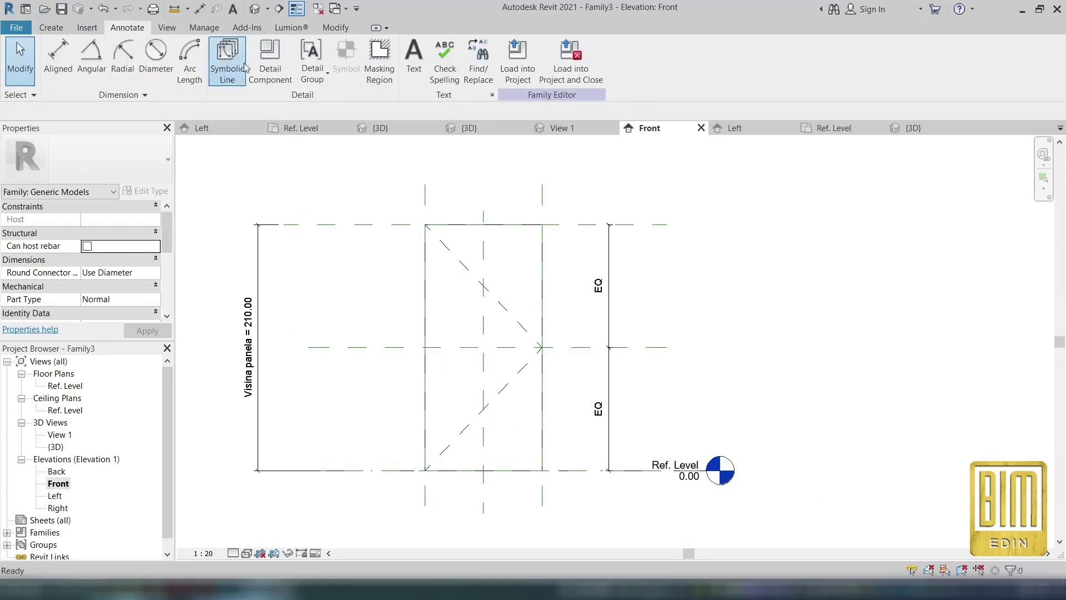
left_click(231, 48)
left_click(543, 225)
scroll(425, 340, "up", 1)
scroll(426, 351, "up", 6)
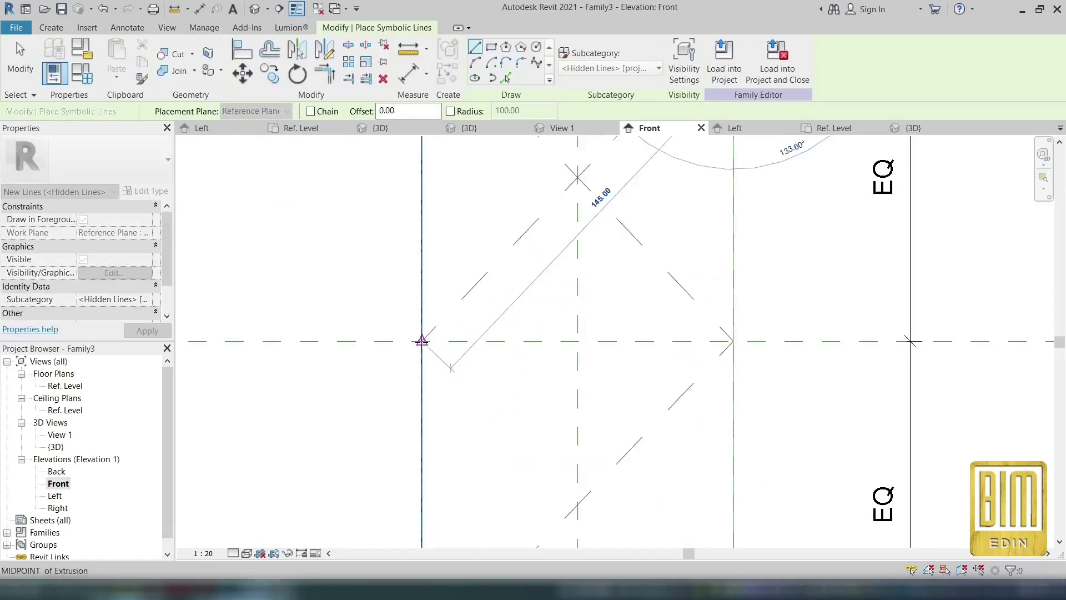
left_click(422, 340)
scroll(432, 326, "down", 2)
- Draw a hidden symbolic line from the left edge at the middle plane to the panel's lower-right corner
left_click(426, 331)
scroll(545, 459, "down", 5)
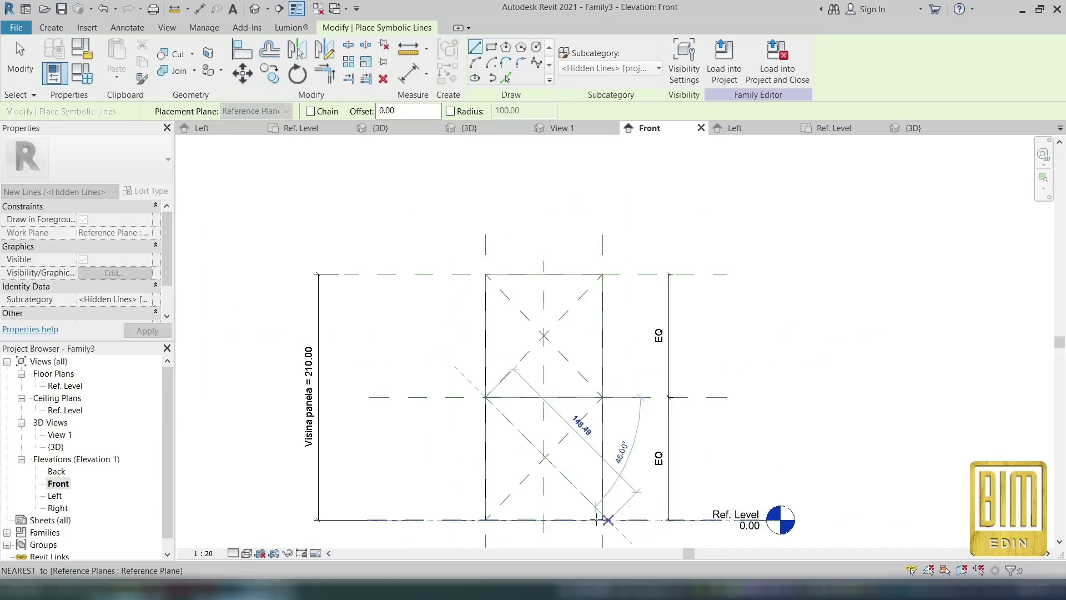
scroll(601, 521, "up", 3)
left_click(603, 517)
scroll(547, 469, "down", 2)
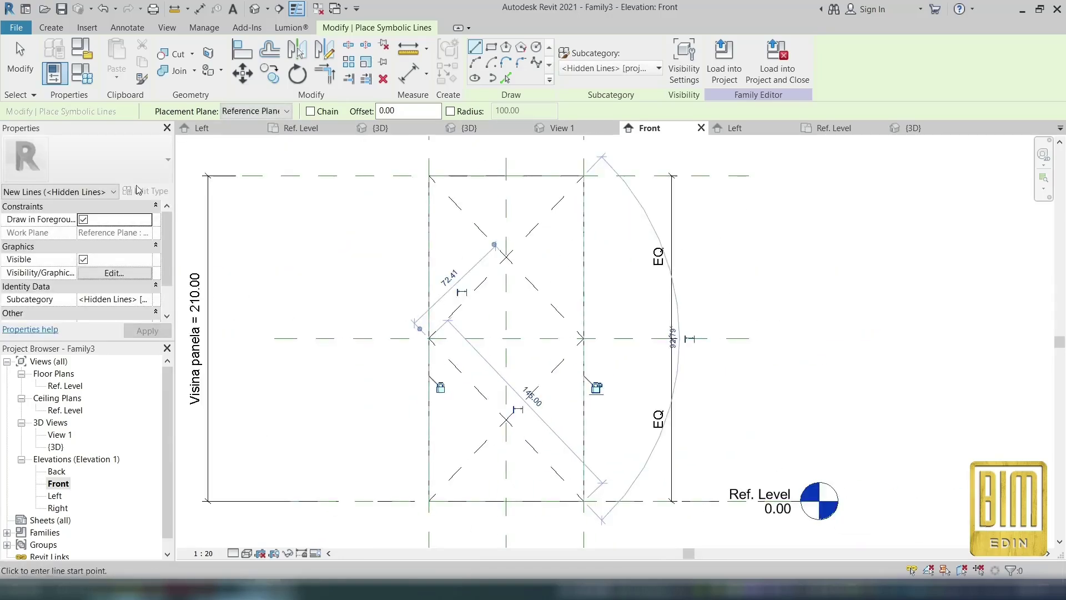
key("Escape")
key("Escape")
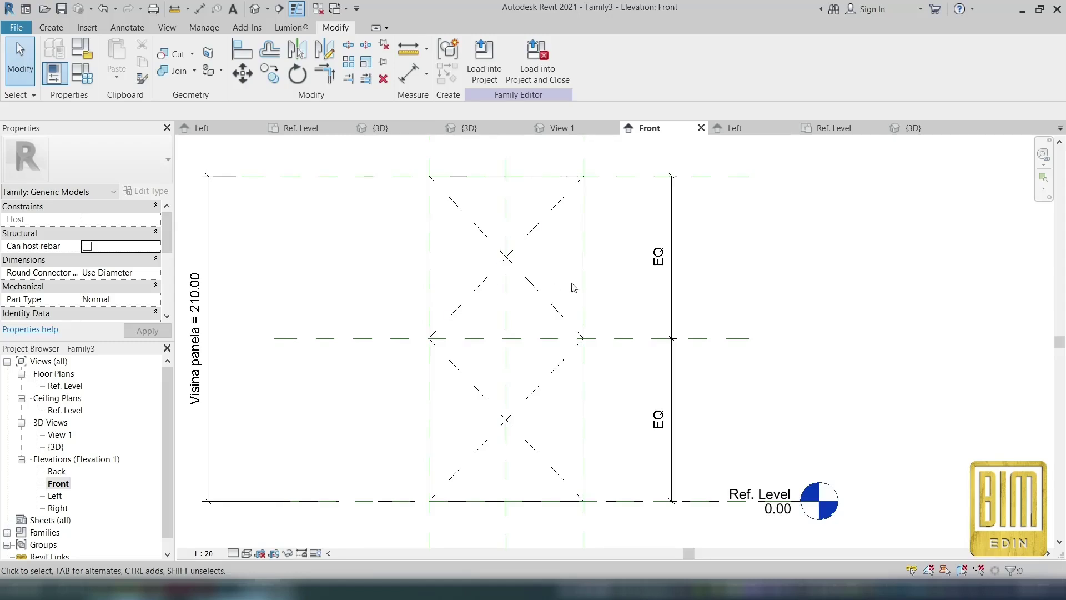
- Draw a symbolic rectangle about 12 by 3 over the middle reference plane, about 3.7 from the panel's right edge
scroll(555, 289, "down", 2)
scroll(559, 323, "up", 3)
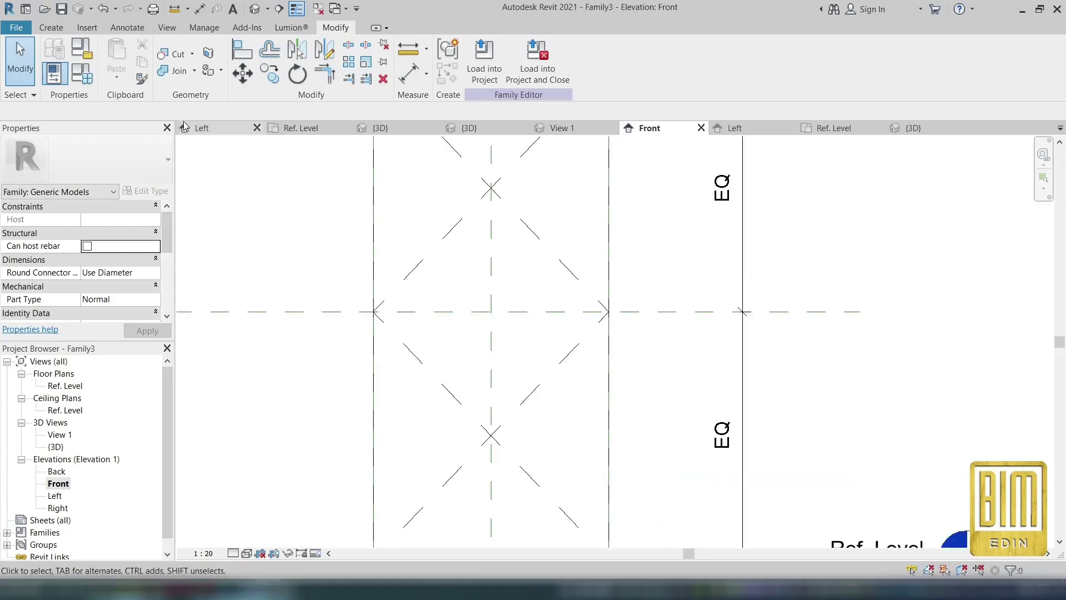
left_click(127, 27)
left_click(227, 61)
left_click(490, 47)
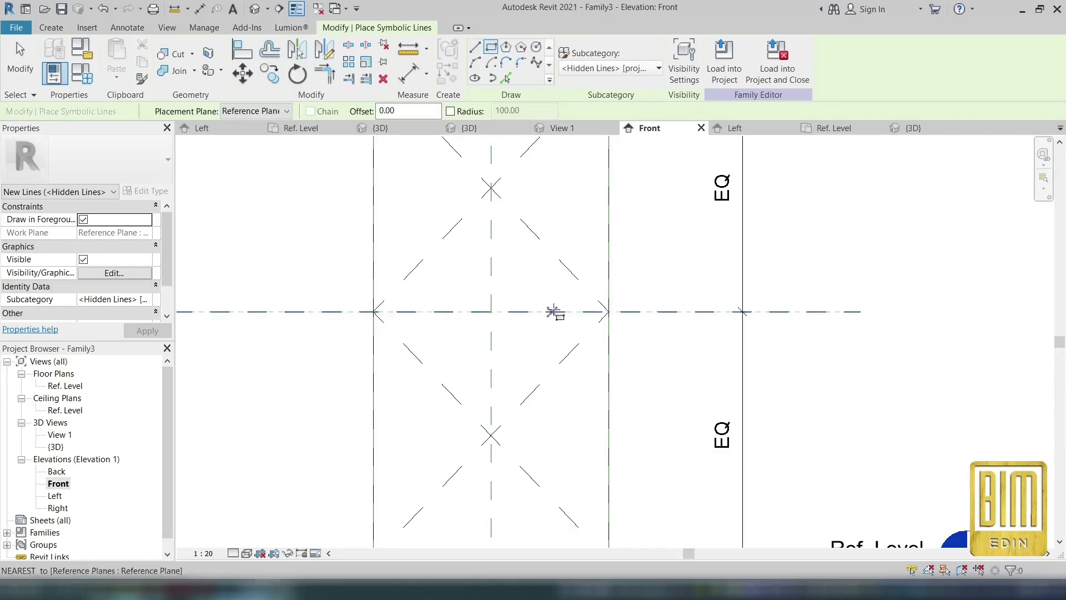
scroll(562, 309, "up", 3)
left_click(586, 308)
left_click(661, 327)
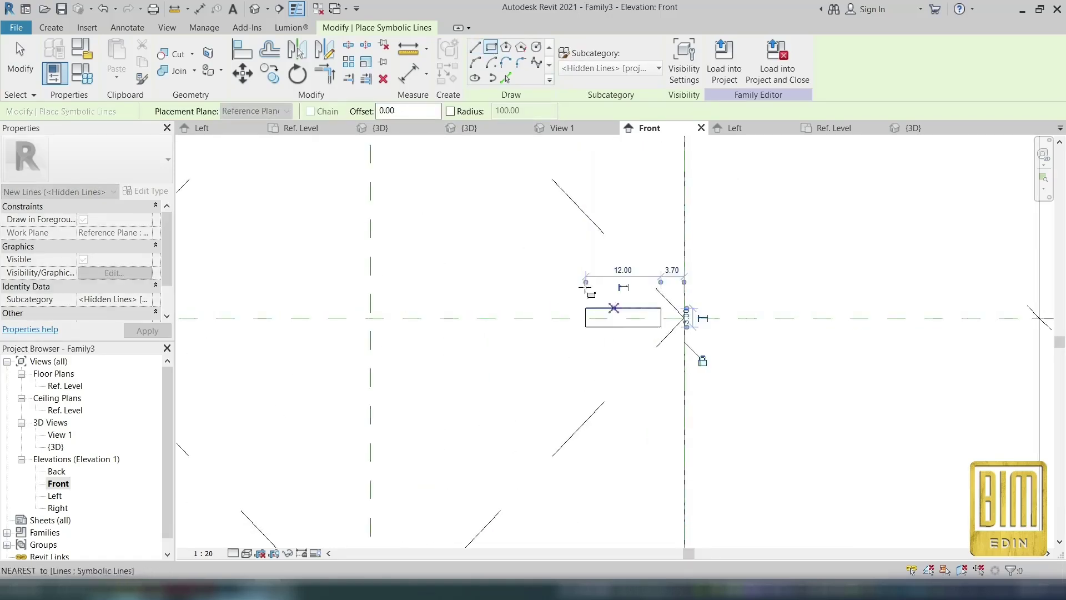
- Draw a second small symbolic rectangle over the middle reference plane, just inside the panel's left edge
scroll(588, 288, "down", 3)
scroll(367, 293, "up", 3)
left_click(362, 294)
left_click(455, 315)
key("Escape")
scroll(272, 225, "down", 3)
scroll(516, 360, "down", 1)
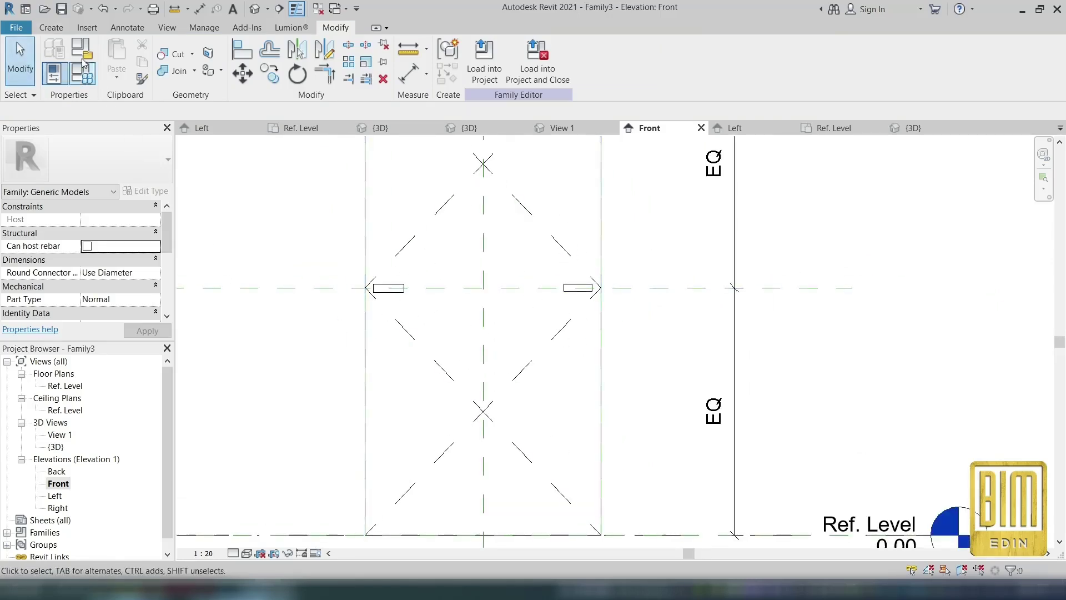
- Save the family as Panel.rfa in the REVIT DOOR FAMILY folder
left_click(16, 28)
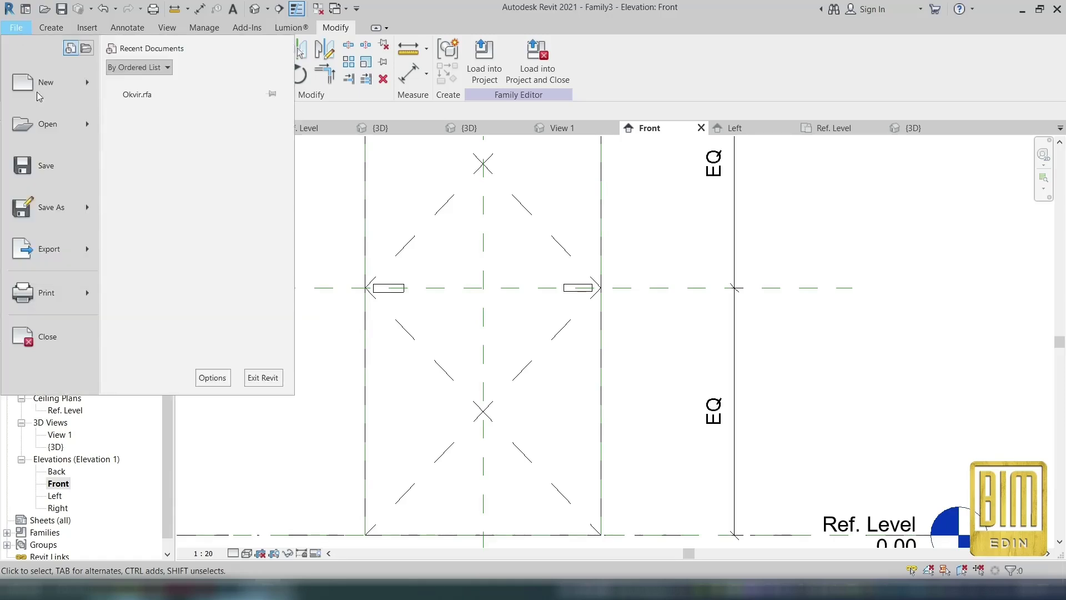
left_click(53, 209)
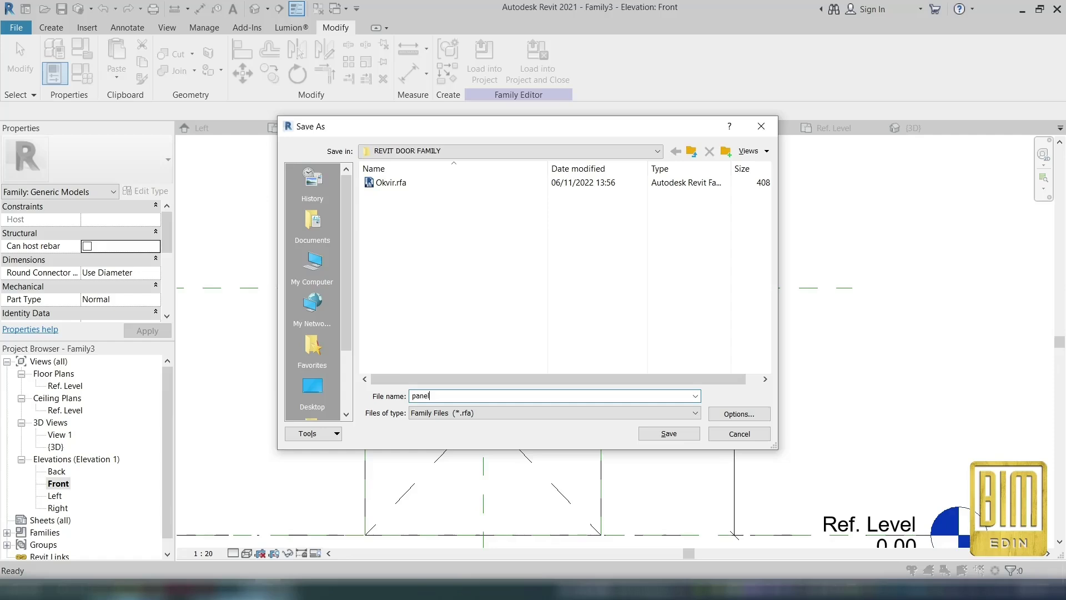
left_click(669, 433)
scroll(577, 304, "up", 1)
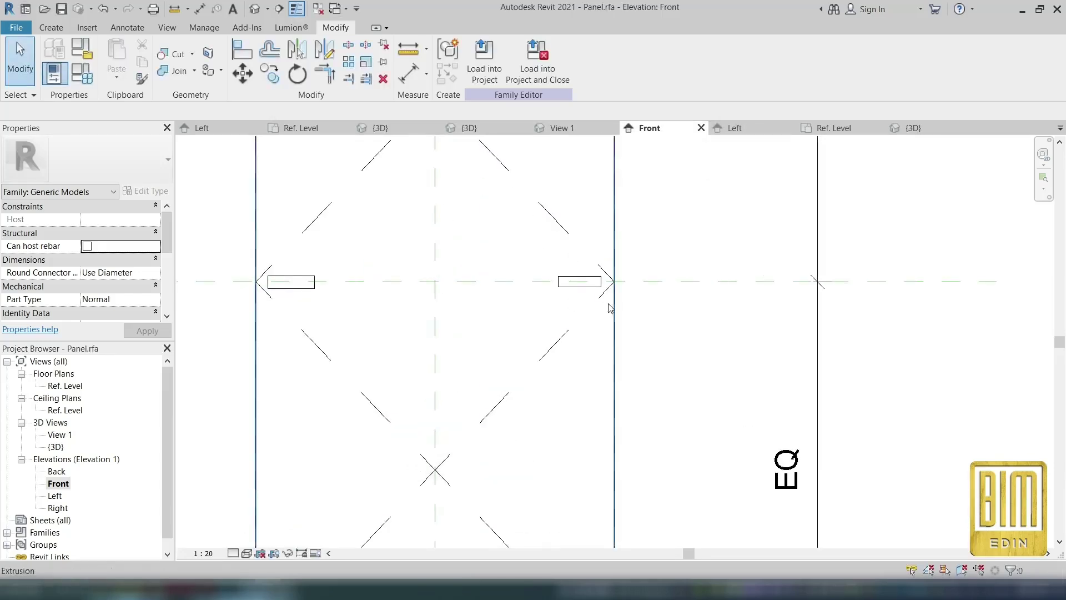
- Create a new family from the Metric Generic Model.rft template
left_click(16, 28)
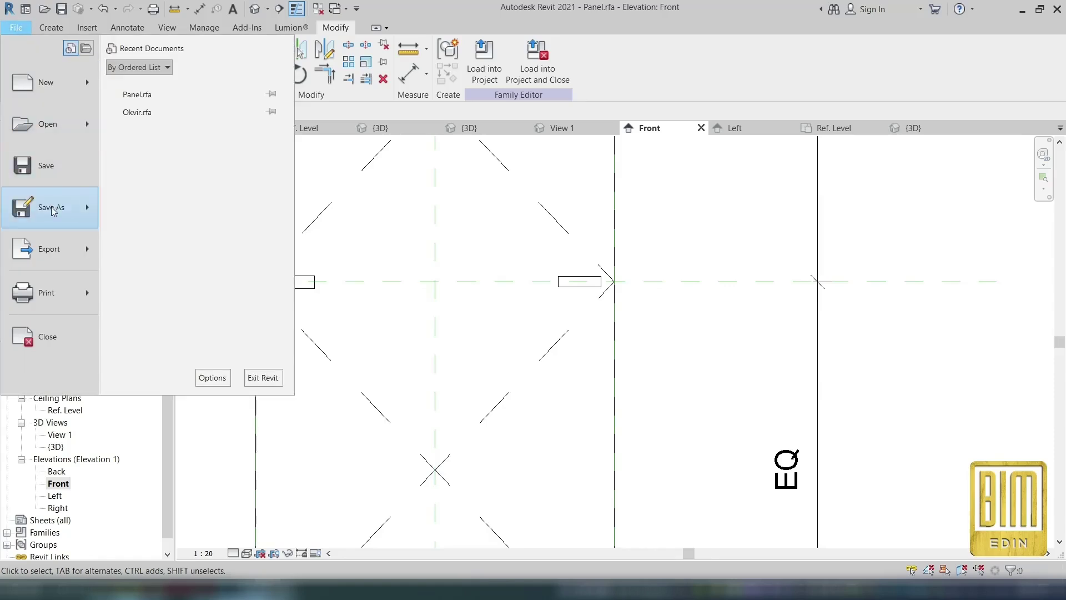
mouse_move(51, 82)
left_click(183, 133)
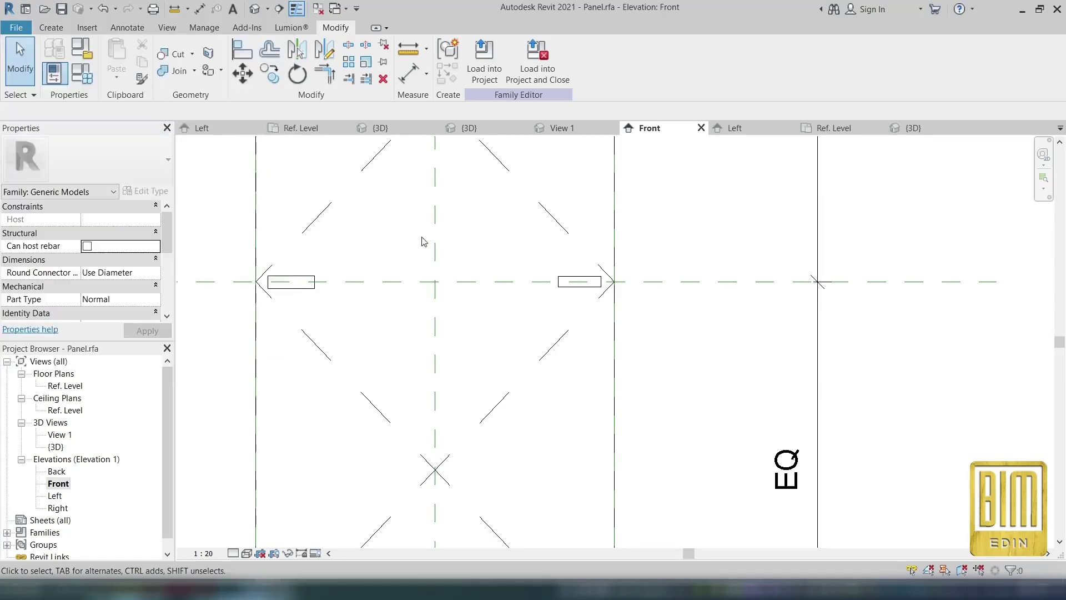
double_click(428, 209)
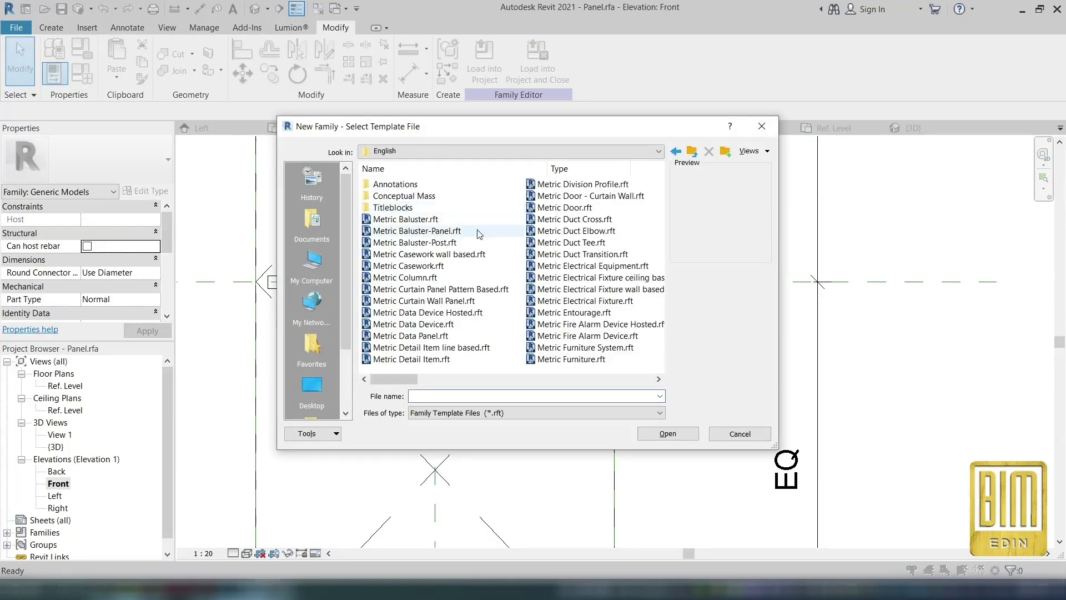
scroll(583, 300, "down", 1)
left_click(582, 289)
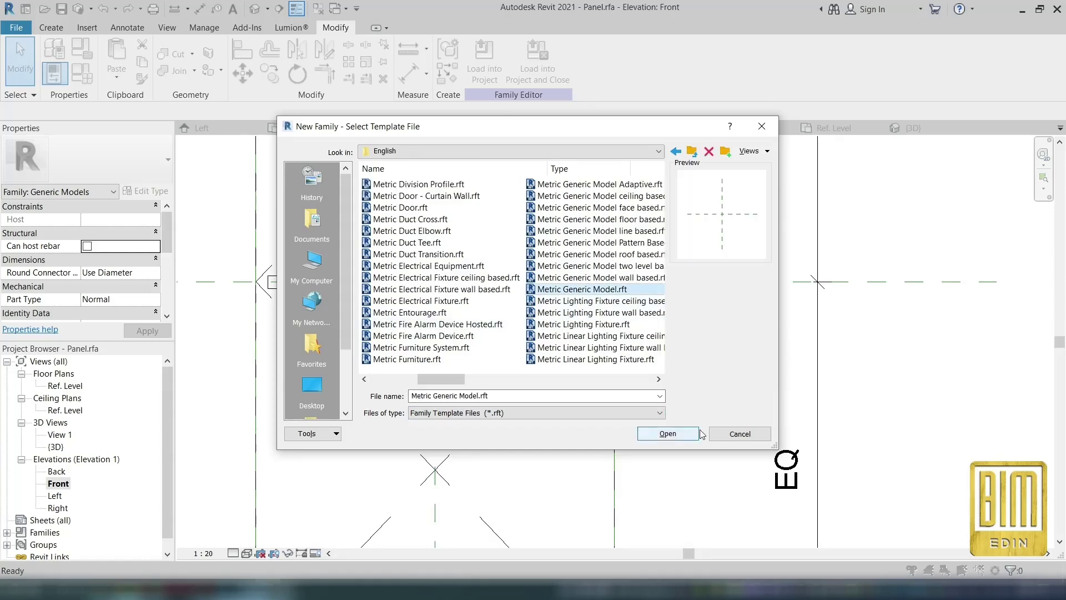
left_click(667, 434)
scroll(624, 352, "up", 3)
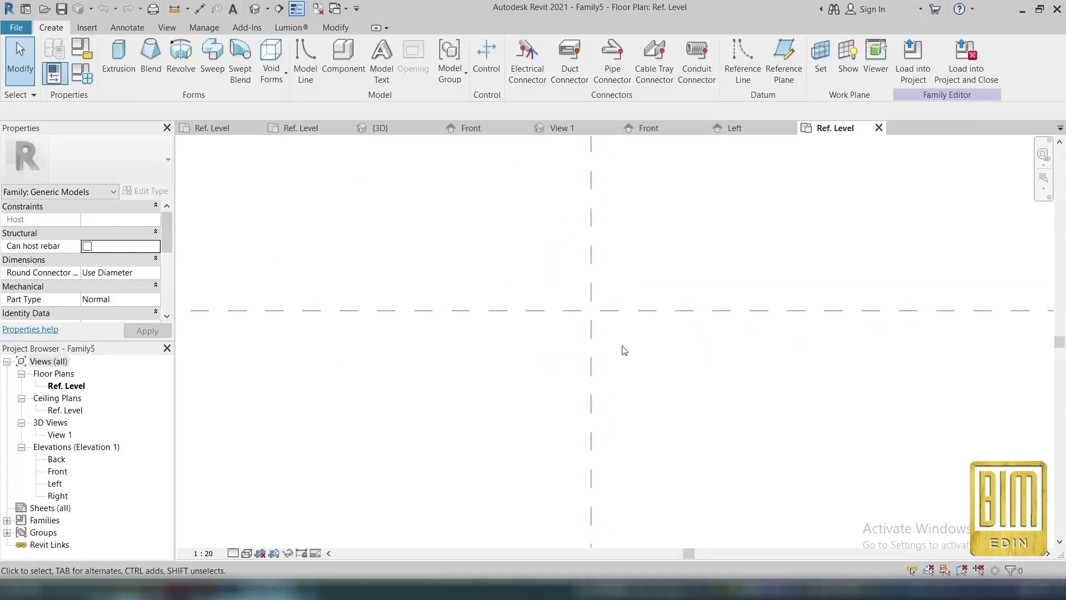
- In the Front elevation of the new family, start a Sweep and enter its path sketch
double_click(57, 471)
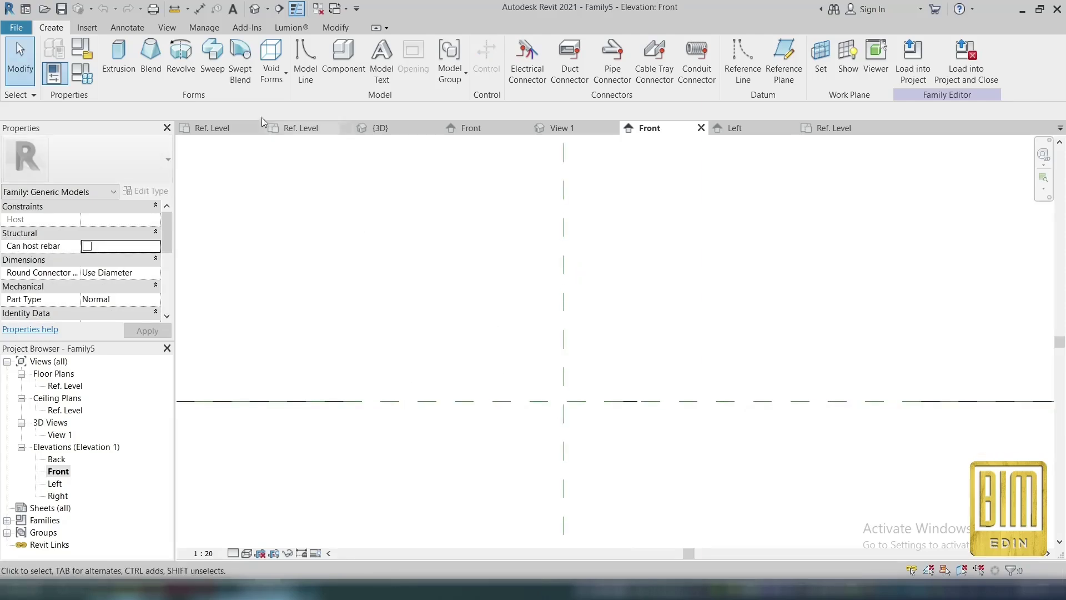
left_click(212, 56)
left_click(614, 49)
scroll(544, 404, "up", 3)
left_click(569, 398)
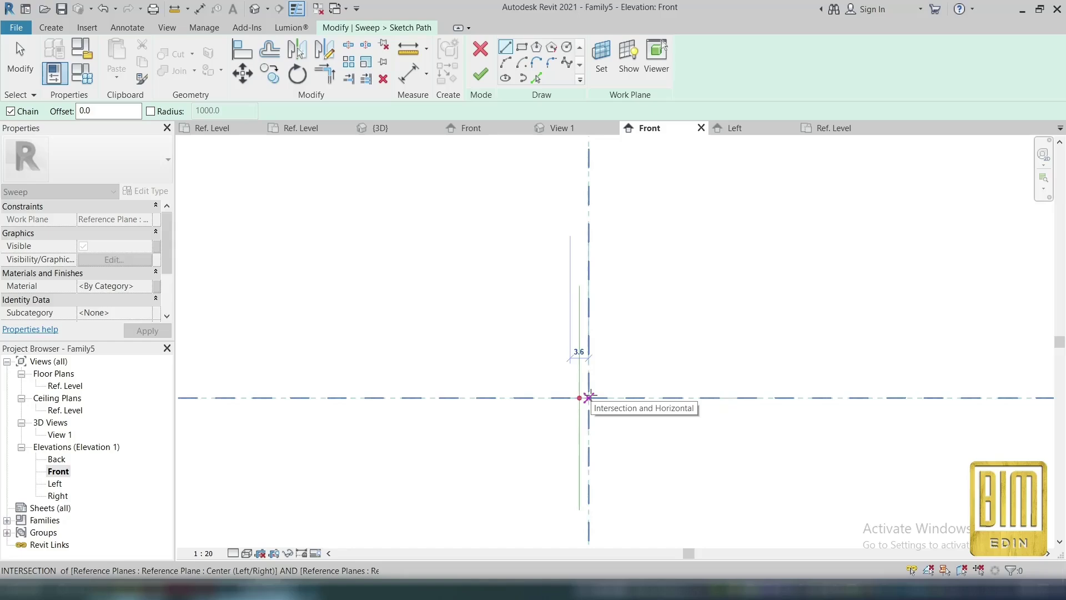
key("Escape")
- Set the project length units to centimeters with 2 decimal places
key("u")
key("n")
left_click(572, 226)
left_click(571, 224)
left_click(555, 230)
left_click(489, 253)
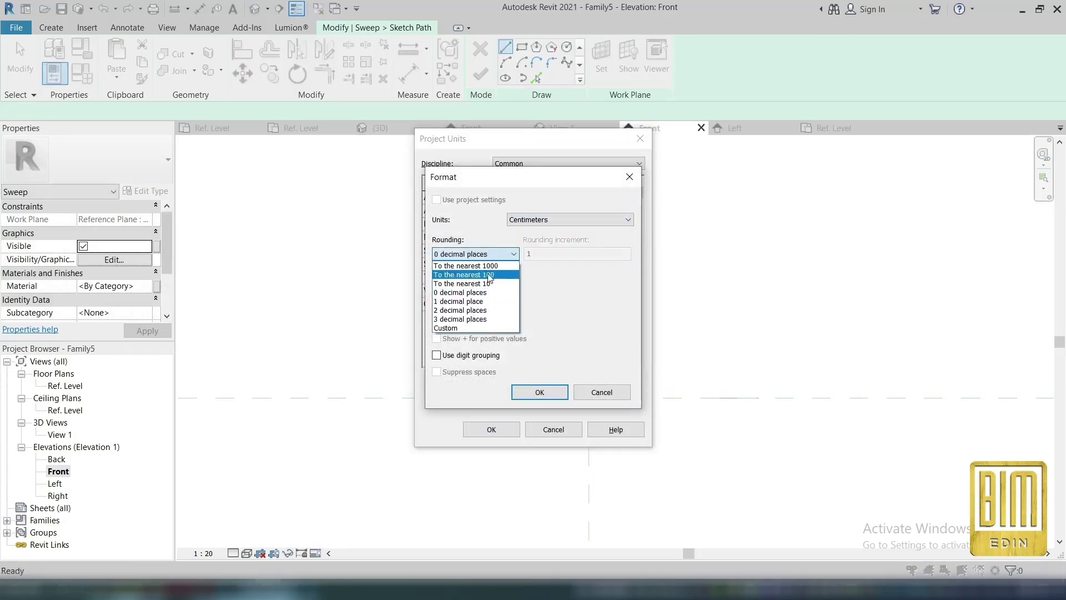
left_click(463, 310)
left_click(539, 392)
left_click(492, 429)
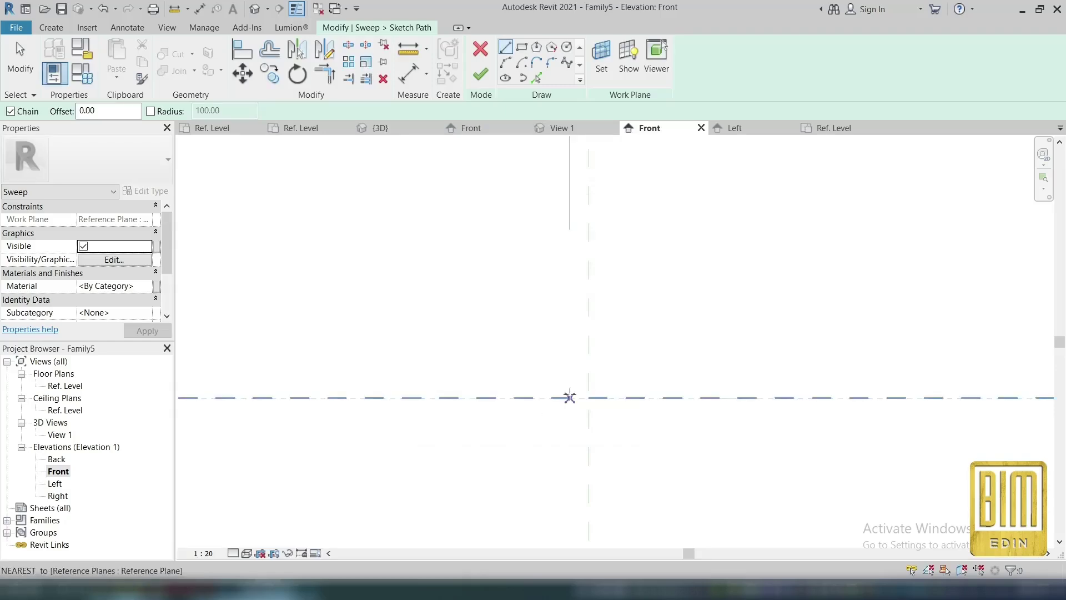
- Sketch the sweep path as a 0.50 cm horizontal line ending at the reference plane intersection, continued by a wavy spline dipping below and rising above the plane
left_click(578, 397)
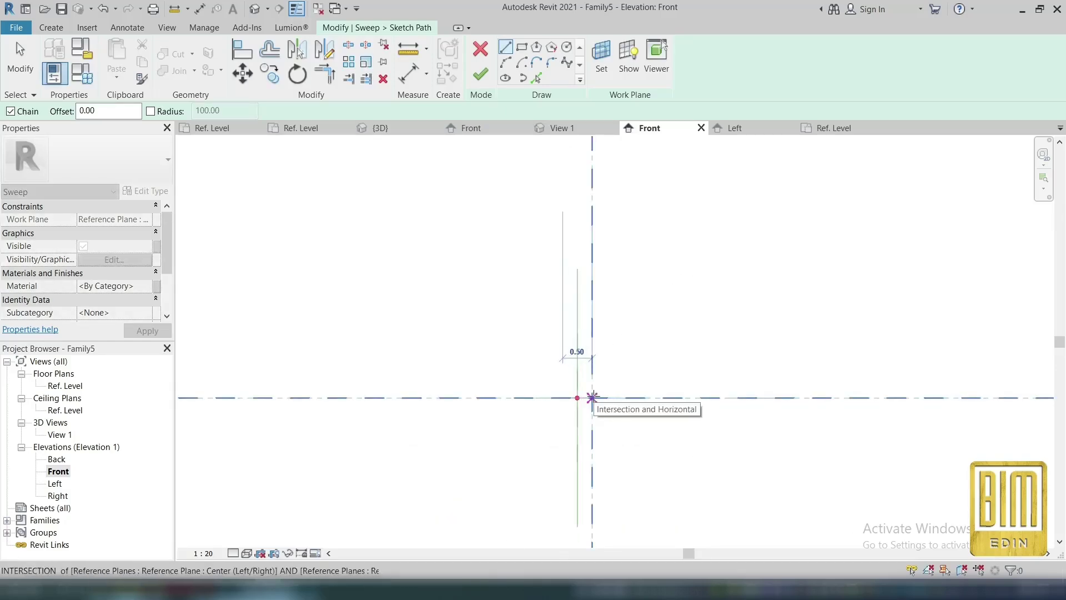
left_click(592, 398)
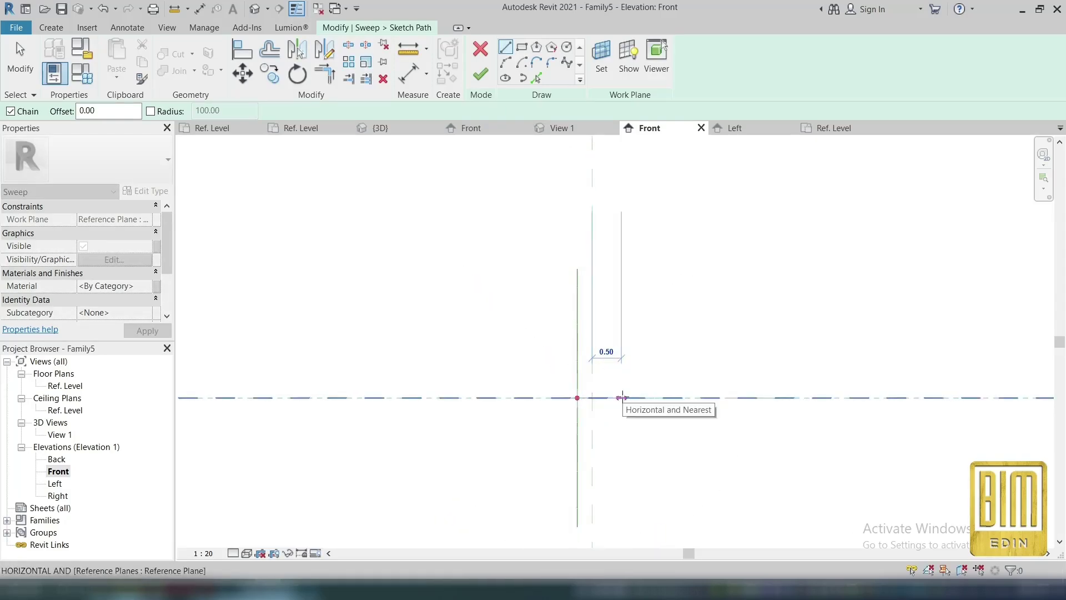
left_click(567, 62)
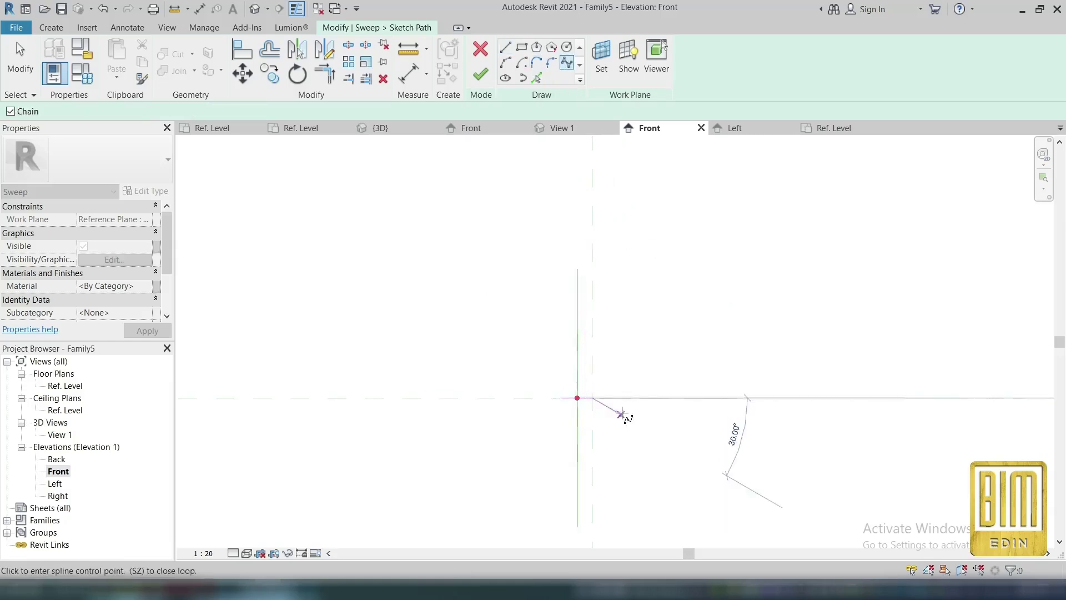
left_click(633, 404)
left_click(688, 434)
left_click(743, 449)
left_click(744, 449)
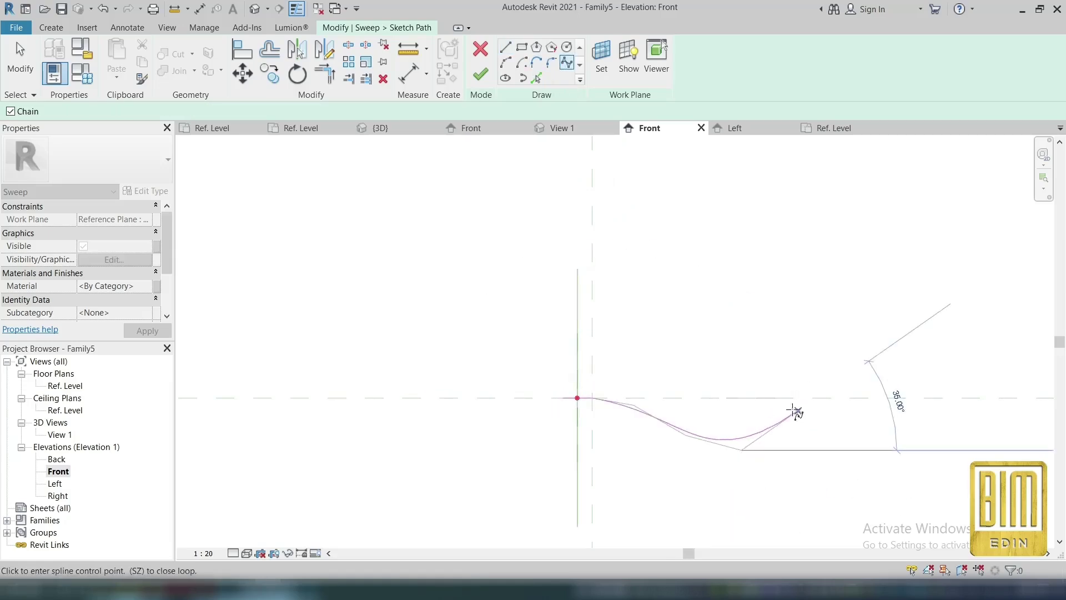
left_click(855, 357)
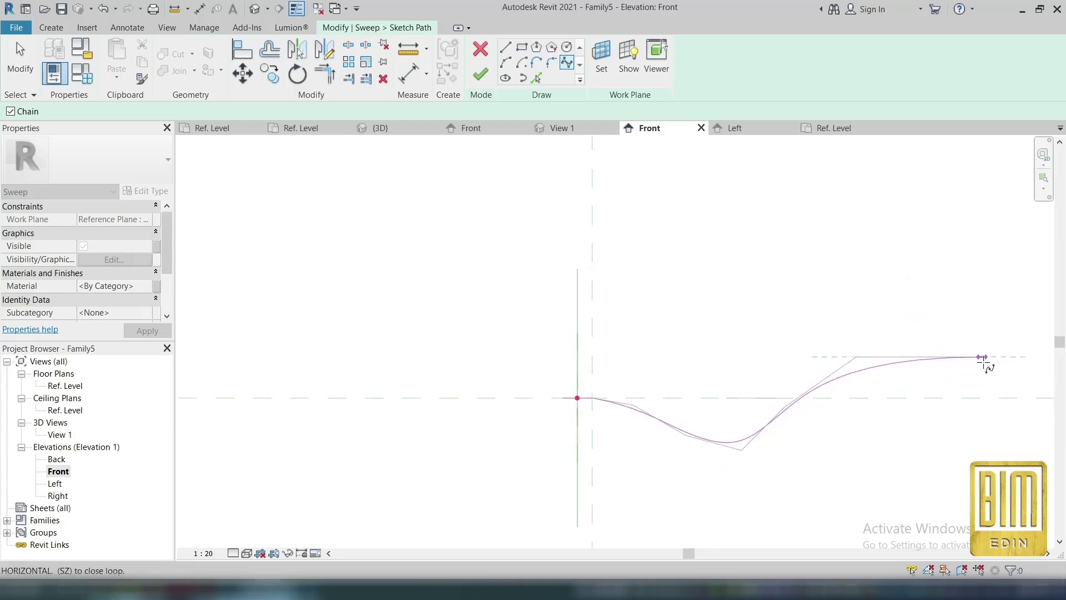
left_click(1020, 358)
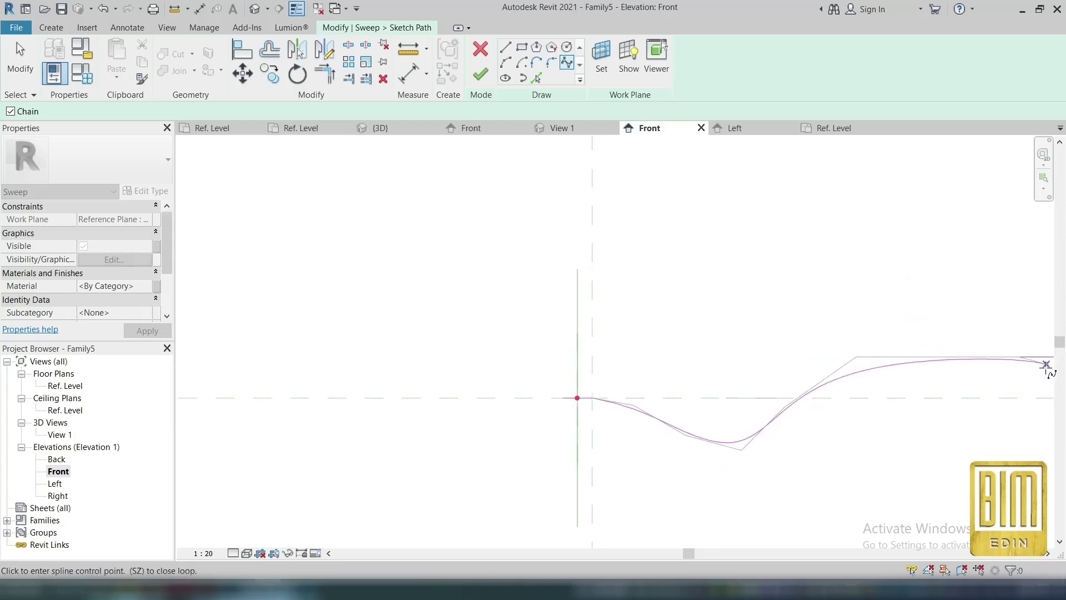
left_click(1039, 373)
- Draw a 12 cm horizontal guide line from the vertical reference plane above the spline, with a vertical line down across the horizontal plane
left_click(506, 47)
scroll(536, 388, "down", 2)
right_click(648, 307)
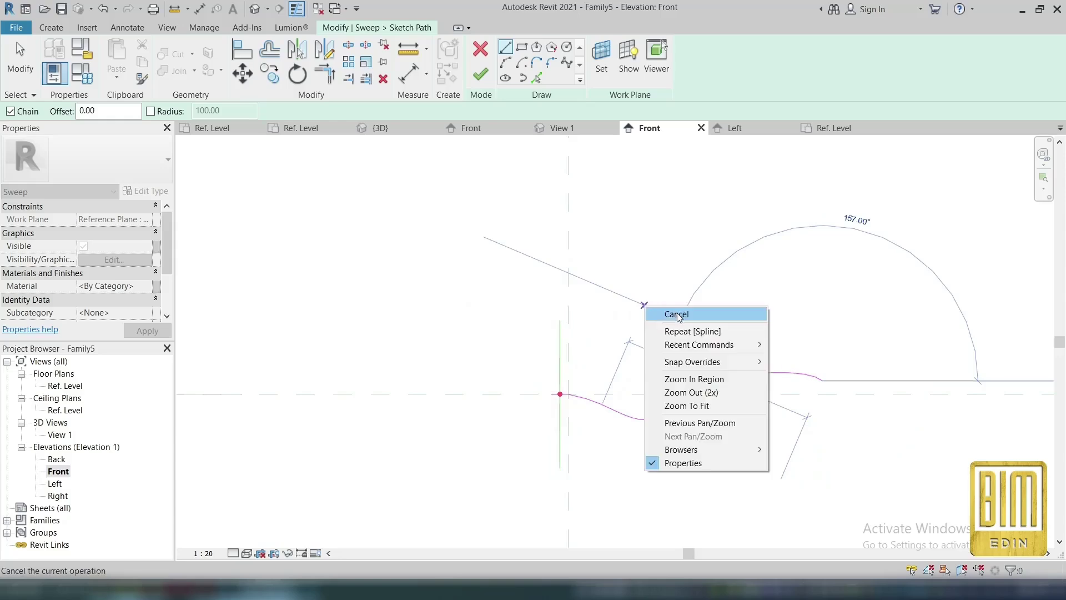
left_click(676, 315)
left_click(568, 294)
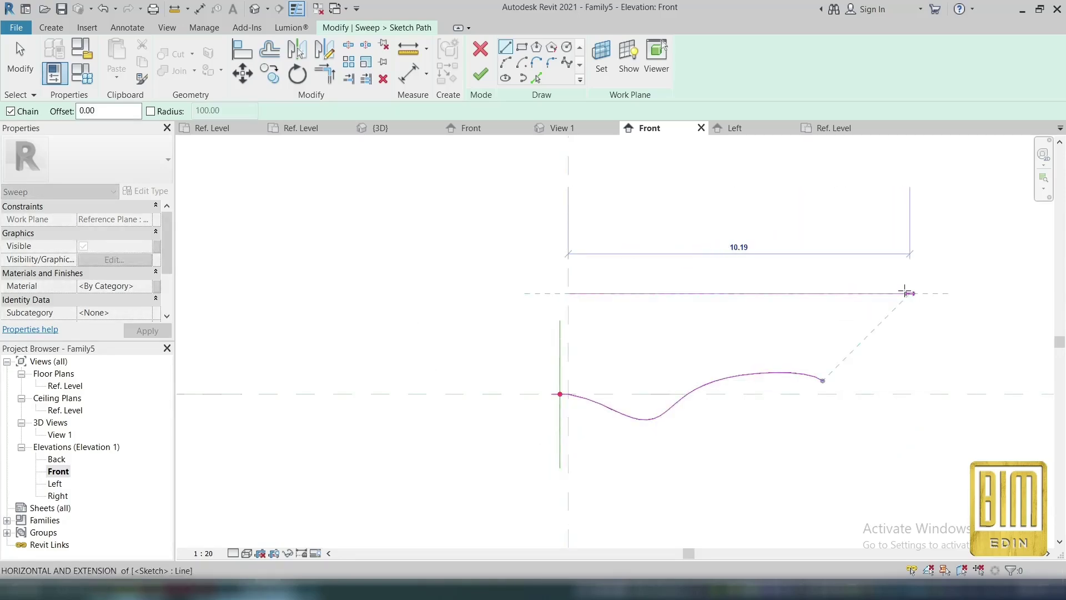
type("12")
key("Return")
left_click(971, 444)
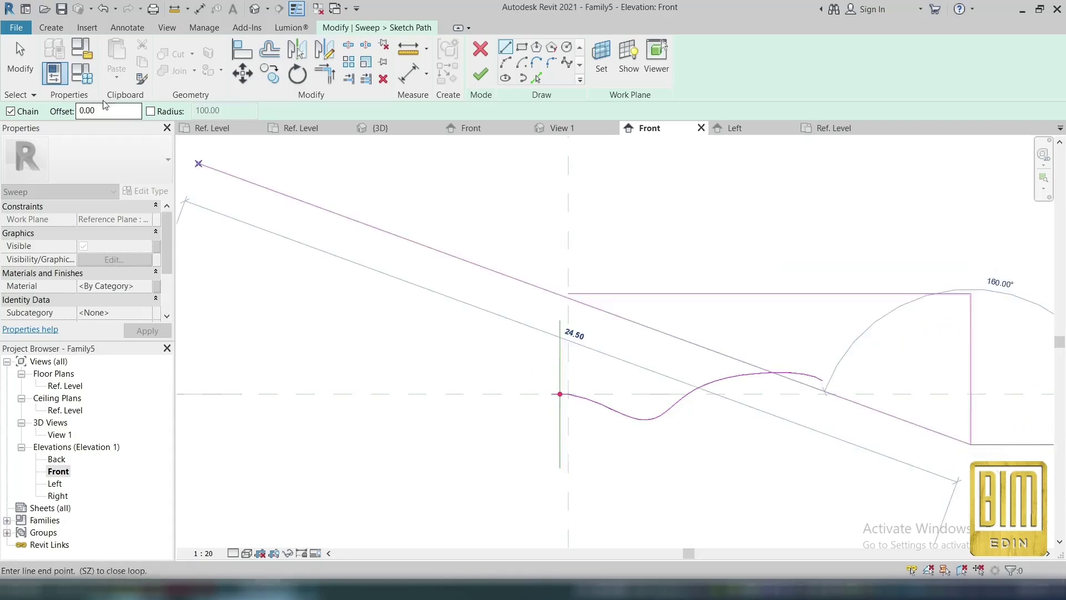
left_click(20, 61)
- Reshape the spline into a smooth wave ending where the vertical guide crosses the horizontal plane, and delete both guide lines
left_click(688, 392)
left_click_drag(823, 381, 970, 393)
left_click_drag(700, 448, 689, 432)
left_click_drag(809, 369, 855, 344)
scroll(944, 389, "up", 3)
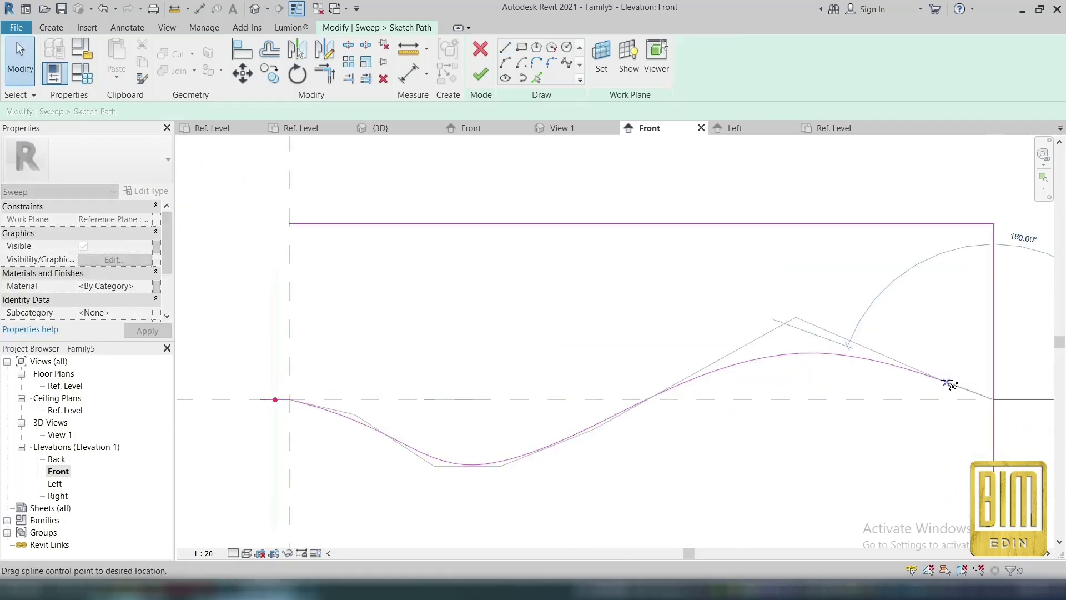
scroll(944, 383, "down", 1)
left_click_drag(680, 418, 670, 394)
left_click_drag(609, 445, 613, 430)
left_click_drag(989, 225, 937, 328)
key("Delete")
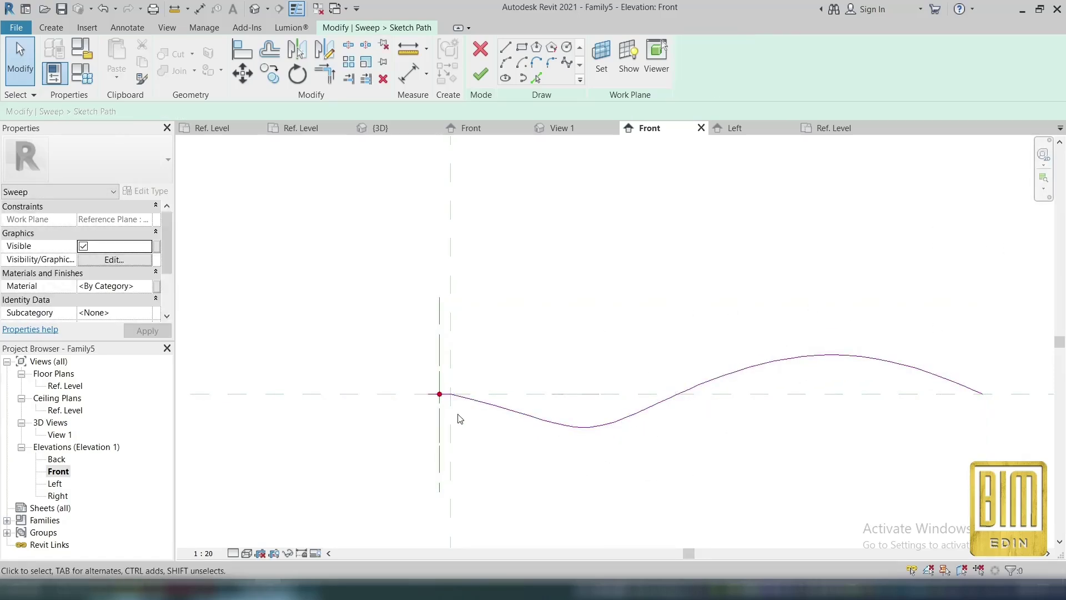
- Adjust the spline's control point near its start so the curve leaves the short straight segment smoothly
scroll(455, 397, "up", 5)
scroll(460, 395, "down", 2)
left_click(654, 438)
left_click_drag(642, 433, 564, 387)
left_click(561, 445)
scroll(517, 436, "down", 4)
scroll(580, 350, "down", 3)
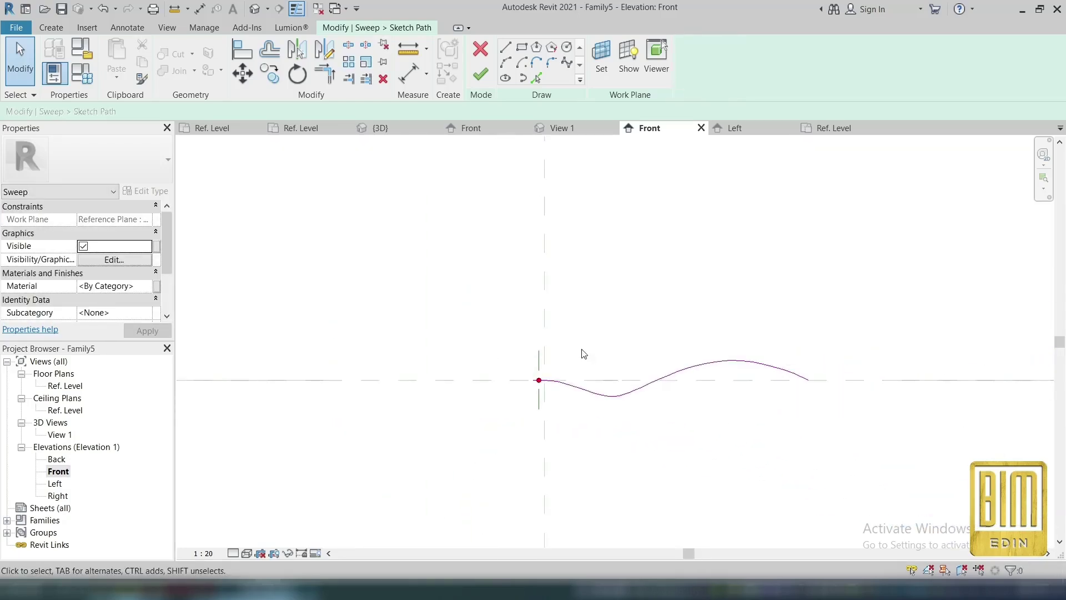
- Finish the sweep path and open the profile sketch in the Left elevation
left_click(481, 74)
left_click(723, 77)
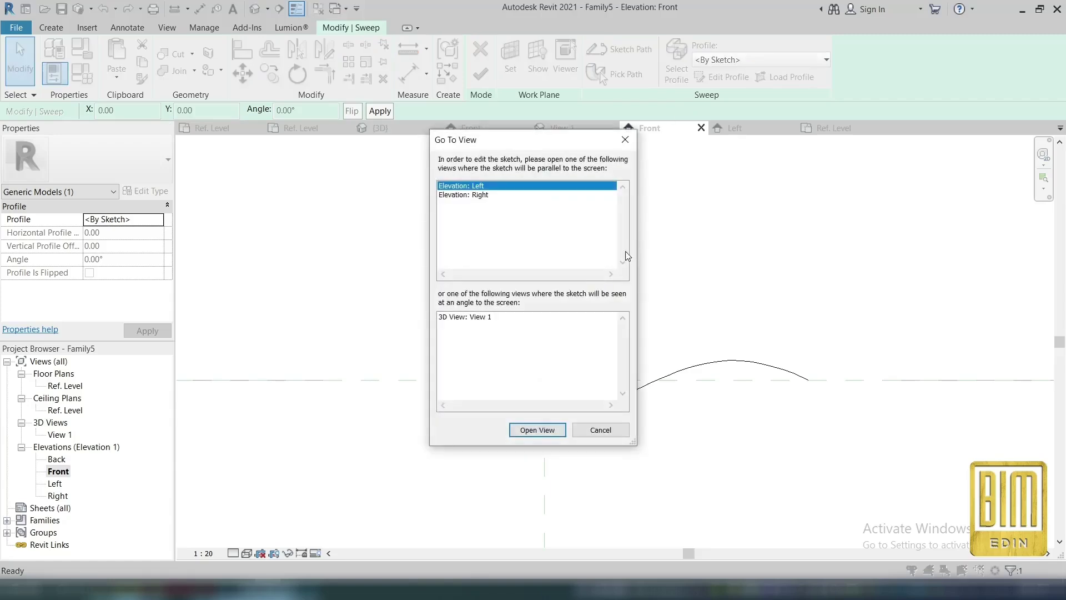
left_click(552, 436)
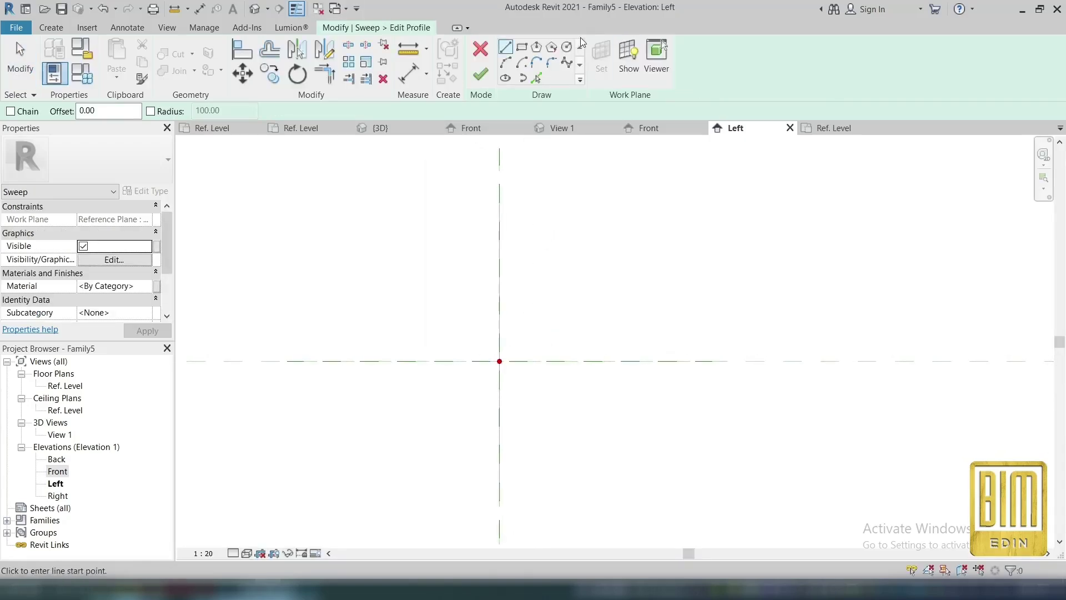
- Sketch a circular sweep profile with a 0.5 radius centred on the path point and finish the profile
left_click(509, 361)
scroll(518, 361, "up", 1)
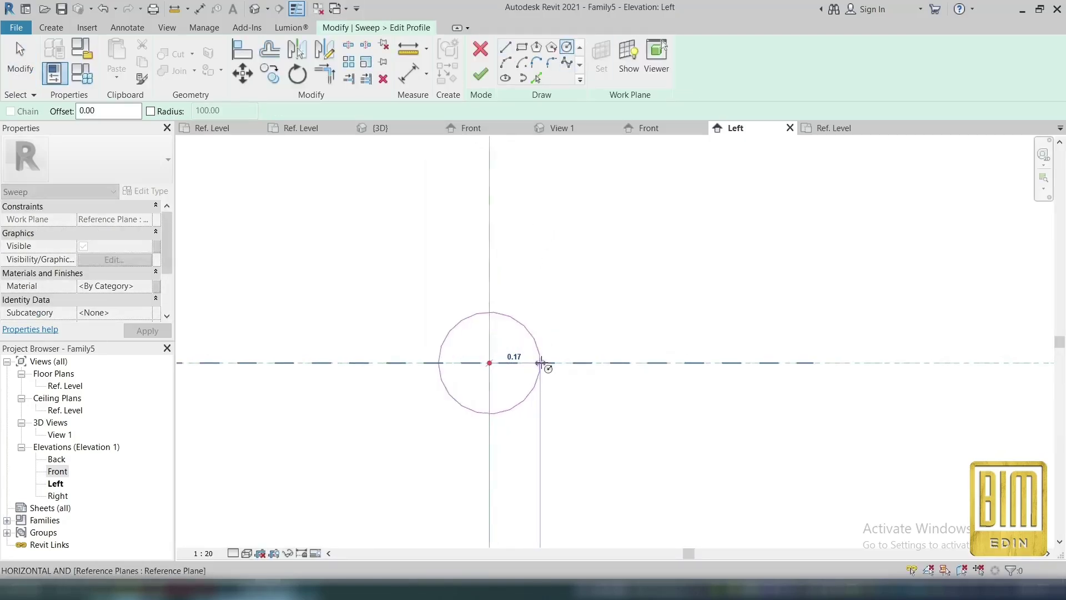
type("0.5")
key("Return")
left_click(481, 74)
scroll(548, 323, "down", 3)
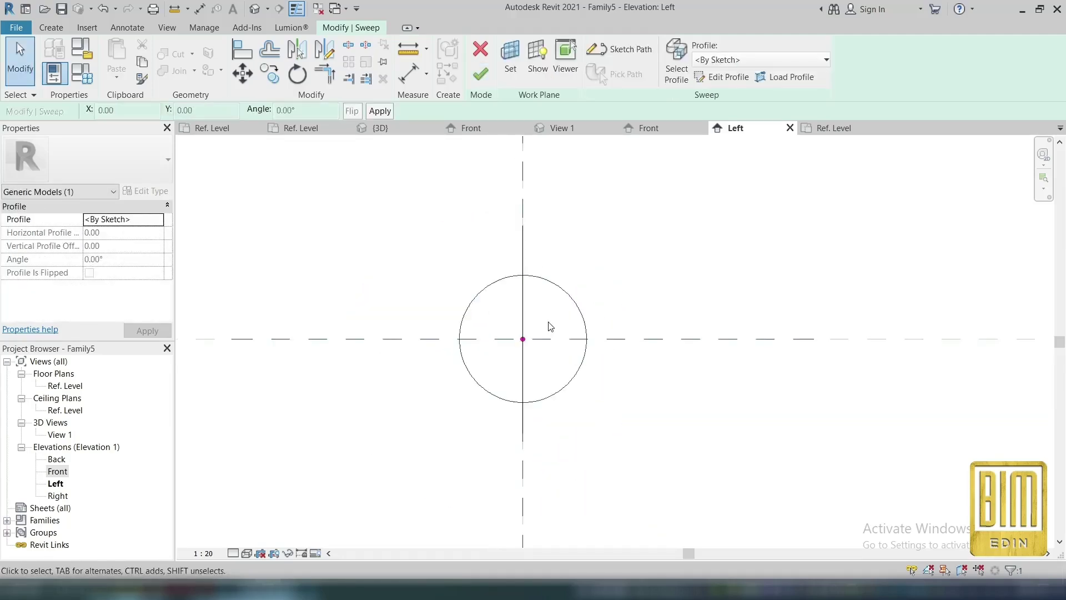
- Edit the sweep profile, set the circle's radius to 0.75, and finish the profile and the sweep
left_click(723, 77)
left_click(583, 321)
left_click(526, 378)
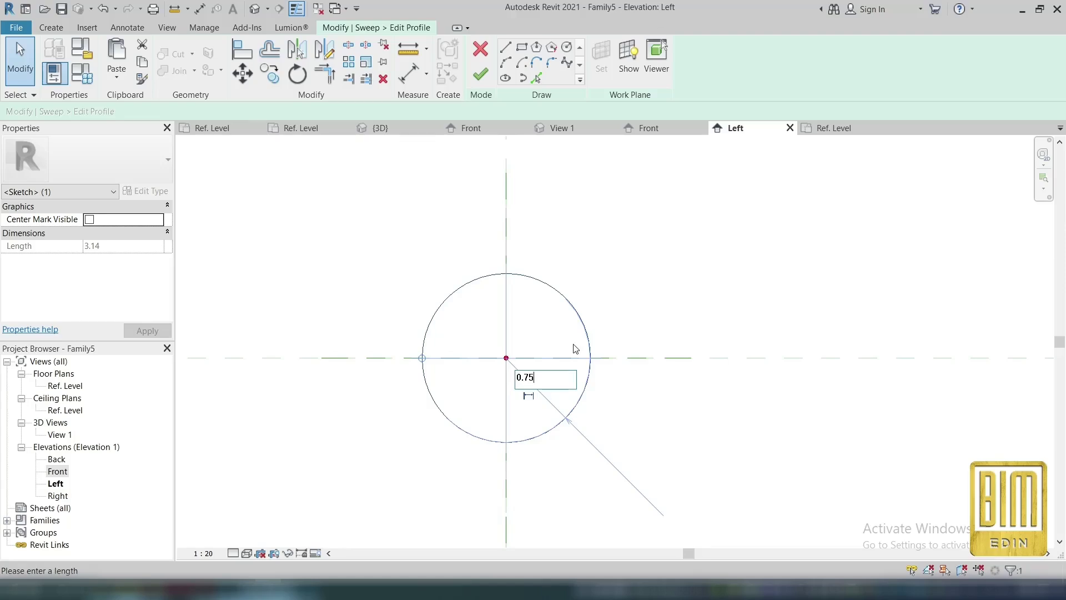
type("0.75")
key("Return")
left_click(481, 73)
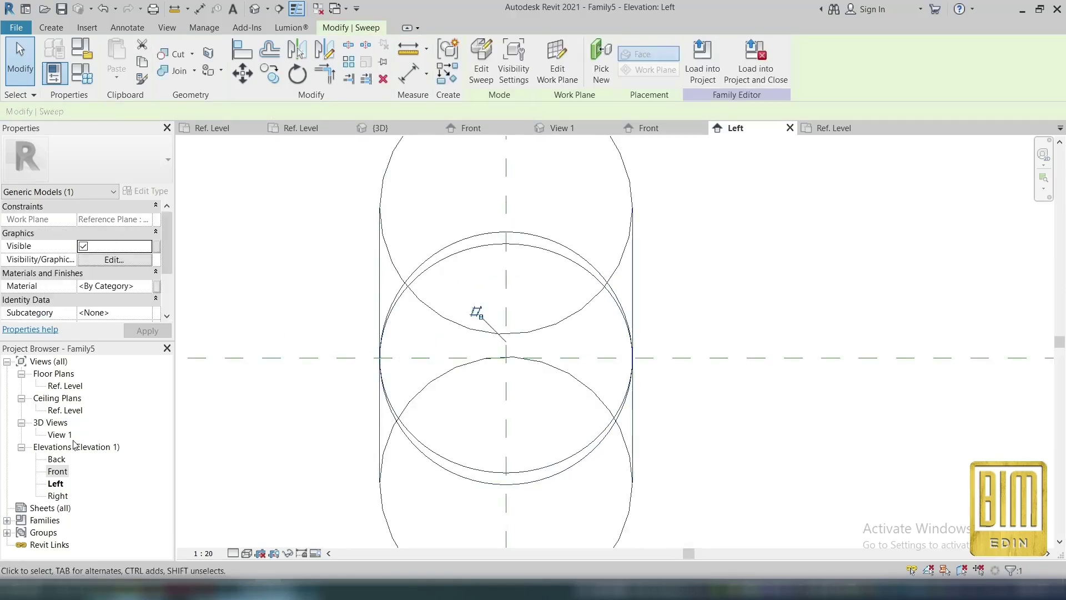
- Reopen the sweep's path sketch for editing in the Front elevation
double_click(57, 471)
scroll(606, 319, "up", 3)
left_click(481, 67)
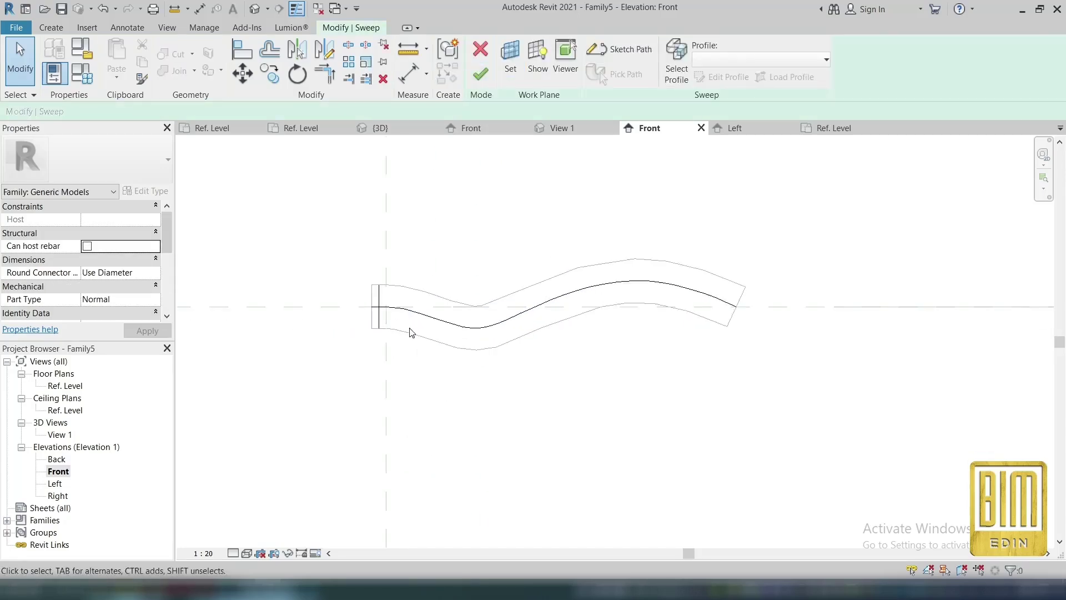
left_click(631, 50)
left_click(409, 309)
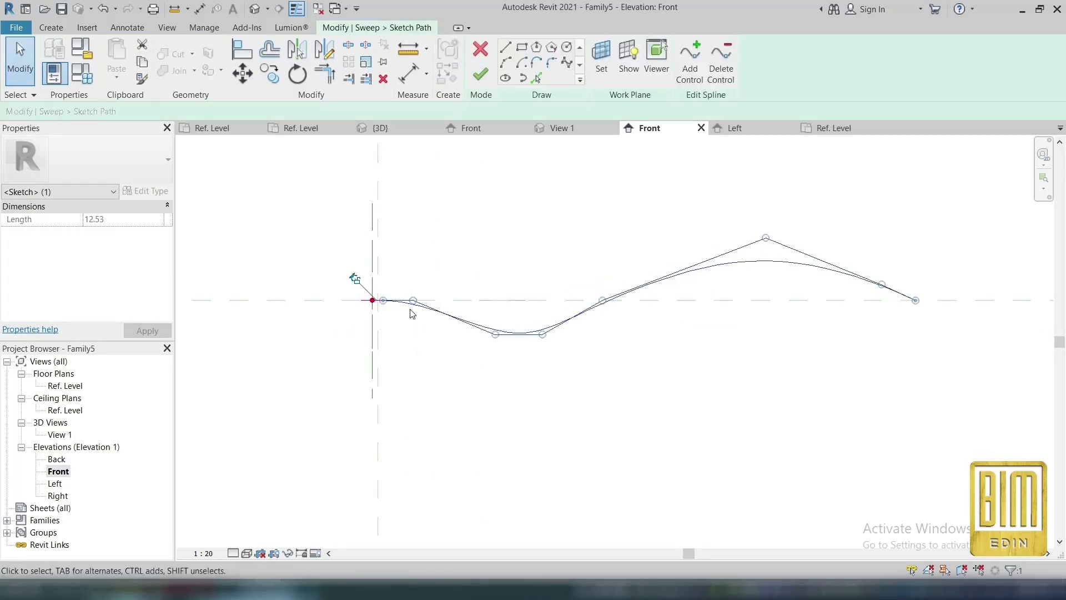
- Lengthen the path's short straight segment by stretching its free end away from the spline
left_click(362, 310)
scroll(355, 300, "up", 4)
left_click_drag(375, 302, 338, 302)
scroll(437, 336, "down", 7)
key("Right")
key("Right")
scroll(420, 338, "up", 5)
left_click_drag(403, 308, 287, 305)
left_click(512, 355)
- Try to move the whole path by the midpoint of its straight segment, and close the path sketch
scroll(511, 355, "down", 5)
left_click_drag(312, 221, 832, 415)
scroll(533, 377, "up", 4)
left_click(244, 74)
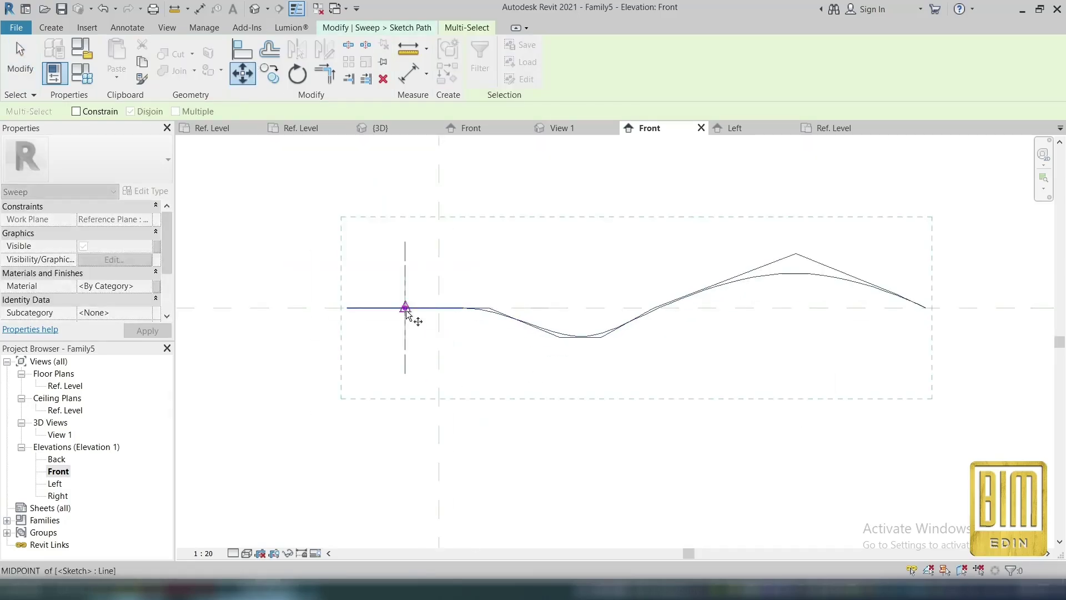
left_click(405, 308)
key("Escape")
key("Escape")
scroll(438, 316, "down", 5)
left_click(480, 74)
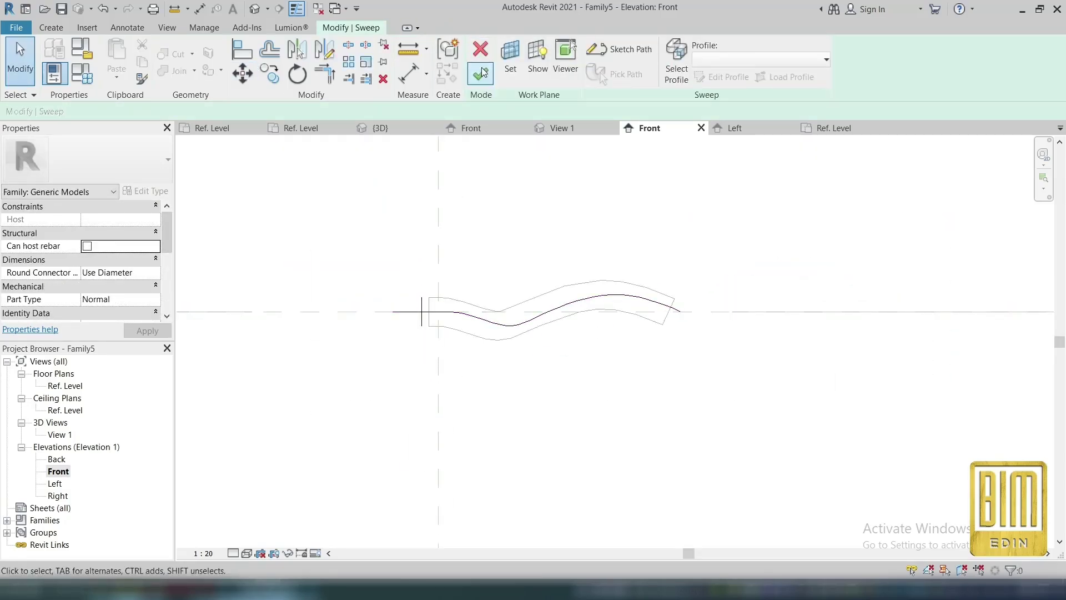
- Move the whole path so its straight segment's midpoint lies on the vertical reference plane, and finish the sweep
left_click(618, 49)
left_click(488, 316)
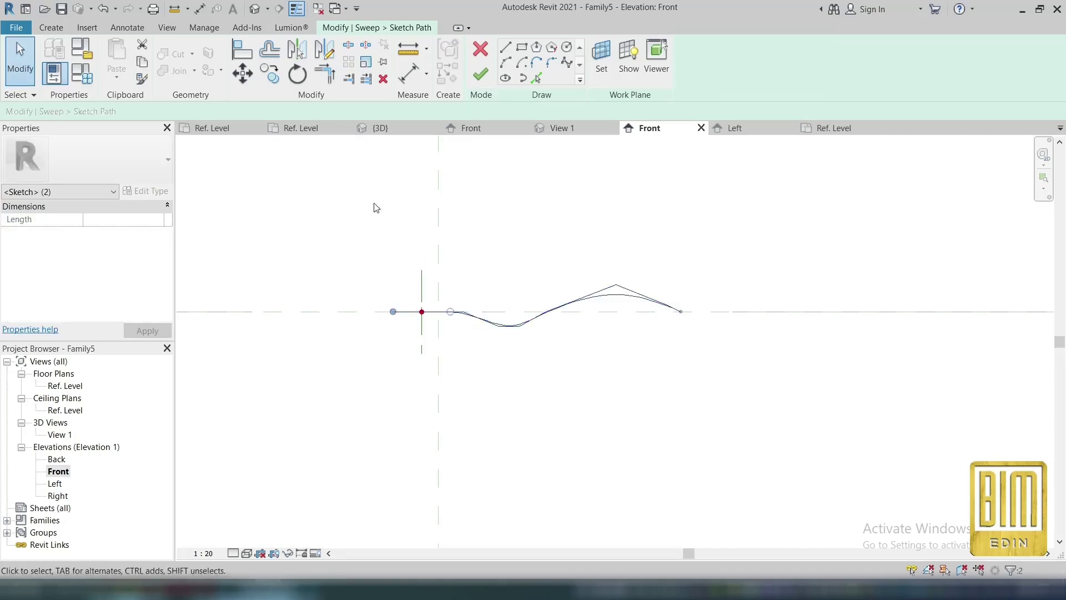
left_click(392, 250)
left_click(481, 74)
left_click(480, 74)
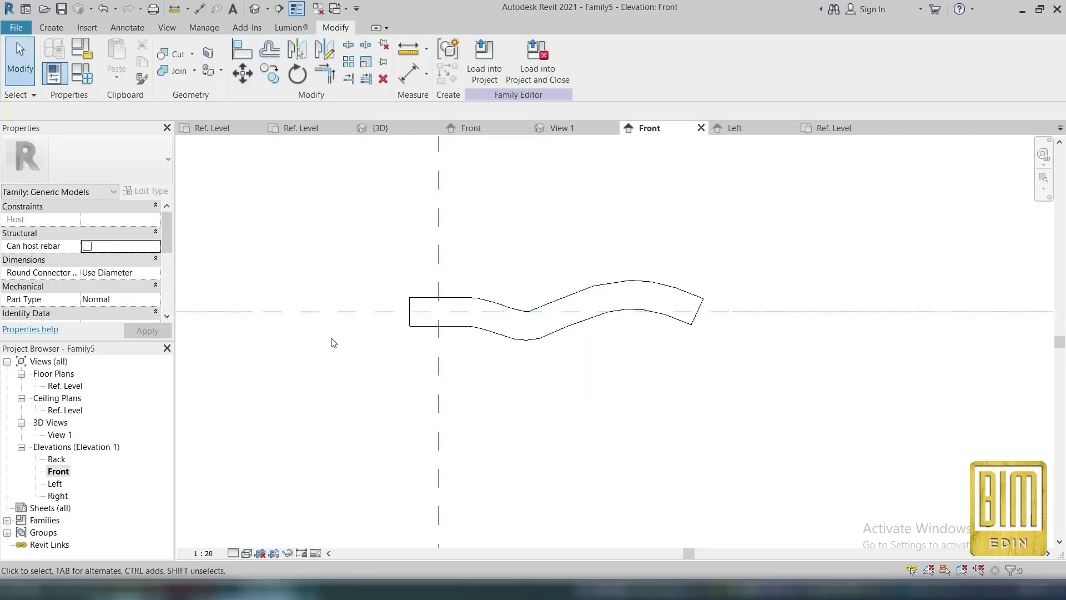
- Create an extrusion from a small circle centred on the reference plane intersection, inside the straight end of the handle
left_click(51, 27)
left_click(118, 55)
left_click(566, 46)
scroll(449, 311, "up", 2)
left_click(448, 309)
key("Escape")
key("Escape")
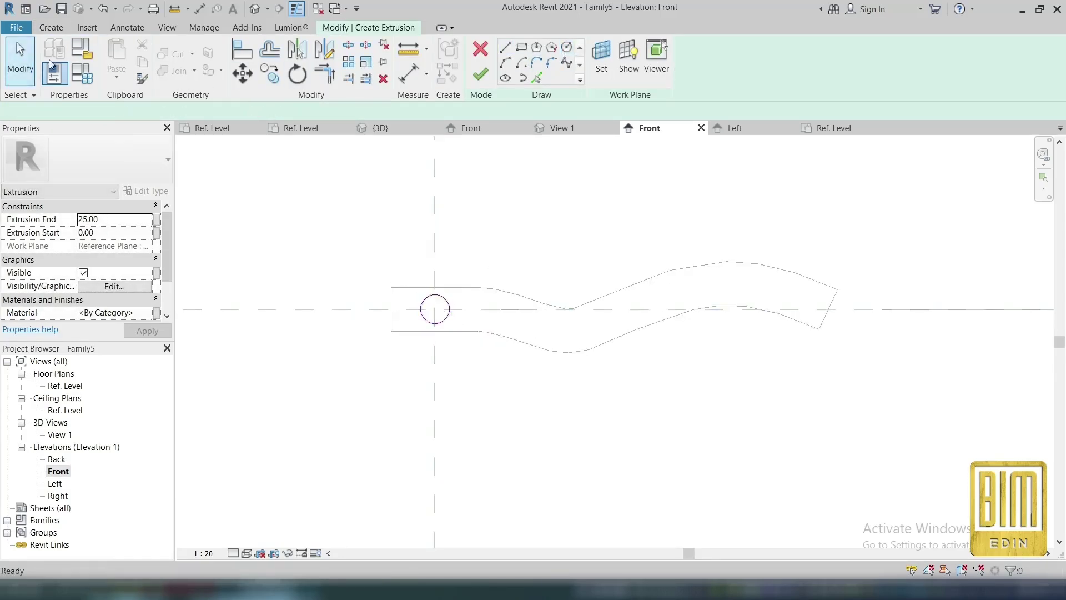
left_click(480, 74)
- In the Ref. Level plan, set the round extrusion to start at -4.00 and end at 0.00
double_click(66, 386)
scroll(581, 295, "up", 4)
left_click_drag(544, 288, 547, 230)
scroll(547, 229, "down", 3)
left_click_drag(548, 514, 547, 256)
scroll(552, 227, "up", 3)
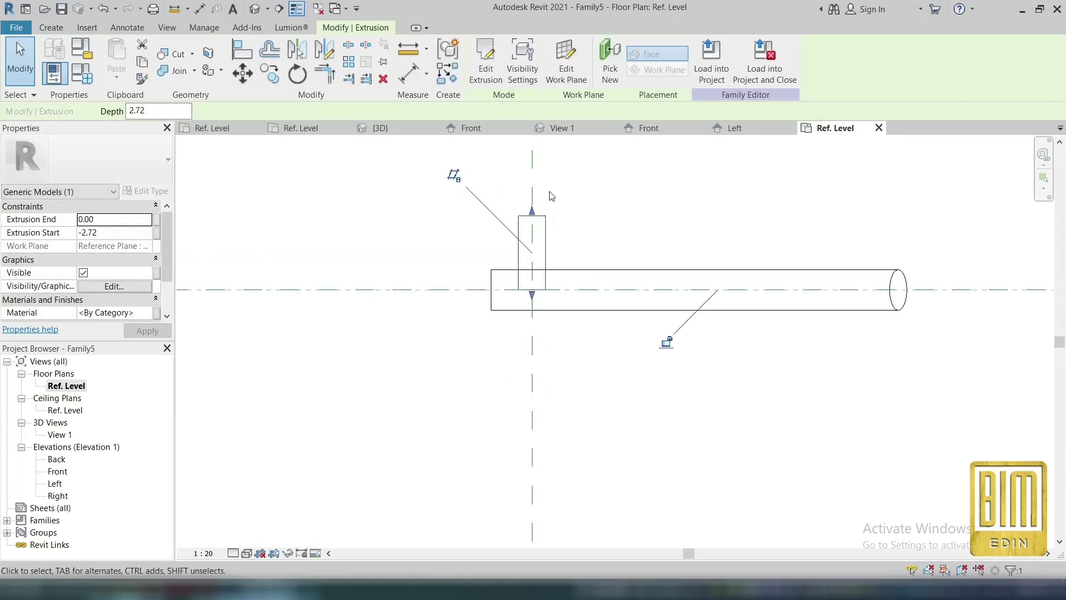
key("Return")
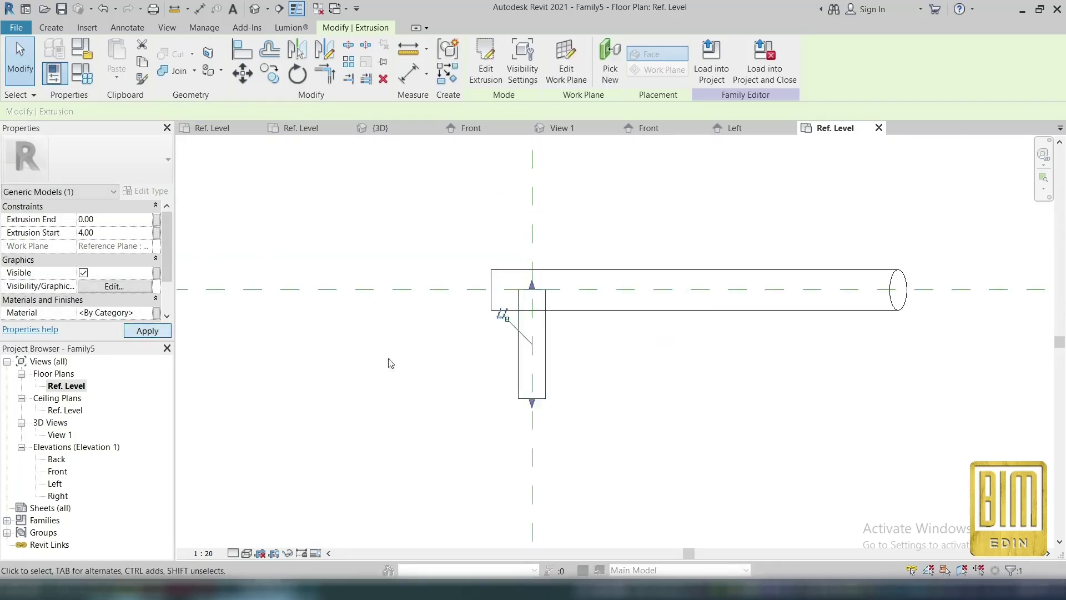
scroll(520, 472, "down", 2)
scroll(506, 301, "up", 2)
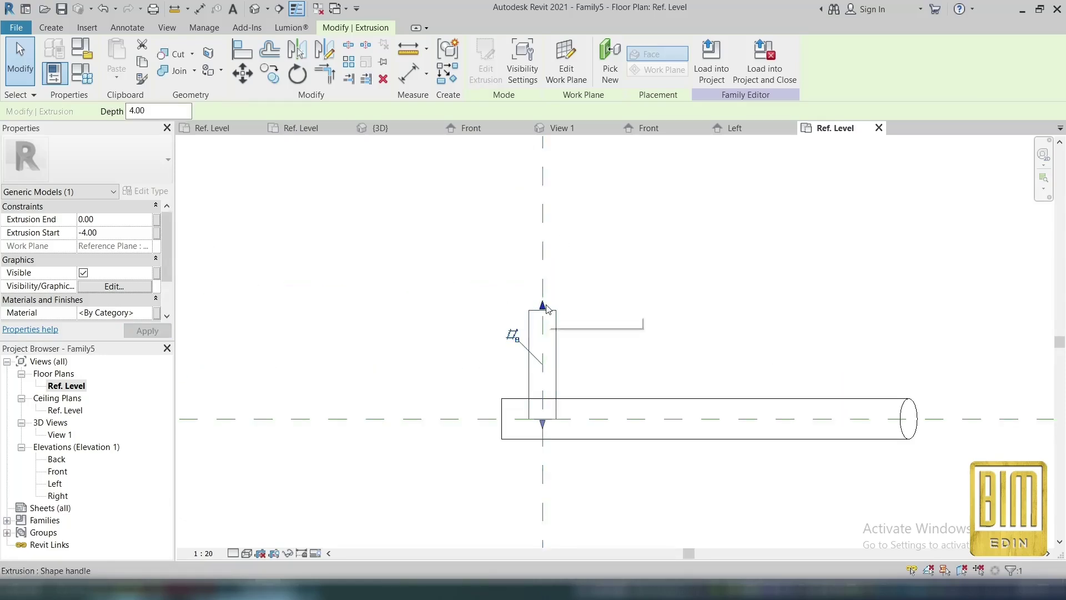
- Join the round extrusion with the handle sweep
left_click(414, 327)
left_click(179, 71)
left_click(556, 361)
left_click(578, 397)
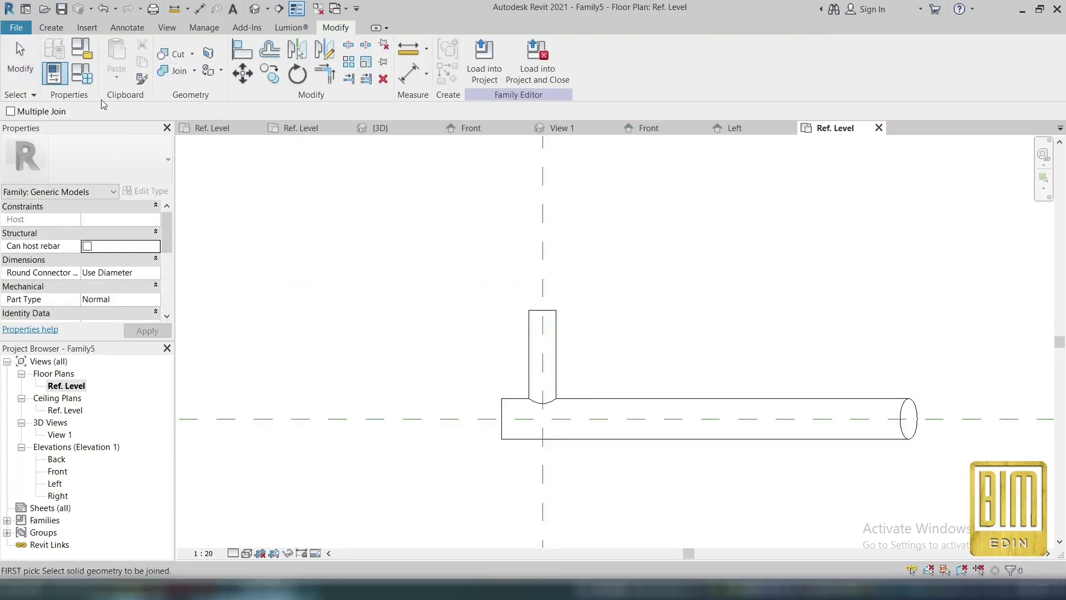
left_click(13, 58)
- In the Front elevation, start an extrusion and sketch a rectangle about 6.5 by 20 cm around the handle's mounting end
double_click(55, 472)
scroll(580, 368, "down", 4)
left_click(51, 27)
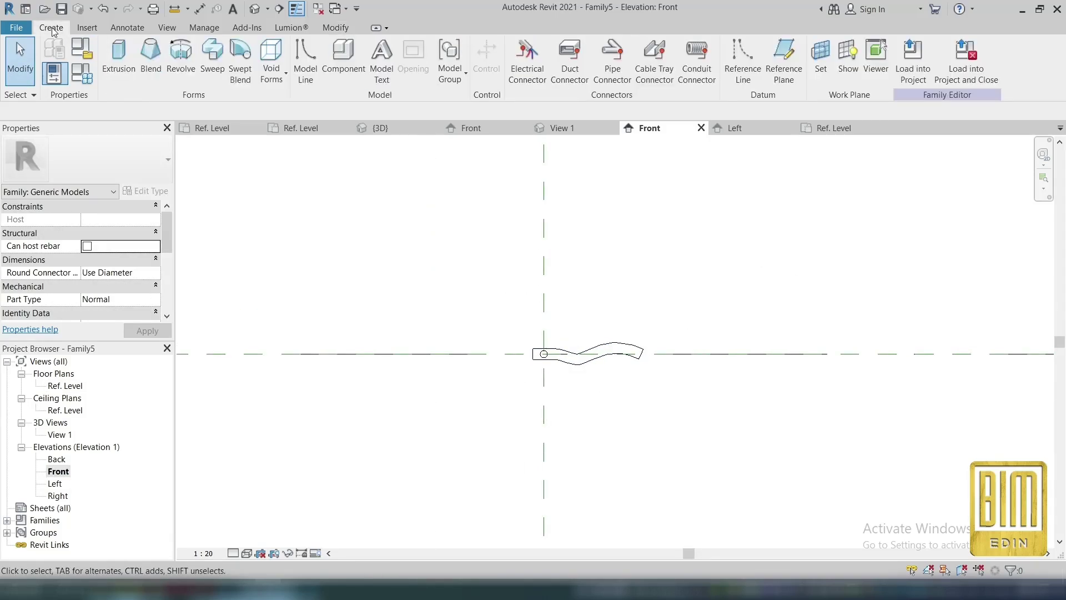
left_click(118, 56)
scroll(531, 322, "up", 3)
left_click(514, 264)
scroll(593, 456, "down", 2)
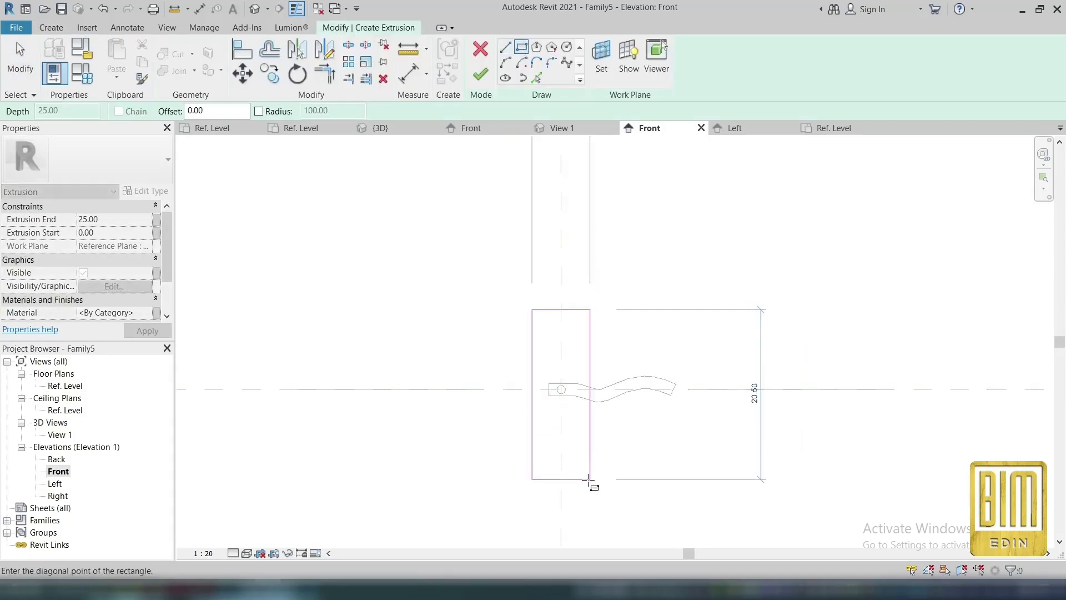
left_click(586, 476)
key("Escape")
- Set the rectangle's width to 5 cm
scroll(578, 314, "up", 2)
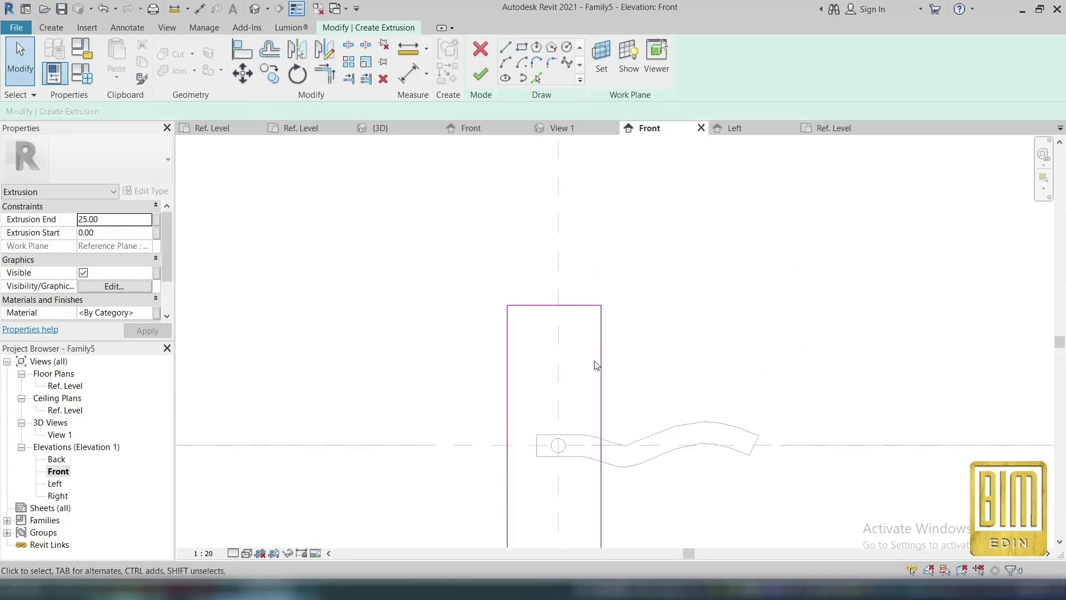
left_click(599, 358)
scroll(594, 333, "down", 3)
scroll(580, 421, "up", 3)
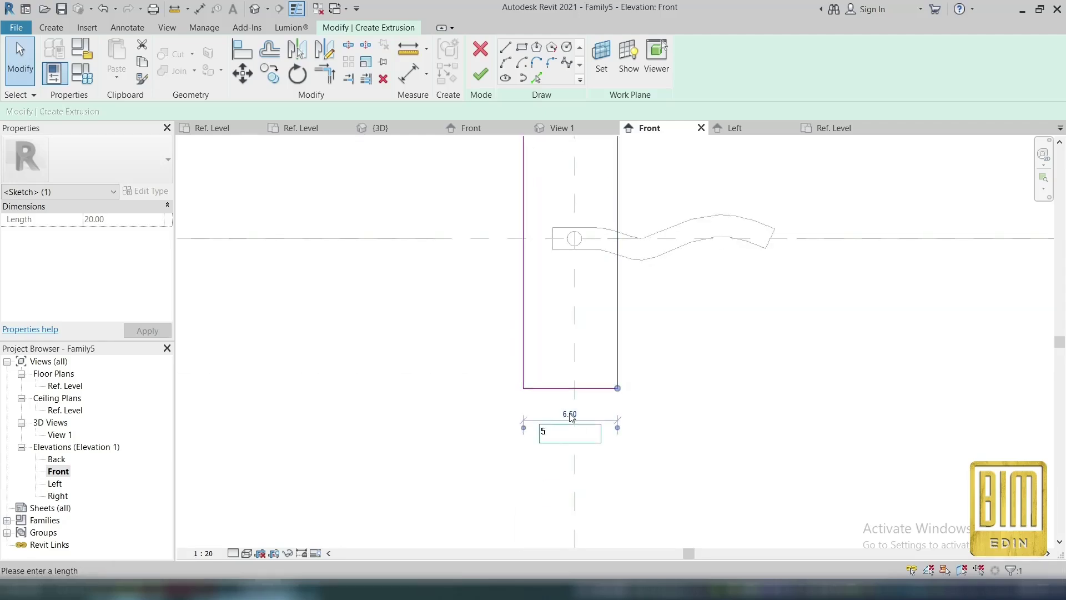
key("Return")
- Move the rectangle so its upper edge's midpoint lies on the vertical reference plane
scroll(601, 393, "down", 1)
left_click_drag(618, 149, 498, 396)
left_click(242, 74)
scroll(576, 204, "up", 1)
left_click(574, 193)
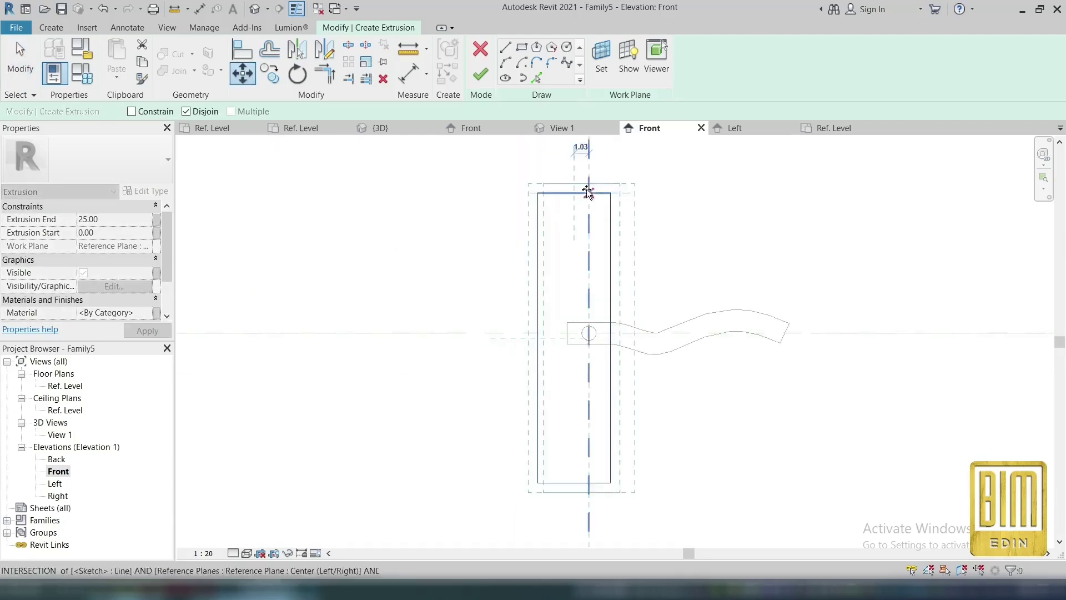
left_click(595, 192)
- Set the rectangle's height to 18 cm and its width to 4 cm
left_click(602, 194)
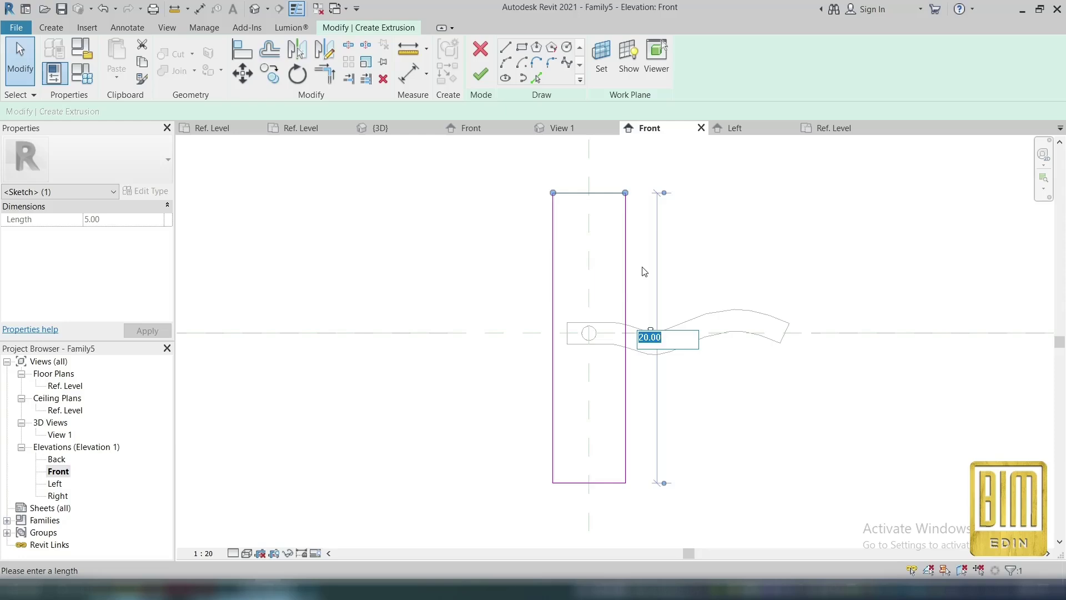
left_click(587, 268)
left_click(588, 509)
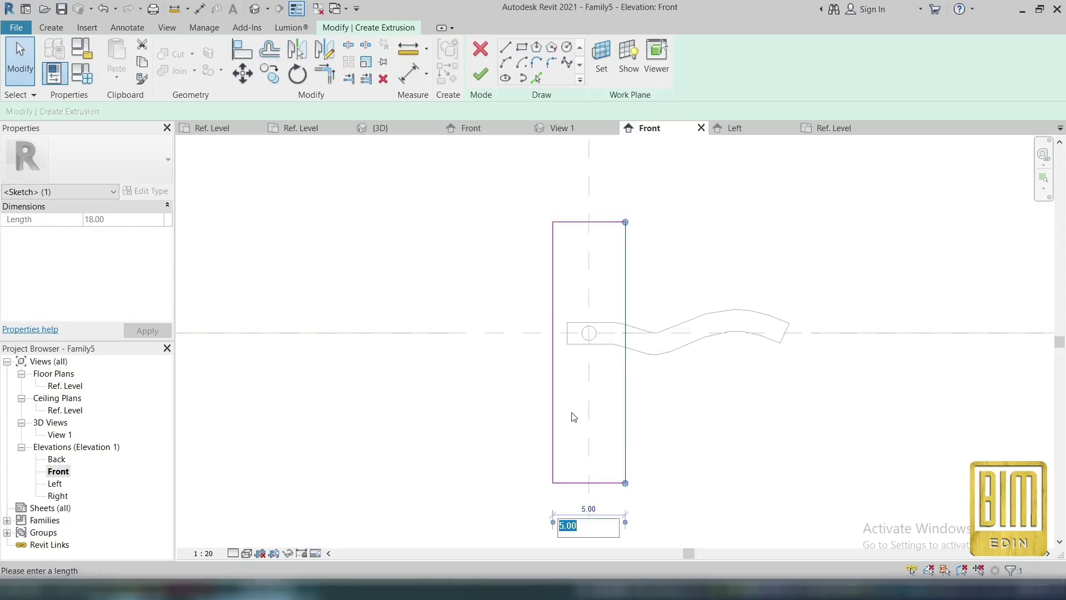
type("4")
key("Return")
- Move the resized rectangle sideways to centre it on the vertical reference plane
left_click(473, 280)
left_click_drag(478, 181, 686, 541)
left_click(242, 74)
left_click(582, 222)
left_click(588, 222)
- Move the whole backplate rectangle straight down relative to the handle
left_click_drag(514, 161, 660, 506)
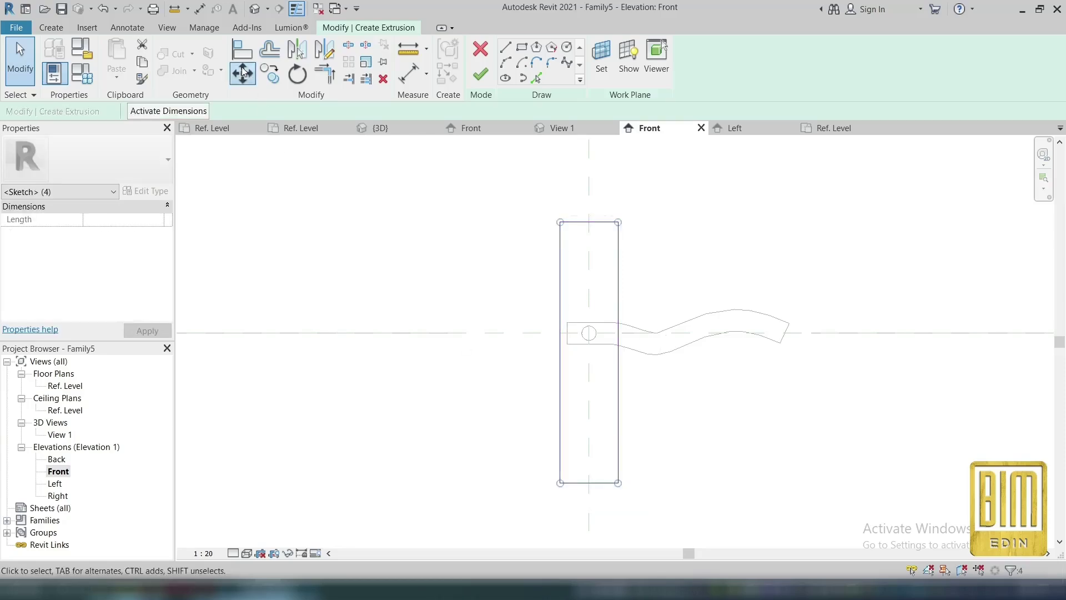
left_click(242, 74)
left_click(559, 222)
left_click(559, 257)
left_click(535, 258)
- Move the whole backplate rectangle straight up by about 1.5 cm
scroll(581, 389, "down", 1)
middle_click_drag(581, 388, 577, 344)
left_click_drag(540, 214, 624, 466)
key("m")
key("v")
left_click(561, 245)
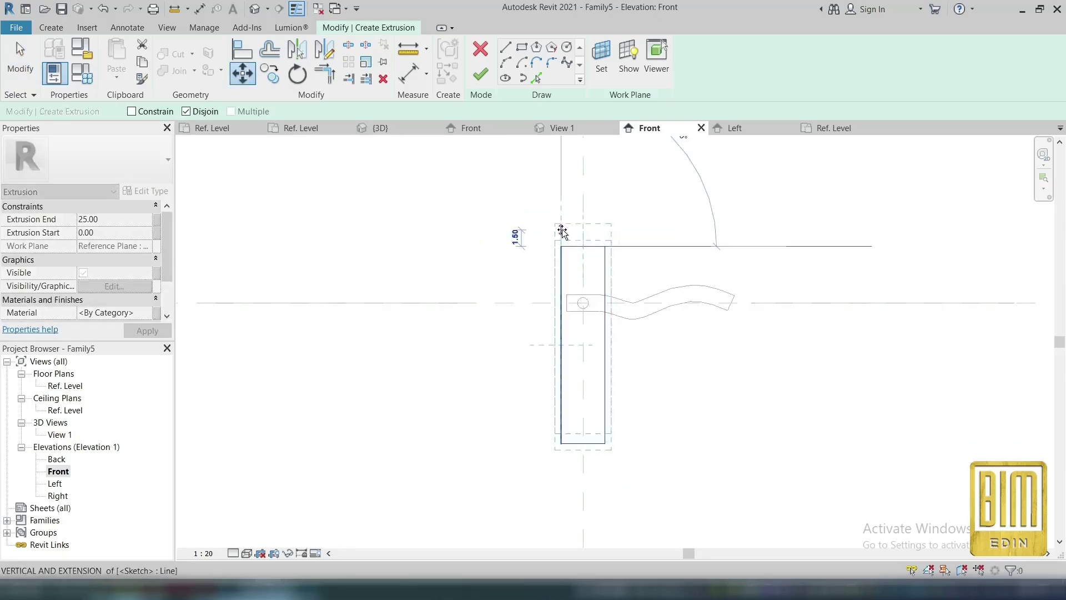
left_click(562, 230)
key("Escape")
- Sketch a keyhole rectangle about 0.74 by 2.5 cm inside the lower part of the backplate outline
scroll(614, 416, "up", 2)
scroll(569, 397, "down", 1)
left_click(522, 48)
scroll(566, 378, "up", 3)
left_click(560, 365)
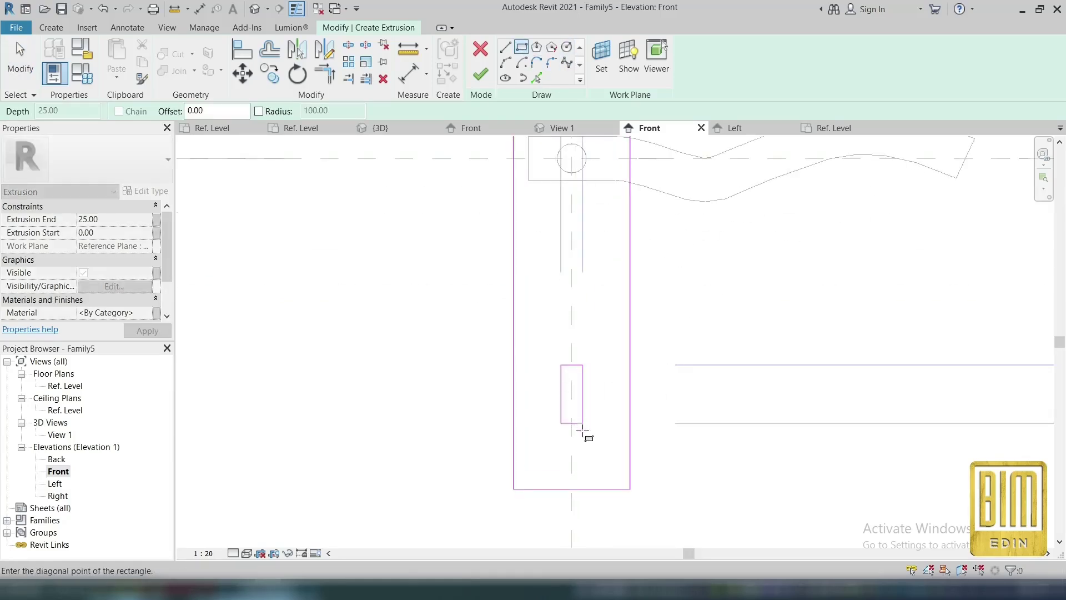
left_click(583, 438)
key("Escape")
key("Escape")
- Make the keyhole rectangle slightly narrower through its width dimension
scroll(601, 391, "up", 2)
left_click(562, 365)
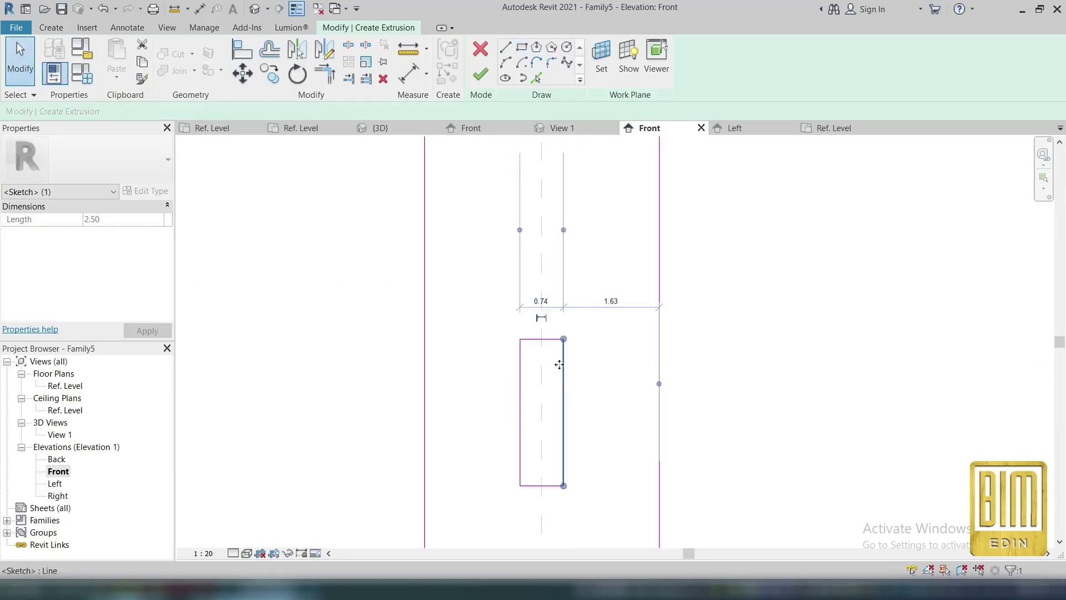
key("Return")
left_click(611, 236)
- Select the complete keyhole rectangle and move it to centre it on the vertical reference plane
key("Tab")
left_click(563, 439)
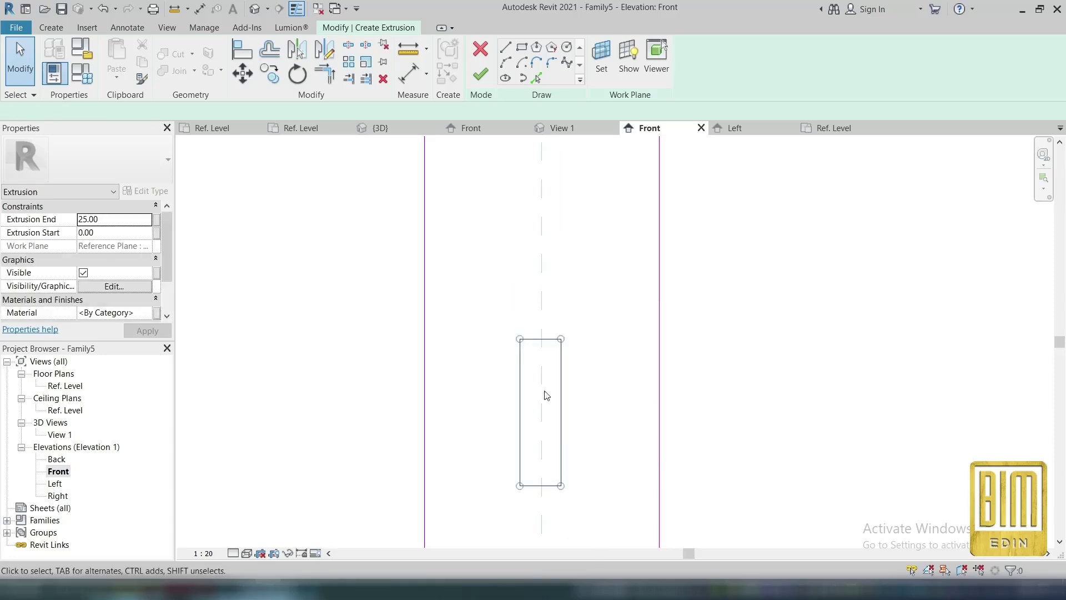
key("m")
key("v")
scroll(537, 339, "up", 4)
left_click(540, 339)
left_click(551, 338)
- Nudge the backplate outline and keyhole down together by two increments
scroll(575, 323, "down", 7)
middle_click_drag(576, 326, 568, 387)
scroll(567, 407, "down", 2)
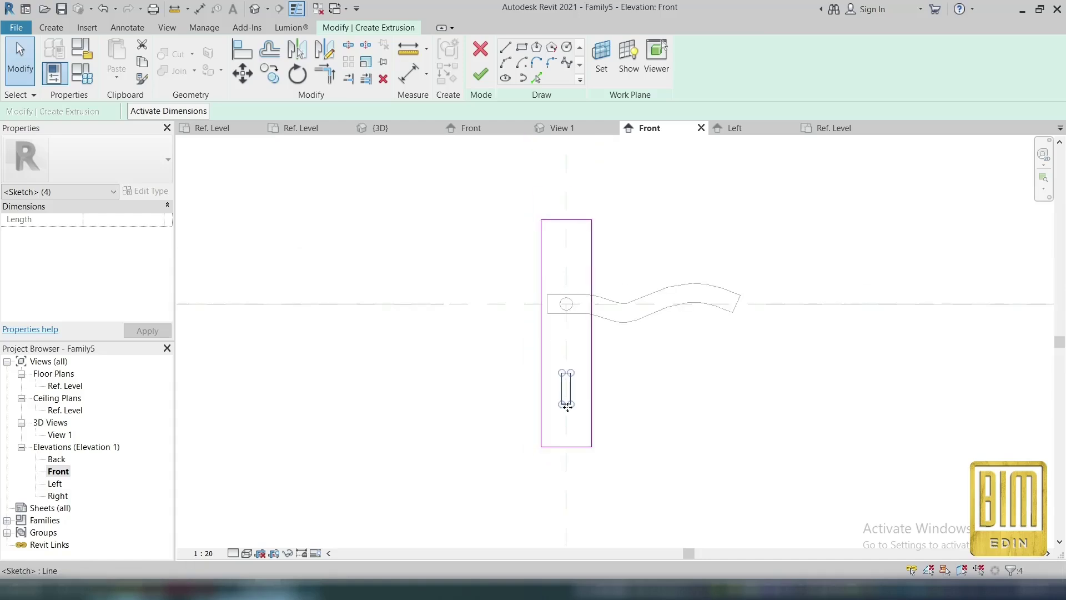
left_click_drag(474, 176, 628, 478)
key("Down")
key("Down")
- Round the four corners of the backplate outline with fillet arcs, using a radius of about 1.5 cm at the lower right corner
left_click(551, 62)
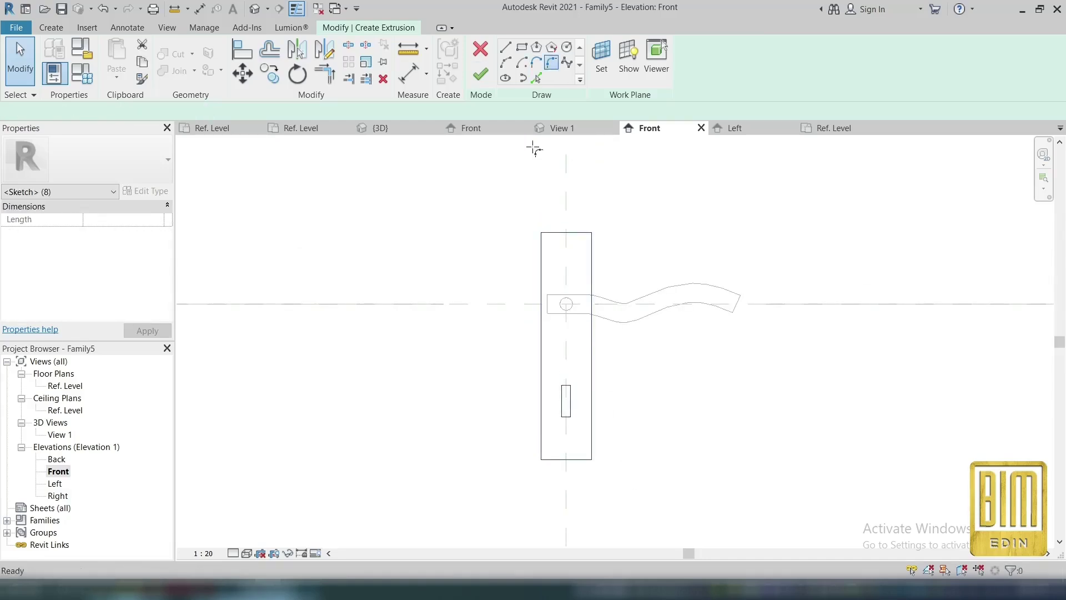
scroll(542, 231, "up", 4)
left_click(559, 237)
left_click(537, 260)
left_click(544, 247)
left_click(714, 262)
left_click(688, 237)
left_click(704, 247)
scroll(594, 222, "down", 3)
middle_click_drag(591, 444, 611, 249)
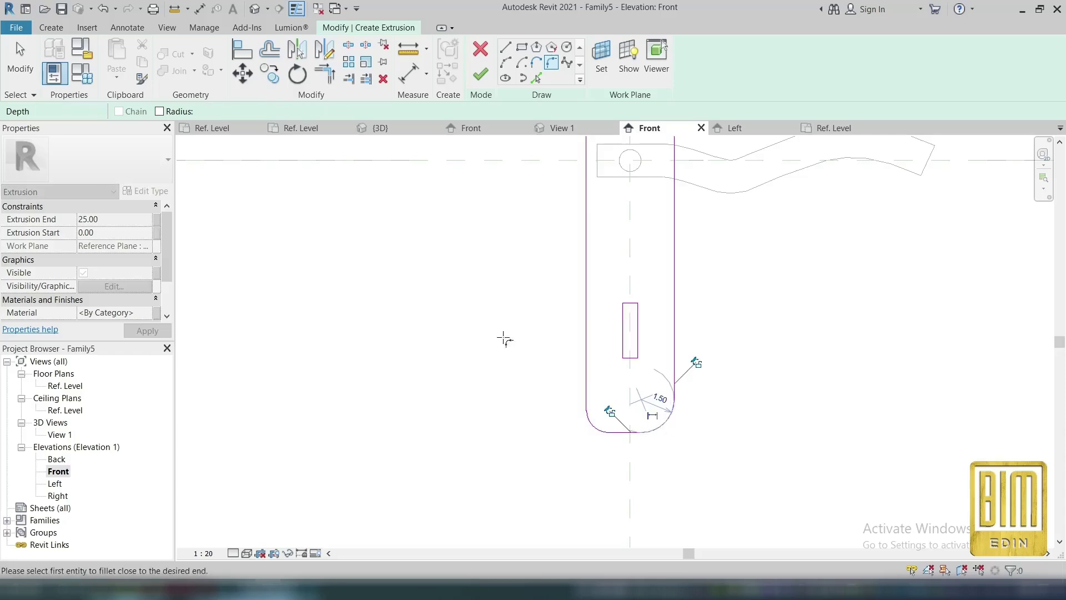
key("Escape")
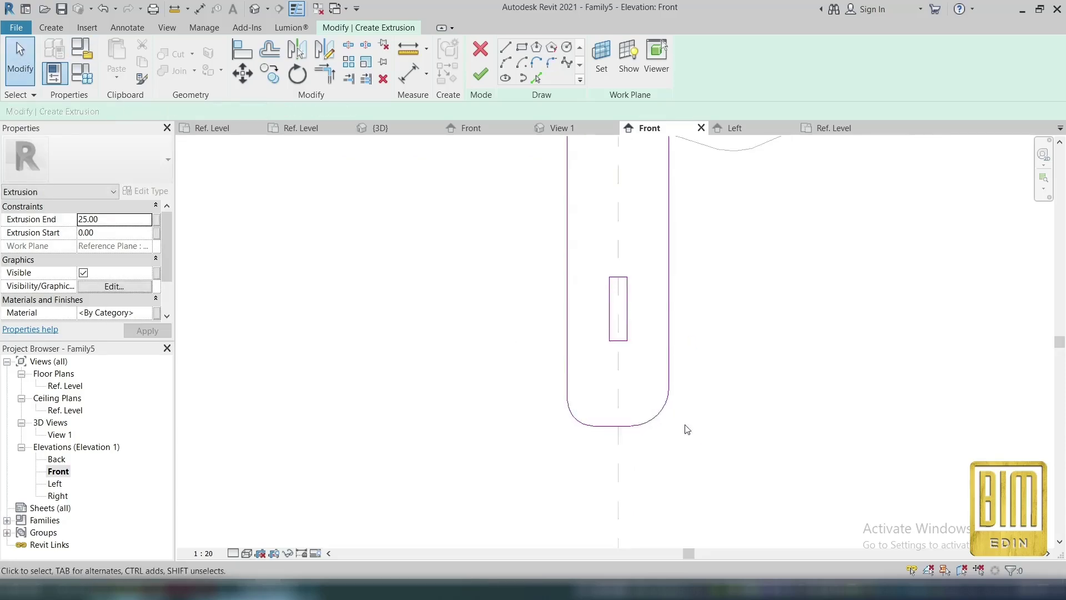
- Set the radius of the backplate outline's lower corner fillets to 1 cm
scroll(709, 466, "up", 2)
left_click(626, 363)
type("1")
key("Return")
left_click(507, 398)
scroll(611, 504, "down", 2)
scroll(630, 169, "up", 1)
key("Return")
- Set the radius of the backplate outline's corner fillets to 0.5 cm, covering the upper and both lower corners
left_click(542, 170)
scroll(537, 175, "up", 2)
left_click(539, 198)
type("0.5")
key("Return")
scroll(543, 184, "down", 4)
scroll(576, 355, "up", 4)
left_click(576, 354)
left_click(572, 326)
type("0.5")
key("Return")
left_click(442, 344)
type("0.5")
key("Return")
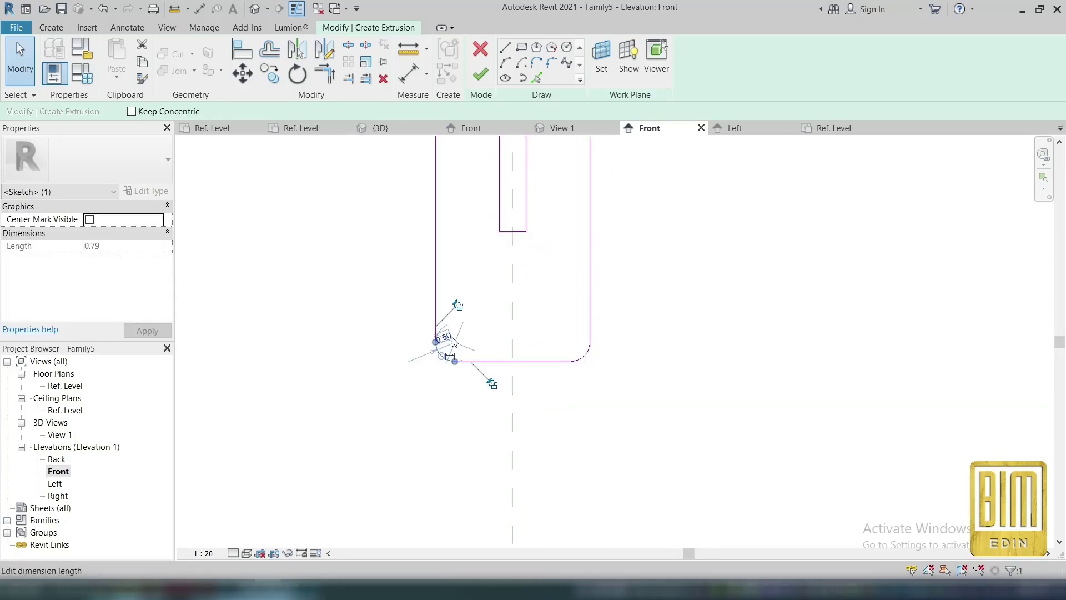
- Set the backplate's extrusion end to 0.50 cm and finish the extrusion sketch
scroll(686, 375, "down", 4)
left_click(587, 336)
left_click(125, 217)
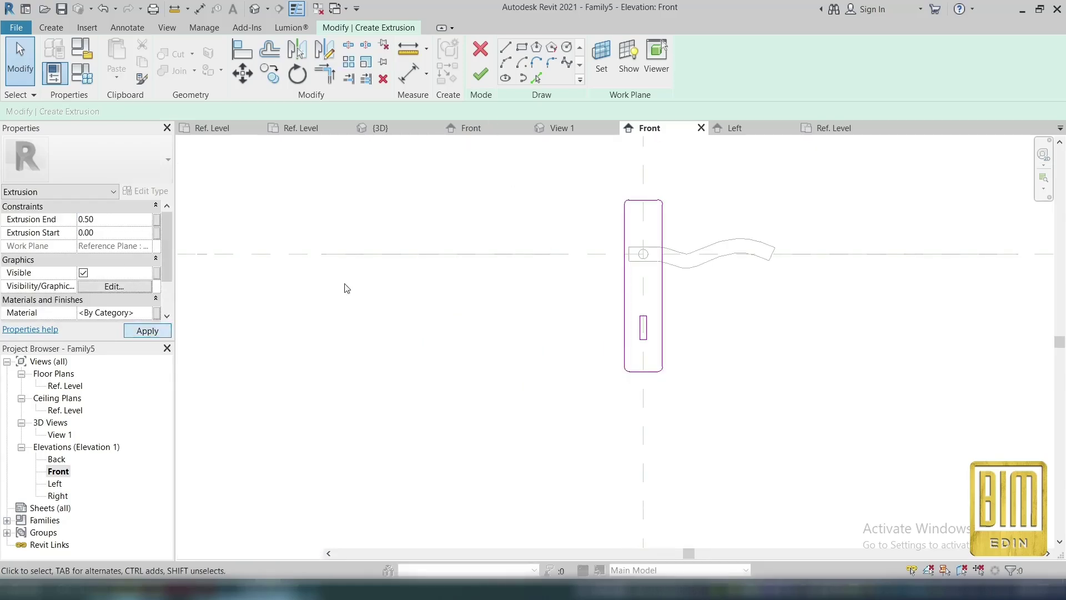
left_click(481, 75)
- In the Ref. Level floor plan, move the backplate so it sits at the free end of the handle post
double_click(65, 386)
left_click(494, 432)
left_click(242, 74)
left_click(543, 432)
left_click(101, 111)
left_click(542, 310)
left_click(20, 61)
- Associate the material of all three handle parts with a new type parameter named Materijal rucke under Materials and Finishes
scroll(630, 350, "down", 3)
left_click_drag(465, 268, 801, 452)
left_click(157, 286)
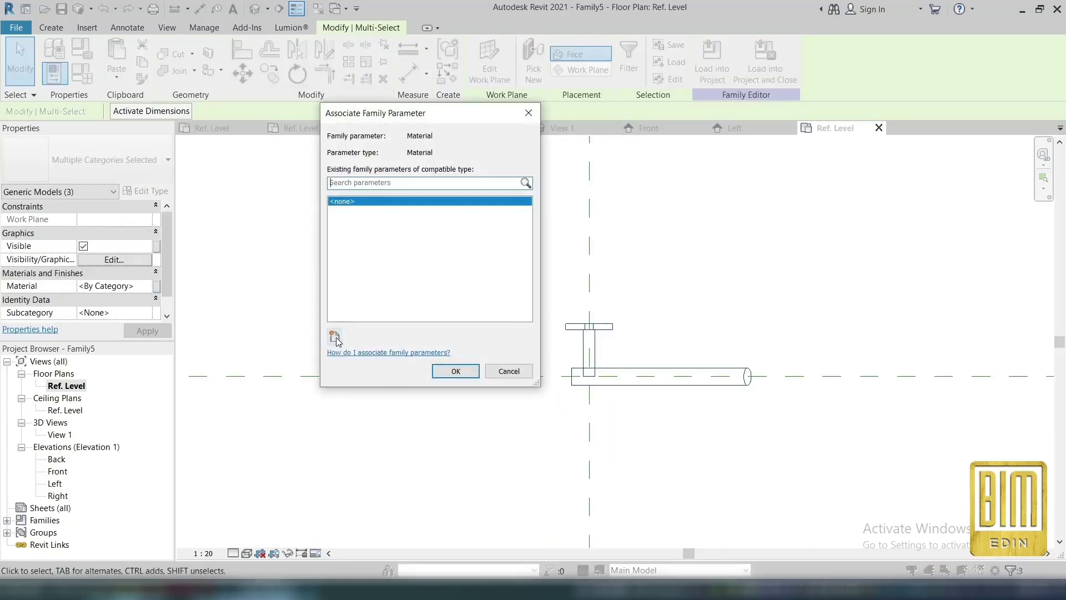
left_click(337, 341)
type("Materijal rucke")
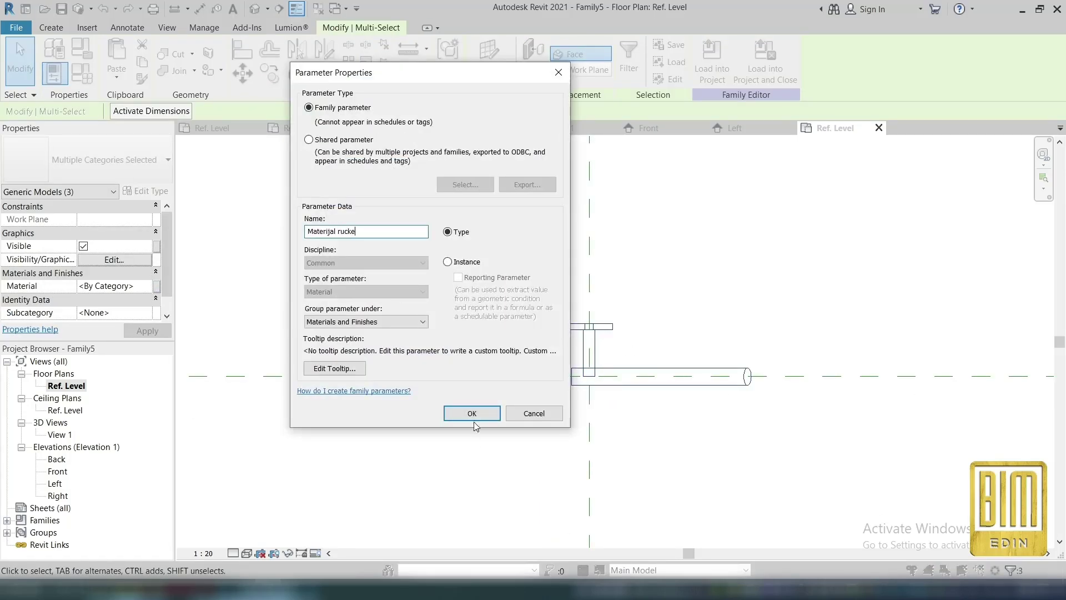
left_click(474, 415)
left_click(468, 370)
left_click(23, 60)
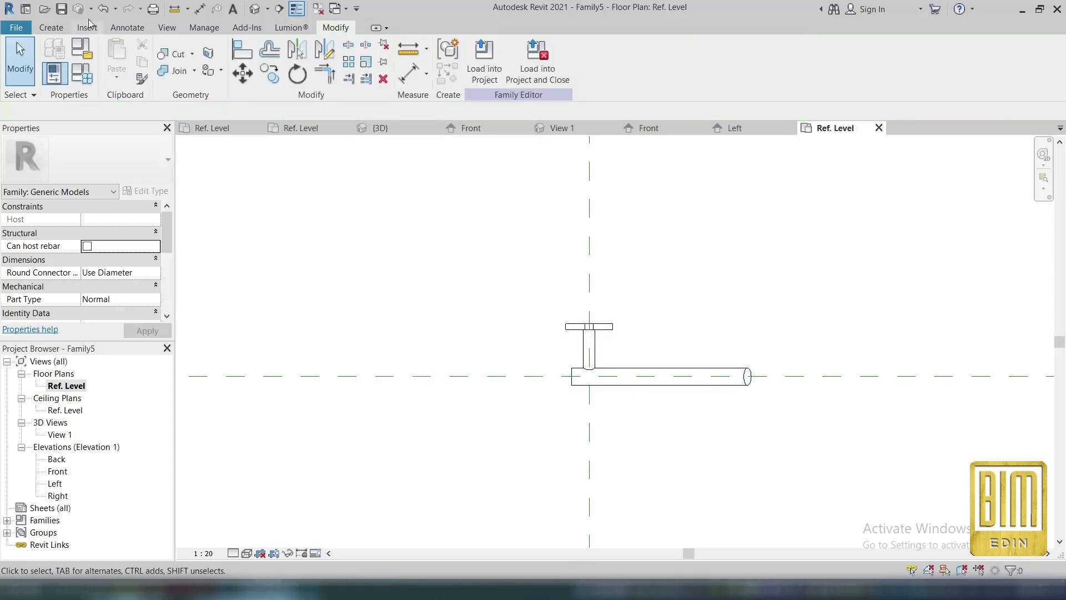
- Save the handle family as Rucka.rfa in the desktop folder REVIT DOOR FAMILY, replacing the existing file
left_click(16, 30)
left_click(235, 209)
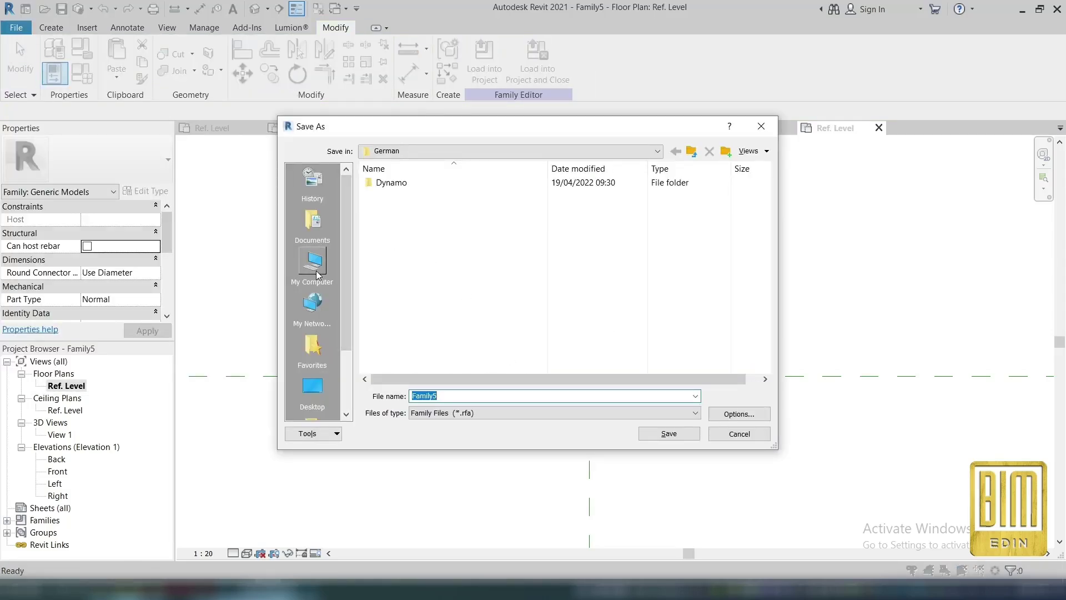
left_click(602, 152)
left_click(411, 264)
scroll(422, 289, "down", 3)
left_click(312, 387)
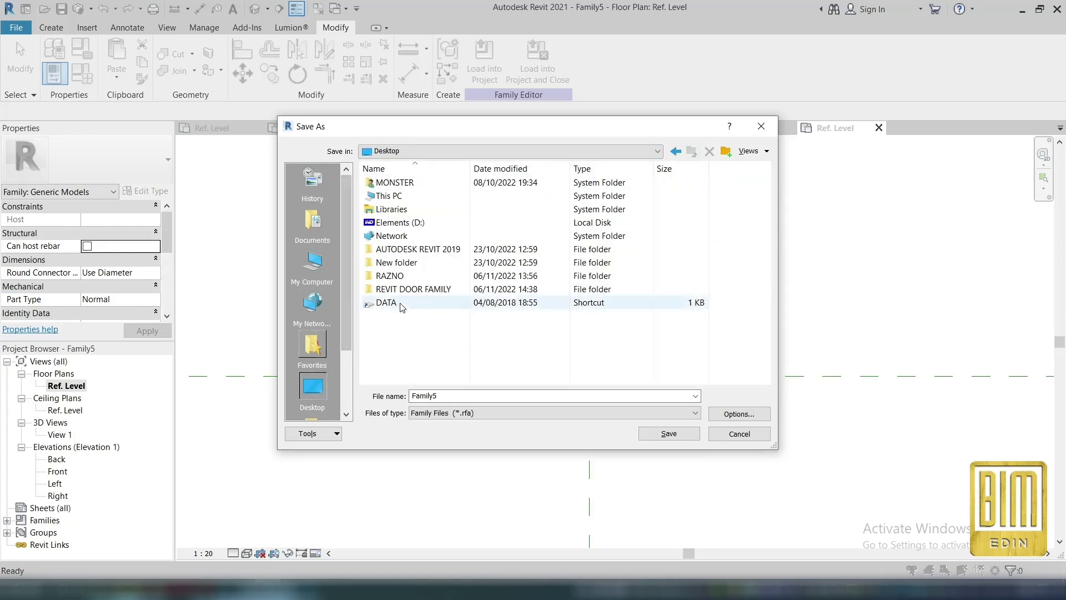
double_click(409, 289)
left_click(411, 238)
left_click(669, 433)
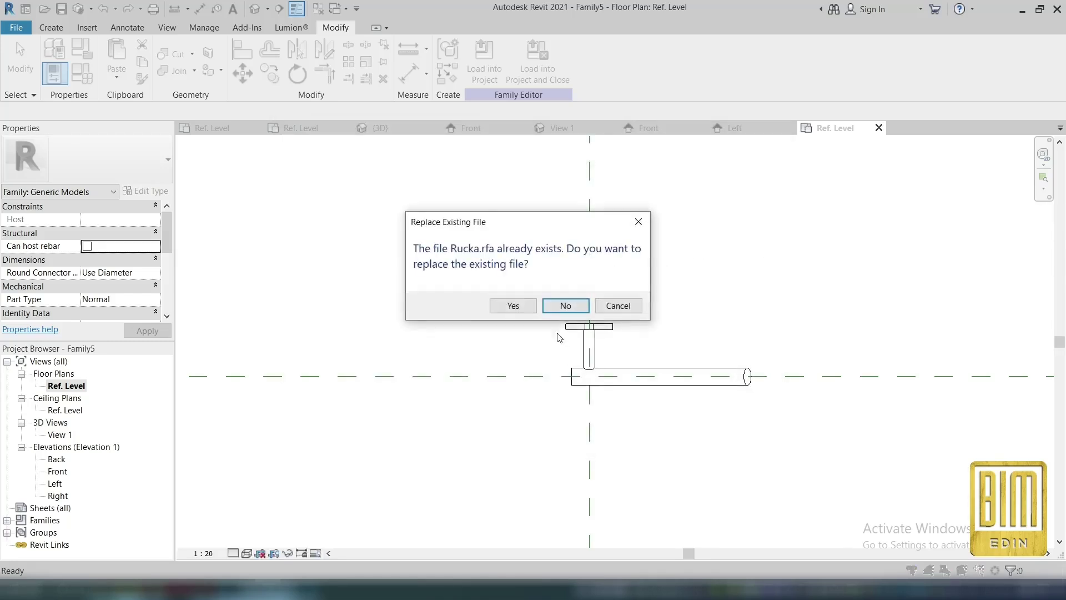
left_click(510, 306)
- Load the handle family into Panel.rfa and place one instance below the panel near its right end
left_click_drag(477, 275, 848, 474)
left_click(490, 303)
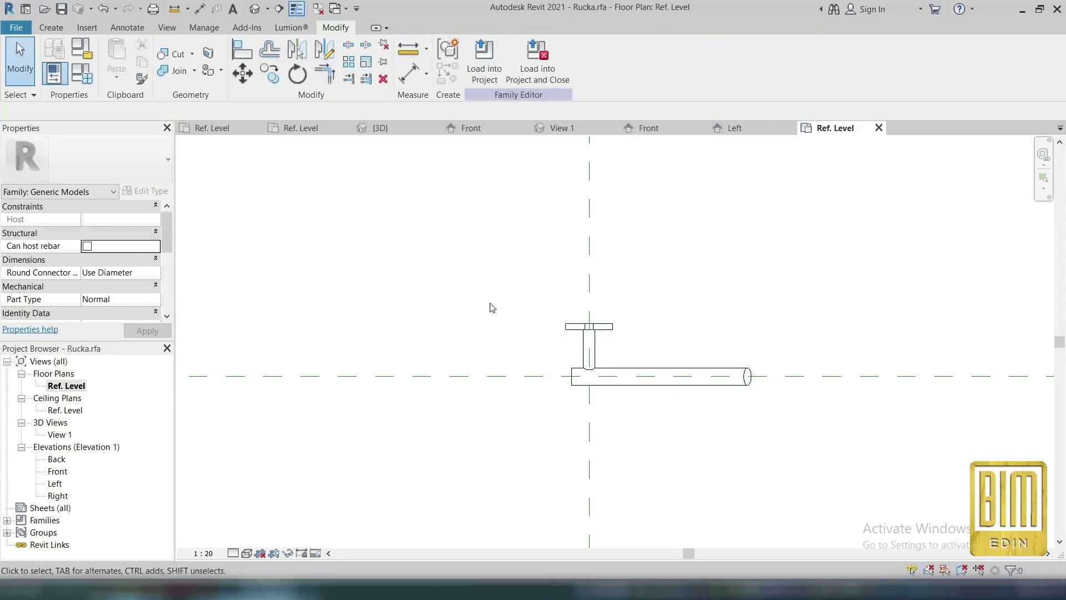
left_click(485, 81)
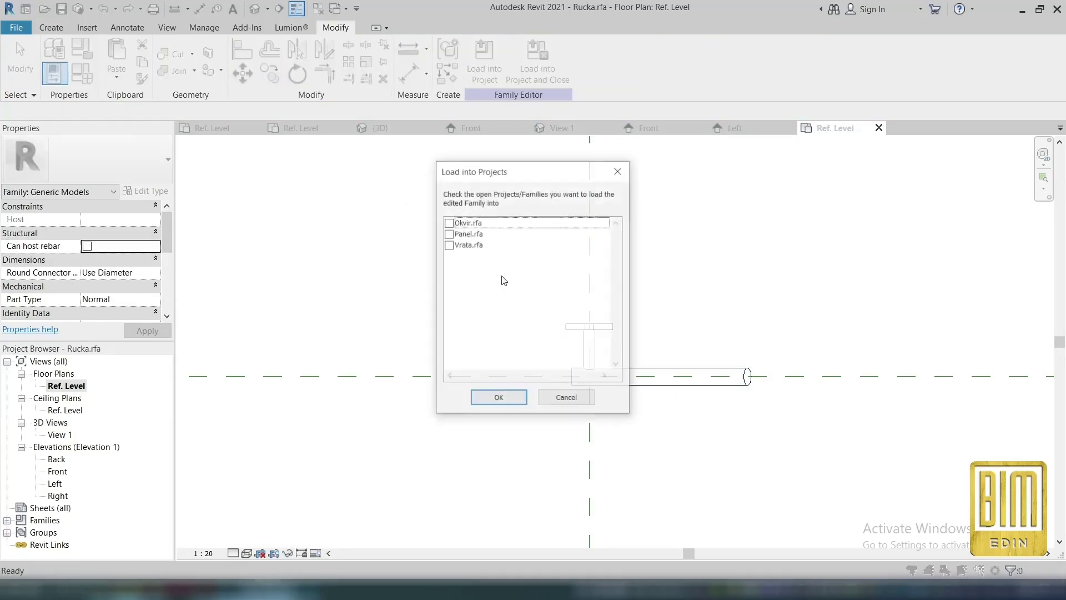
left_click(448, 233)
left_click(499, 398)
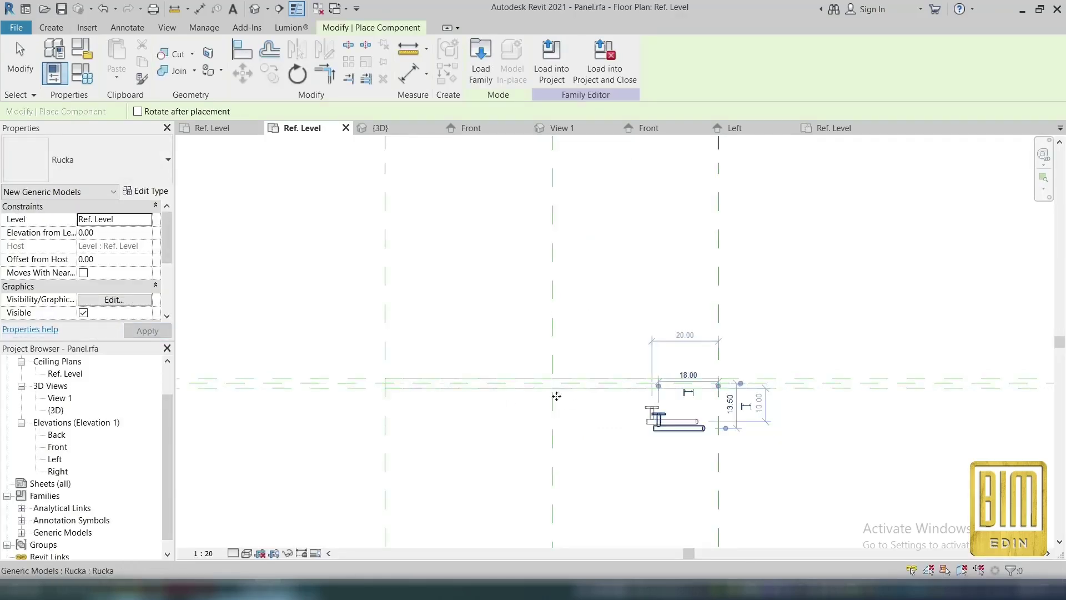
left_click(20, 56)
- Mirror the handle about the Center (Left/Right) reference plane and swap the two handles' sides so both grips point inward
left_click(659, 426)
left_click(298, 50)
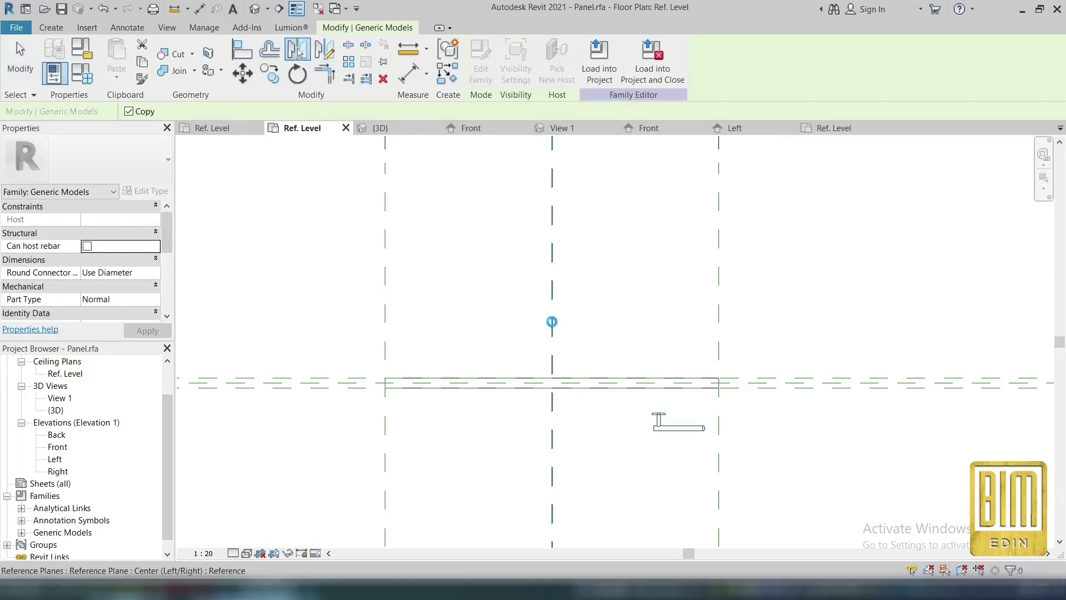
left_click(553, 326)
left_click_drag(459, 426, 694, 468)
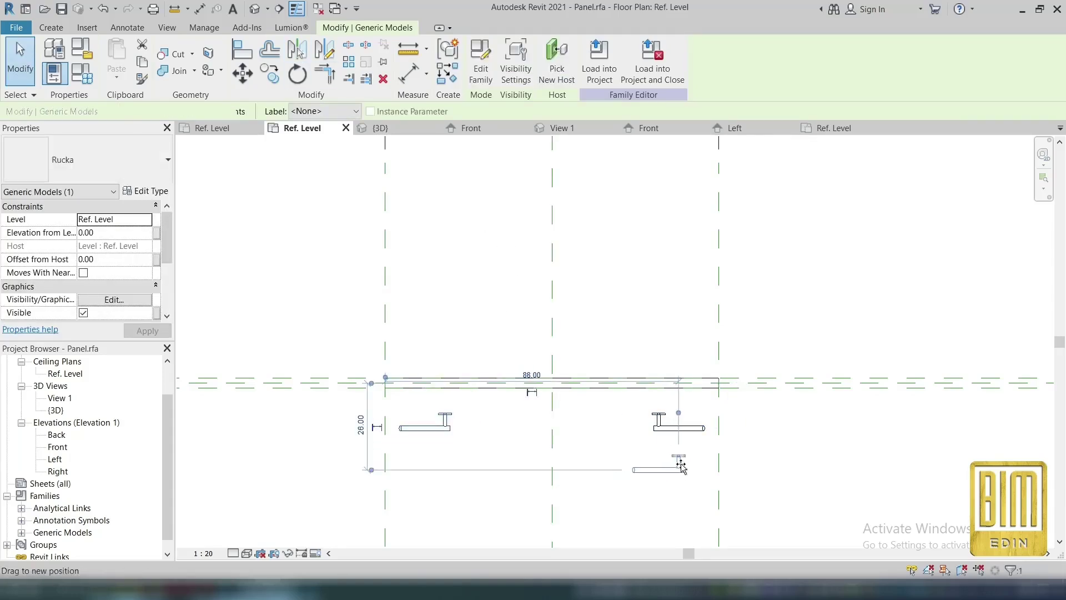
left_click(663, 433)
left_click_drag(662, 431, 422, 451)
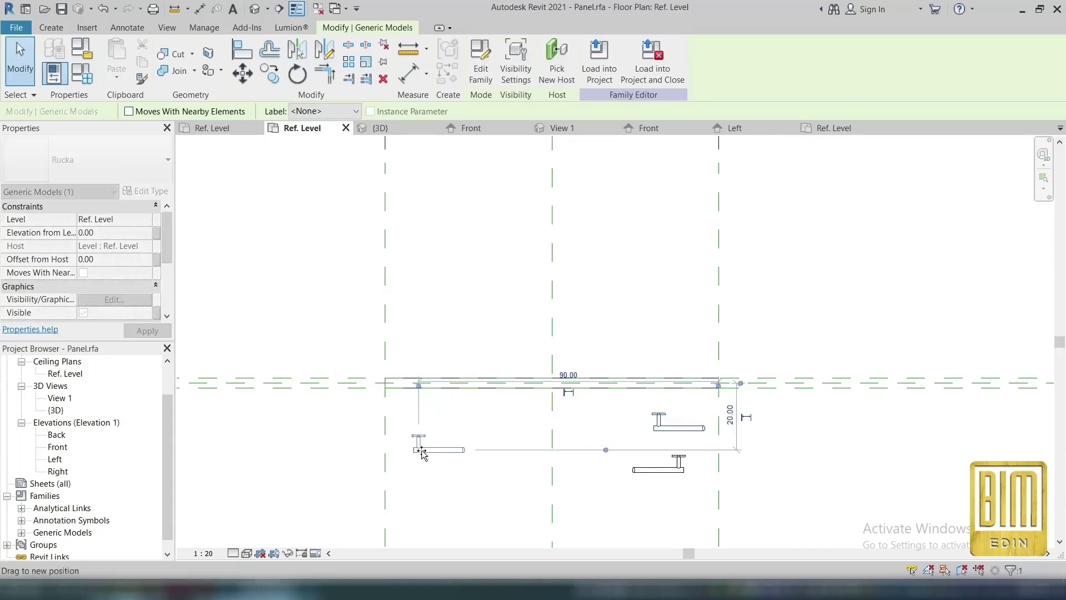
- Copy the reference plane at the panel's right edge 4 cm inward
left_click(719, 240)
left_click(270, 73)
left_click(718, 320)
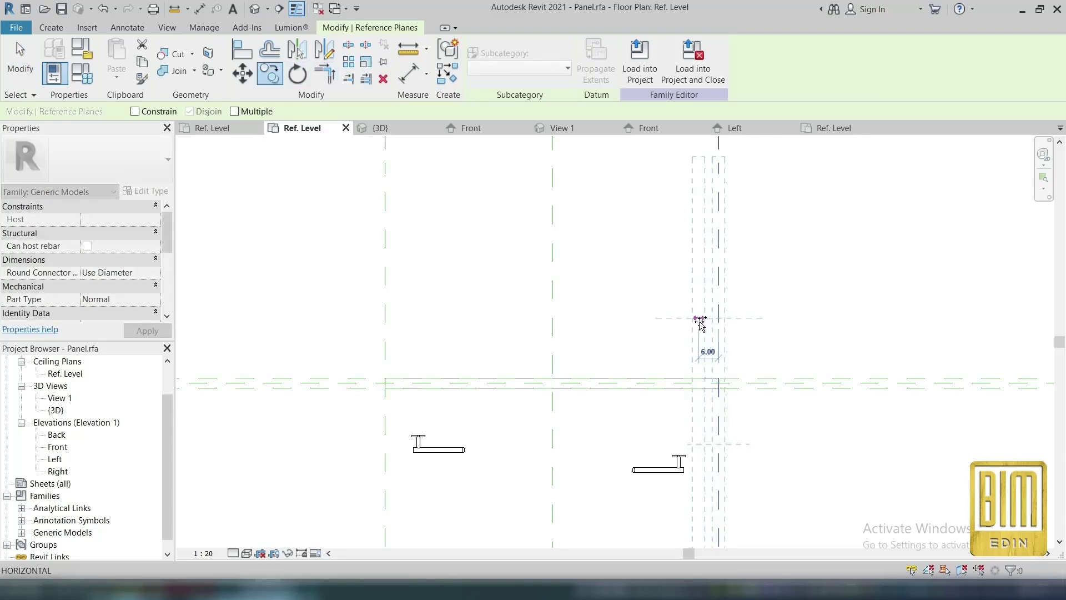
left_click(704, 321)
key("Escape")
- Mirror the copied reference plane about the Center (Left/Right) plane to the panel's left end
left_click(705, 278)
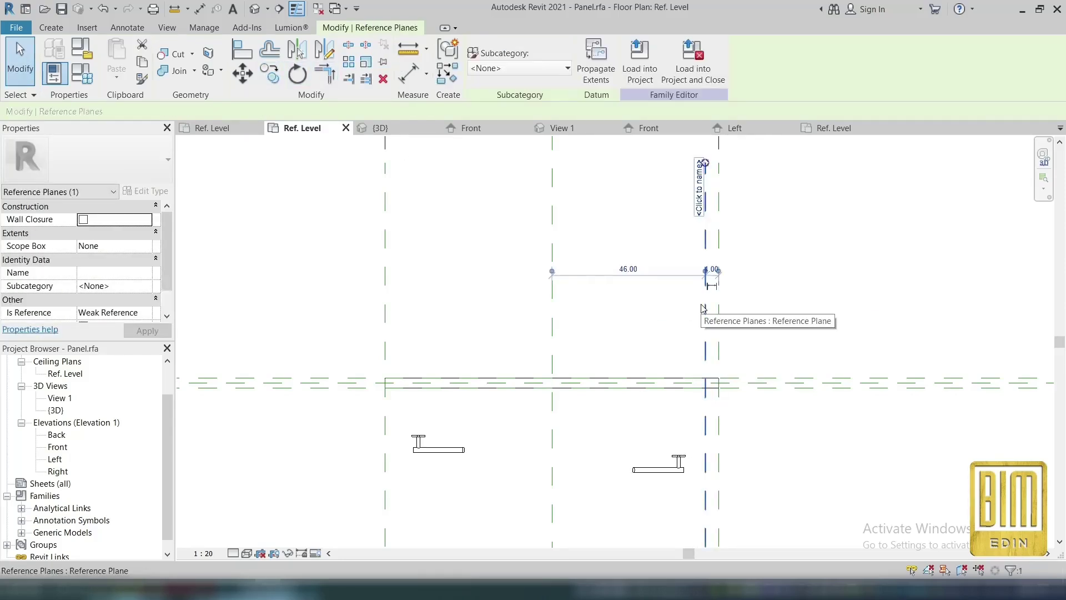
left_click(298, 50)
left_click(551, 230)
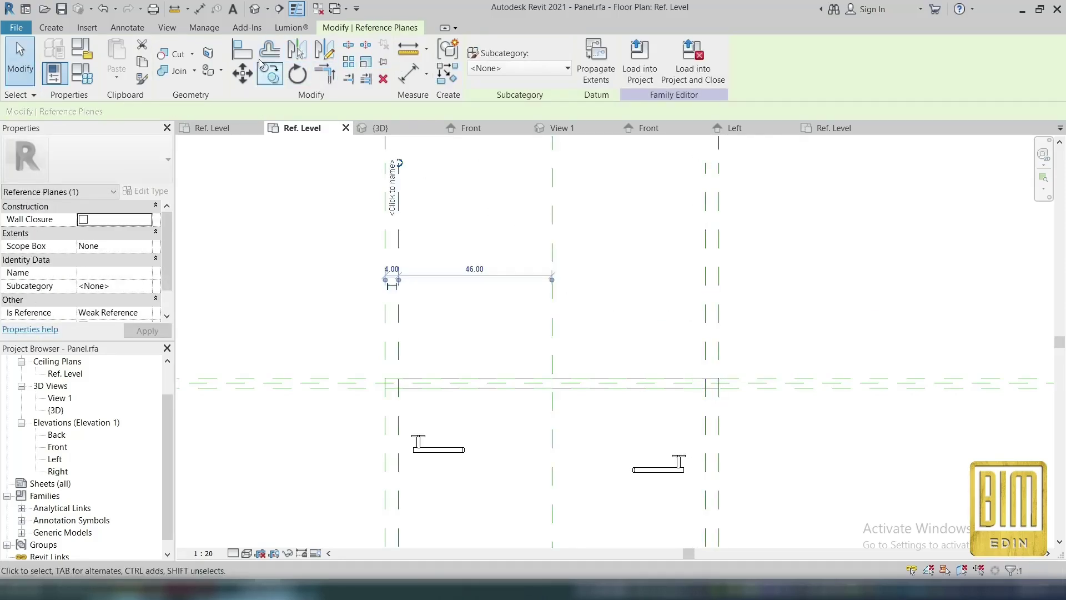
key("Escape")
- Align and lock the right and left handles' post axes to the inner vertical reference planes at each panel end
key("a")
key("l")
scroll(673, 464, "up", 2)
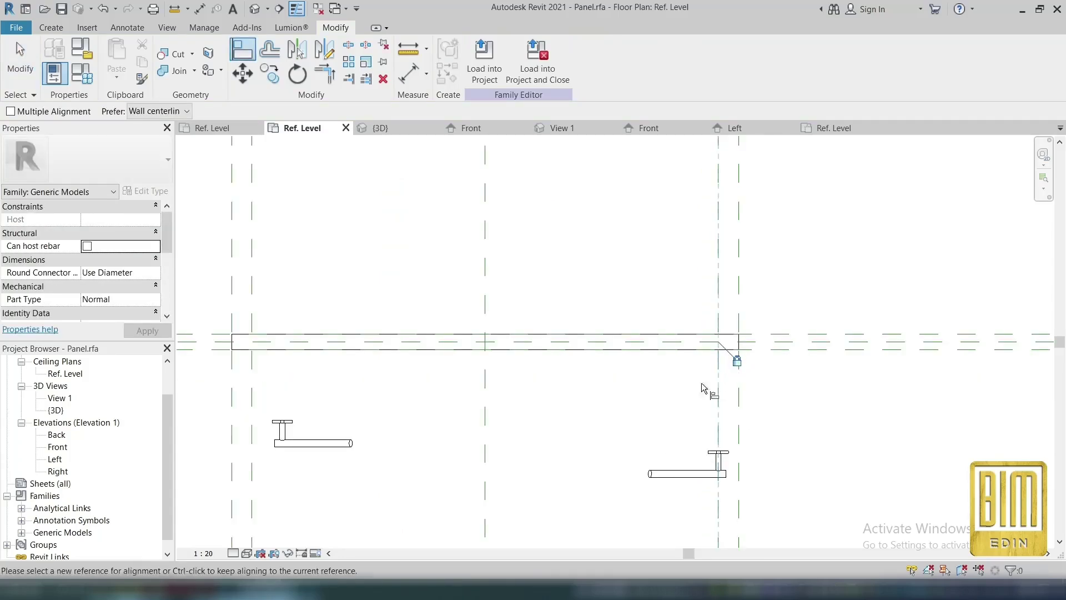
left_click(821, 352)
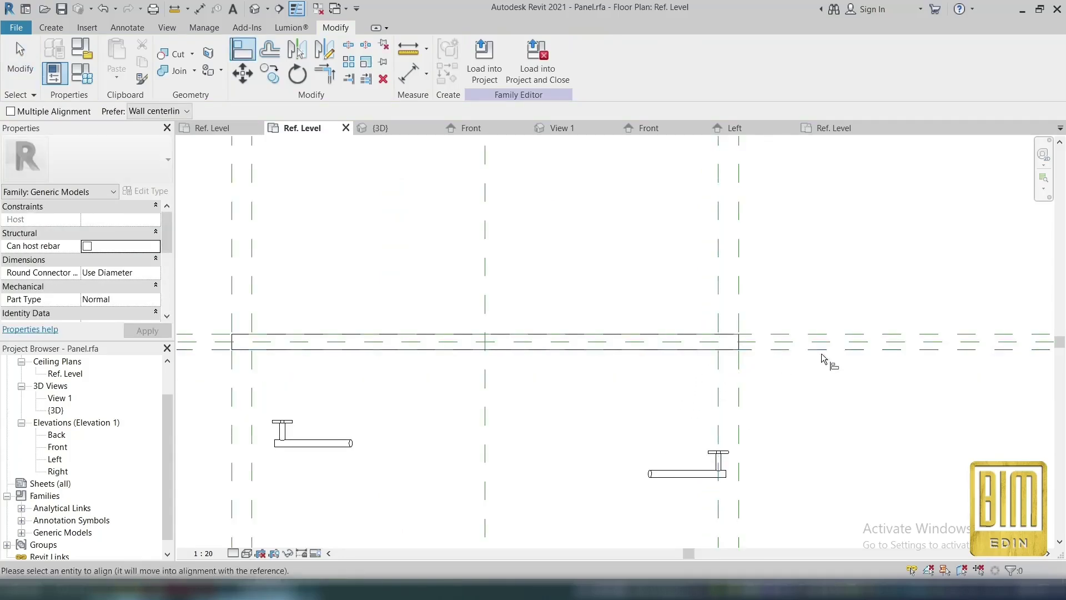
left_click(20, 61)
scroll(647, 253, "down", 1)
left_click(251, 54)
scroll(412, 254, "up", 2)
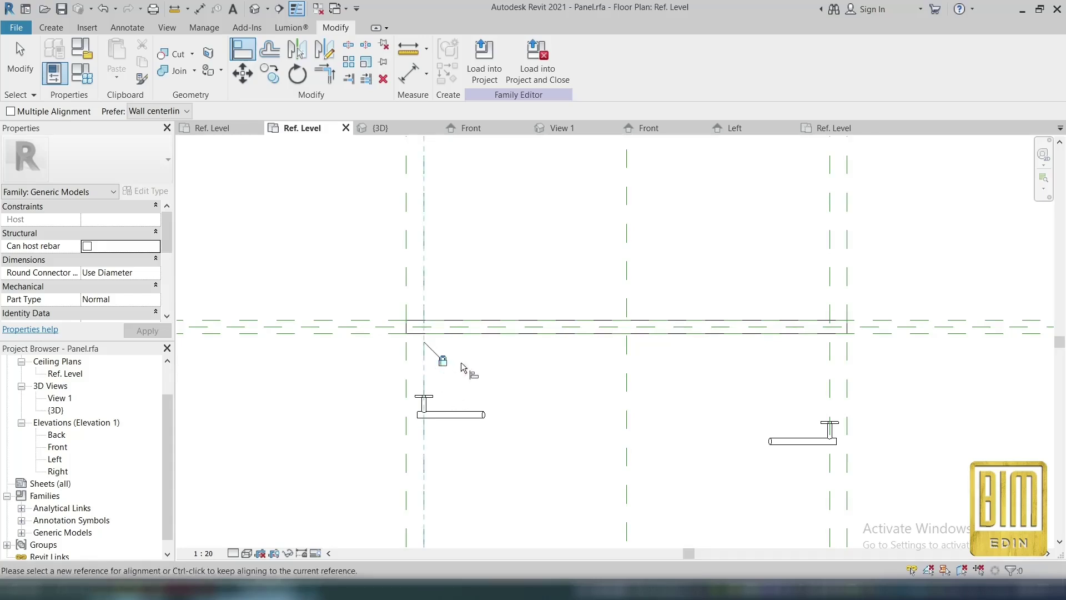
left_click(20, 61)
- Mirror both handles about the panel's horizontal centre reference plane to create handles on the opposite side
left_click(451, 414)
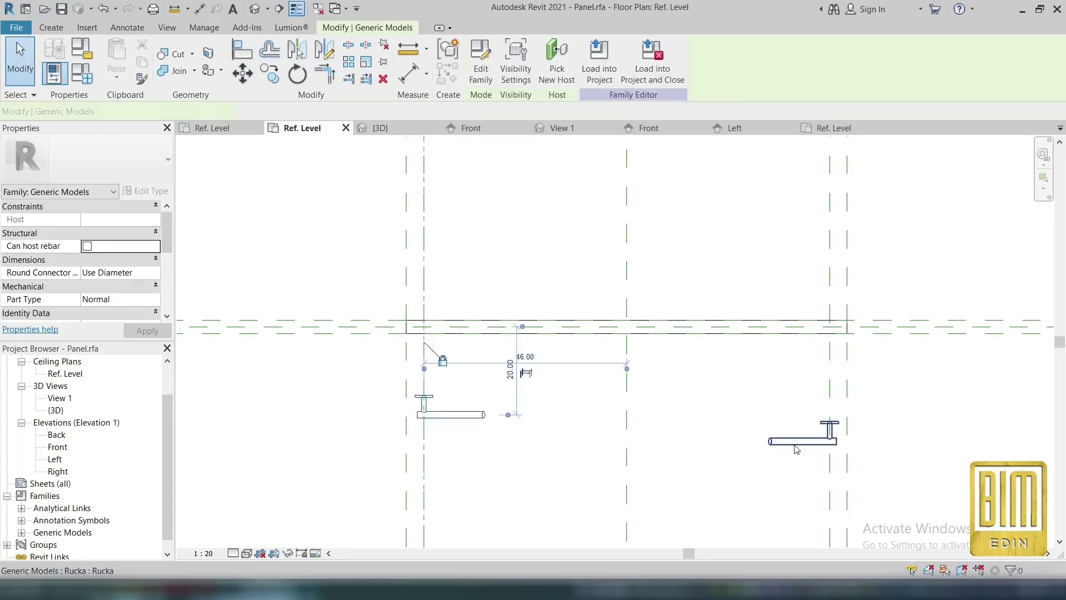
left_click(803, 441, "ctrl")
left_click(297, 49)
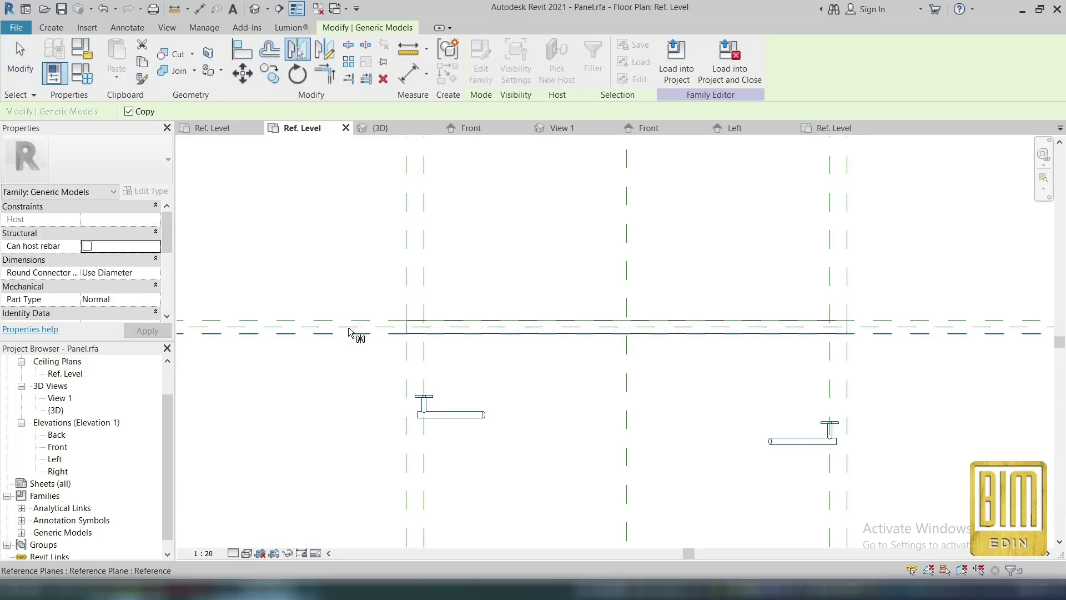
left_click(347, 326)
scroll(348, 327, "up", 2)
scroll(476, 318, "down", 2)
- Align and lock the backplates of both left handles and the lower right handle to the adjacent panel faces
key("a")
key("l")
scroll(481, 266, "up", 2)
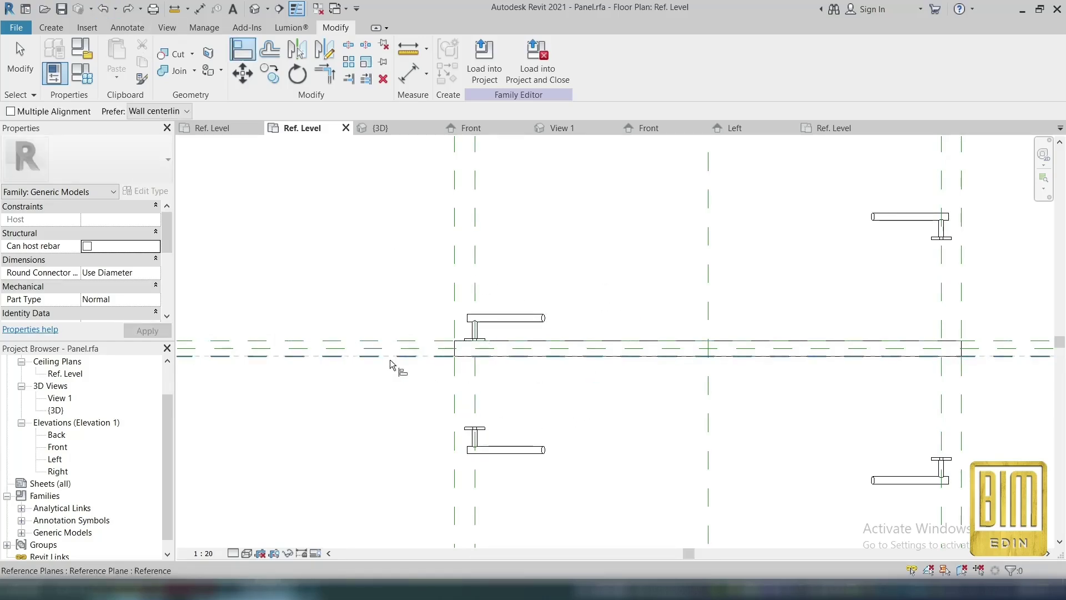
scroll(477, 433, "up", 3)
scroll(425, 284, "down", 4)
scroll(911, 305, "up", 2)
left_click(877, 236)
left_click(793, 389)
scroll(642, 355, "down", 3)
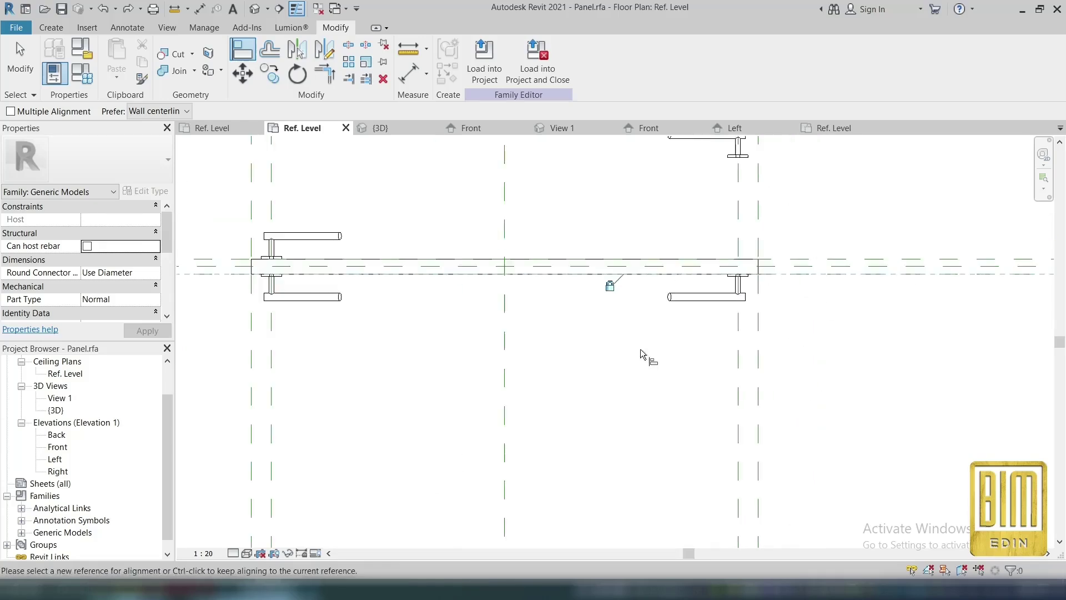
- Align and lock the upper right handle's backplate to the panel's upper face
left_click(794, 261)
middle_click_drag(737, 165, 750, 234)
scroll(751, 234, "up", 6)
left_click(746, 230)
scroll(713, 277, "down", 2)
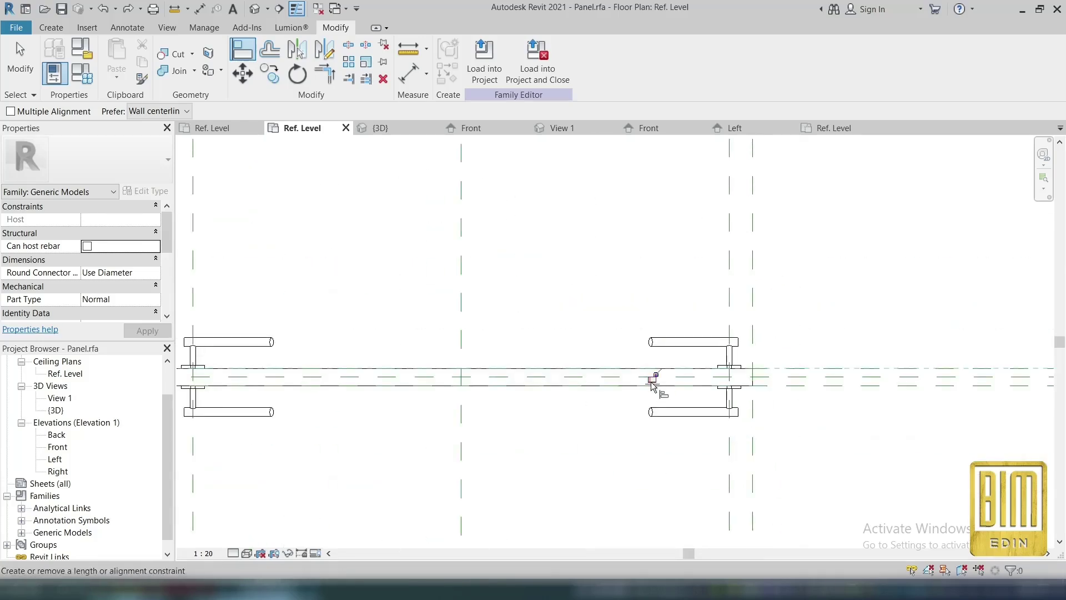
scroll(652, 233, "down", 2)
key("Escape")
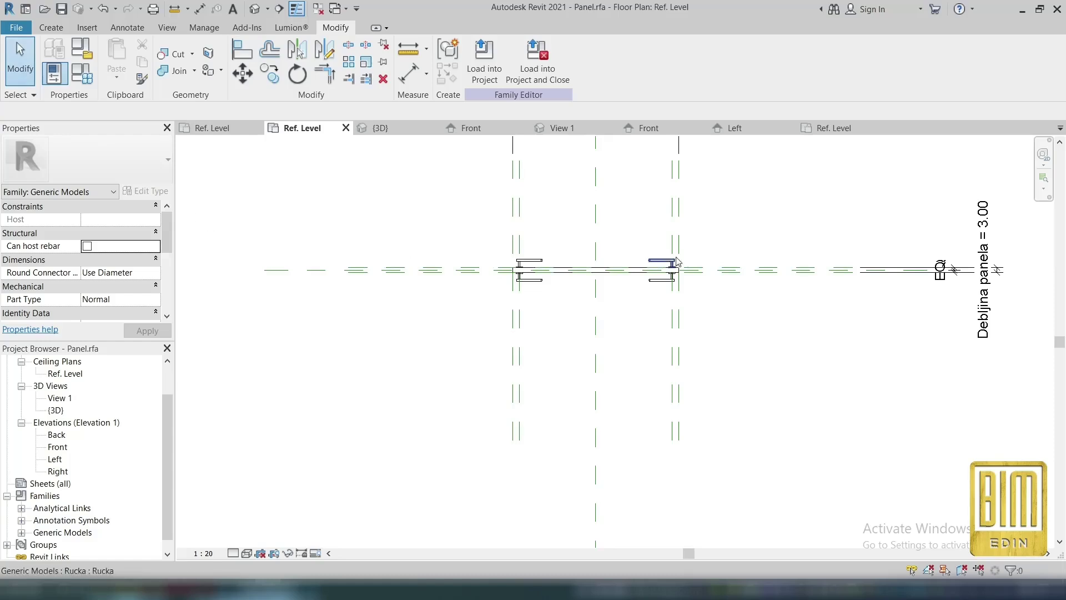
- Dimension the distance between the panel edge plane and the handle reference plane at both ends of the panel
scroll(688, 261, "up", 2)
scroll(682, 281, "up", 2)
left_click(409, 74)
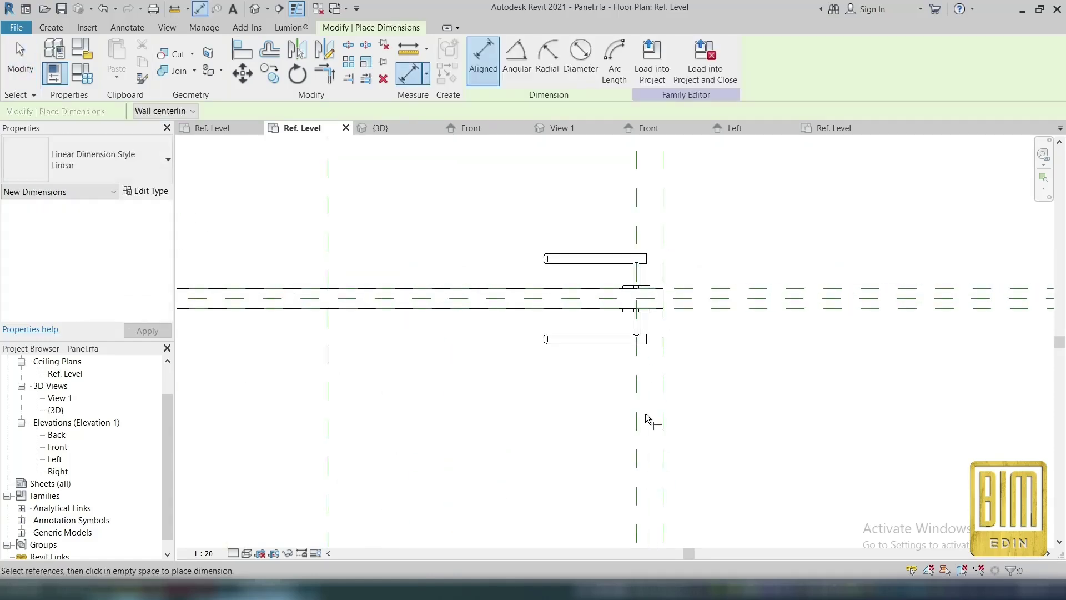
left_click(637, 426)
left_click(664, 448)
left_click(747, 483)
scroll(769, 333, "down", 3)
left_click(444, 395)
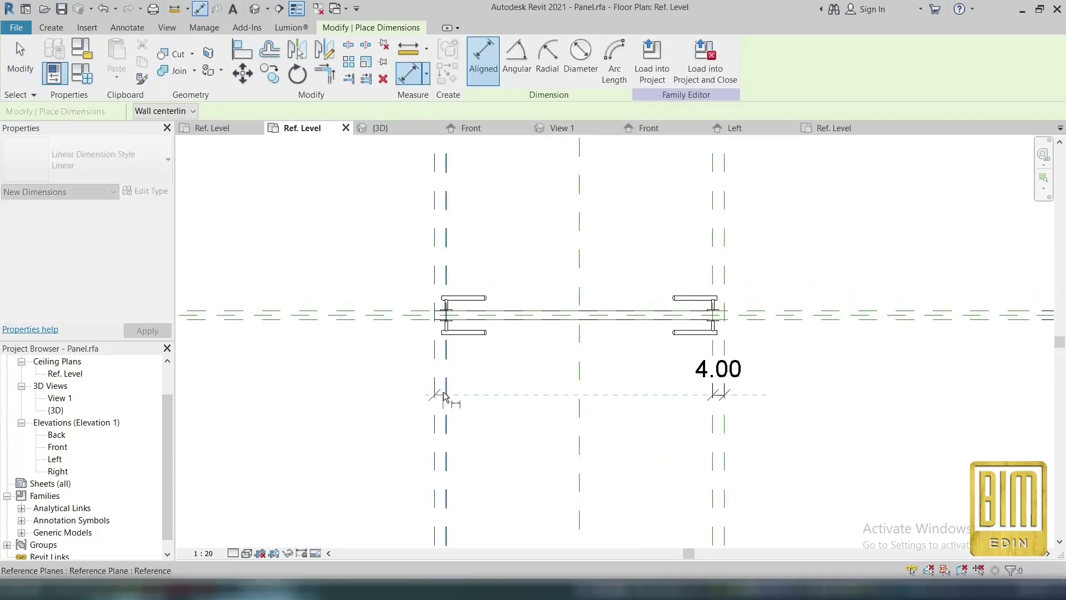
left_click(491, 387)
key("Escape")
key("Escape")
- Set the distance from the panel edge to the handle reference plane to 5 cm at both ends
scroll(516, 389, "up", 1)
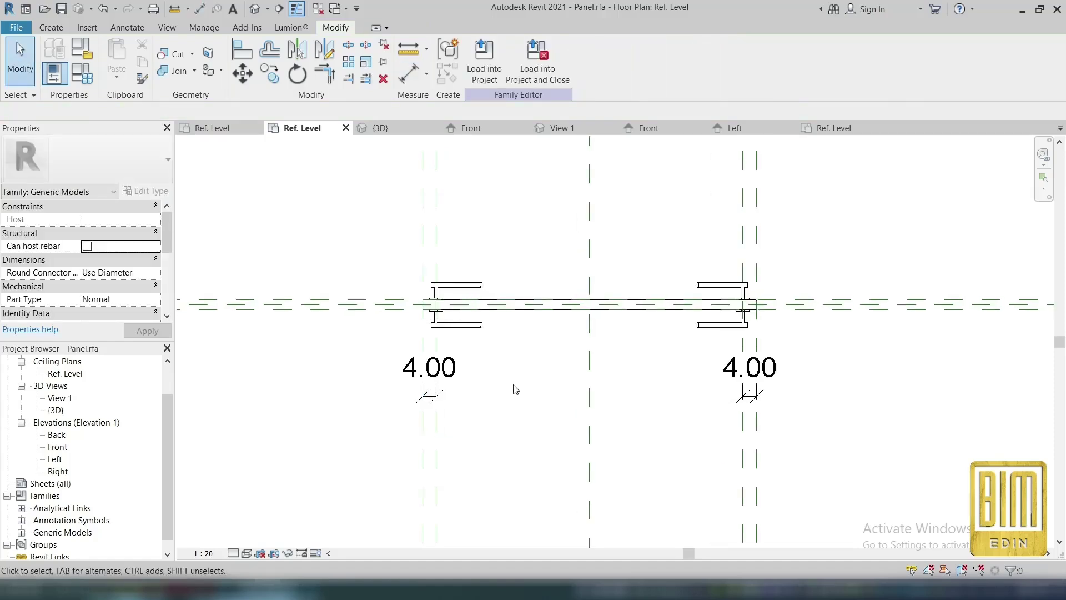
left_click(743, 416)
left_click(748, 379)
type("5")
key("Return")
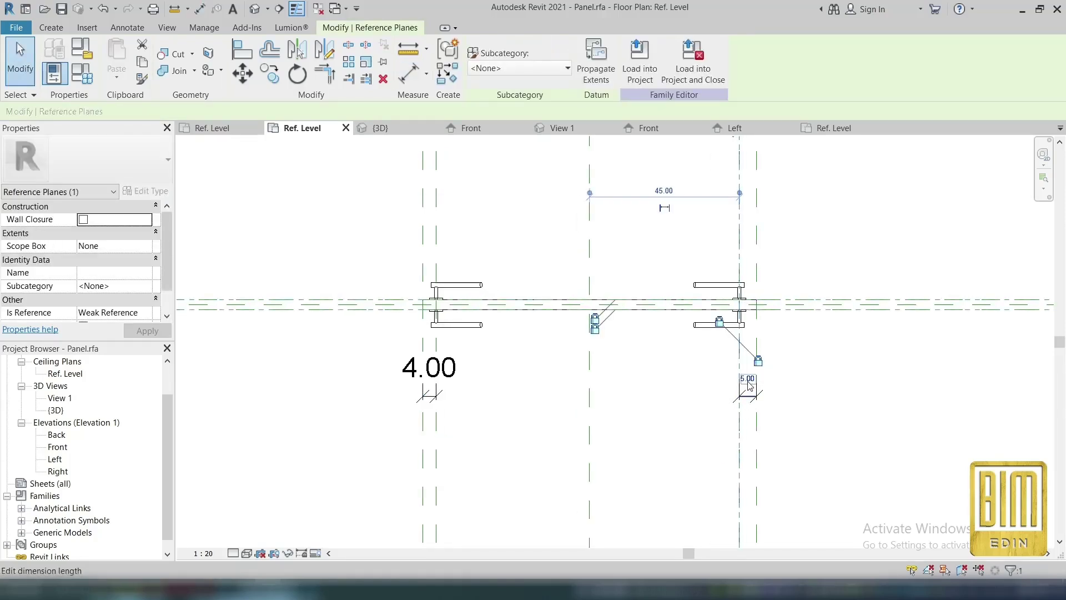
left_click(430, 368)
type("5")
key("Return")
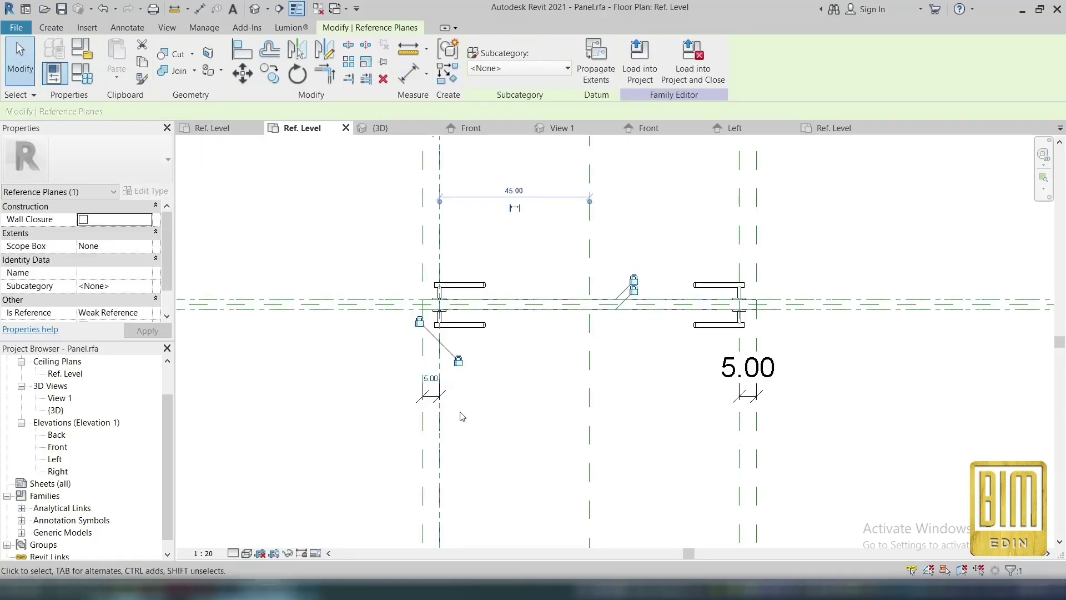
left_click(449, 402)
left_click(676, 409)
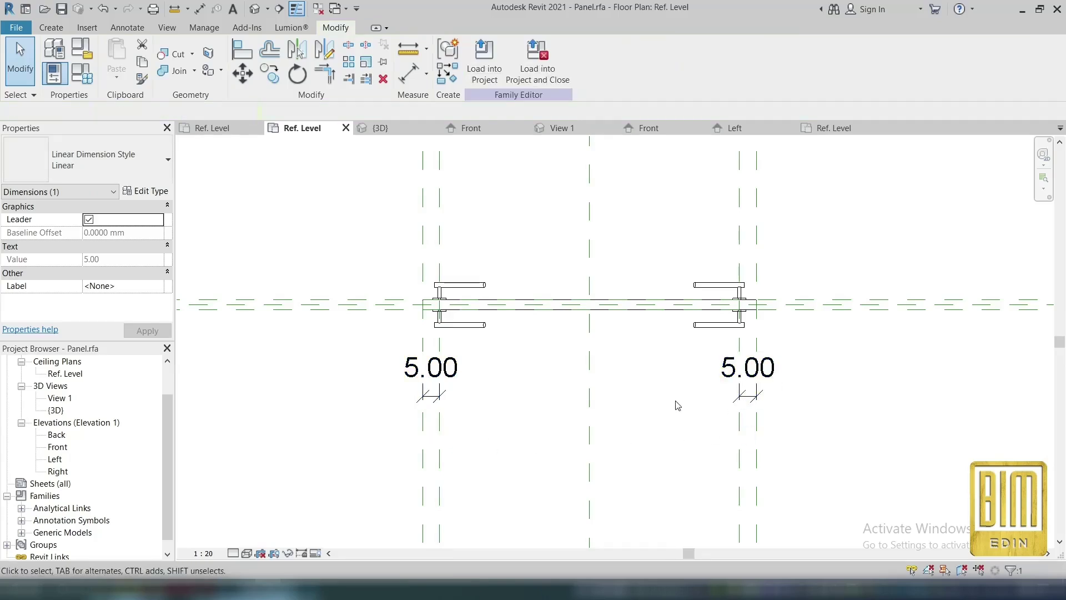
- Link the handle type's material to a new type parameter named Materijal rucke, grouped under Materials and Finishes
left_click(460, 284)
left_click(146, 190)
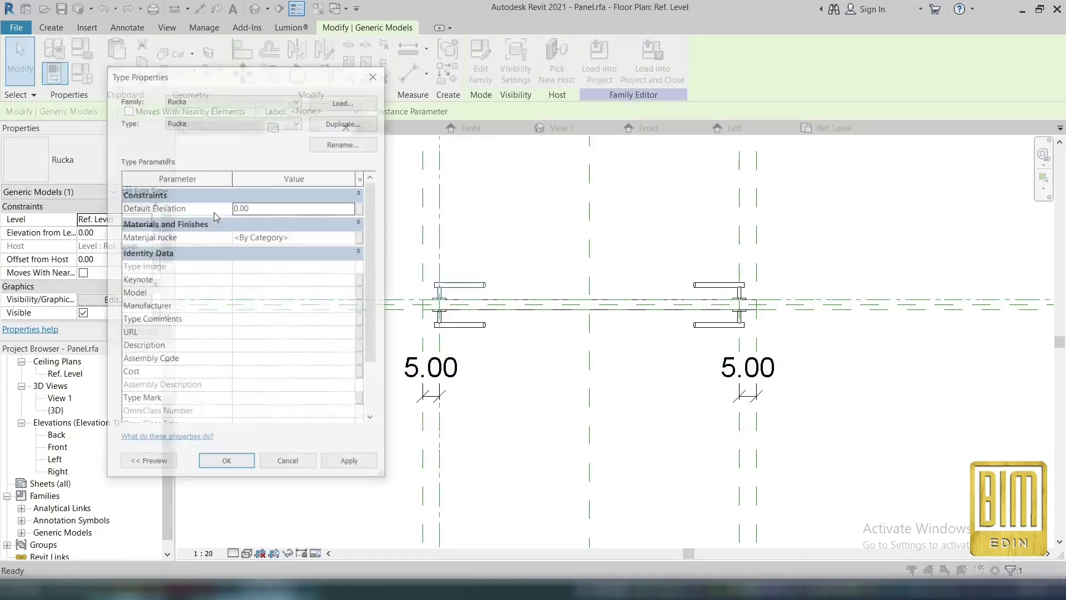
left_click(361, 238)
left_click(334, 335)
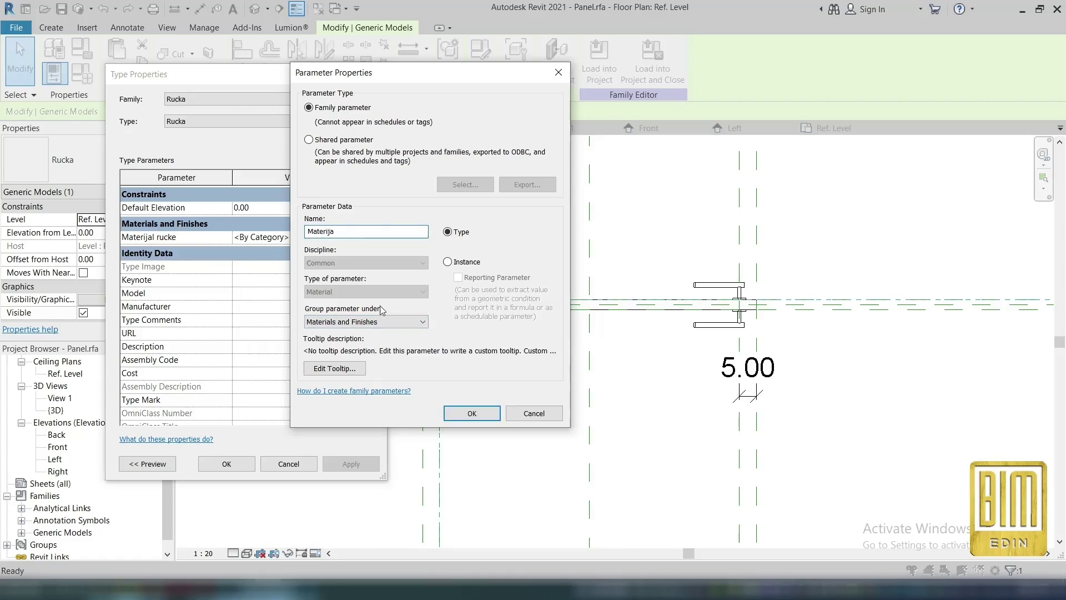
left_click(472, 413)
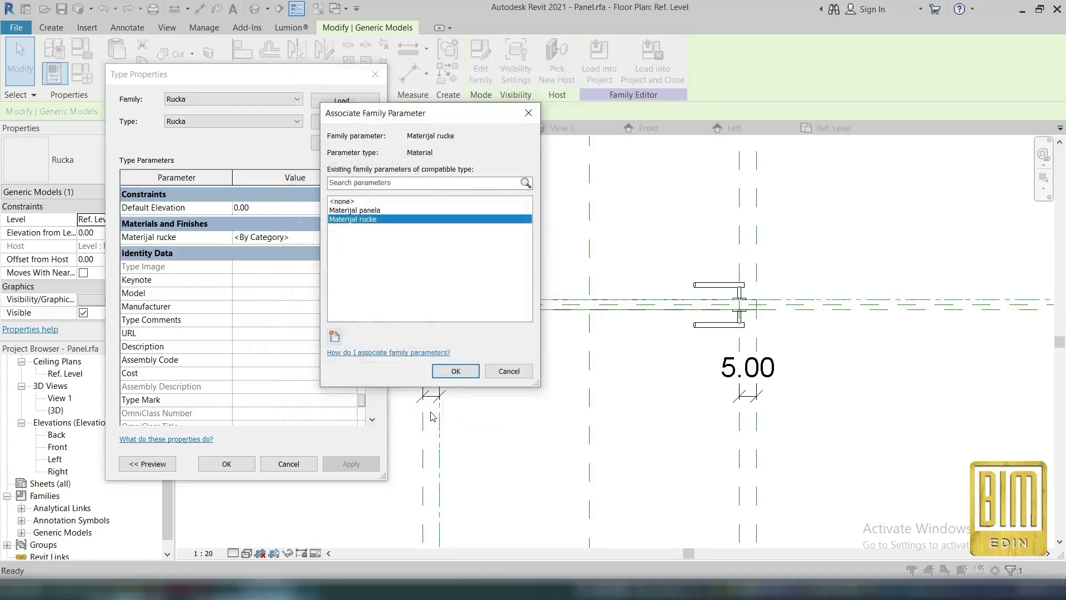
left_click(455, 370)
left_click(227, 464)
left_click(520, 438)
scroll(487, 231, "down", 3)
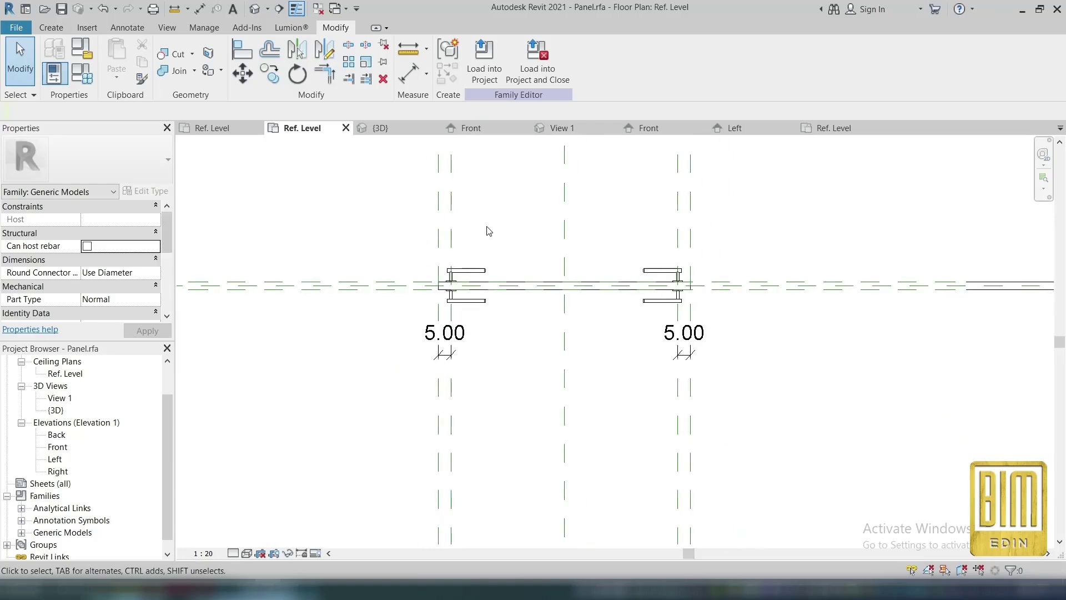
- Open the Front elevation view of the panel
left_click(65, 373)
double_click(58, 446)
scroll(555, 311, "down", 3)
left_click_drag(613, 296, 692, 345)
left_click(419, 302)
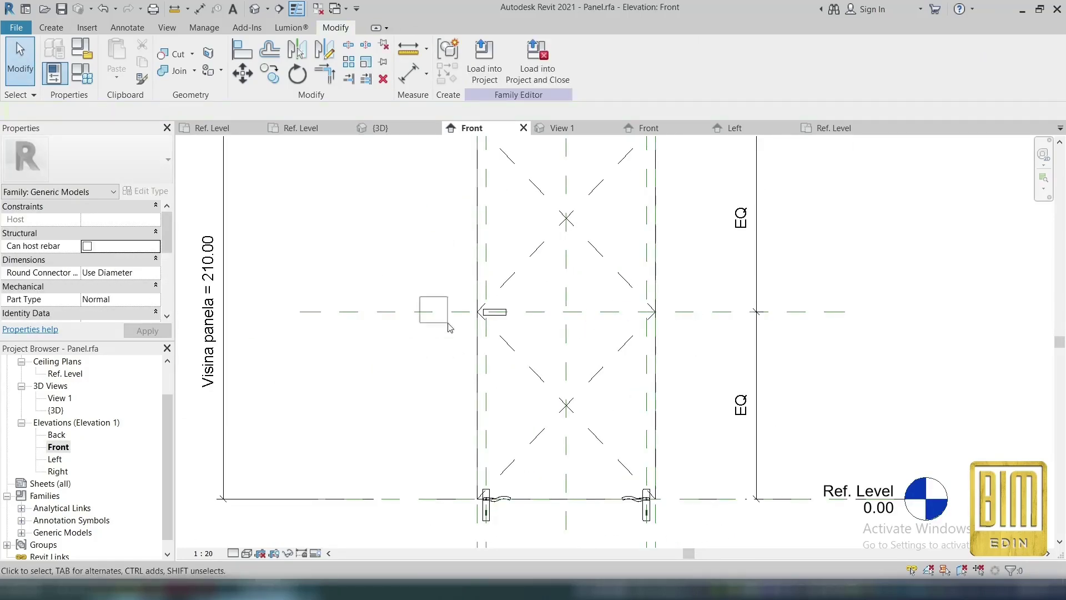
scroll(637, 327, "up", 1)
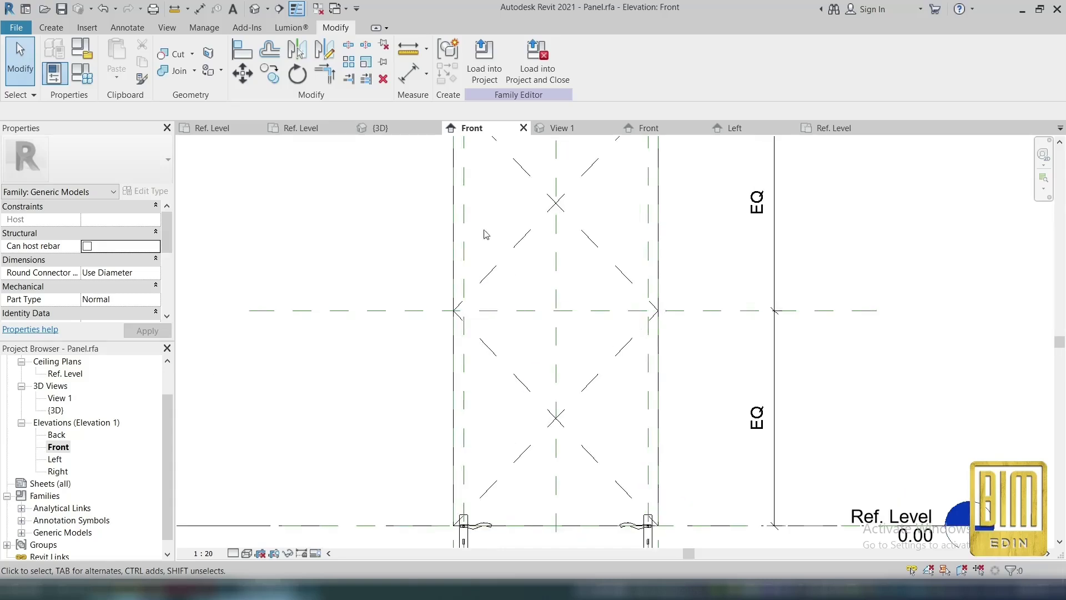
key("a")
key("l")
key("Escape")
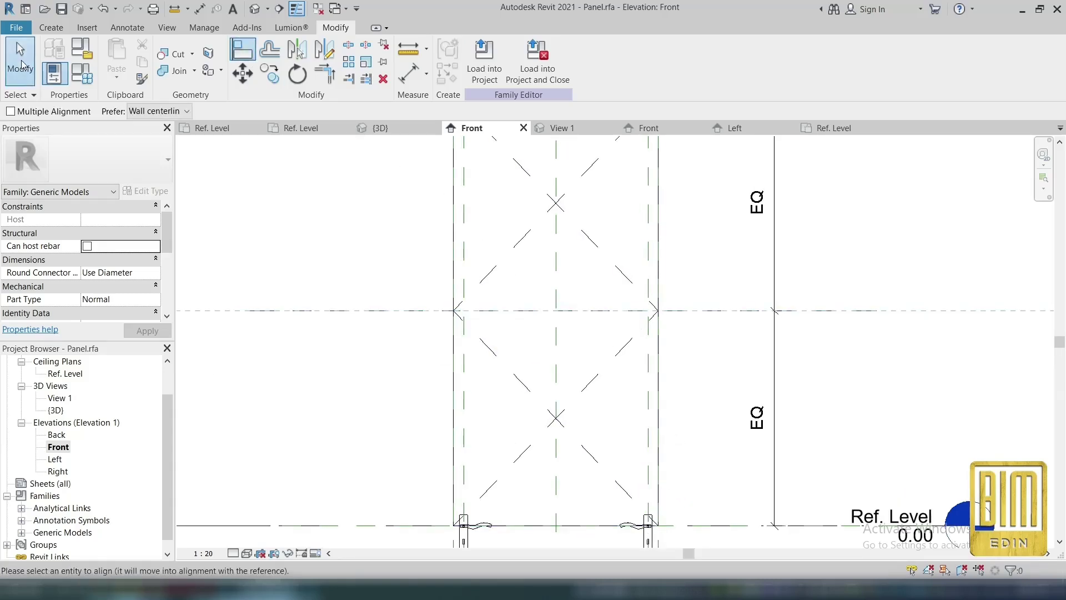
- Set the elevation from level of all four handles to 50 cm
scroll(479, 291, "down", 2)
left_click_drag(431, 409, 649, 528)
left_click(114, 233)
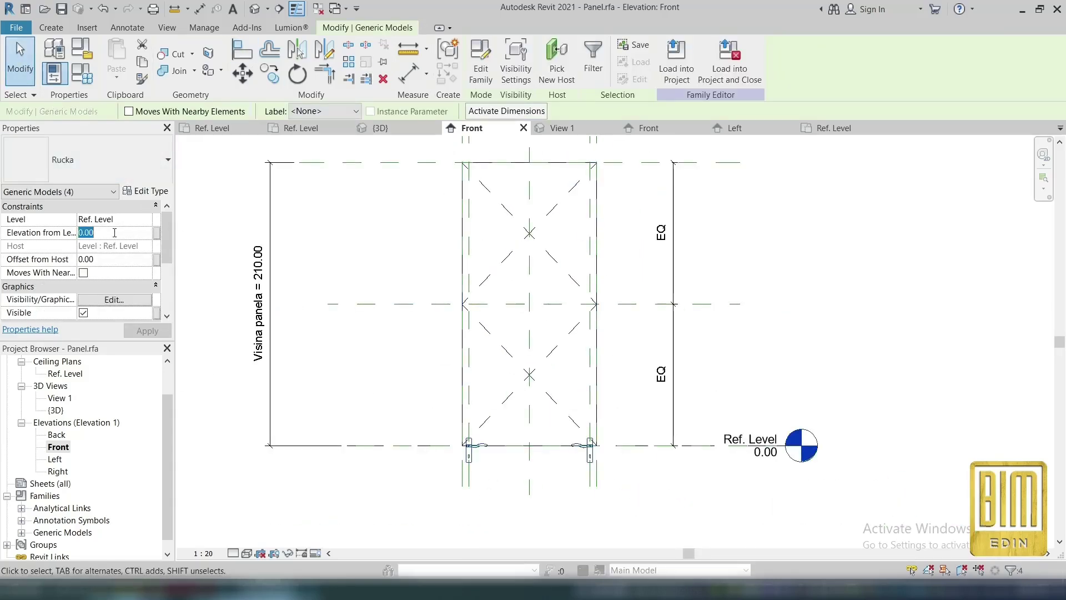
type("50")
key("Return")
scroll(491, 355, "up", 2)
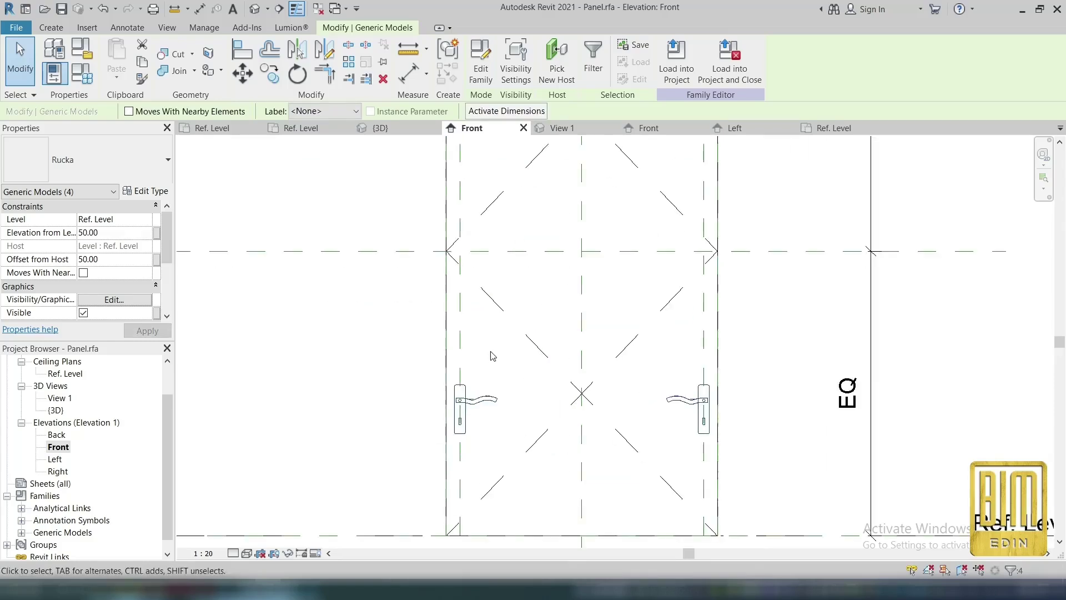
- Align and lock the handles on the panel's left side to the horizontal mid-height reference plane
left_click(238, 50)
scroll(459, 396, "up", 3)
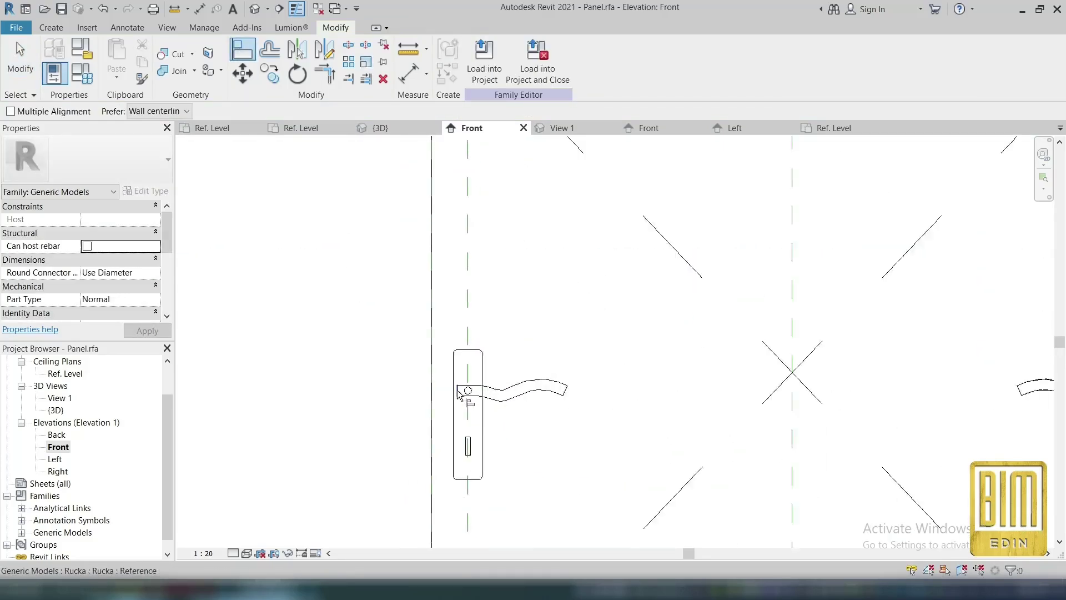
left_click(459, 391)
scroll(587, 222, "down", 3)
left_click(382, 192)
scroll(462, 397, "up", 5)
left_click(452, 384)
scroll(452, 384, "down", 7)
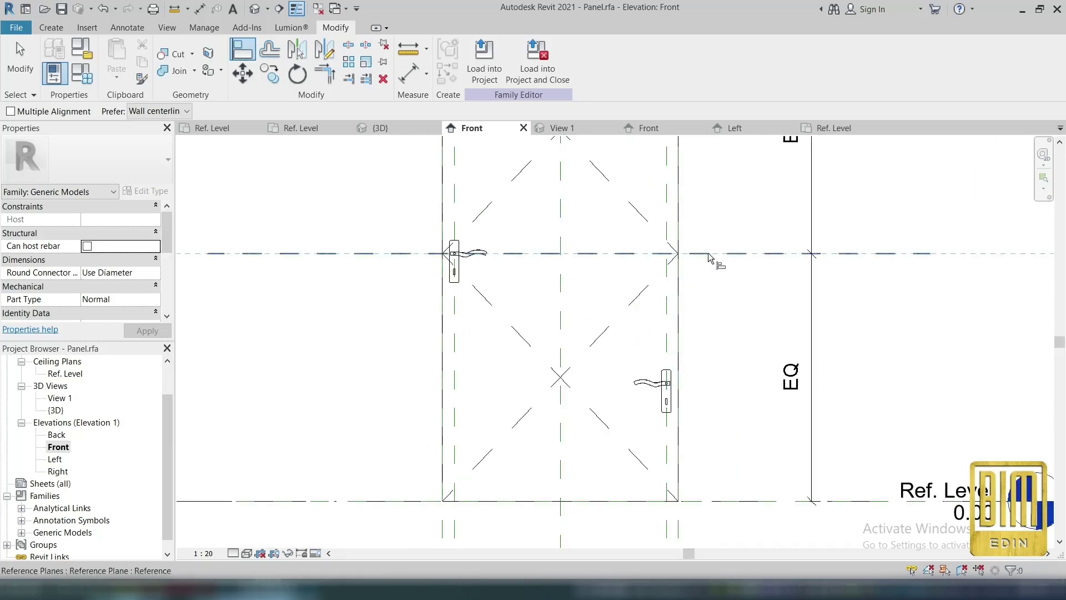
- Align and lock the handles on the panel's right side to the horizontal mid-height reference plane
scroll(669, 383, "up", 3)
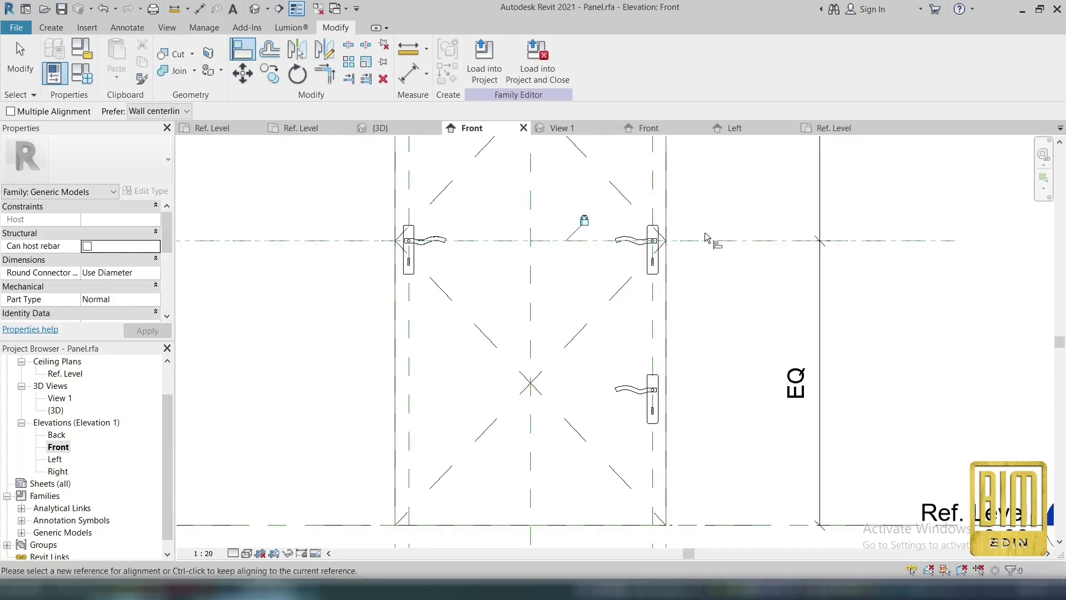
scroll(656, 392, "up", 3)
scroll(654, 377, "down", 4)
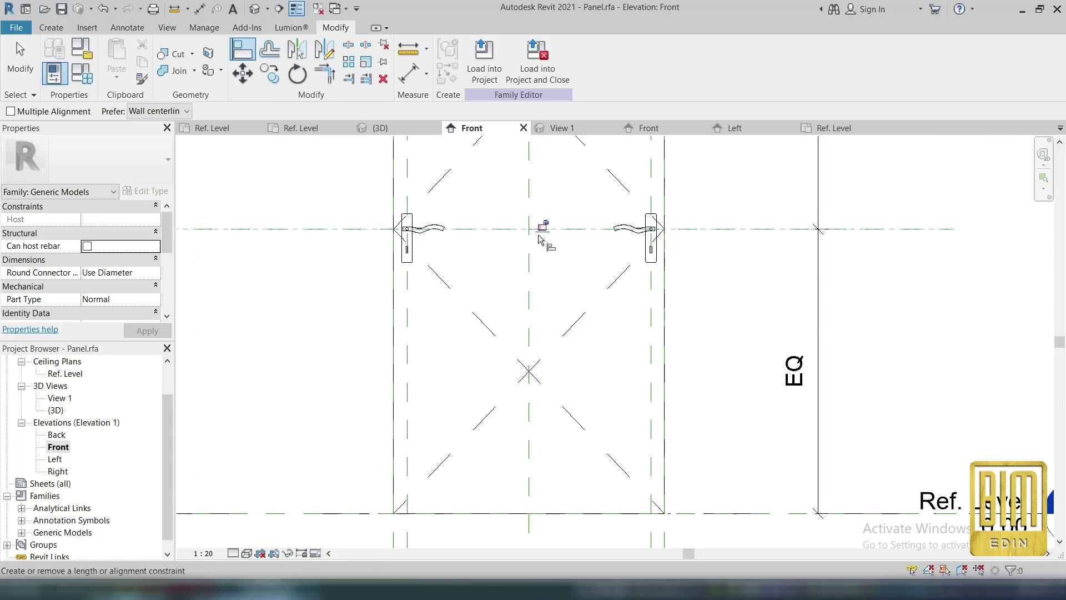
key("Escape")
scroll(561, 397, "down", 4)
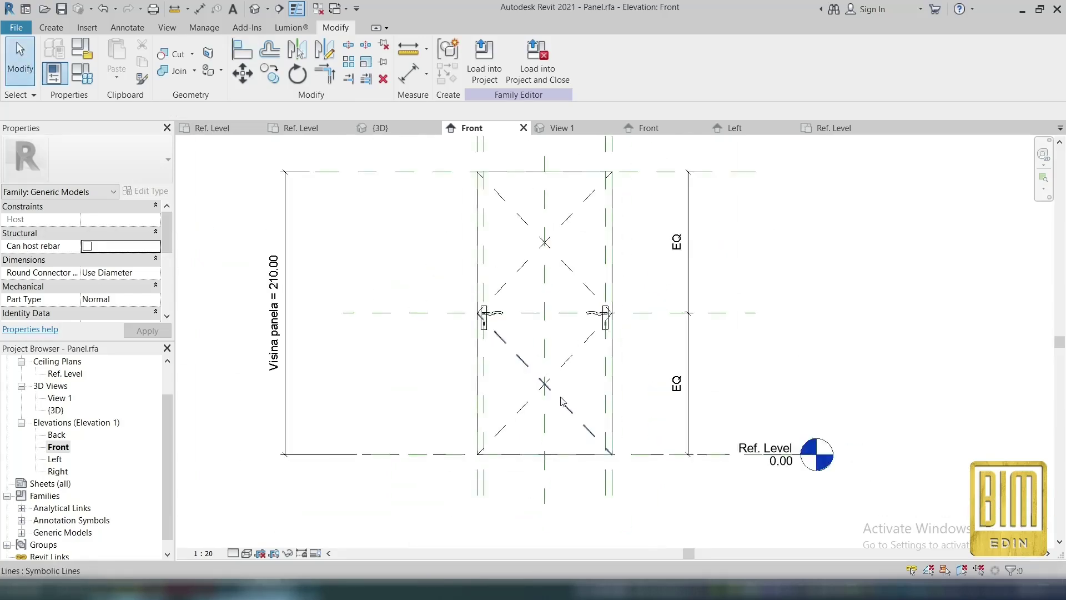
- Link the visibility of the right-side handles and the swing lines meeting there to a new type parameter named Desno otvaranje
scroll(561, 331, "up", 2)
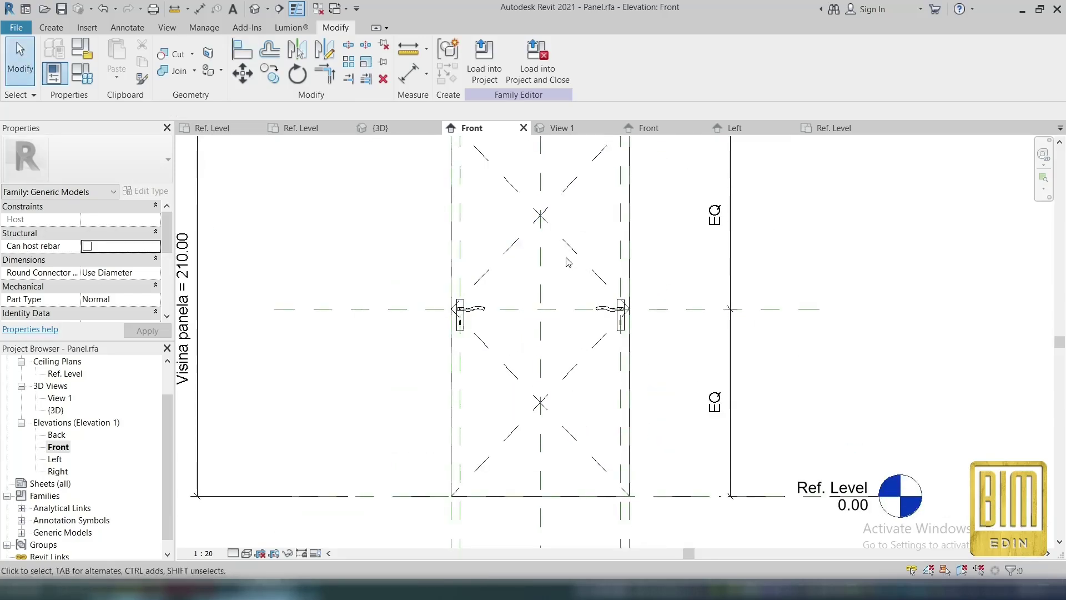
left_click(574, 374)
left_click(557, 421, "ctrl")
left_click(519, 287)
left_click(583, 358)
left_click(562, 425, "ctrl")
left_click_drag(565, 286, 719, 438)
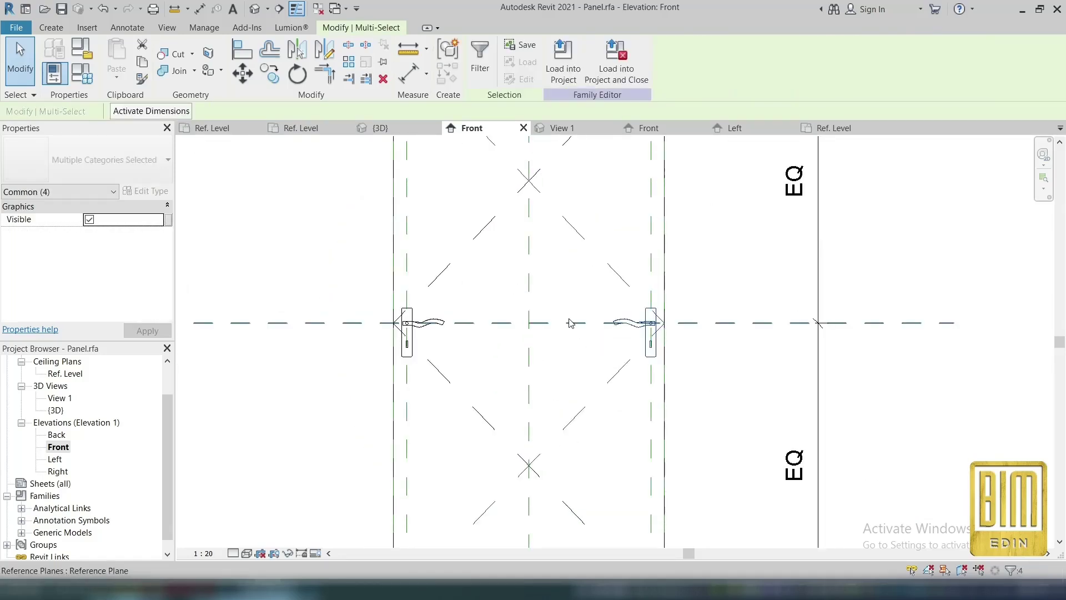
left_click(167, 220)
left_click(334, 336)
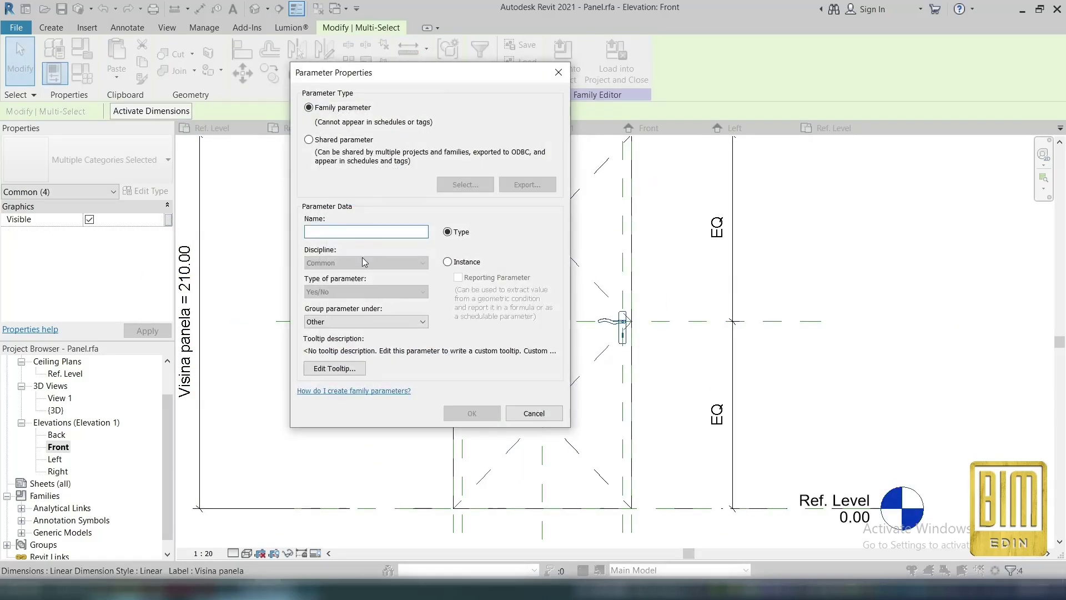
type("Des")
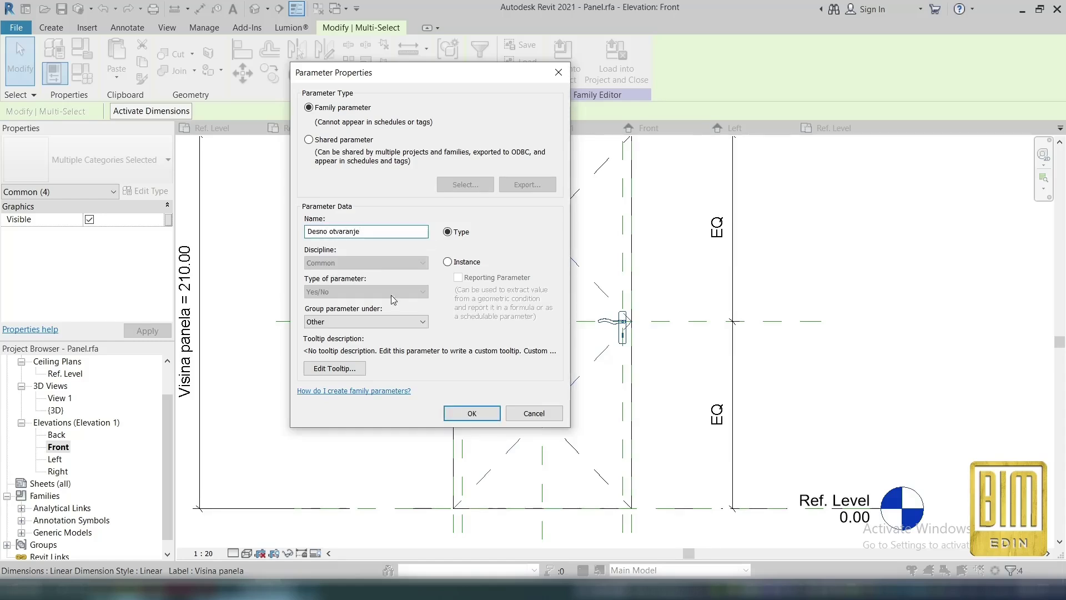
type("no otvaranje")
left_click(472, 413)
left_click(447, 369)
- Link the visibility of the left-side handles and the swing lines meeting there to a new type parameter named Lijevo otvaranje
left_click(503, 380)
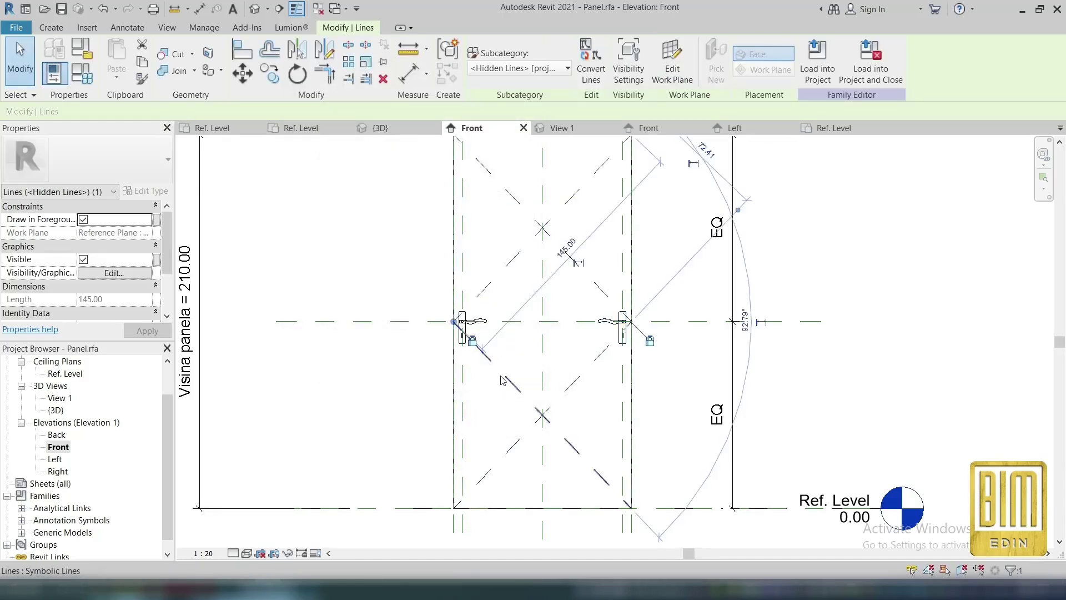
left_click(476, 328)
scroll(476, 327, "up", 4)
left_click_drag(353, 260, 553, 407)
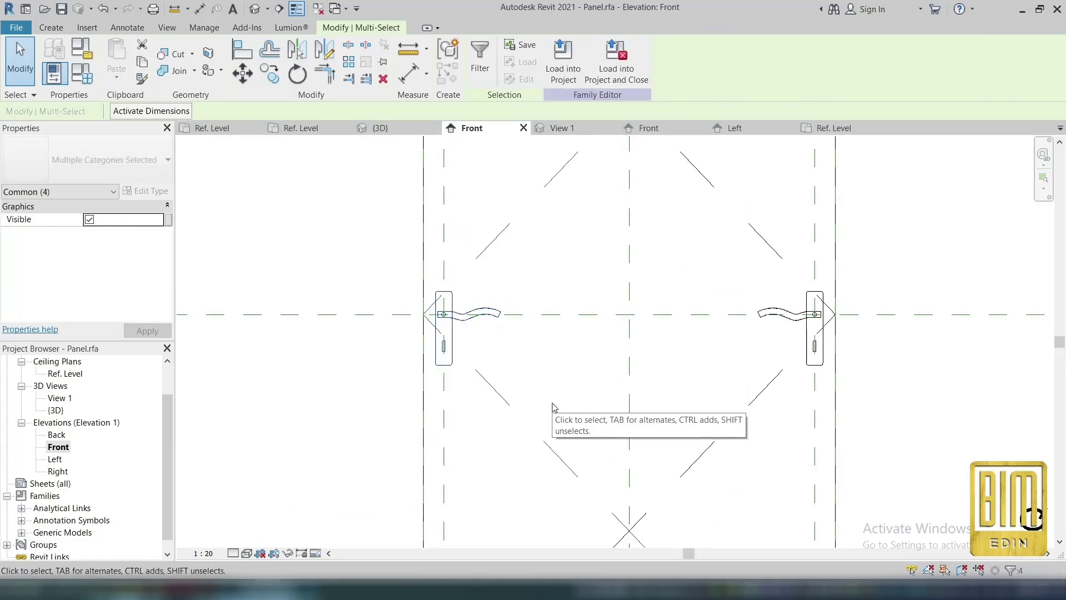
left_click(168, 219)
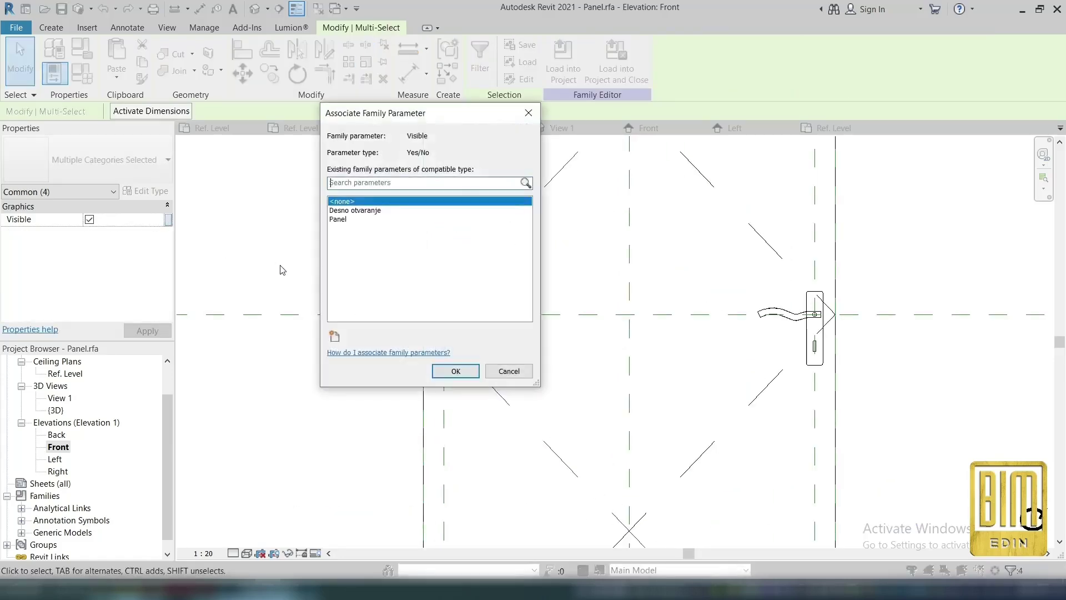
left_click(334, 337)
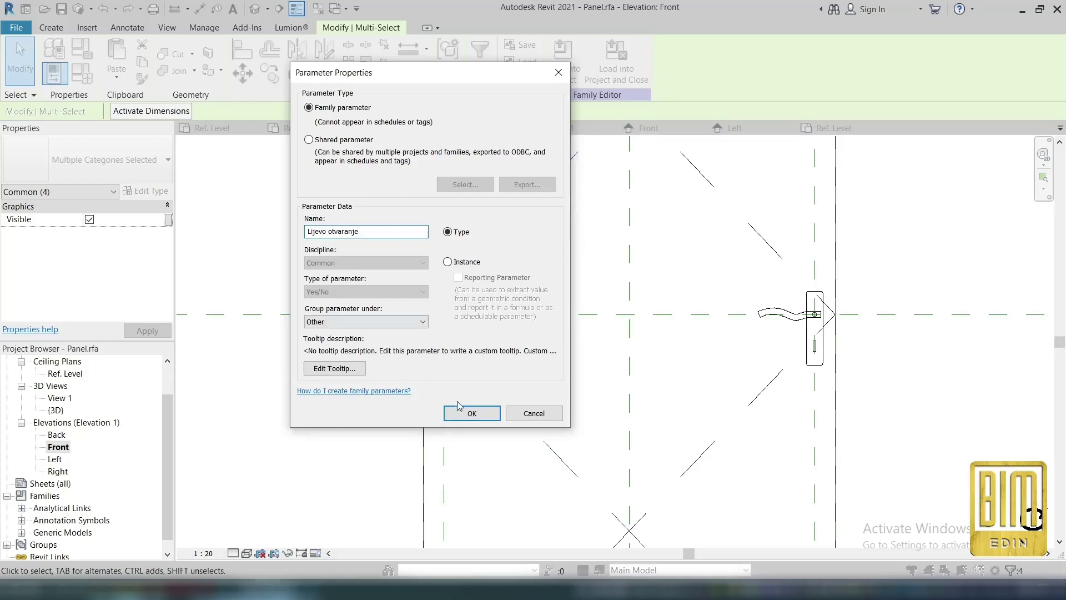
left_click(475, 417)
left_click(451, 377)
left_click(361, 264)
scroll(549, 319, "down", 4)
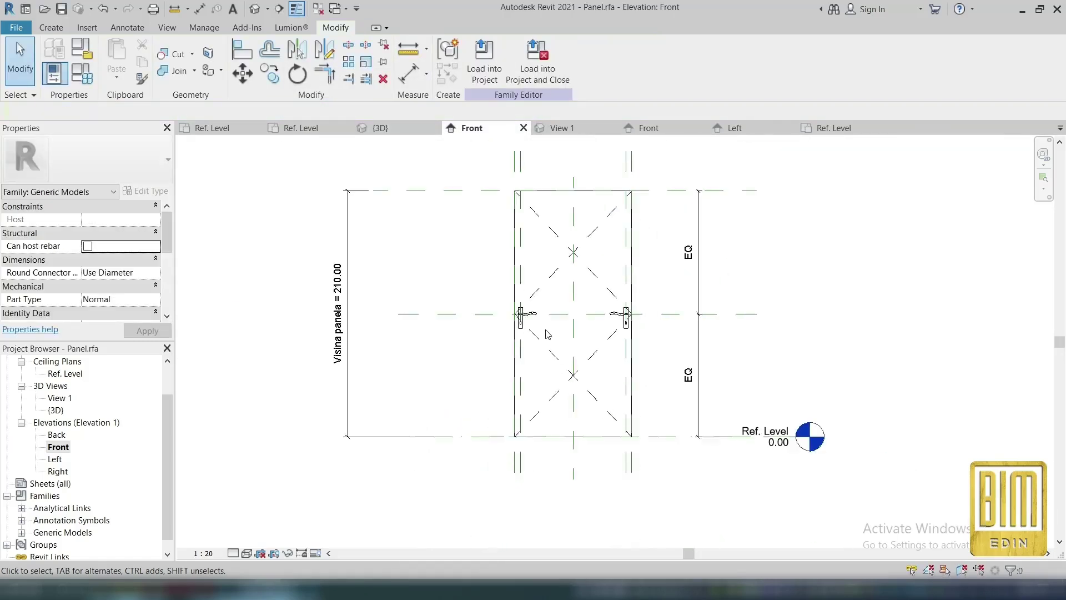
- Turn on preview visibility in the Front elevation and disable Lijevo otvaranje in the family types
left_click(316, 554)
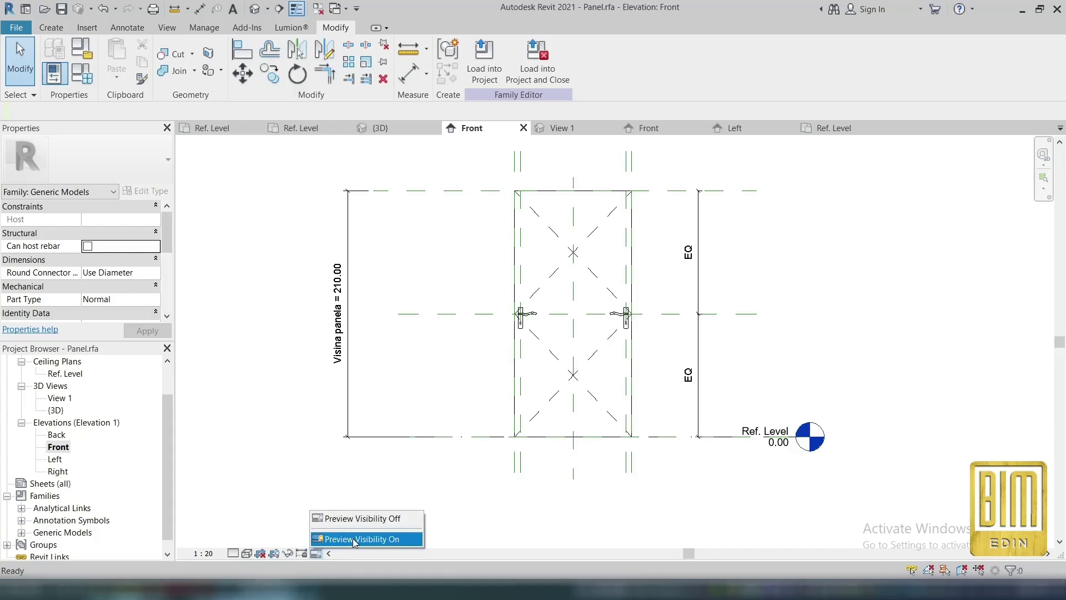
left_click(352, 538)
left_click(82, 73)
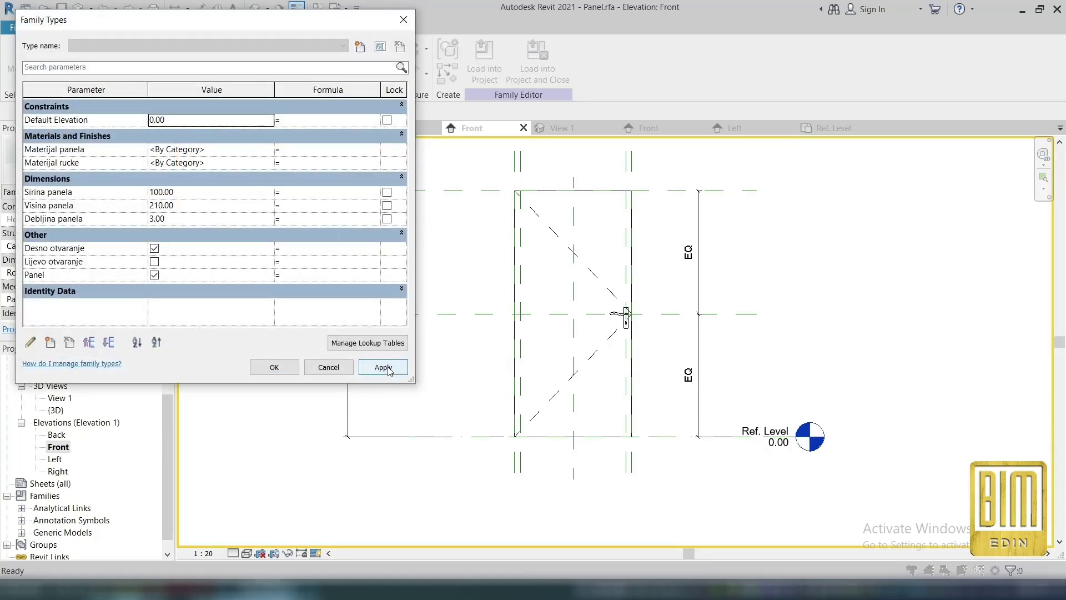
left_click(275, 367)
- Check the panel and its handles in the 3D view with preview visibility turned on
left_click(255, 8)
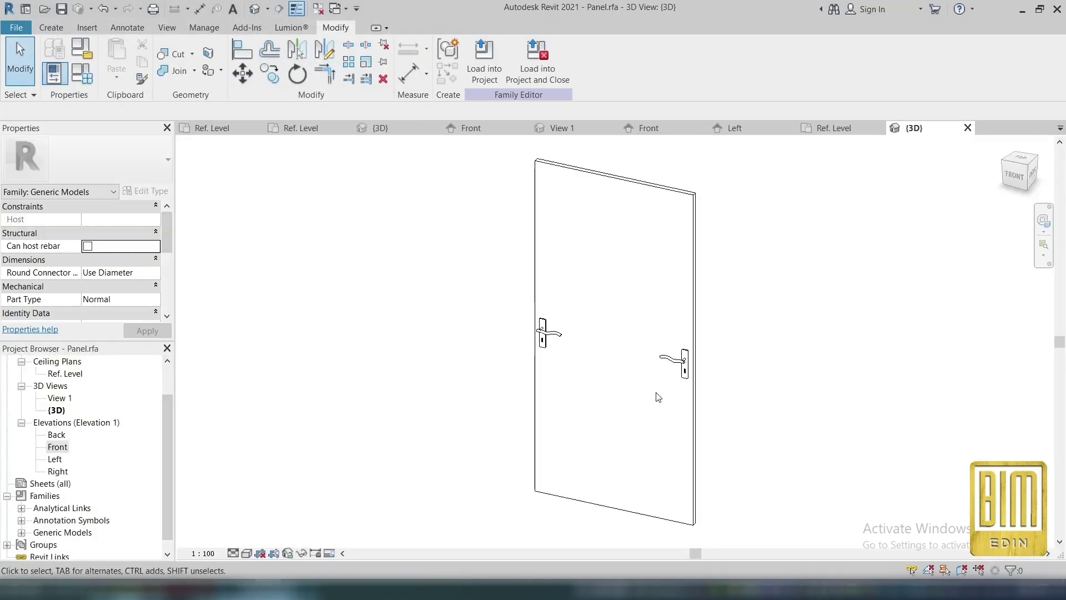
left_click(329, 553)
left_click(371, 539)
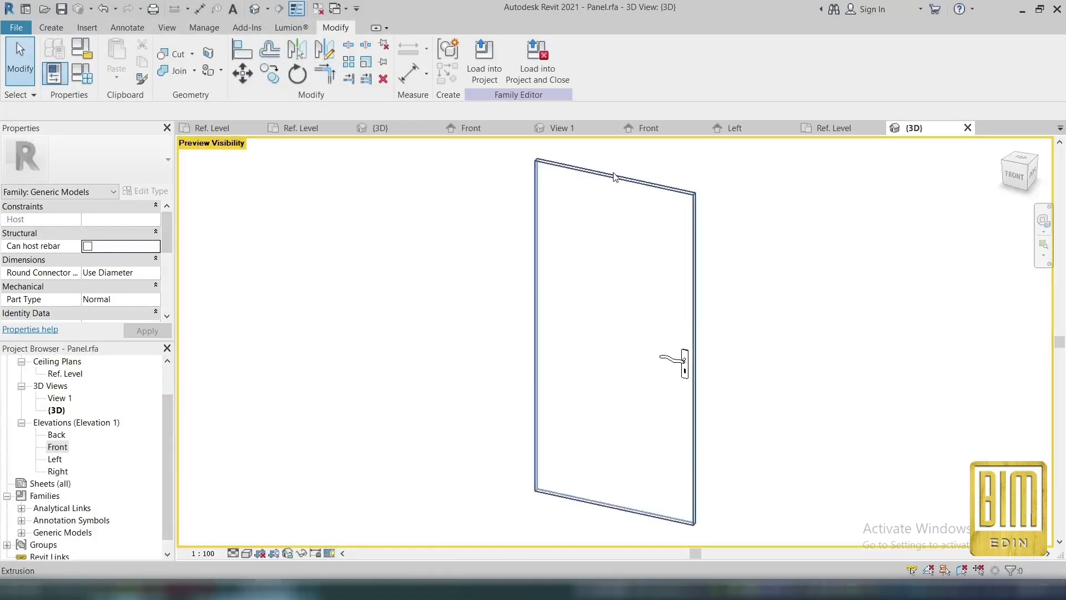
scroll(613, 173, "down", 2)
- Return to the Front elevation and re-enable Lijevo otvaranje in the family types
double_click(65, 373)
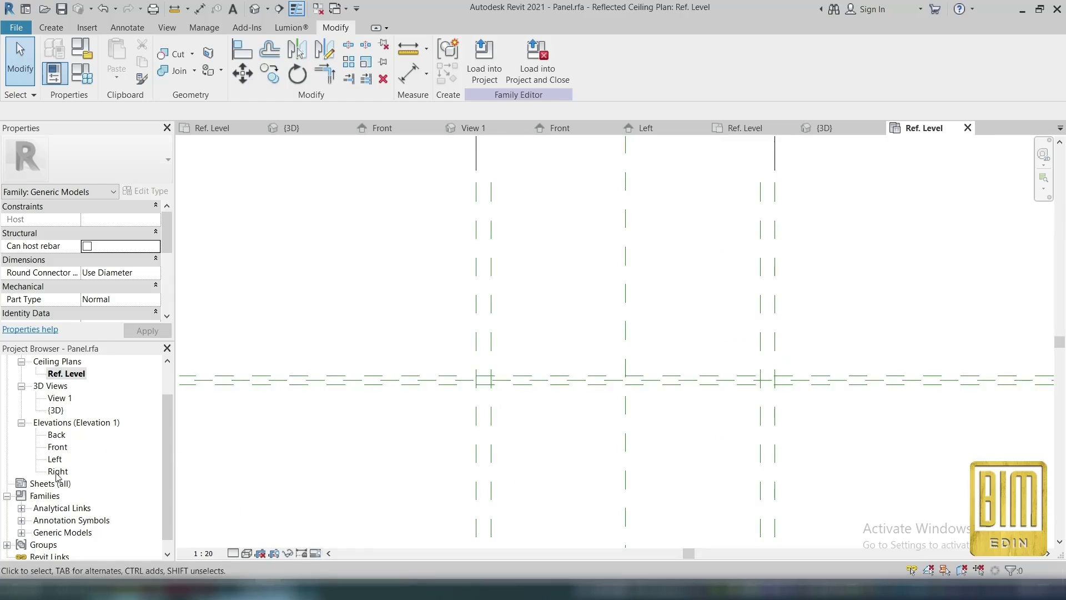
double_click(57, 447)
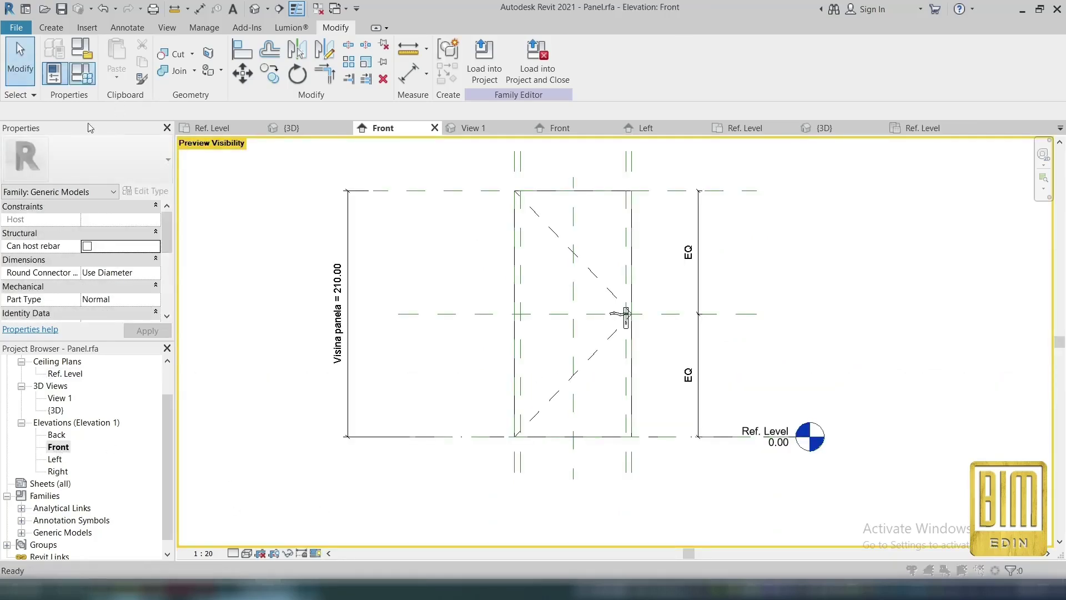
left_click(82, 73)
left_click(274, 367)
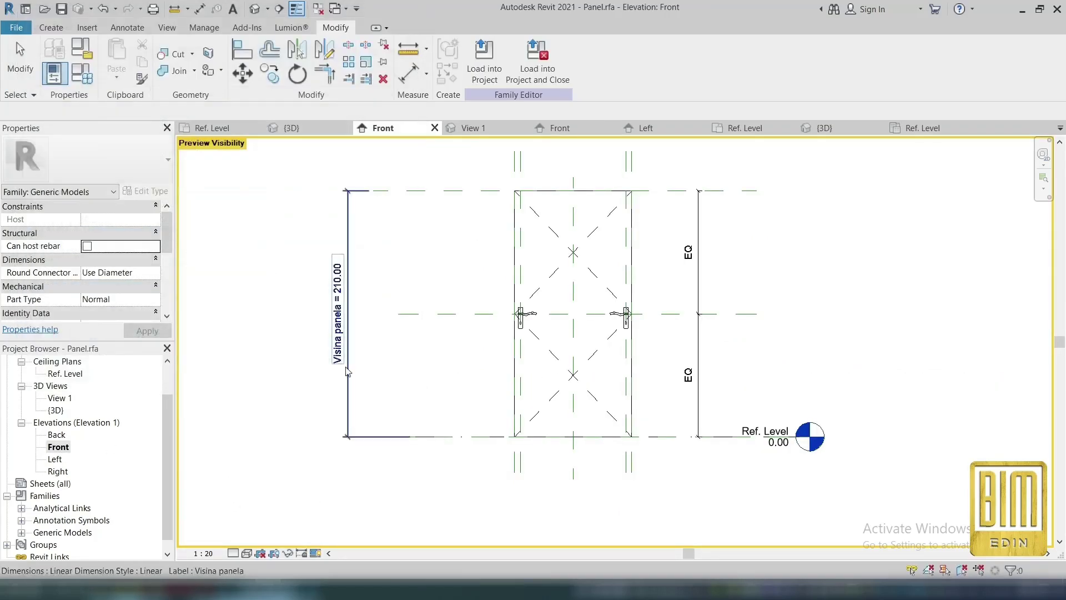
- Open the Ref. Level floor plan view
left_click(64, 373)
scroll(65, 380, "up", 1)
double_click(65, 385)
scroll(542, 500, "down", 3)
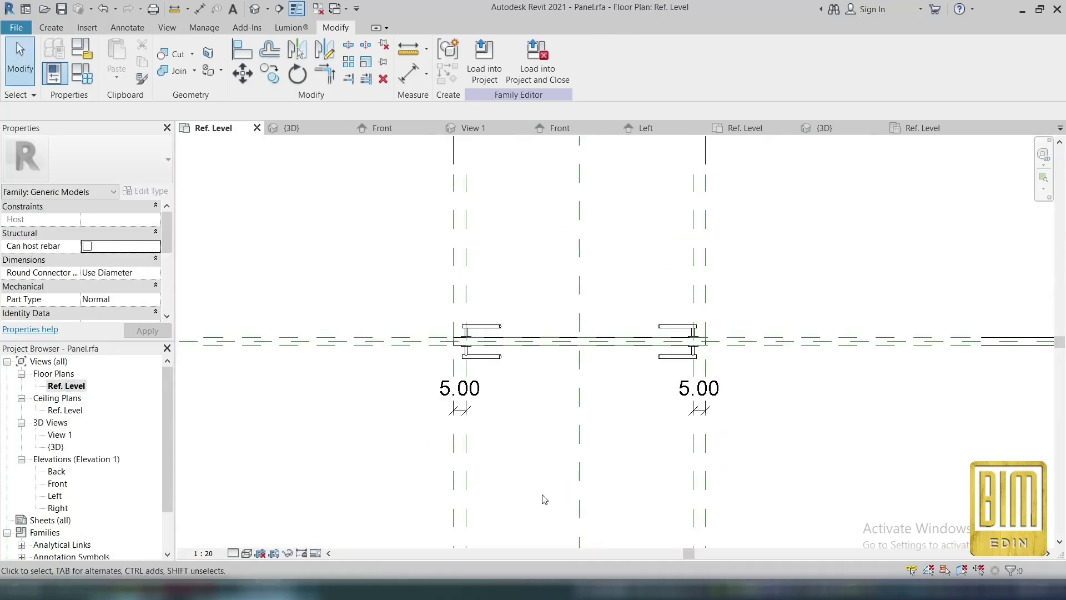
left_click(127, 27)
left_click(227, 55)
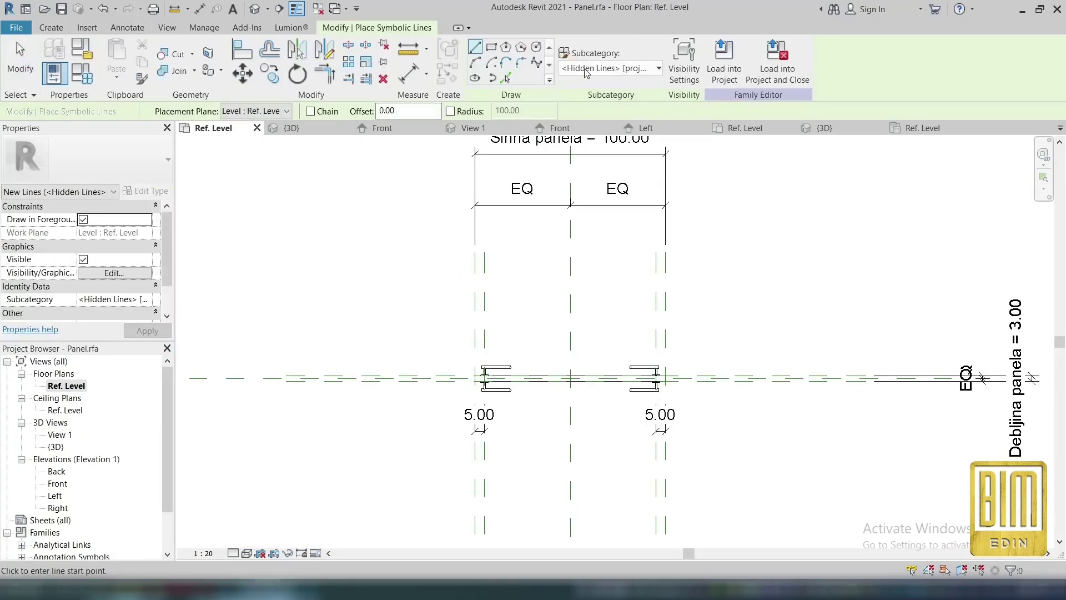
left_click(593, 71)
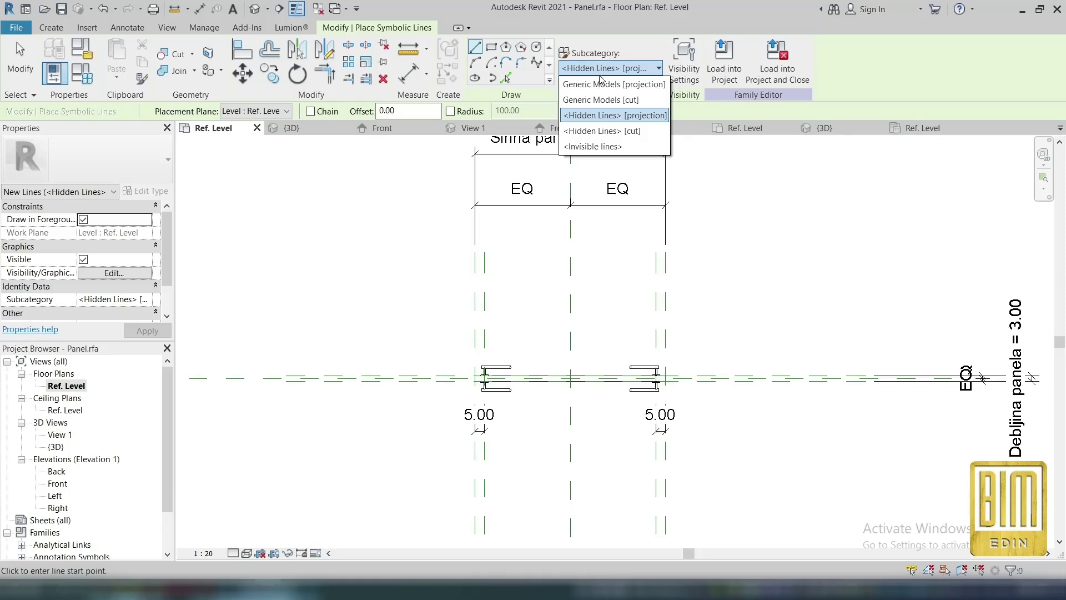
left_click(602, 130)
scroll(522, 319, "up", 2)
left_click(605, 68)
left_click(614, 115)
scroll(476, 379, "up", 2)
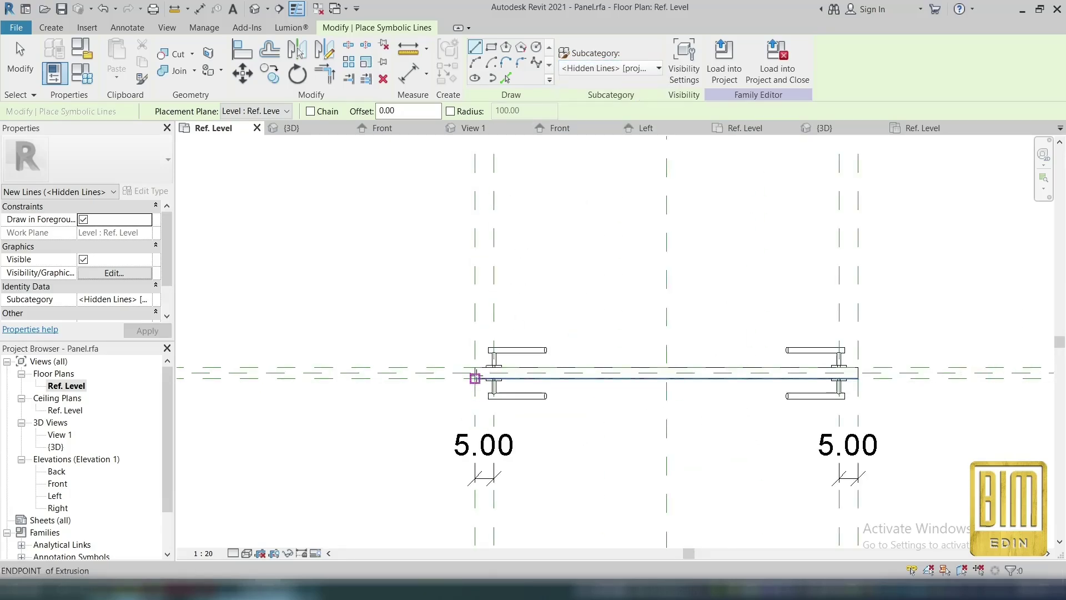
key("d")
key("i")
scroll(624, 429, "down", 5)
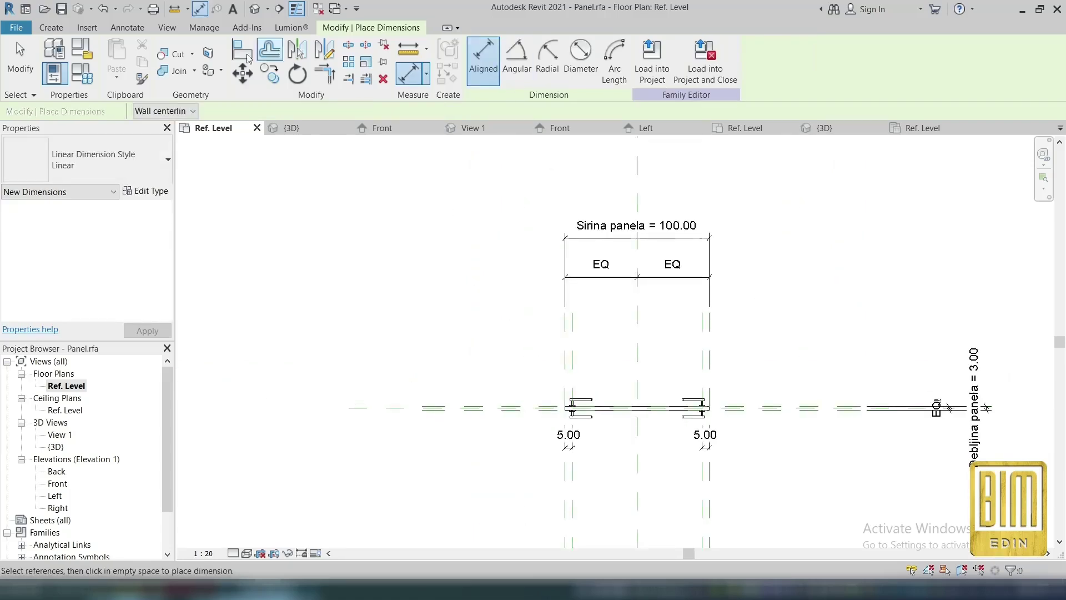
- Draw a vertical <Hidden Lines> symbolic line 100 long, up from the panel's lower left corner in plan
left_click(127, 27)
left_click(210, 50)
scroll(559, 424, "up", 2)
scroll(559, 424, "up", 2)
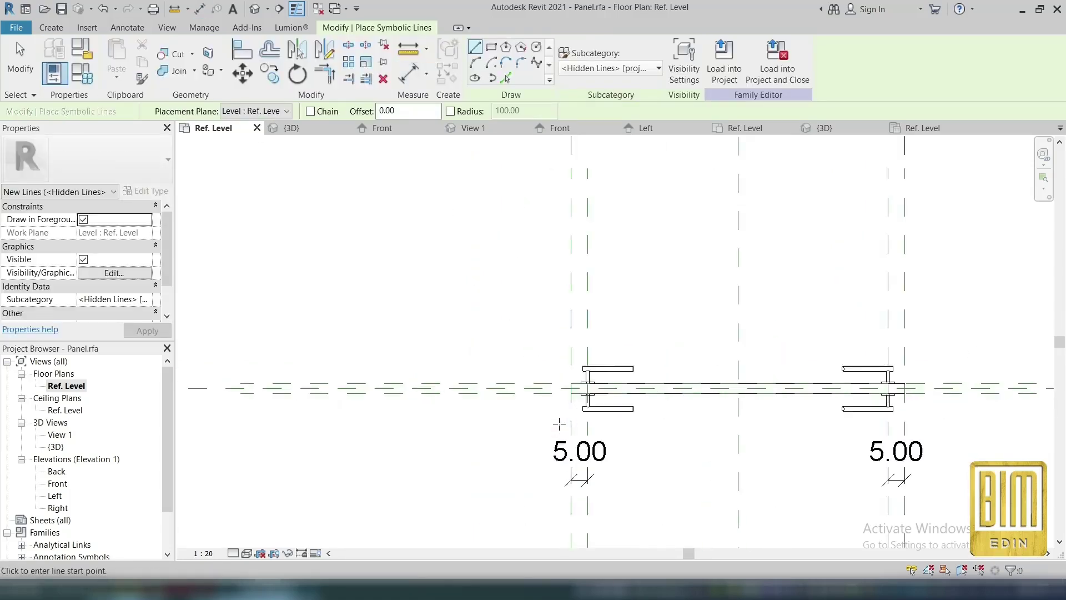
left_click(567, 399)
type("100")
key("Return")
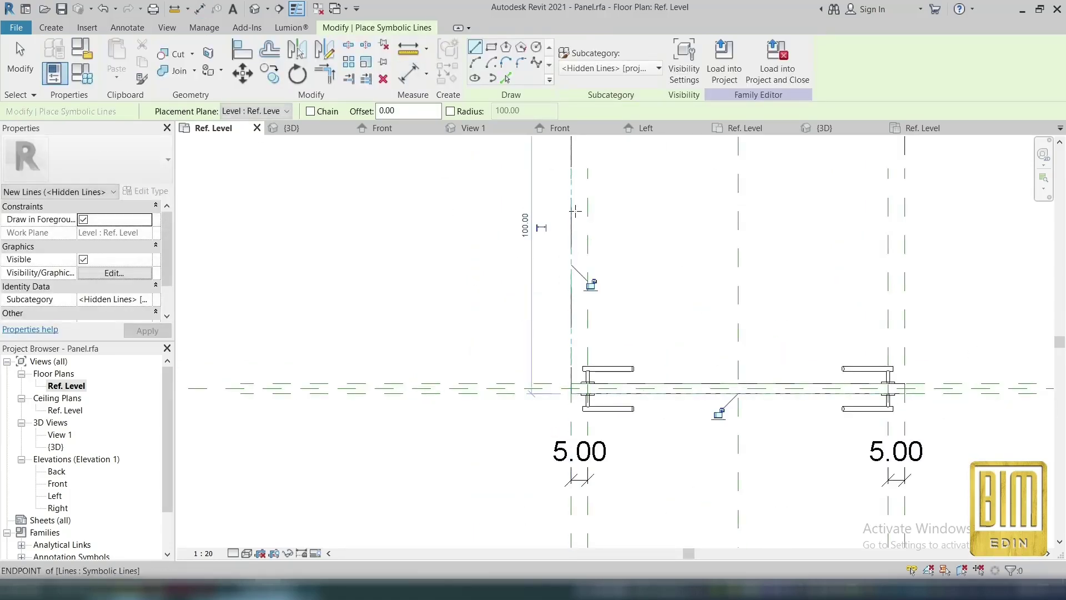
- Draw a quarter-circle swing arc of radius 100 from the left symbolic line's upper end to the panel's right end
scroll(656, 392, "down", 3)
left_click(476, 62)
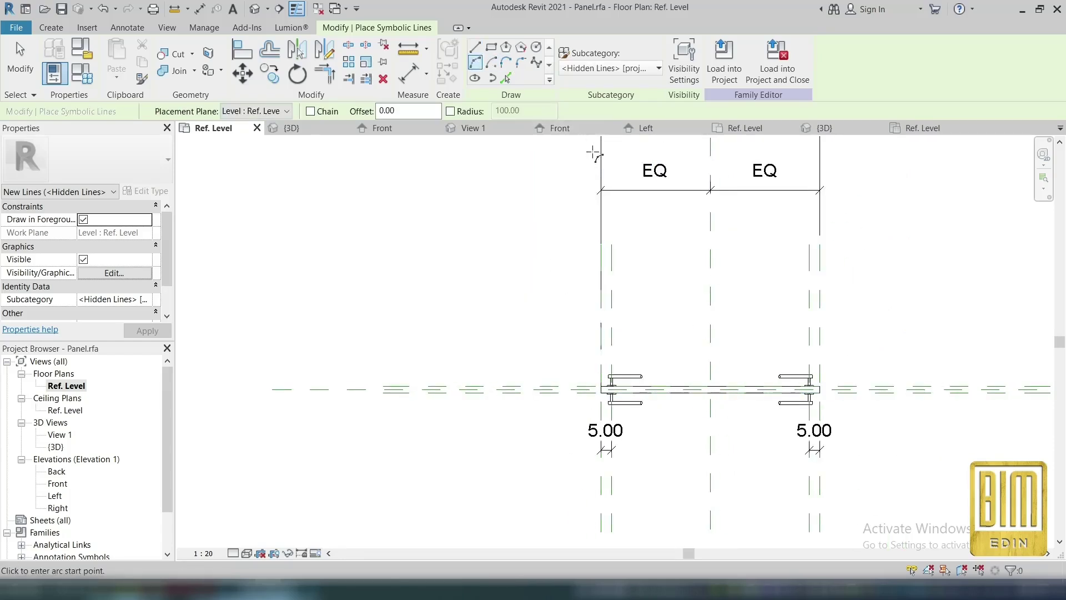
left_click(601, 173)
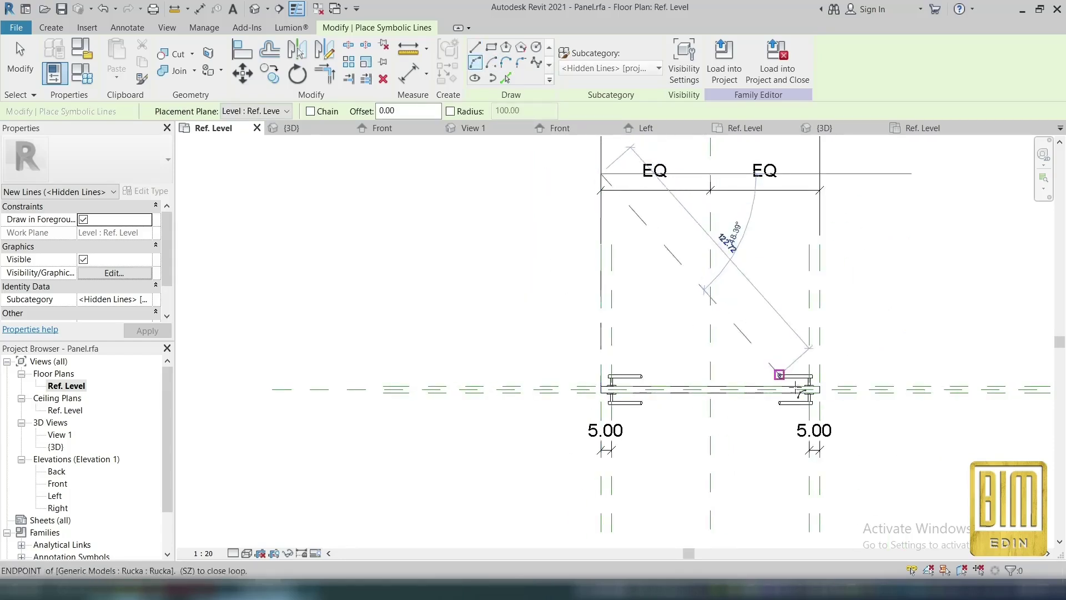
scroll(821, 395, "up", 6)
left_click(819, 382)
scroll(820, 381, "down", 5)
left_click(757, 240)
scroll(717, 299, "down", 4)
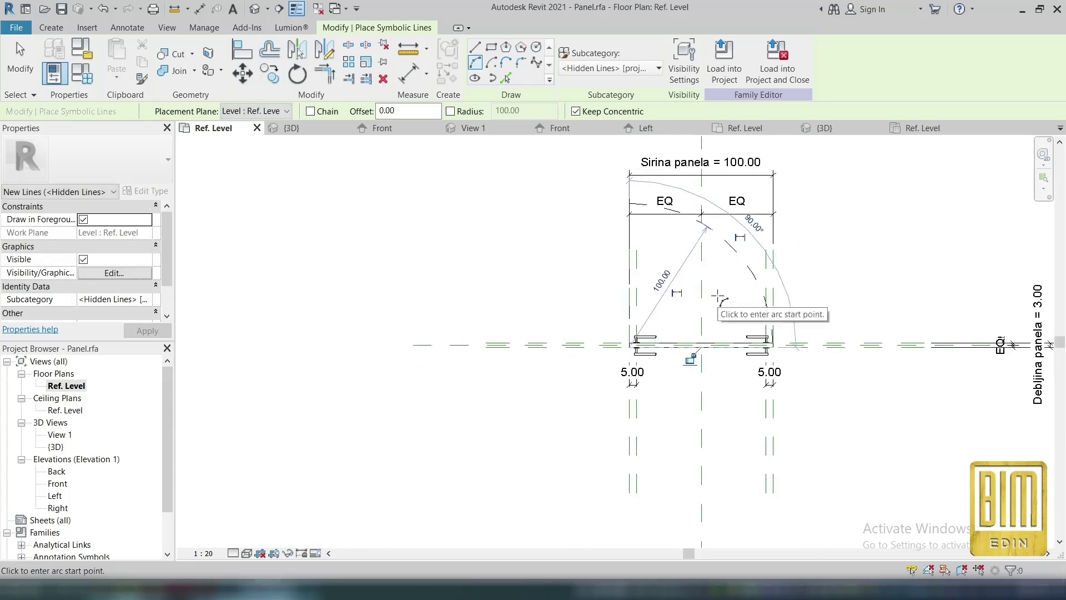
scroll(688, 381, "up", 3)
scroll(689, 364, "down", 2)
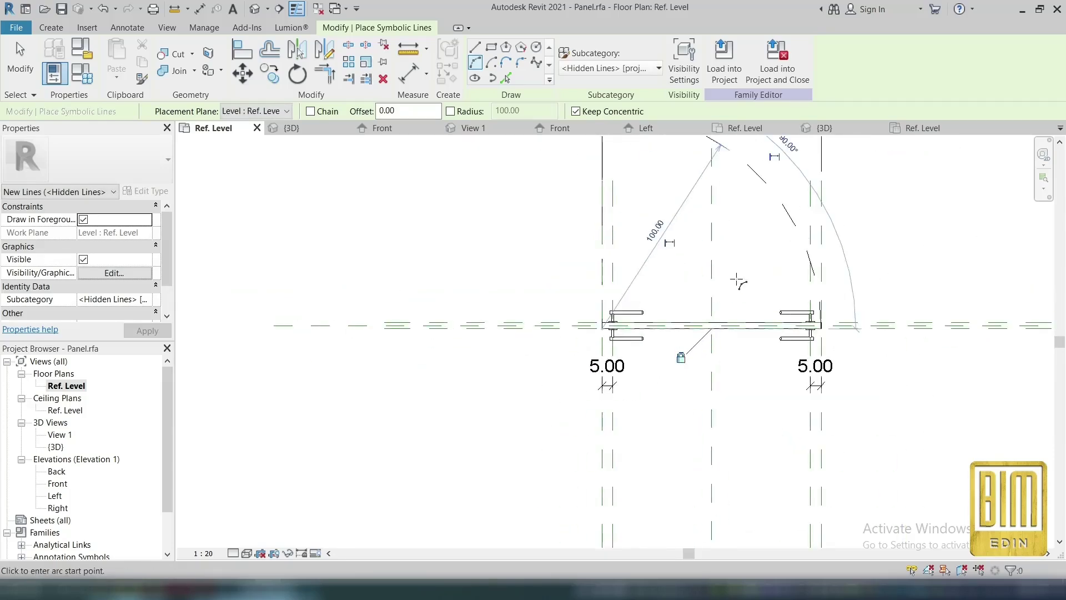
- Draw a vertical symbolic line 100 long, up from the panel's lower right corner
left_click(475, 48)
scroll(824, 330, "up", 4)
left_click(813, 326)
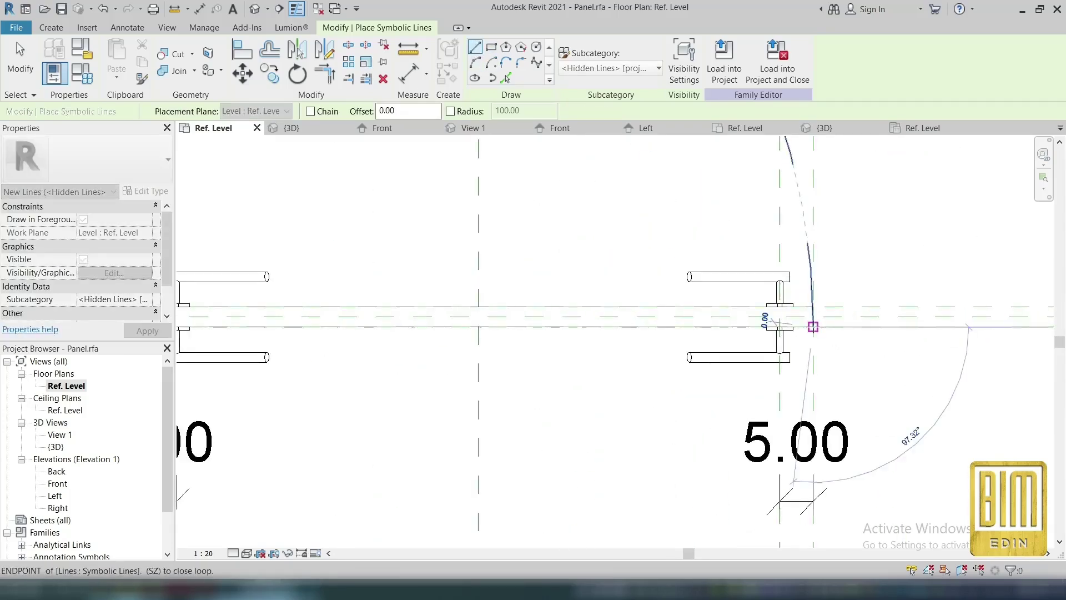
scroll(814, 327, "down", 6)
type("100")
key("Return")
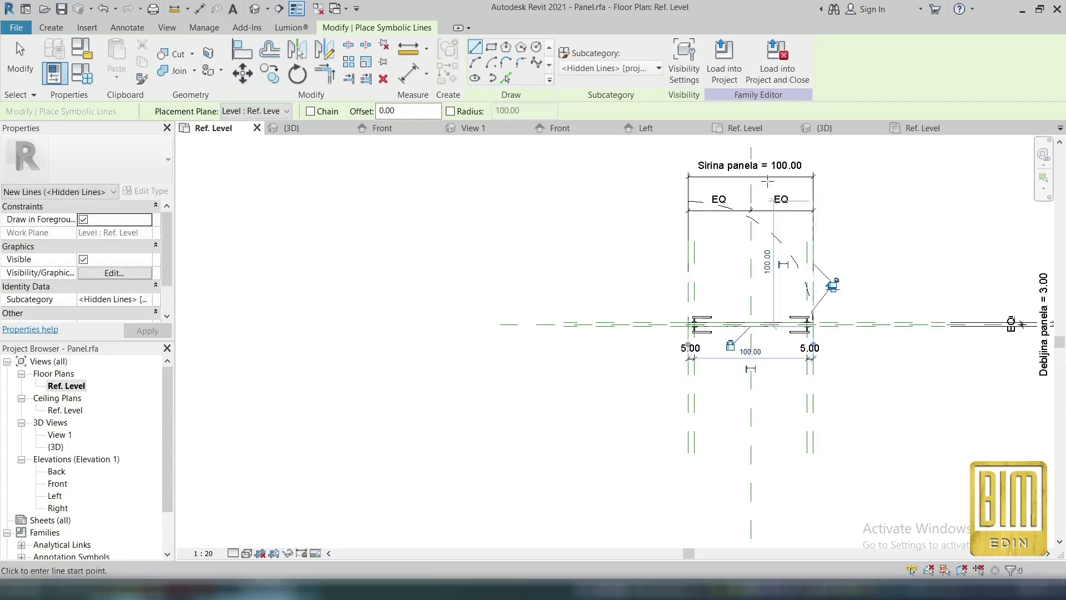
- Draw the mirrored swing arc of radius 100 from the right symbolic line's upper end to the panel's left end
left_click(476, 62)
left_click(813, 201)
scroll(696, 315, "up", 5)
left_click(696, 318)
scroll(696, 320, "down", 4)
left_click(745, 220)
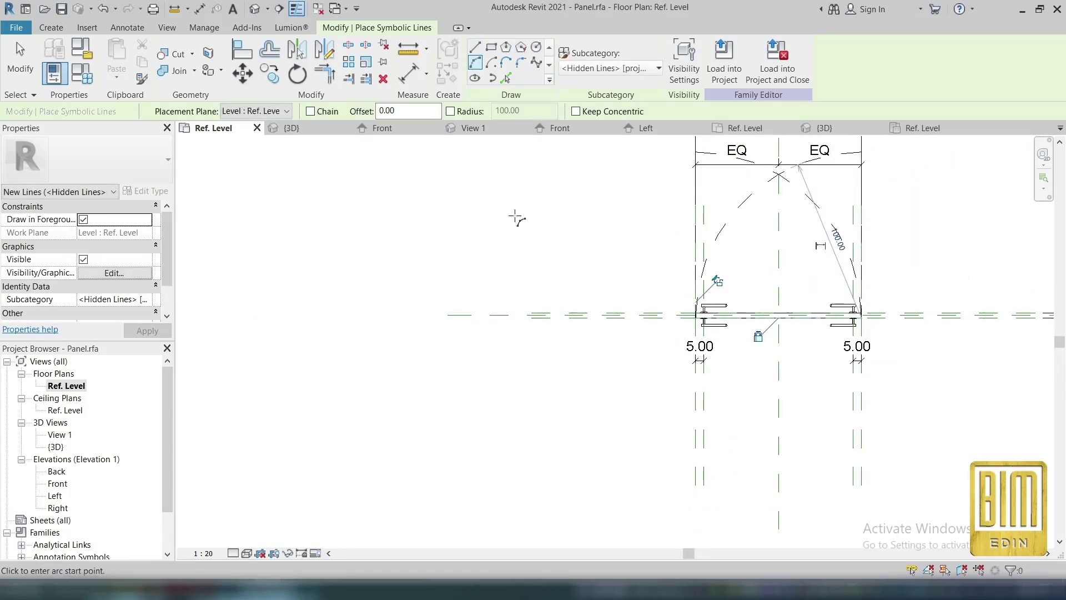
key("Escape")
key("Escape")
- Link the visibility of the right vertical line and the arc ending at the panel's left end to Lijevo otvaranje
scroll(719, 240, "down", 3)
scroll(719, 240, "up", 2)
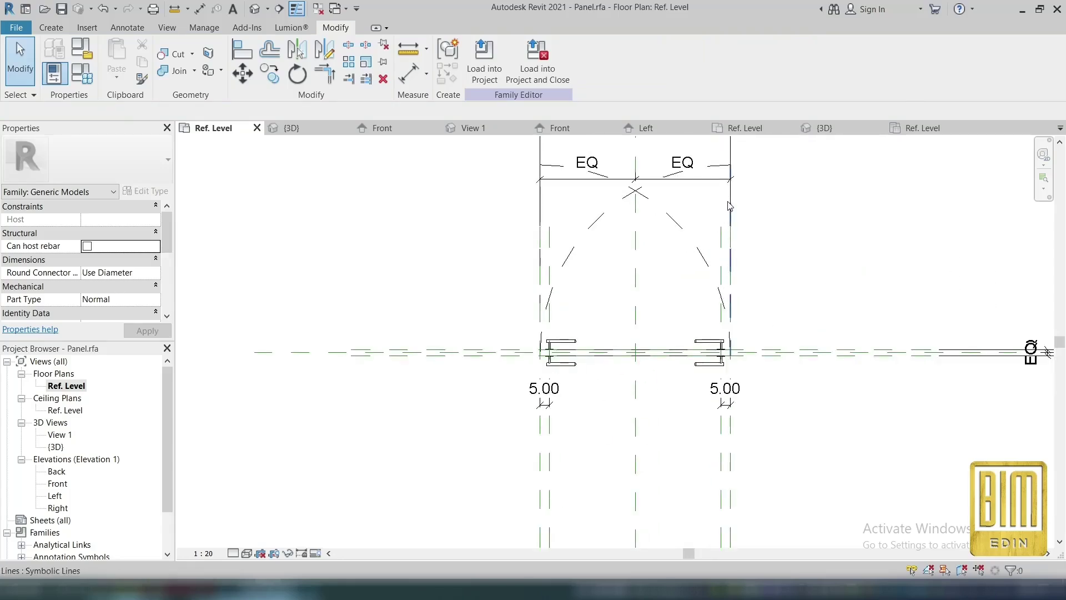
left_click(723, 218)
left_click(613, 208, "ctrl")
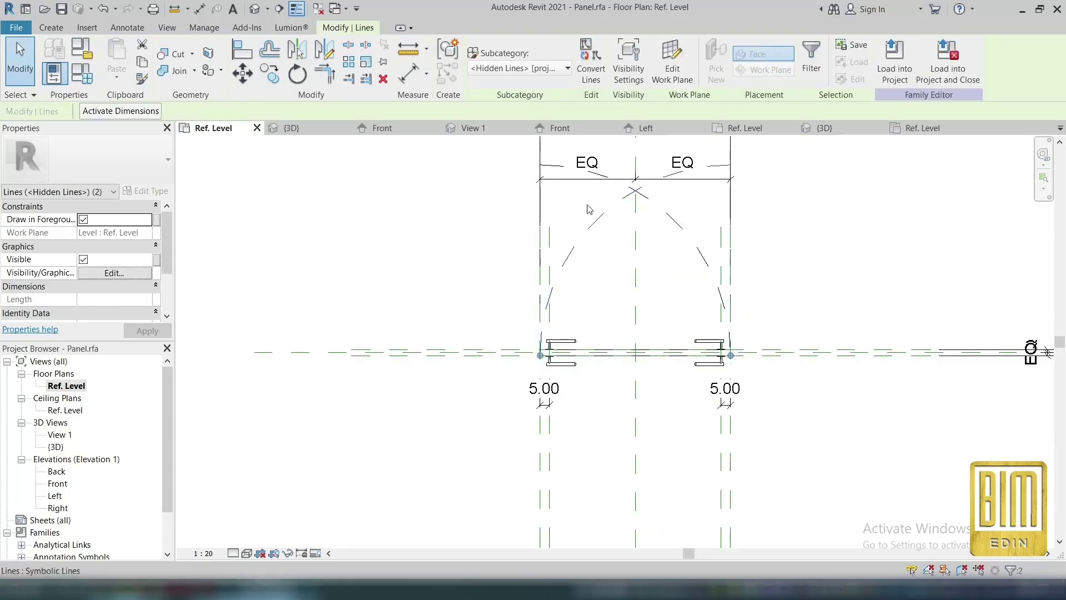
left_click(157, 260)
left_click(364, 220)
left_click(455, 371)
key("Escape")
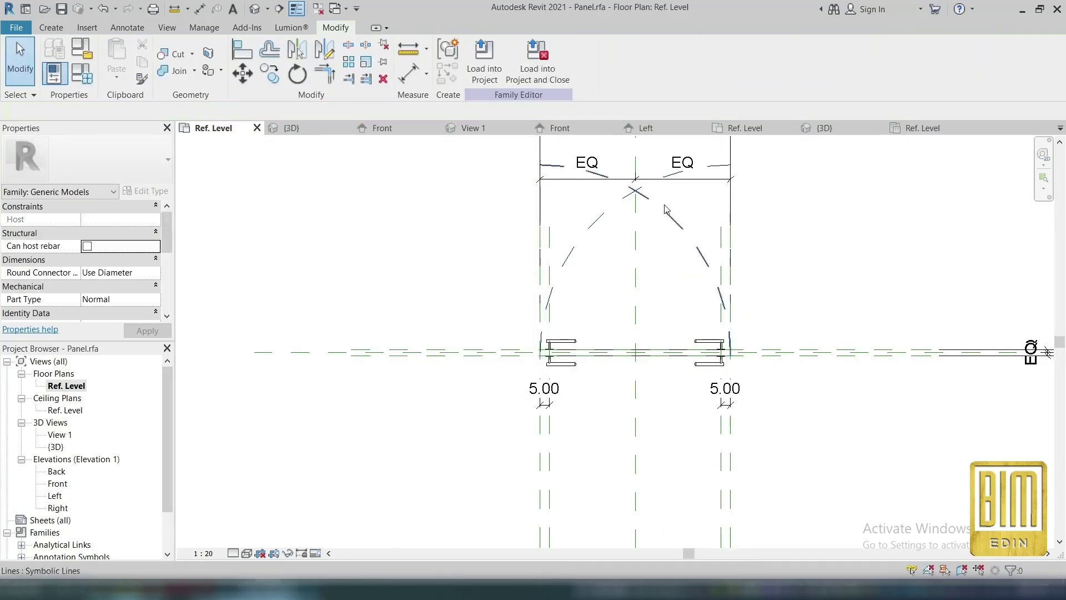
- Link the visibility of the left vertical line and the arc ending at the panel's right end to Desno otvaranje
left_click(668, 214)
left_click(540, 232, "ctrl")
left_click(157, 259)
left_click(355, 218)
left_click(455, 371)
key("Escape")
scroll(475, 248, "down", 1)
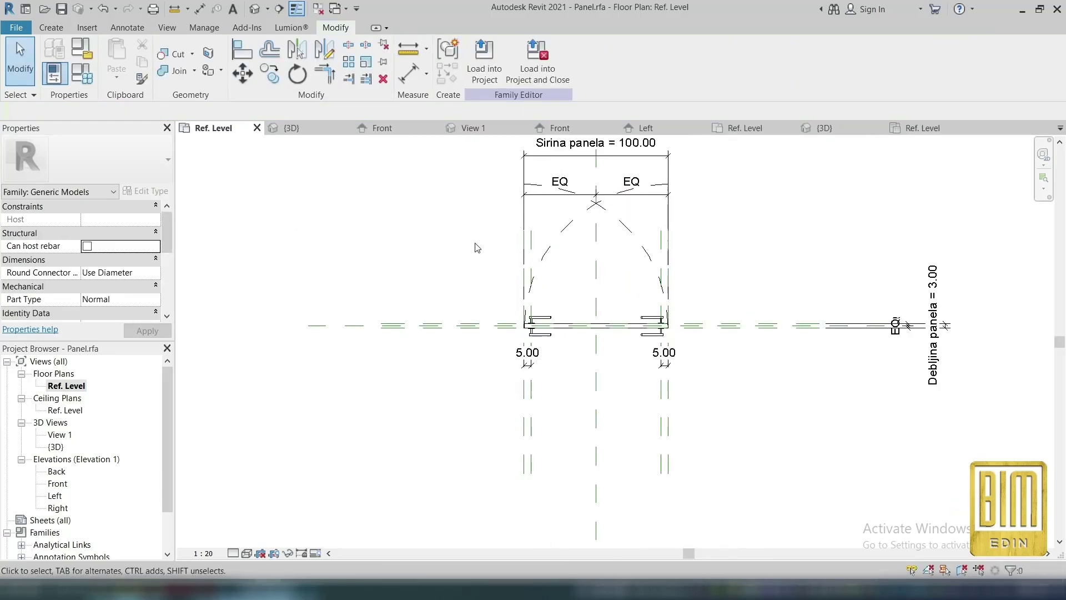
- Turn on preview visibility in the plan view and disable Desno otvaranje in the family types
left_click(302, 554)
left_click(356, 515)
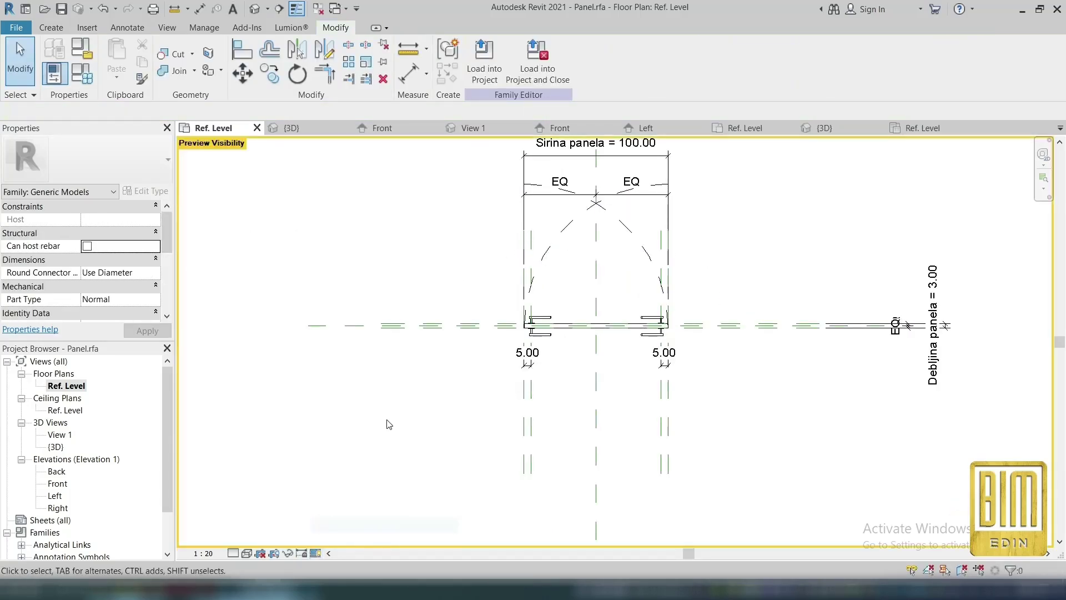
left_click(82, 78)
left_click(155, 248)
left_click(388, 367)
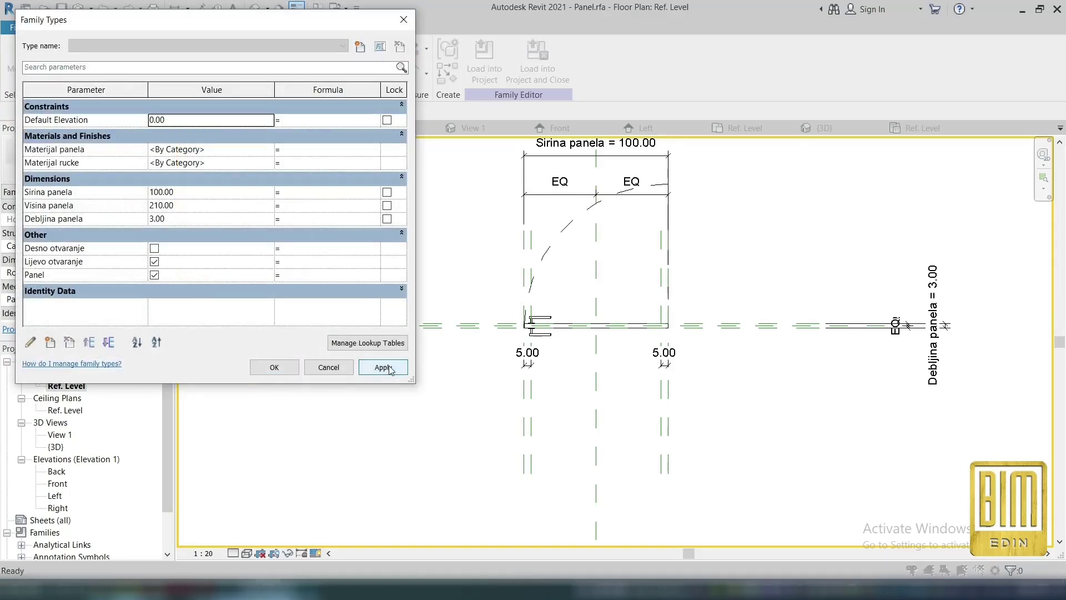
- Re-enable Desno otvaranje and test the plan symbols by switching Lijevo otvaranje off and back on
left_click(154, 248)
left_click(154, 261)
left_click(382, 367)
left_click(154, 261)
left_click(274, 367)
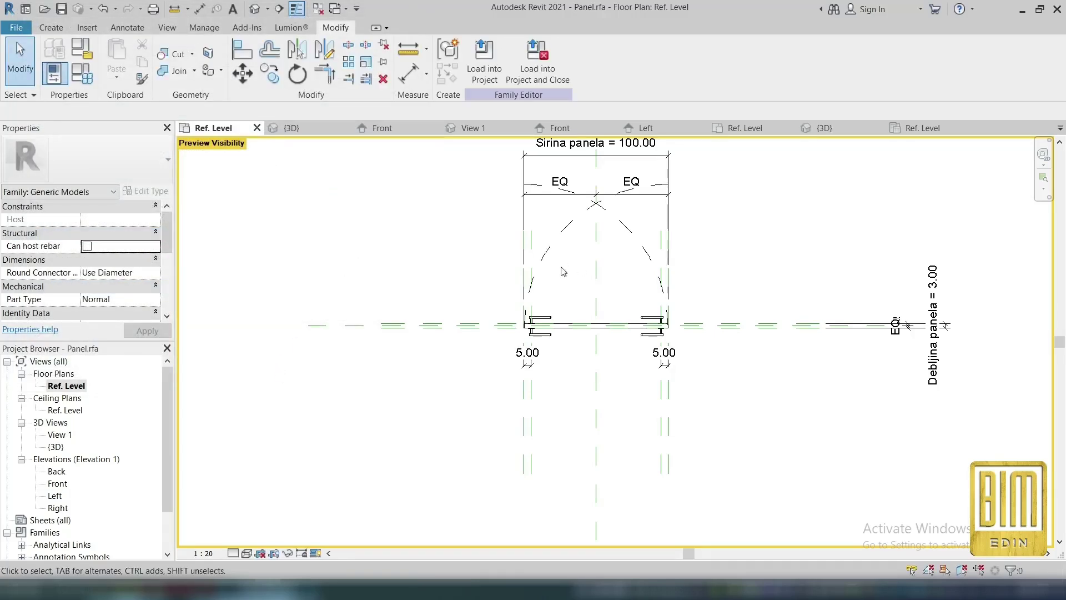
- Open the 3D view and set the Sirina panela parameter to 80
left_click(263, 10)
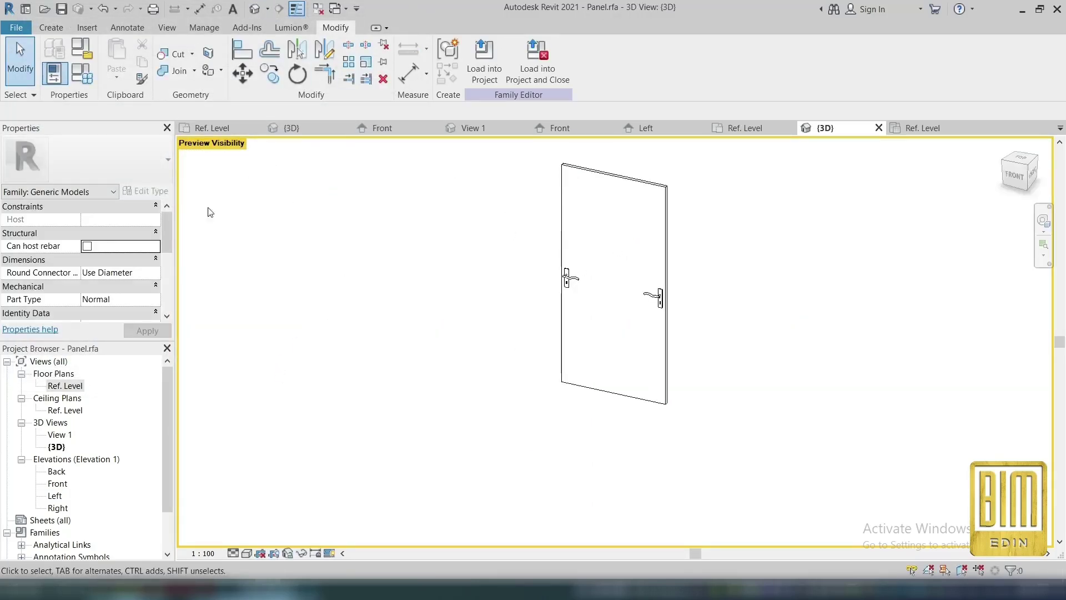
left_click(86, 69)
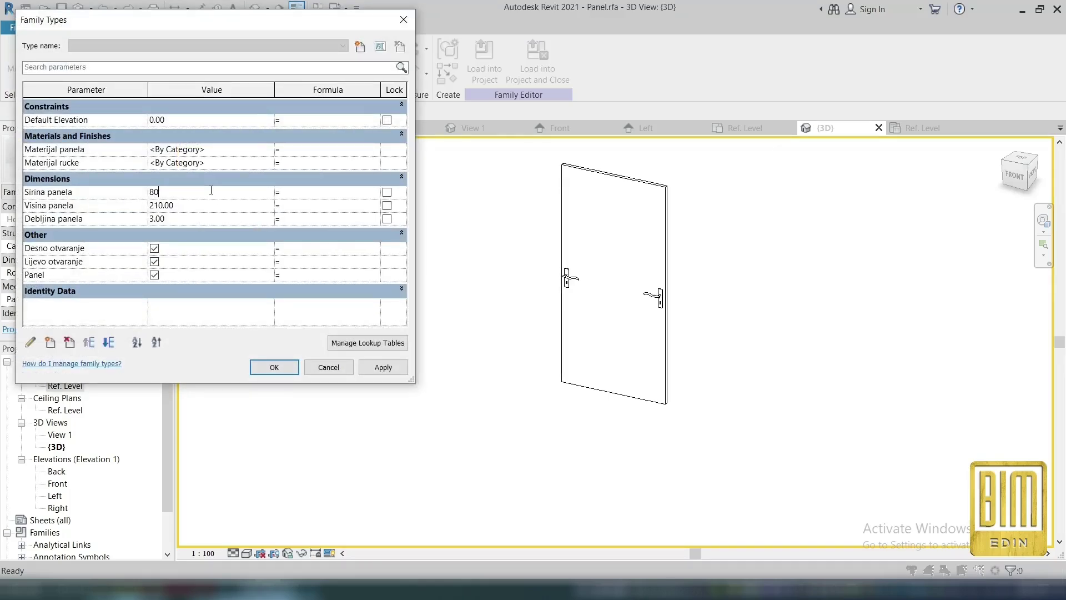
type("80")
left_click(378, 367)
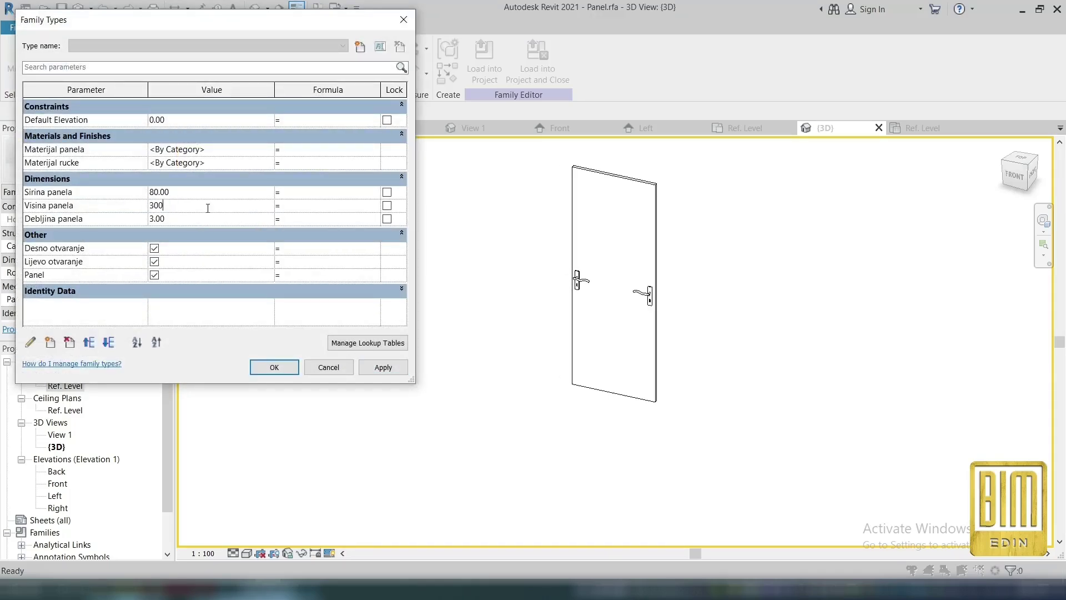
- Try to set the Visina panela parameter to 300 in the family types
left_click(376, 367)
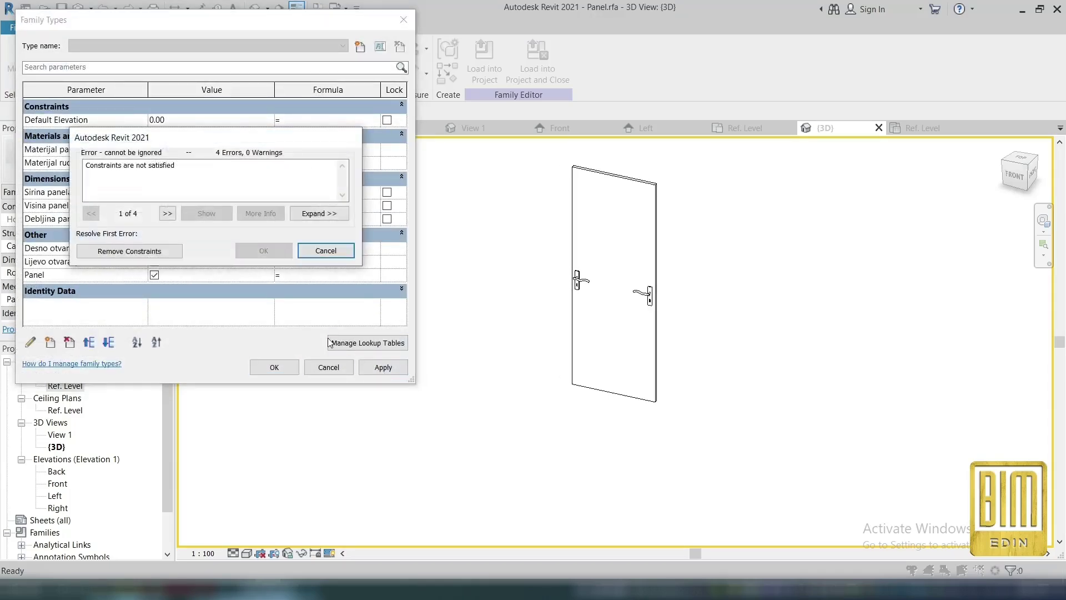
left_click(325, 251)
left_click(329, 367)
- Set the Visina panela dimension to 300 in the Front elevation, removing the constraints that block it
double_click(58, 483)
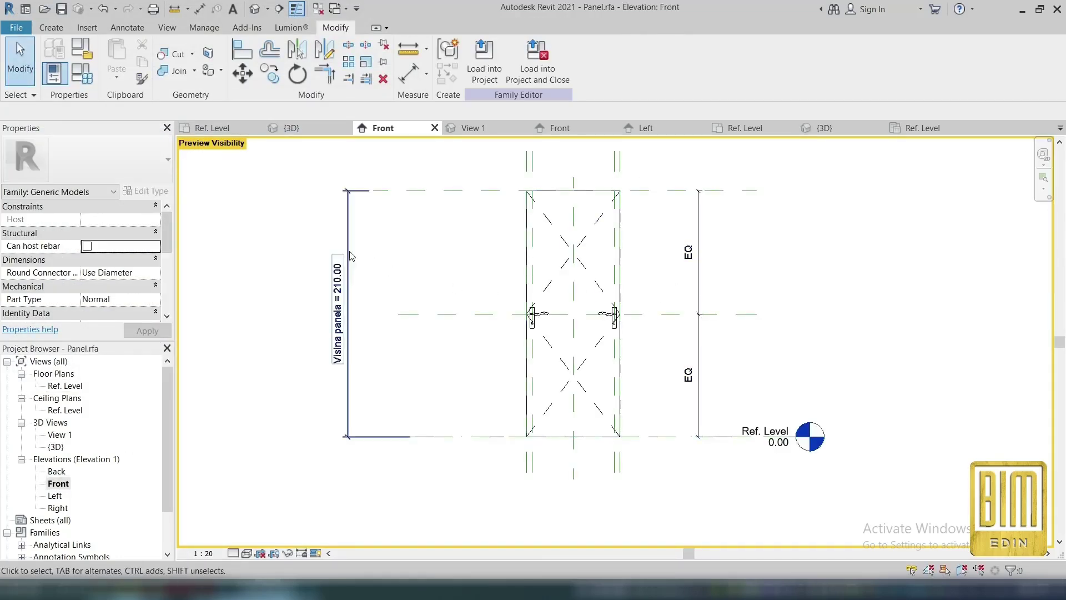
left_click(338, 295)
left_click(338, 295)
type("3")
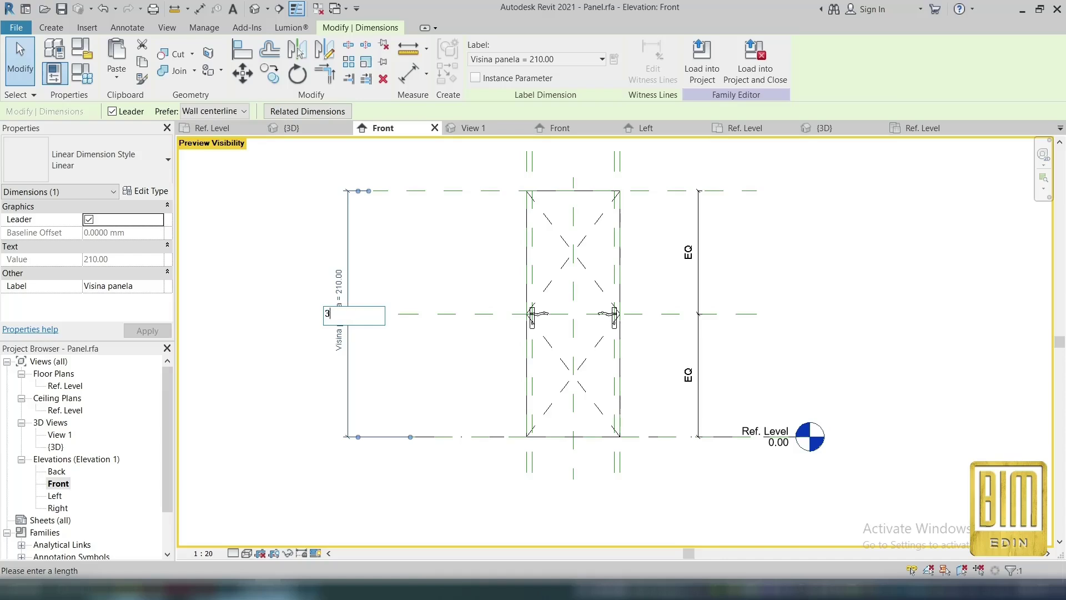
type("00")
key("Return")
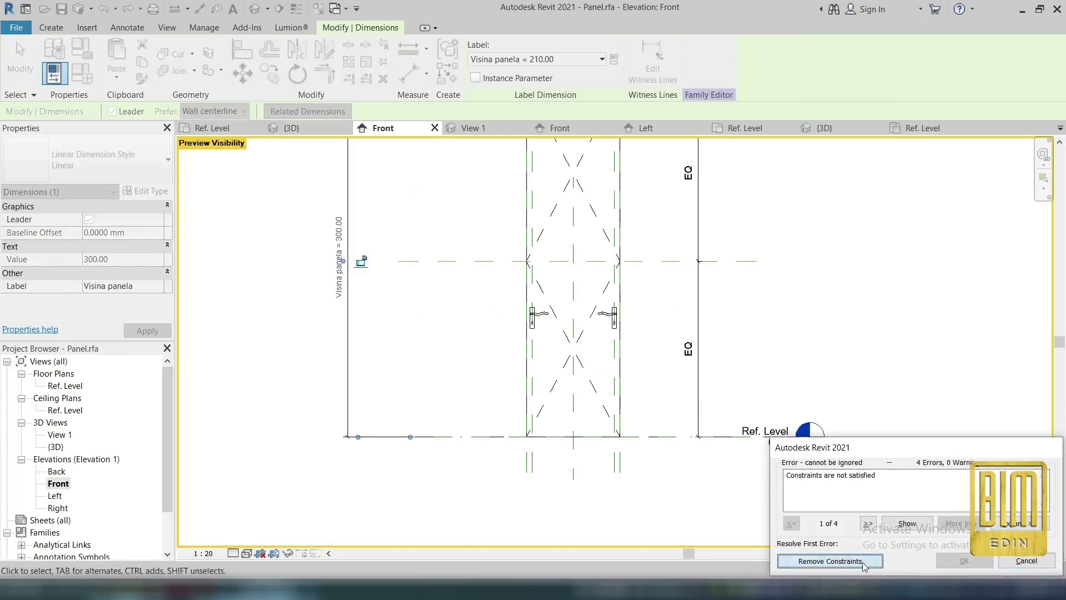
left_click(830, 560)
left_click(572, 262)
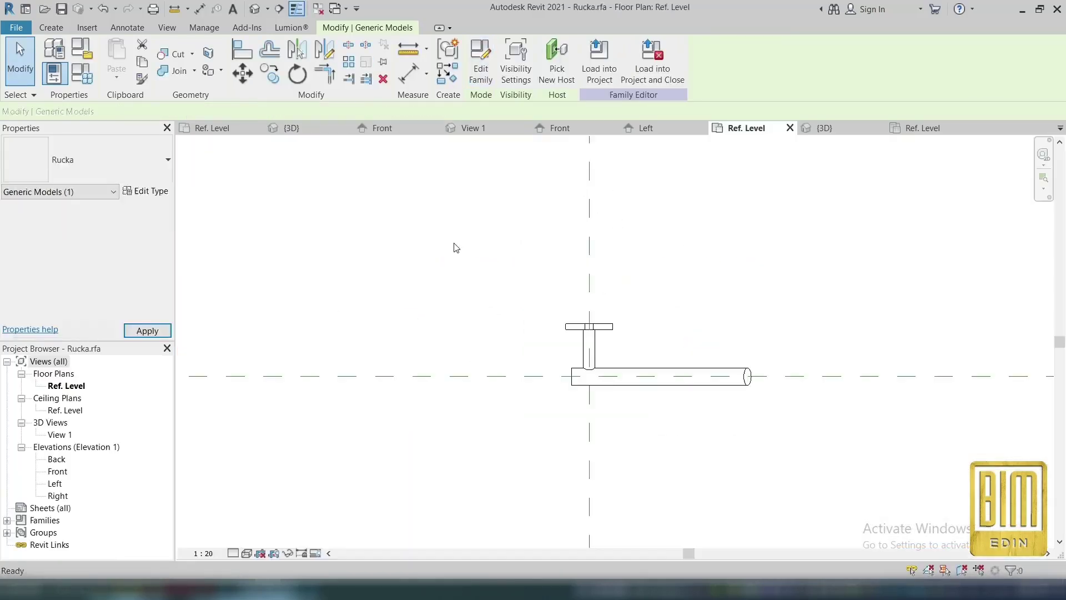
- In the Front elevation of Rucka.rfa, draw a horizontal reference line about 16.5 long through the handle, starting at the backplate's left edge
left_click(455, 248)
double_click(58, 471)
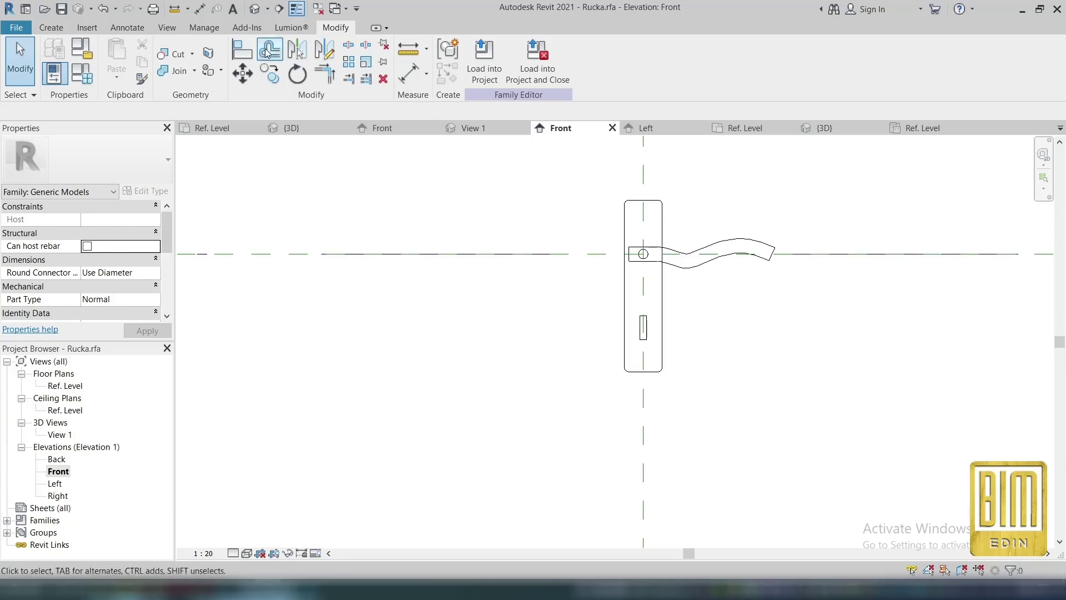
left_click(52, 28)
left_click(742, 58)
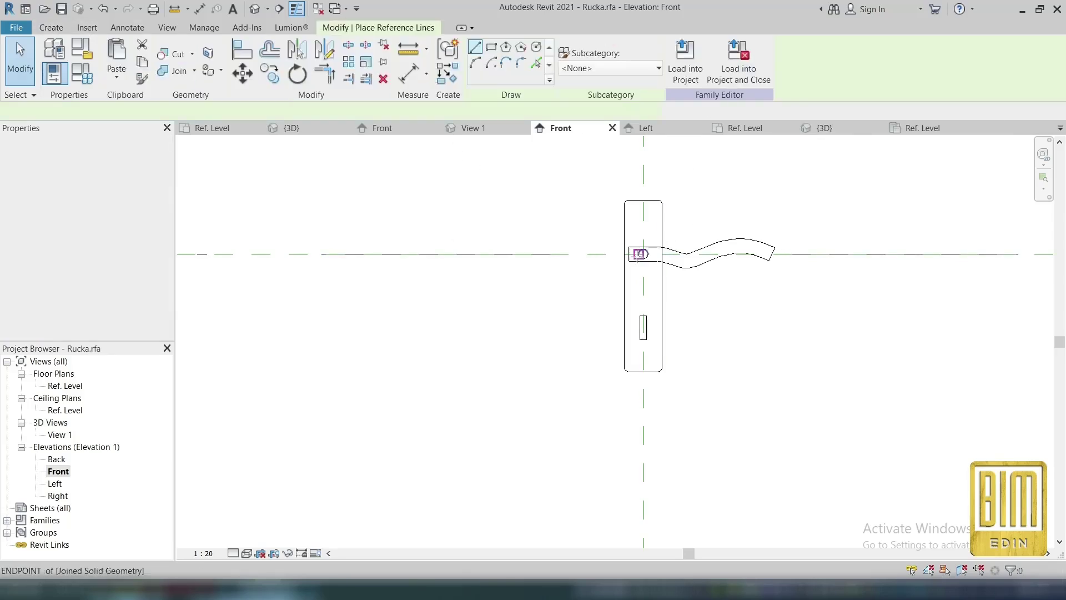
scroll(626, 252, "up", 2)
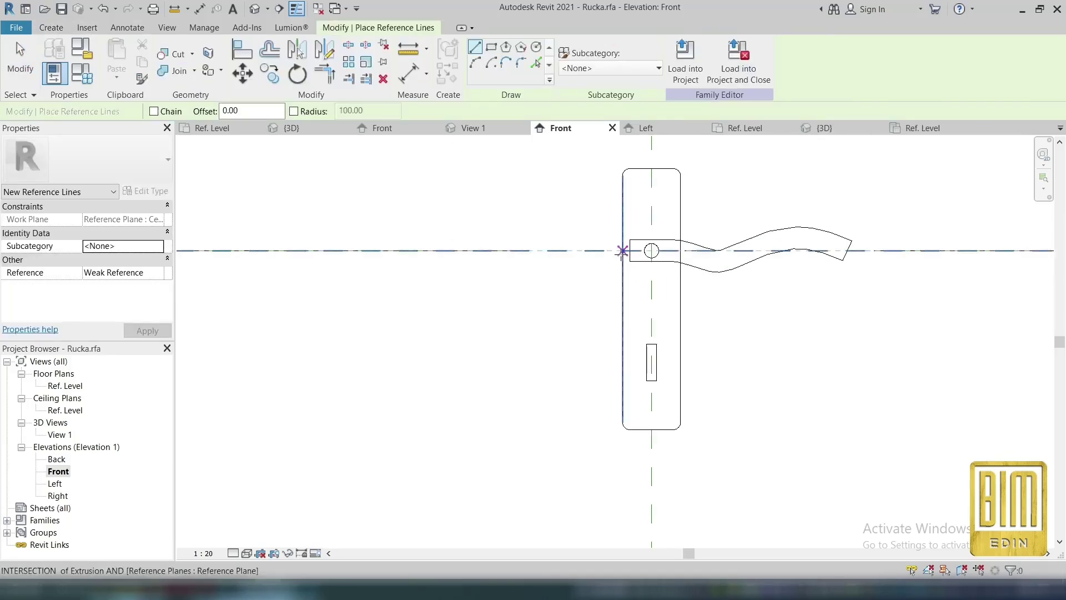
left_click(8, 82)
left_click(653, 251)
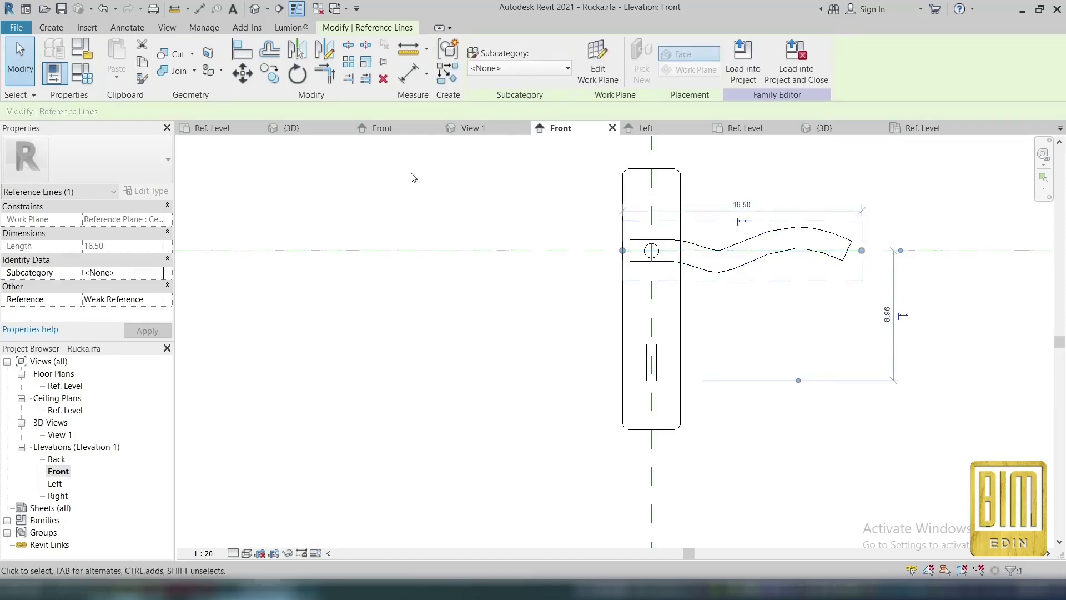
left_click(408, 228)
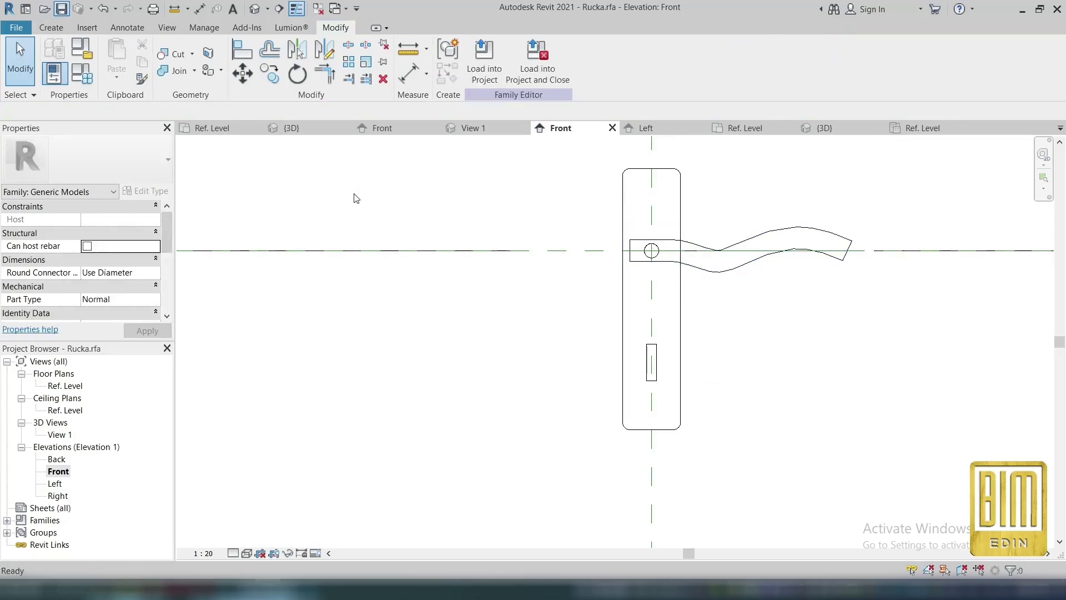
- Load the updated Rucka handle family into the Panel family
left_click(484, 61)
left_click(498, 398)
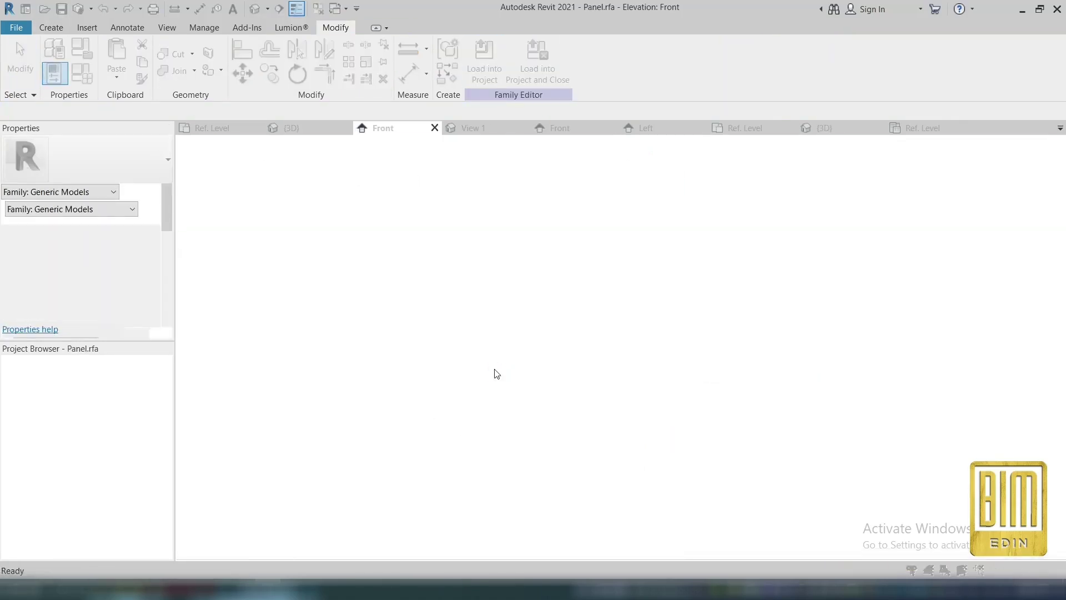
left_click(468, 257)
- Align both handles to the panel's mid-height reference plane and lock the alignments
left_click(247, 49)
scroll(663, 265, "up", 3)
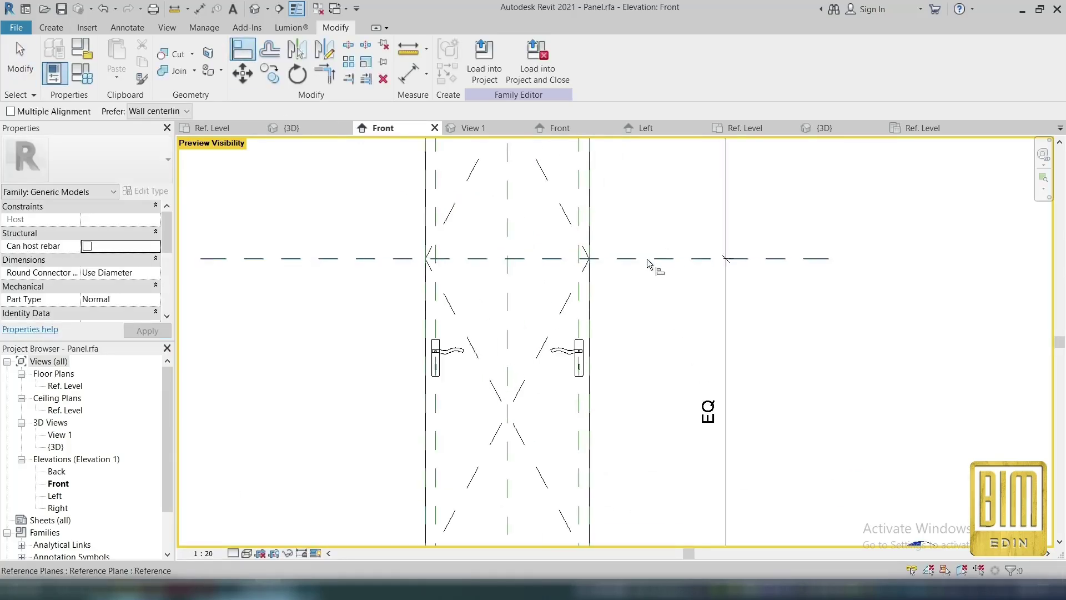
left_click(531, 242)
left_click(607, 259)
left_click(562, 351)
left_click(533, 242)
left_click(631, 259)
left_click(458, 351)
key("Escape")
key("Escape")
scroll(553, 350, "down", 3)
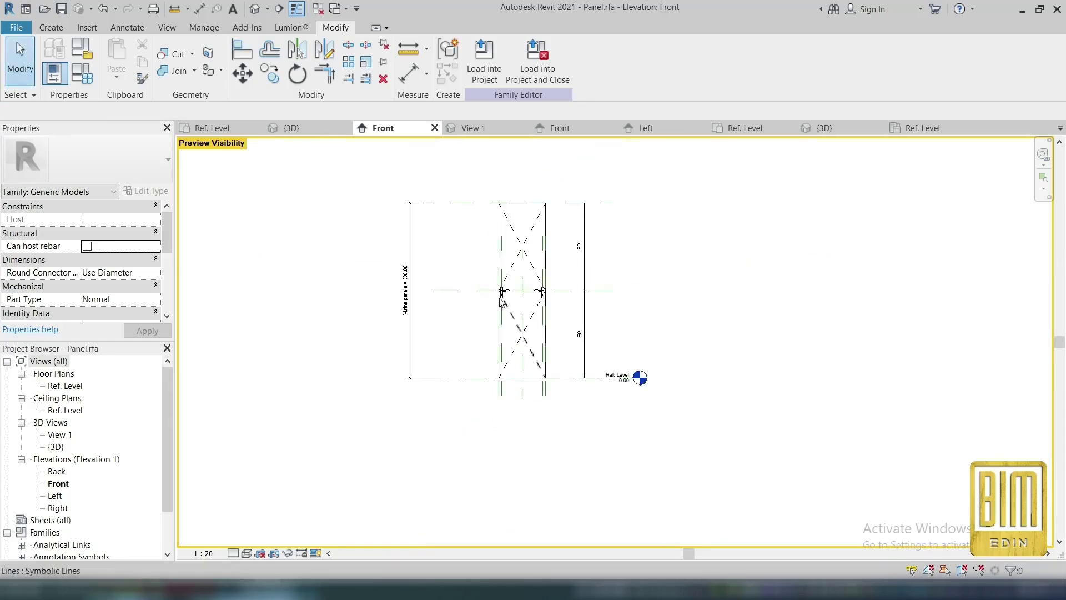
- Set the Visina panela parameter to 220 in the family types and apply it
left_click(356, 305)
key("Escape")
left_click(82, 74)
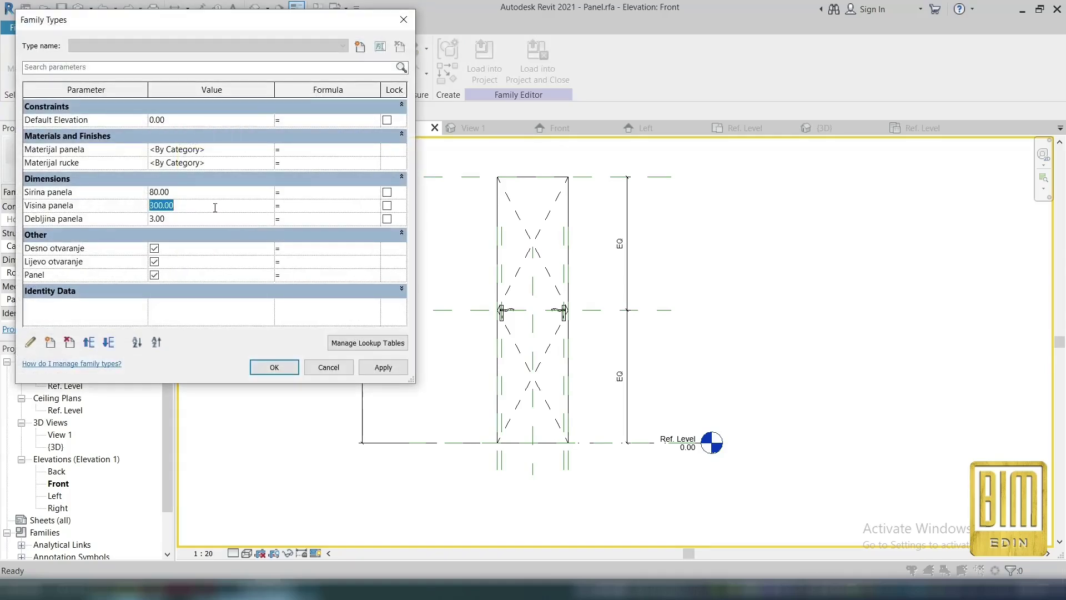
type("220")
left_click(383, 367)
- Test the elevation by switching Lijevo otvaranje and Desno otvaranje off one at a time, re-enabling each
left_click(155, 261)
left_click(383, 368)
left_click(155, 261)
left_click(154, 249)
left_click(383, 367)
left_click(155, 248)
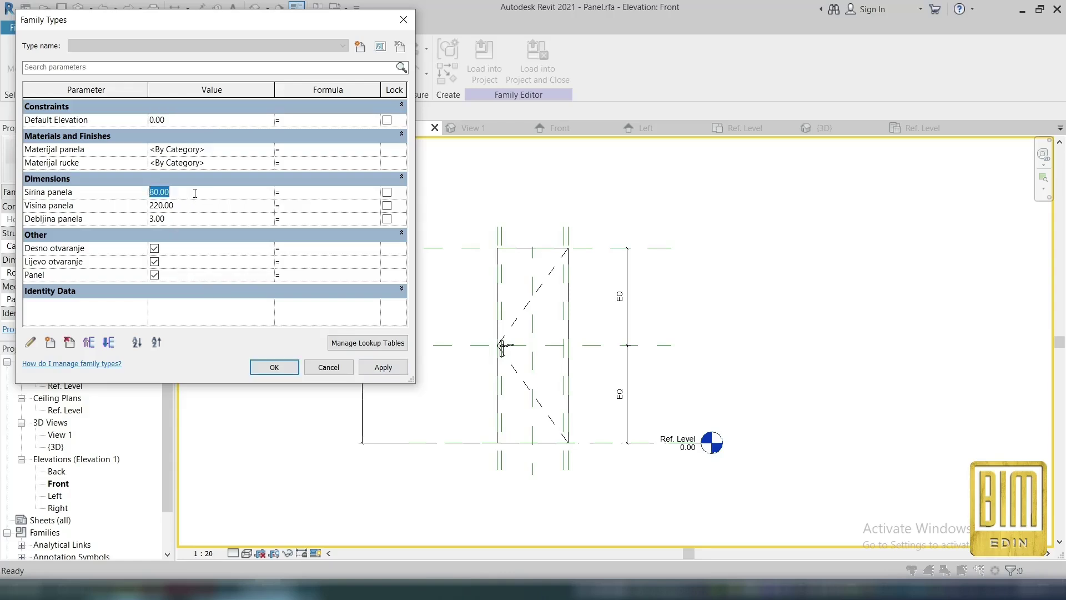
- Test the panel elevation with Sirina panela at 150, and return the parameter to 80
left_click(195, 193)
type("150")
left_click(389, 368)
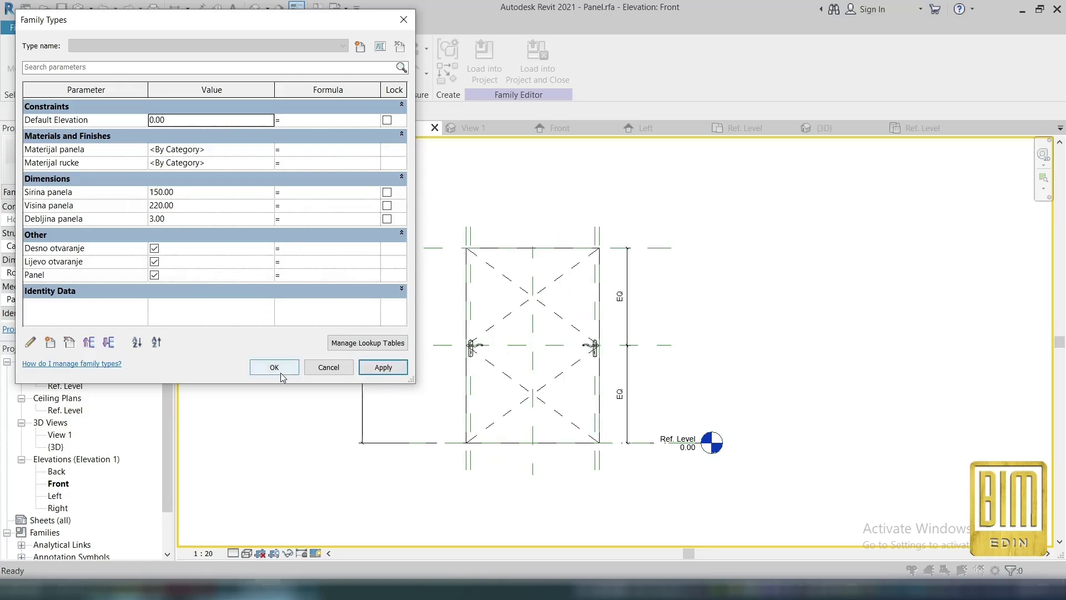
left_click(198, 191)
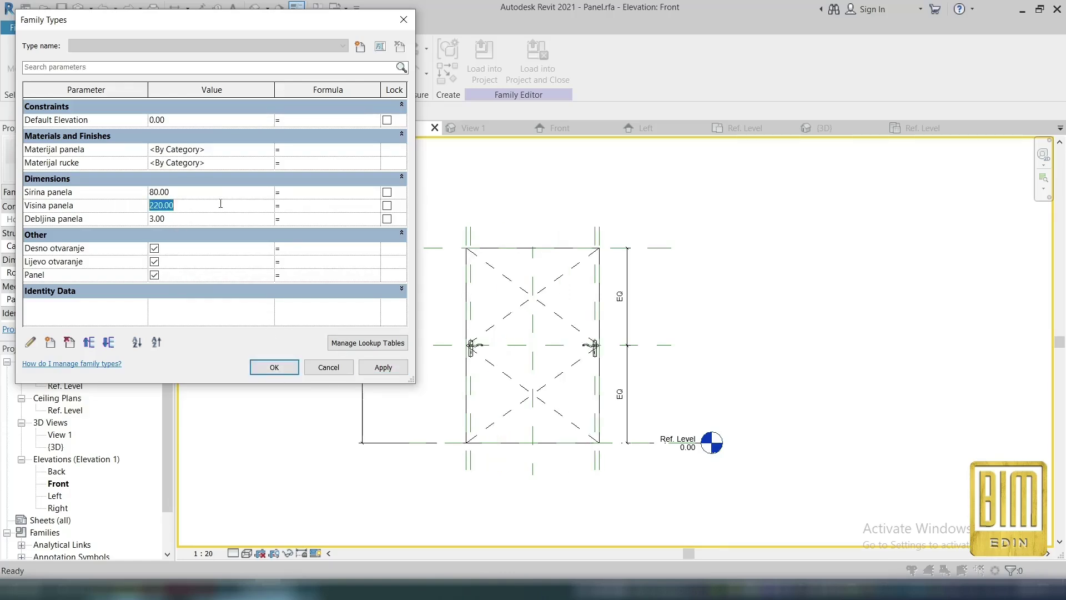
left_click(395, 372)
left_click(291, 368)
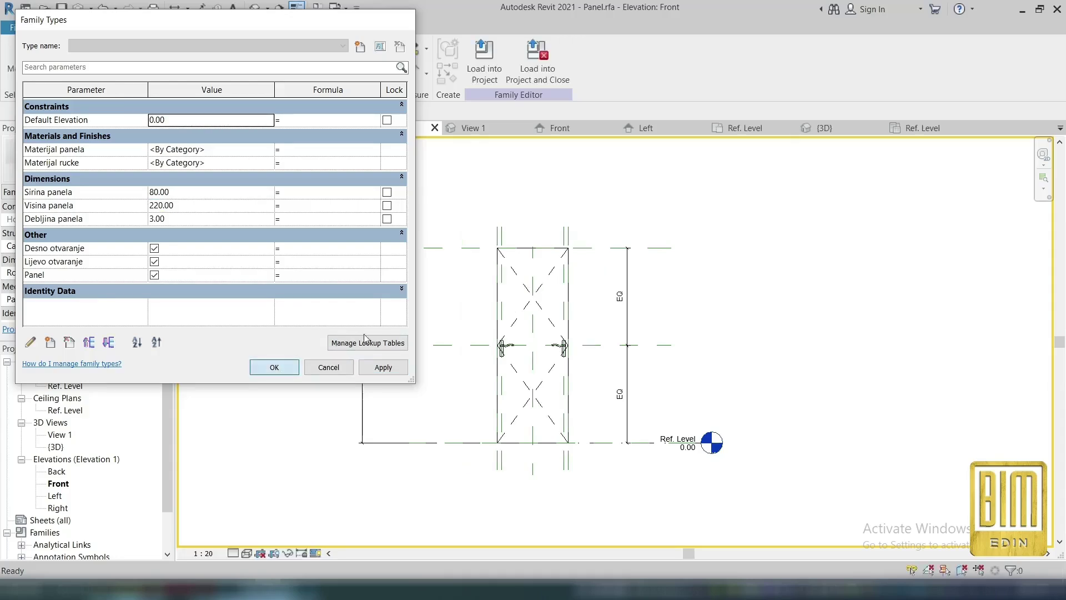
- Open the panel's Ref. Level floor plan and set Debljina panela to 5 to test the handles
double_click(66, 386)
scroll(562, 350, "up", 4)
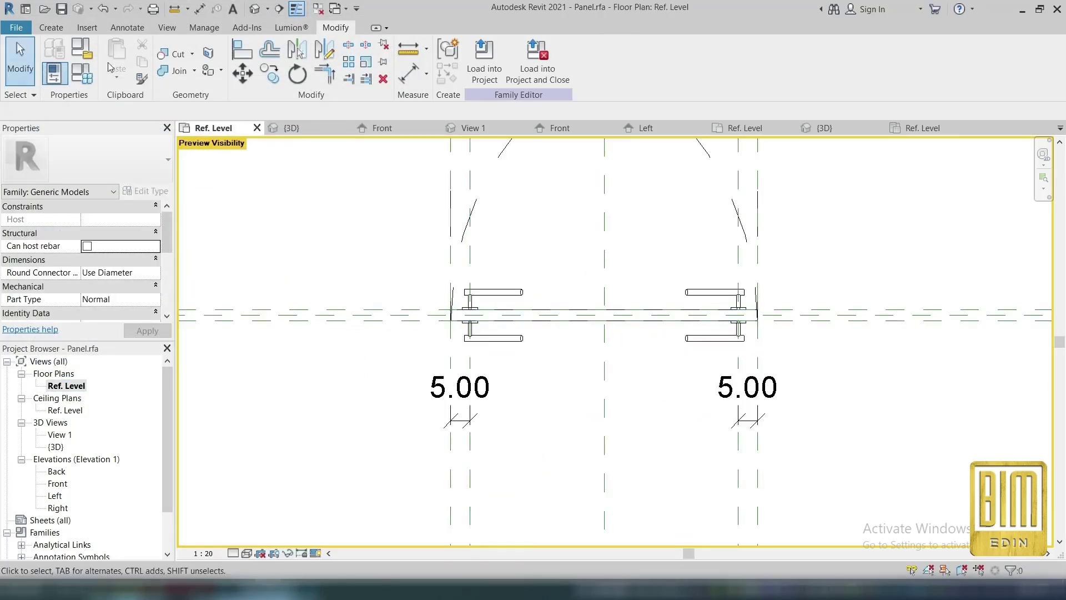
left_click(82, 73)
left_click(183, 218)
left_click(274, 367)
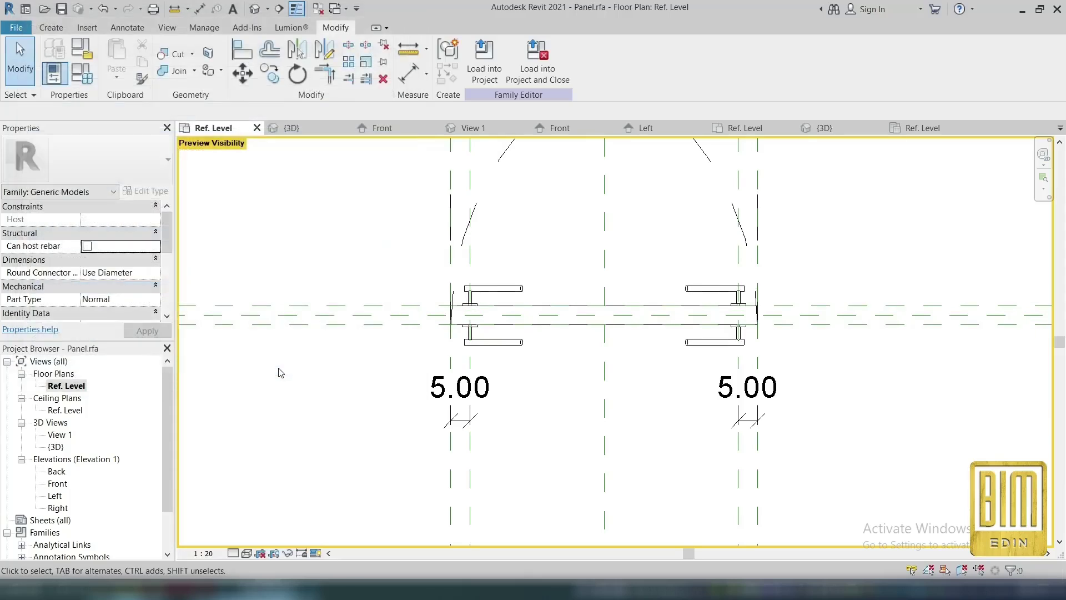
- Set Sirina panela to 150 and inspect the handles and swing symbols in plan
scroll(333, 250, "down", 2)
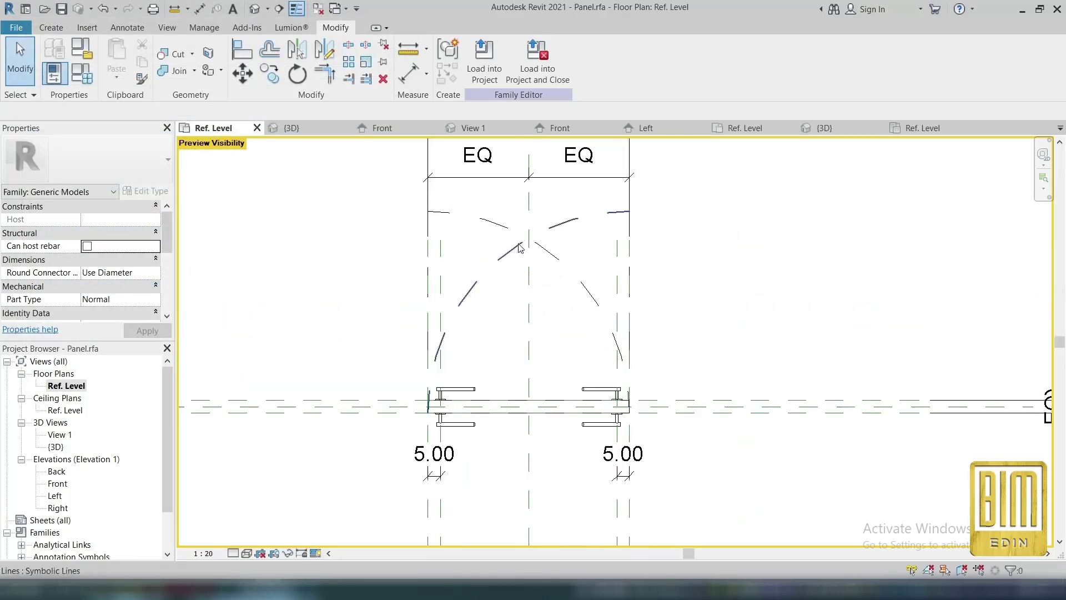
left_click(82, 73)
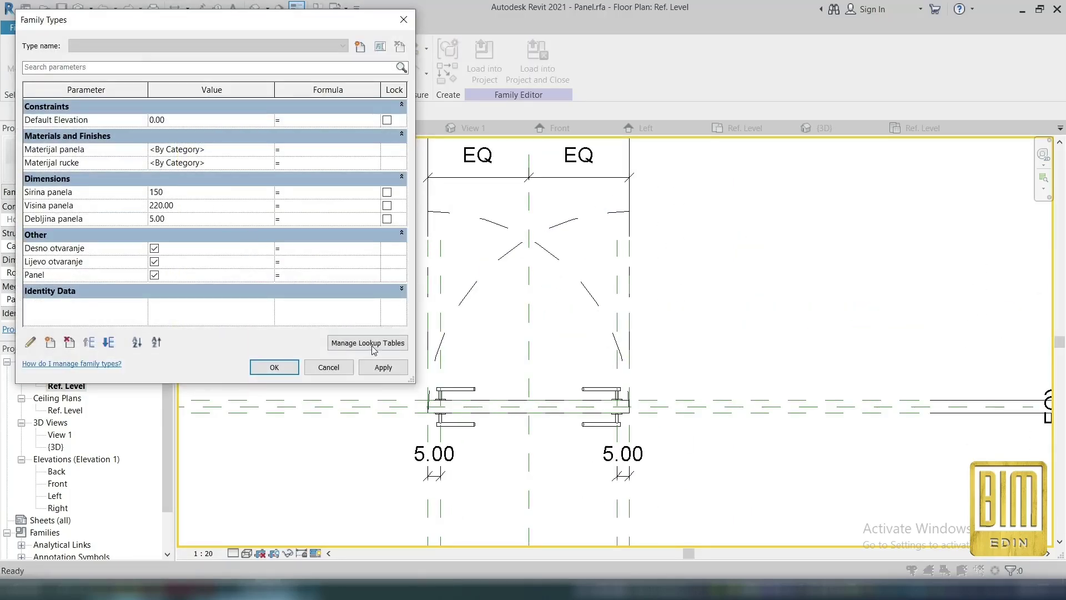
left_click(362, 369)
left_click(288, 370)
scroll(577, 400, "down", 4)
left_click(481, 297)
left_click(403, 298)
scroll(452, 413, "up", 3)
scroll(452, 420, "up", 2)
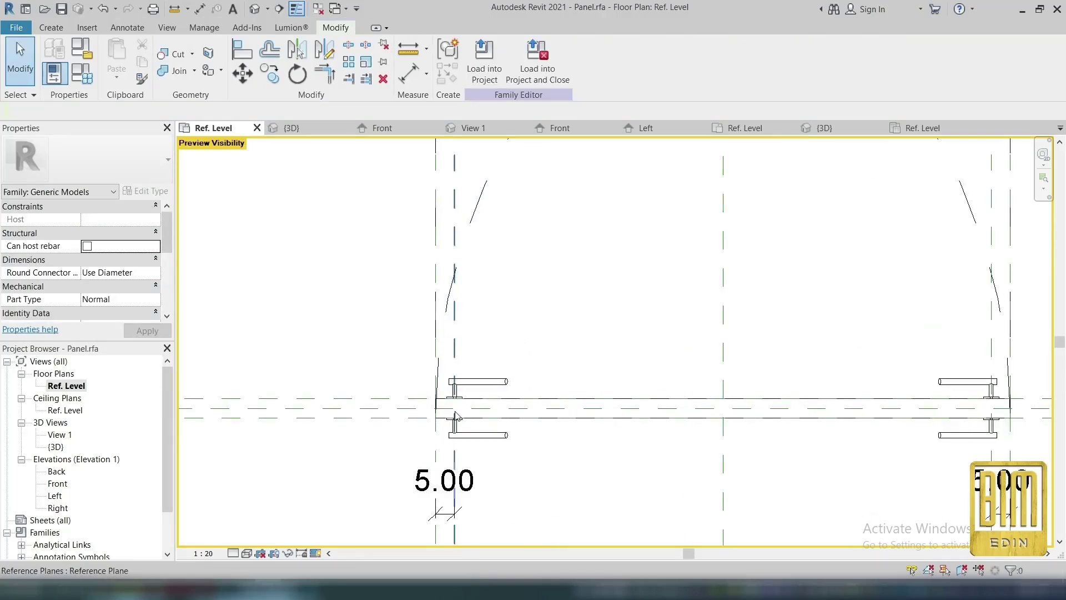
- Restore Sirina panela to 80 and Debljina panela to 3
left_click(82, 73)
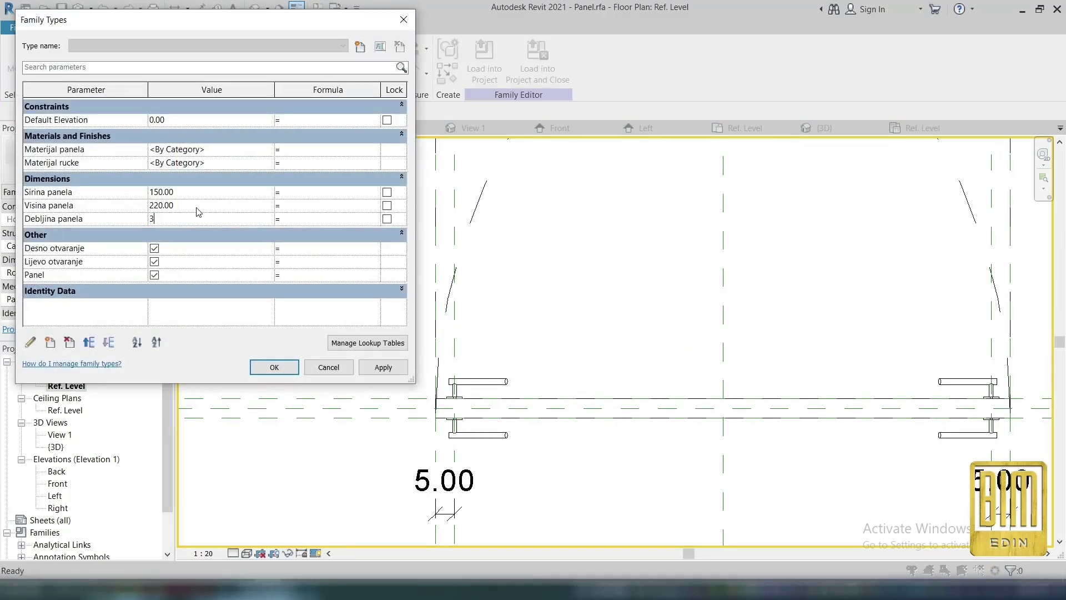
left_click(288, 367)
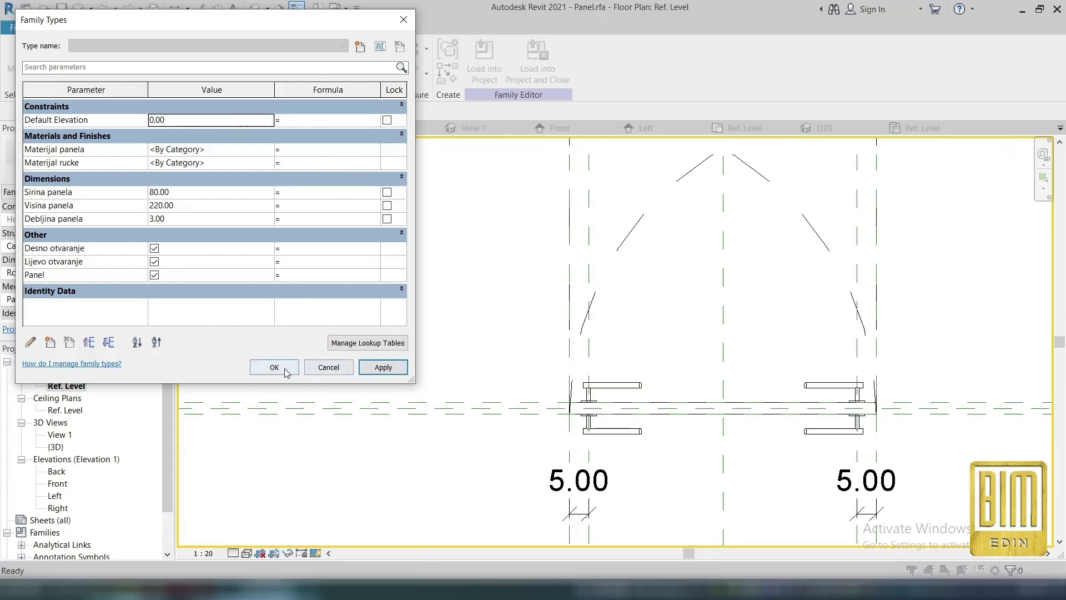
- Load the Vrata door family into the project and place one door in the Level 1 wall
scroll(500, 344, "down", 2)
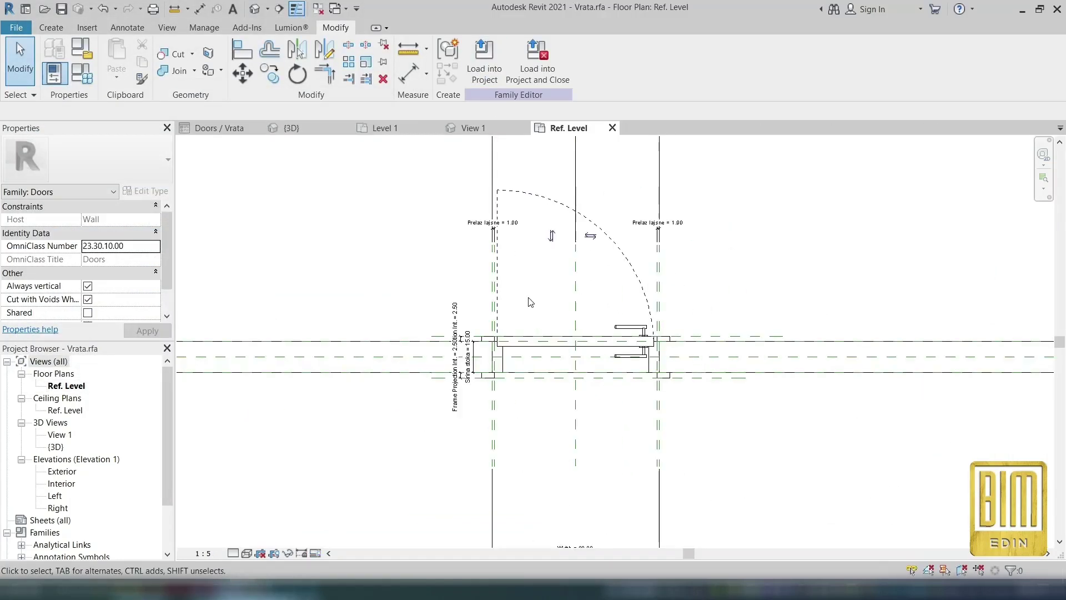
left_click(484, 61)
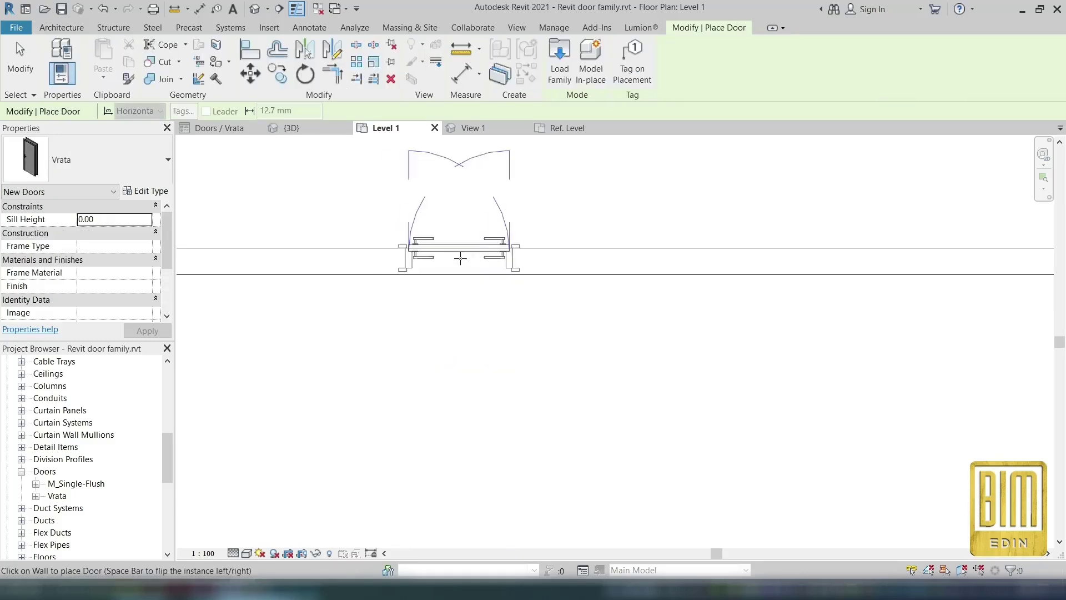
left_click(461, 260)
key("Escape")
key("Escape")
scroll(483, 445, "up", 4)
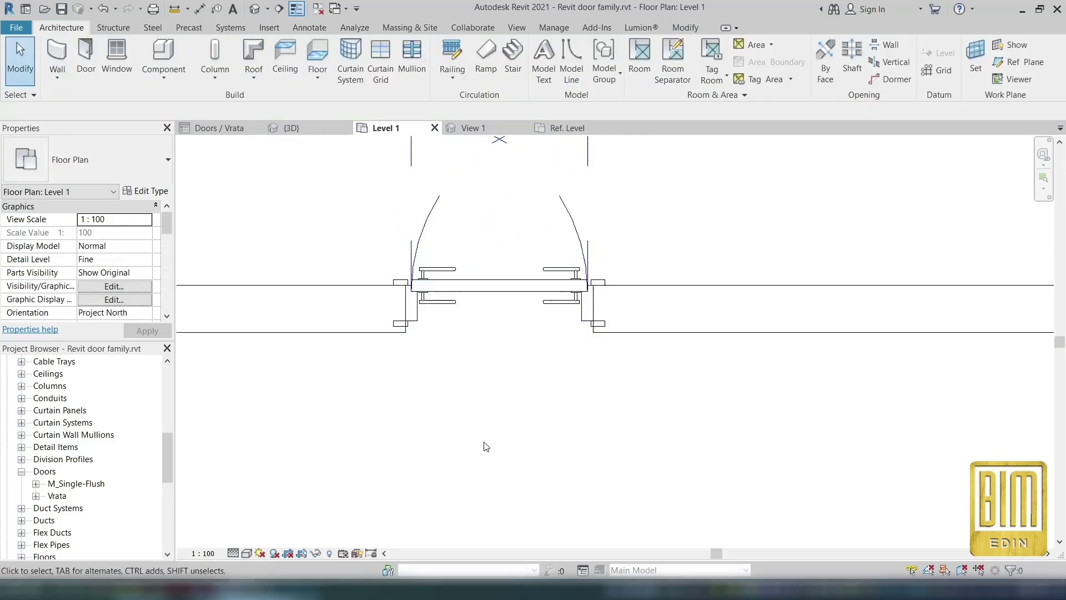
- Open the placed Vrata door's family for editing and delete both flip controls from its plan
left_click(489, 239)
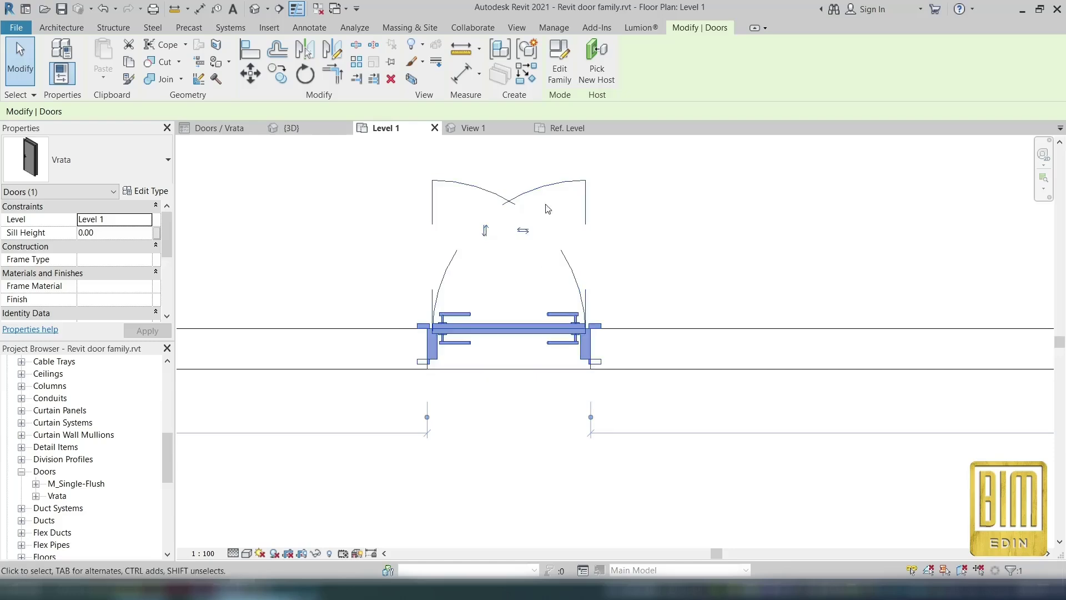
scroll(400, 400, "up", 2)
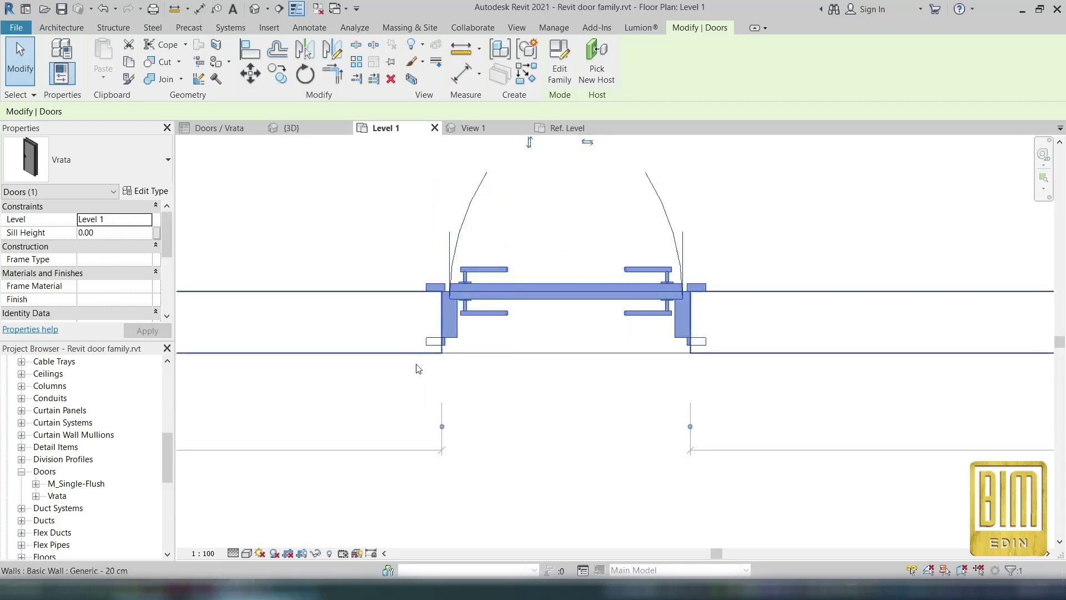
left_click(559, 61)
scroll(486, 382, "up", 1)
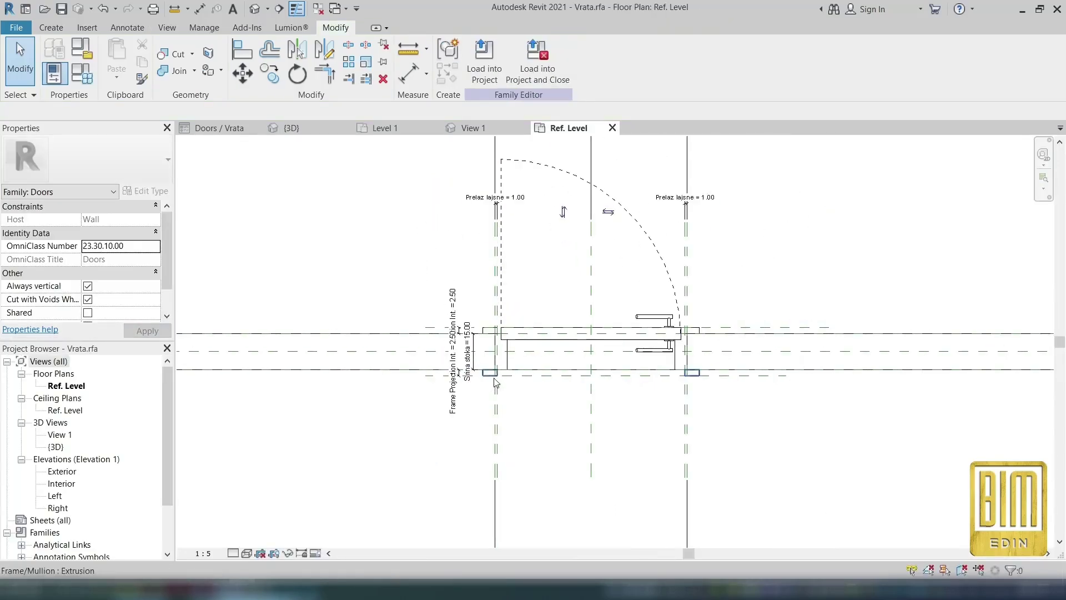
scroll(555, 226, "up", 2)
left_click(563, 214)
key("Delete")
left_click(622, 210)
key("Delete")
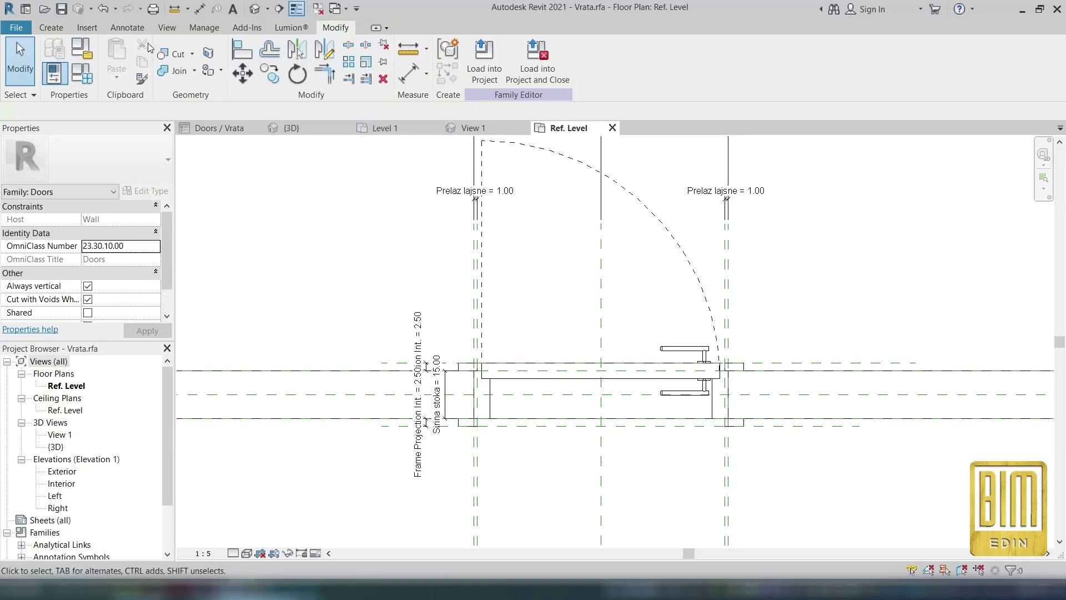
- Place a Single Vertical flip control inside the door swing, near the top of the arc
left_click(51, 27)
left_click(483, 61)
left_click(481, 60)
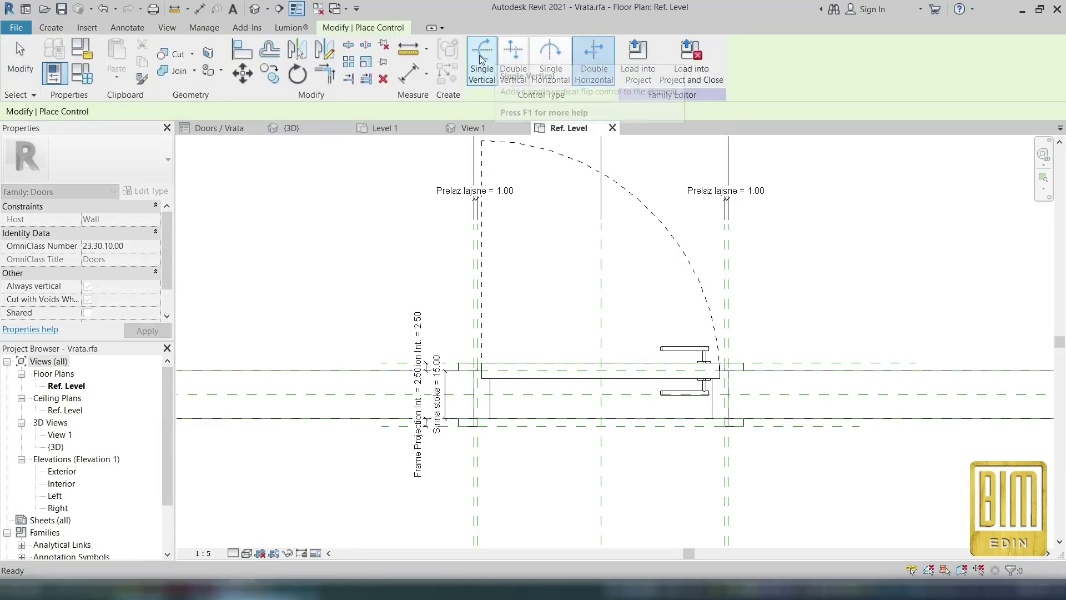
left_click(574, 174)
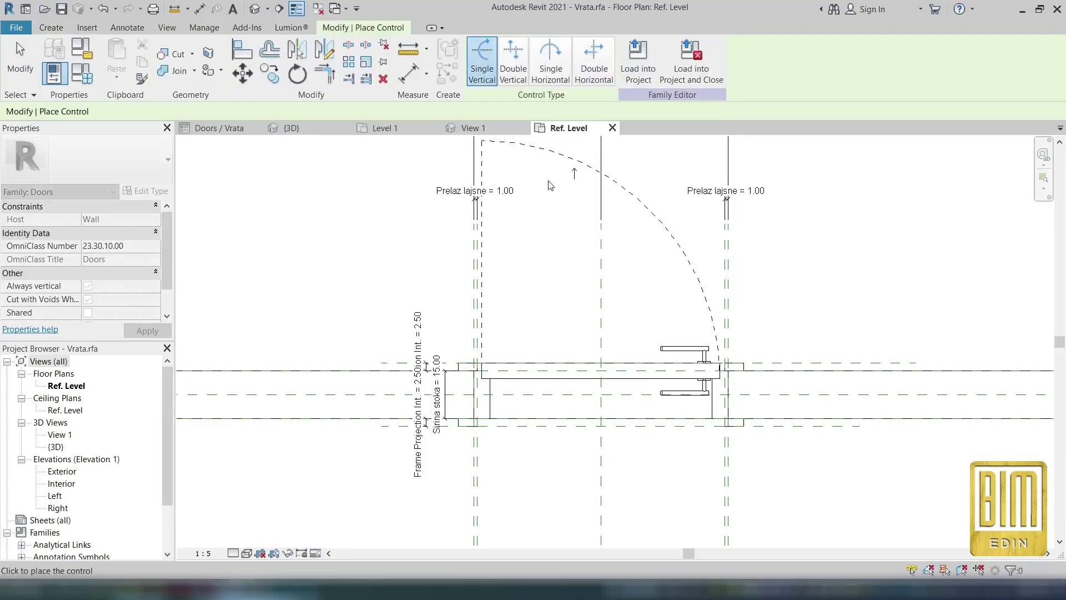
key("Escape")
- Open the nested Okvir frame family and change its Sirina stoka parameter to an instance parameter
scroll(547, 295, "down", 1)
scroll(493, 394, "up", 2)
left_click(496, 396)
left_click(479, 61)
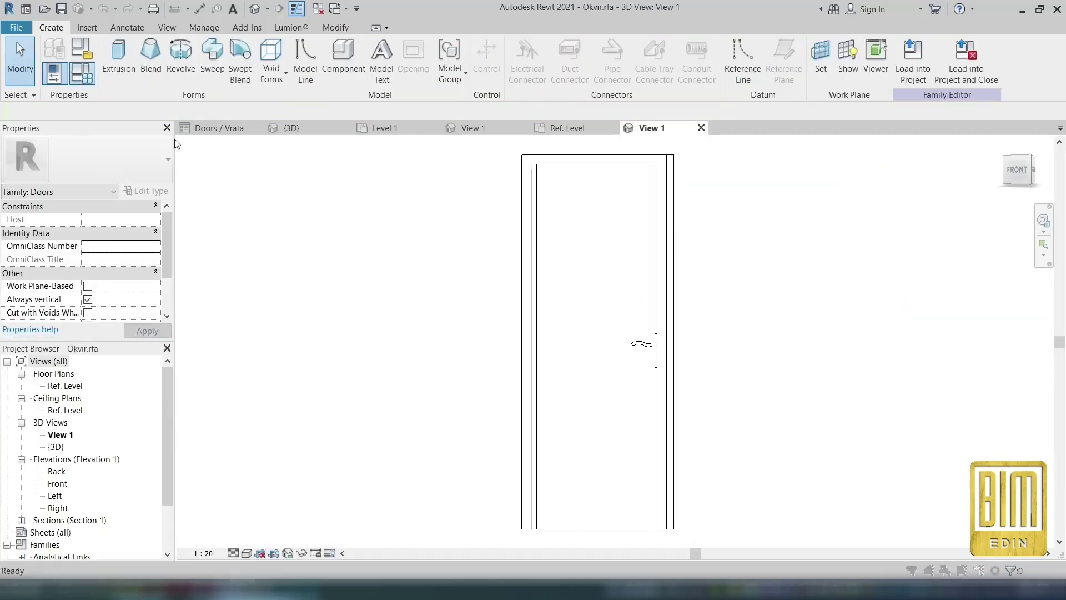
left_click(82, 73)
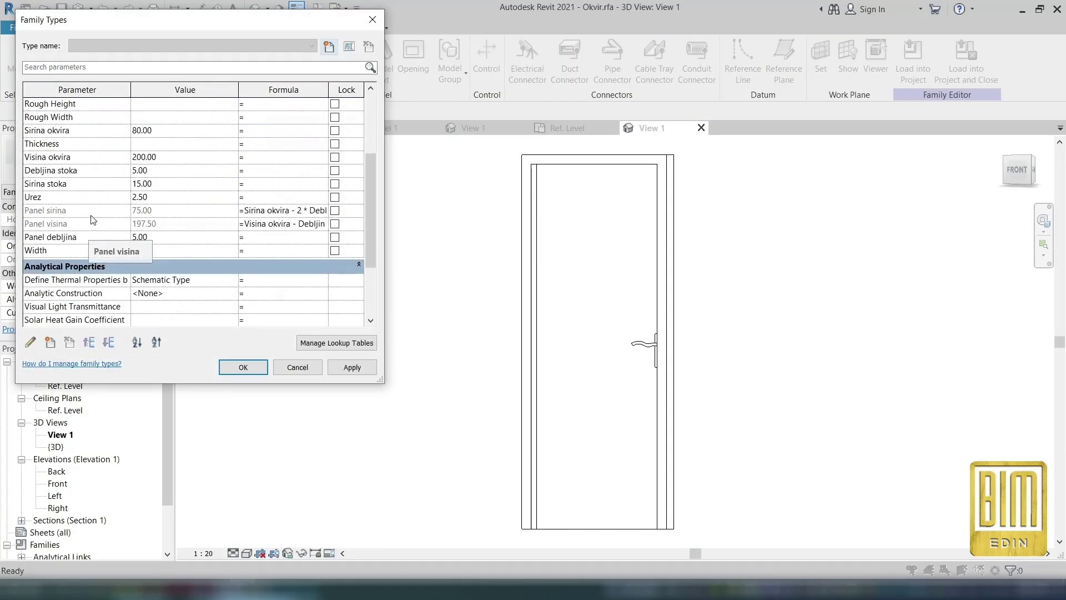
left_click(94, 184)
left_click(30, 342)
left_click(218, 215)
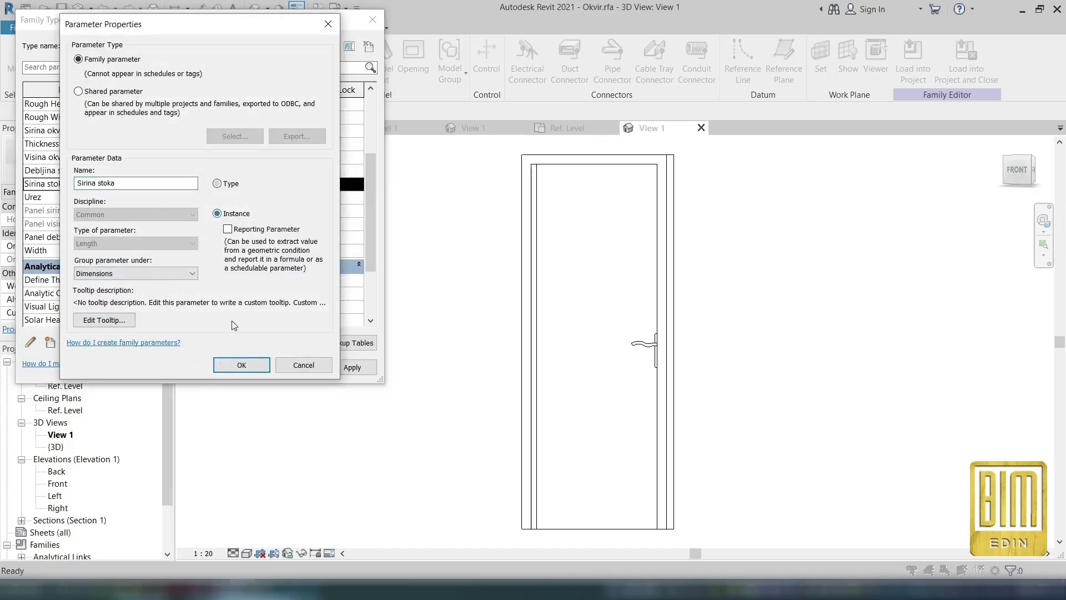
left_click(242, 366)
key("Return")
- Open Okvir's Ref. Level plan and load the updated family into Vrata.rfa
double_click(67, 387)
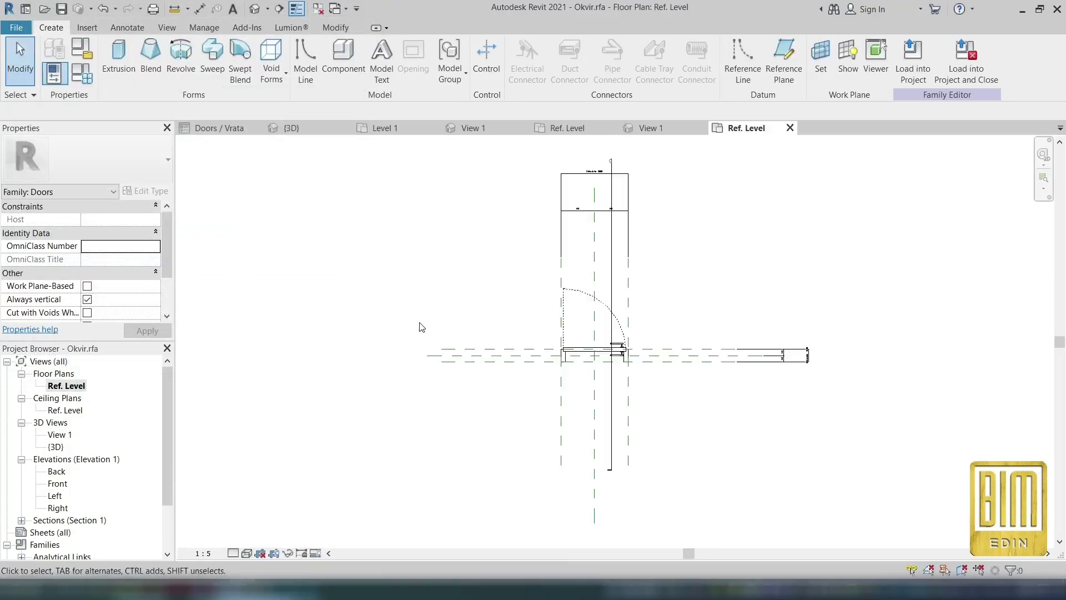
scroll(602, 353, "up", 2)
left_click(910, 61)
left_click(449, 235)
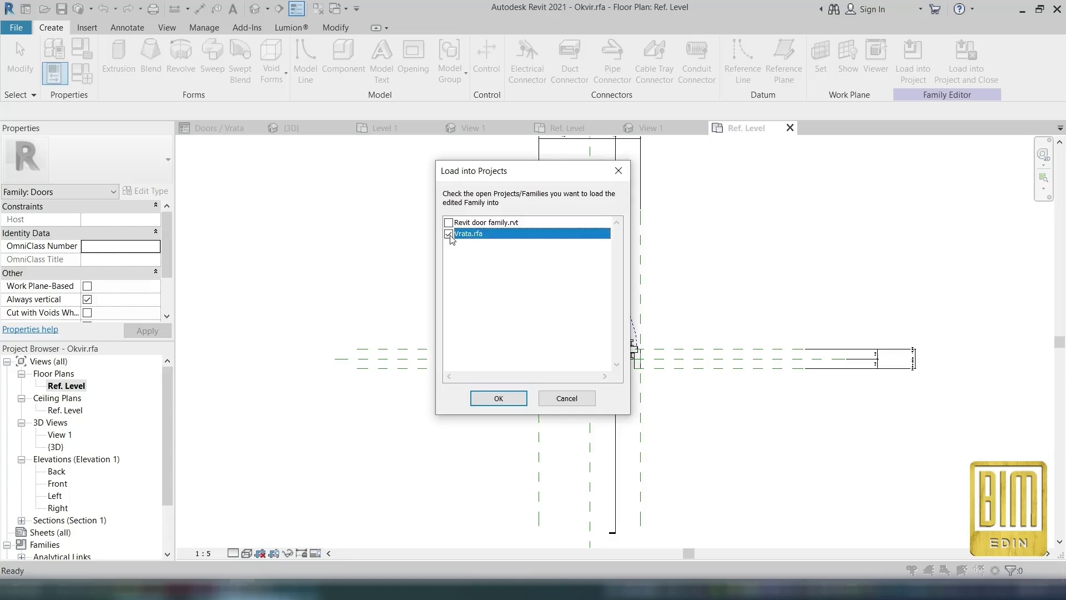
left_click(510, 409)
left_click(479, 295)
- Delete the Sirina stoka dimension from the Vrata door plan
scroll(411, 295, "up", 5)
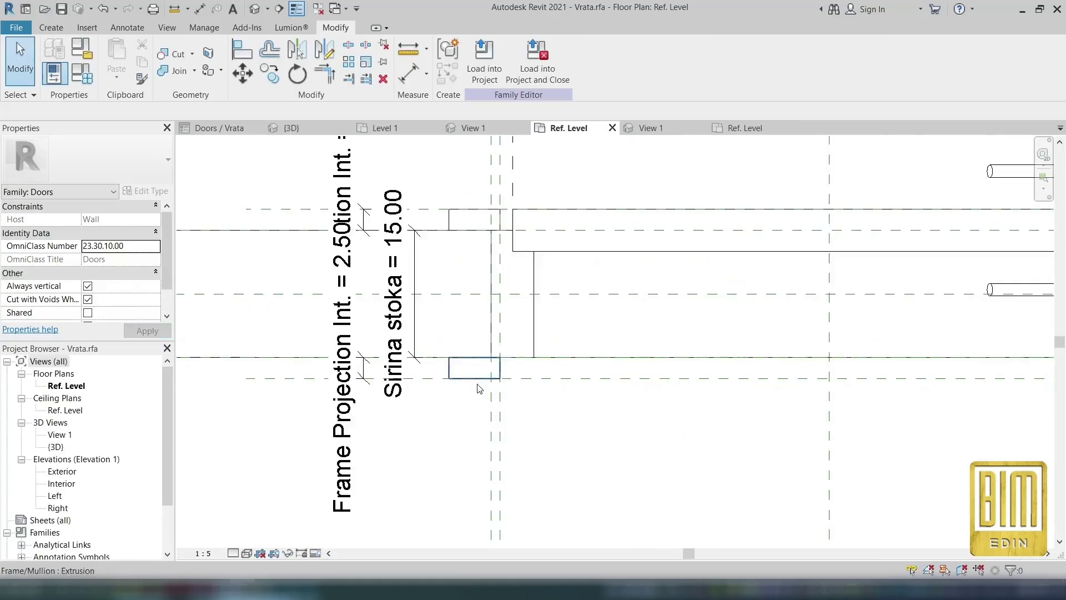
left_click(408, 292)
key("Delete")
- Pull the Okvir frame's lower edge and the lower trim's inner reference plane away from the wall face
left_click(541, 318)
scroll(541, 312, "down", 2)
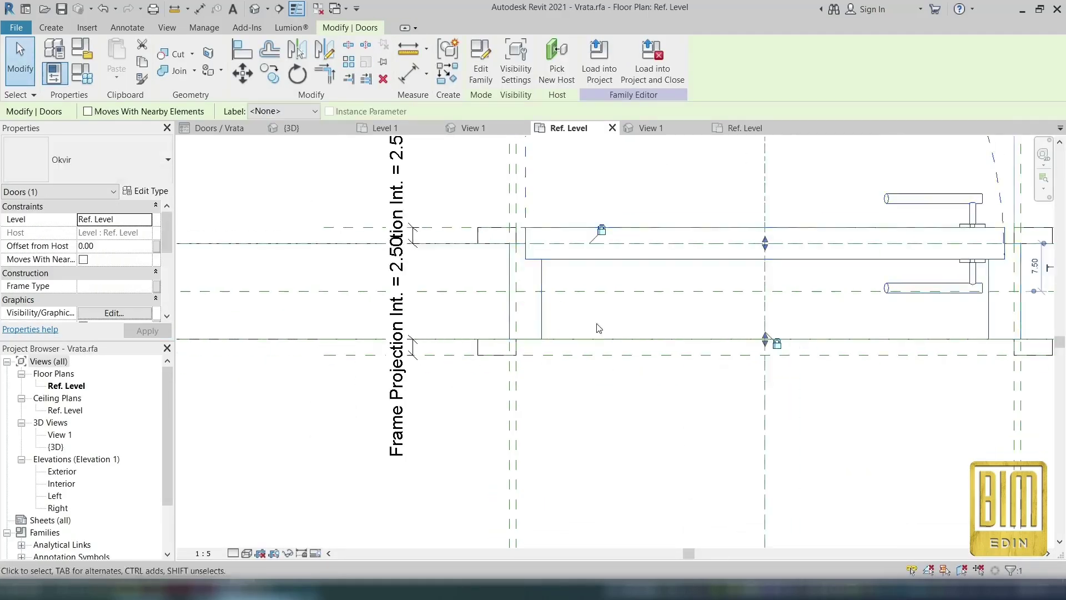
left_click_drag(764, 342, 759, 390)
scroll(507, 363, "up", 2)
left_click(436, 351)
left_click_drag(436, 351, 438, 380)
- Align the frame's lower edge and the trim reference plane to the lower wall face and lock the alignments
key("a")
key("l")
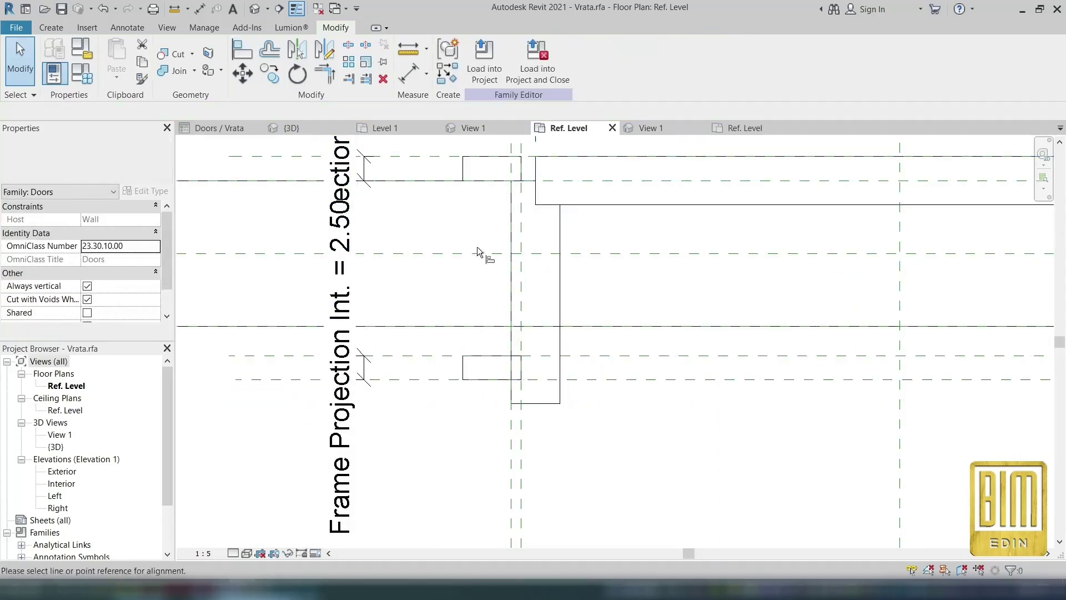
left_click(468, 328)
left_click(549, 403)
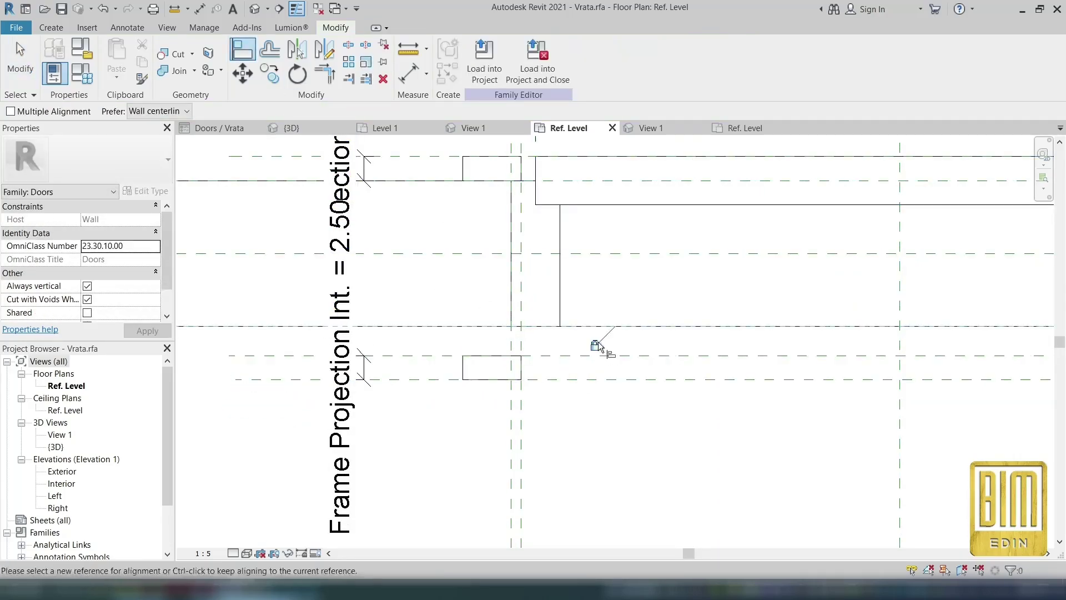
left_click(442, 354)
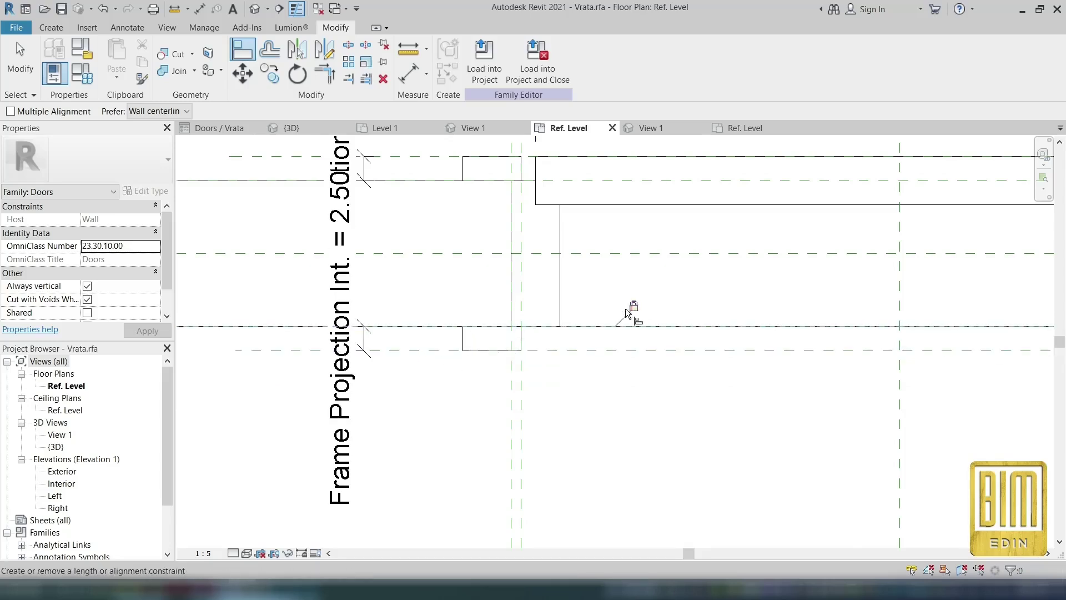
left_click(23, 67)
- Check the visibility settings of the upper frame trim extrusion without changing them
scroll(422, 372, "down", 2)
left_click(446, 258)
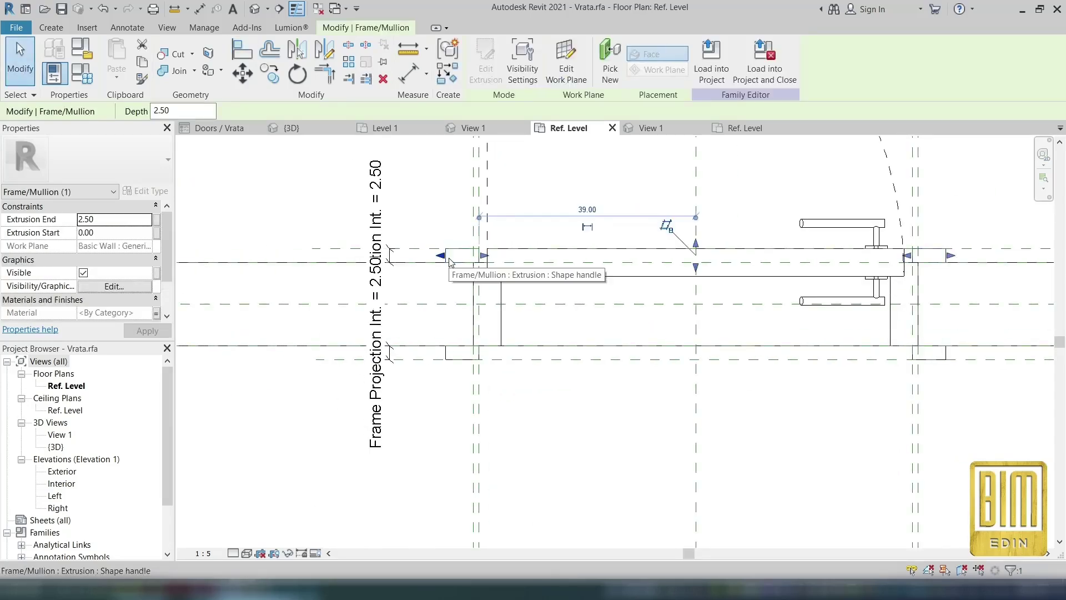
left_click(114, 287)
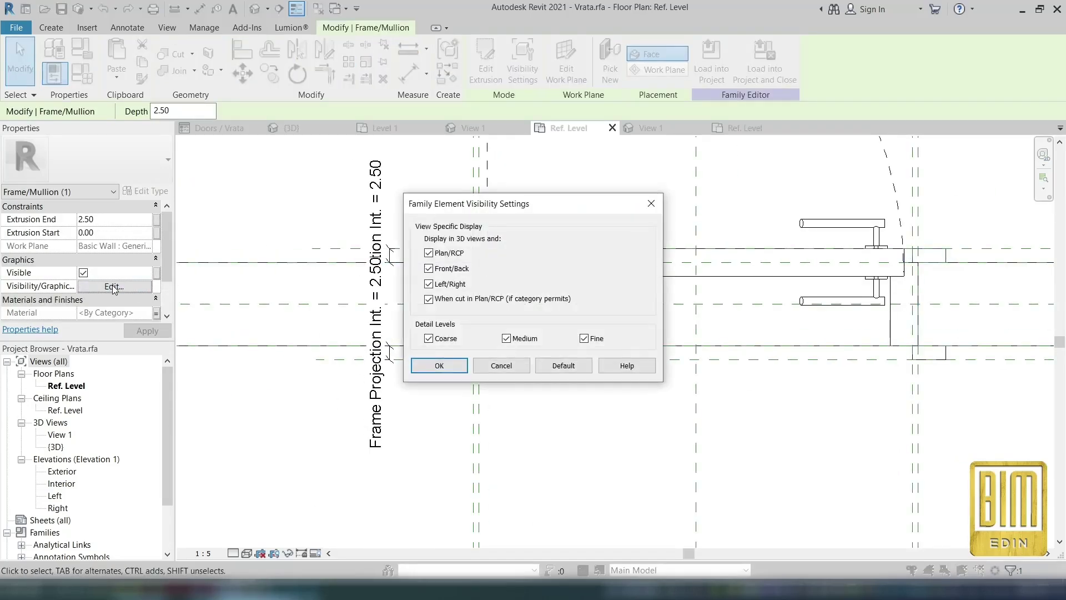
left_click(501, 365)
scroll(469, 315, "up", 1)
key("Escape")
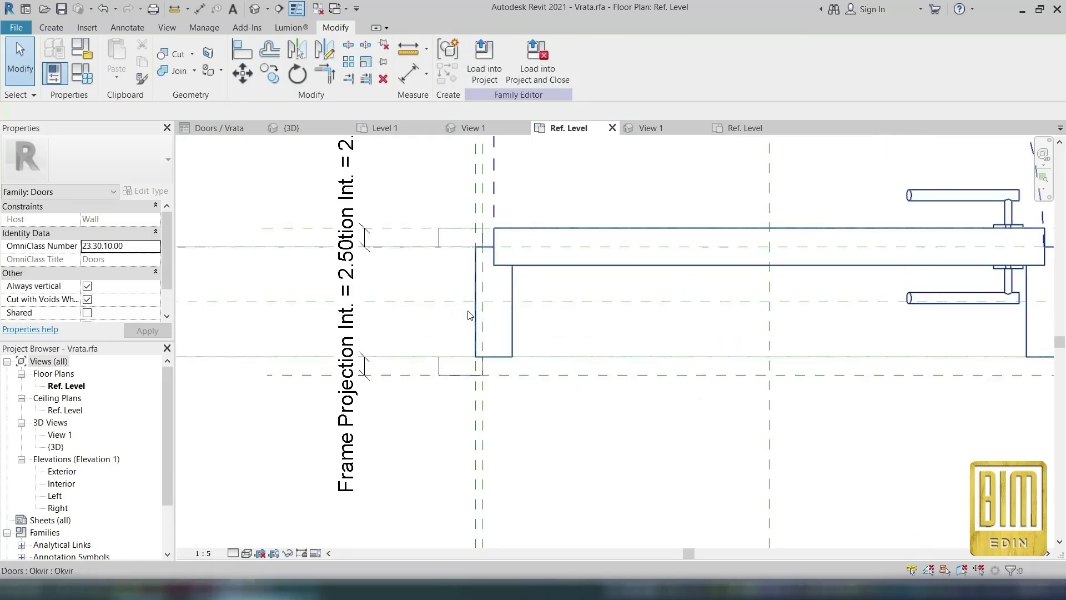
- Load the updated Vrata family into Revit door family.rvt and select the placed door
scroll(469, 315, "down", 1)
left_click(484, 61)
left_click(449, 234)
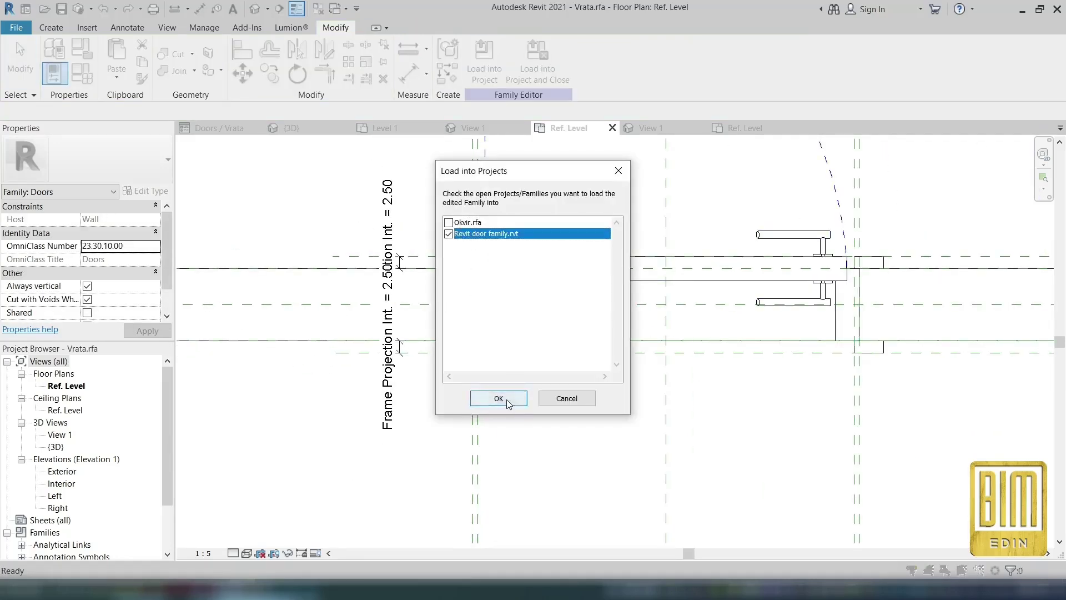
left_click(498, 398)
left_click(608, 305)
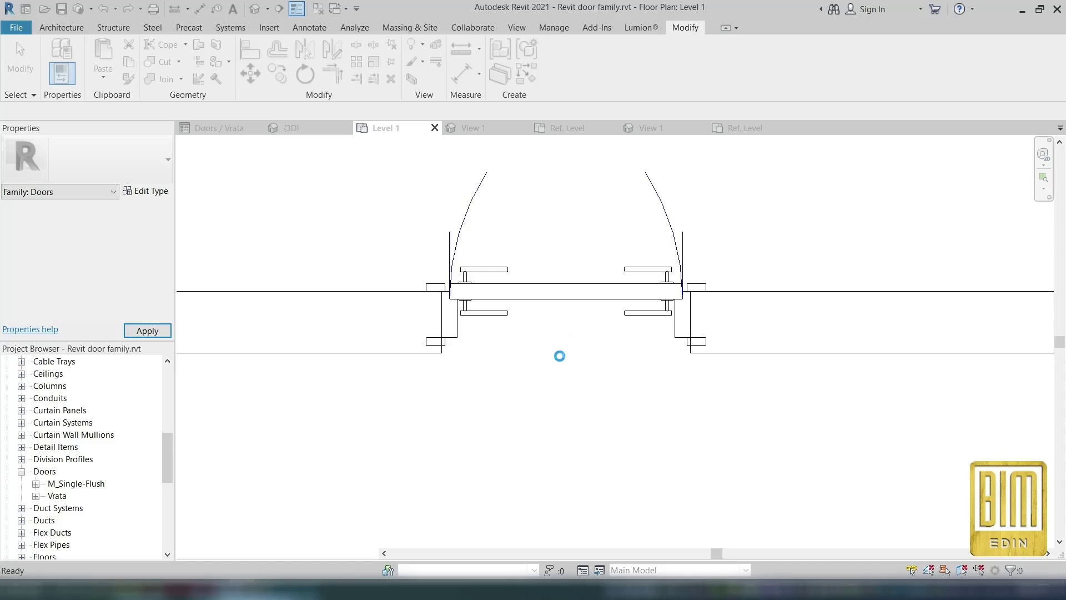
left_click(550, 323)
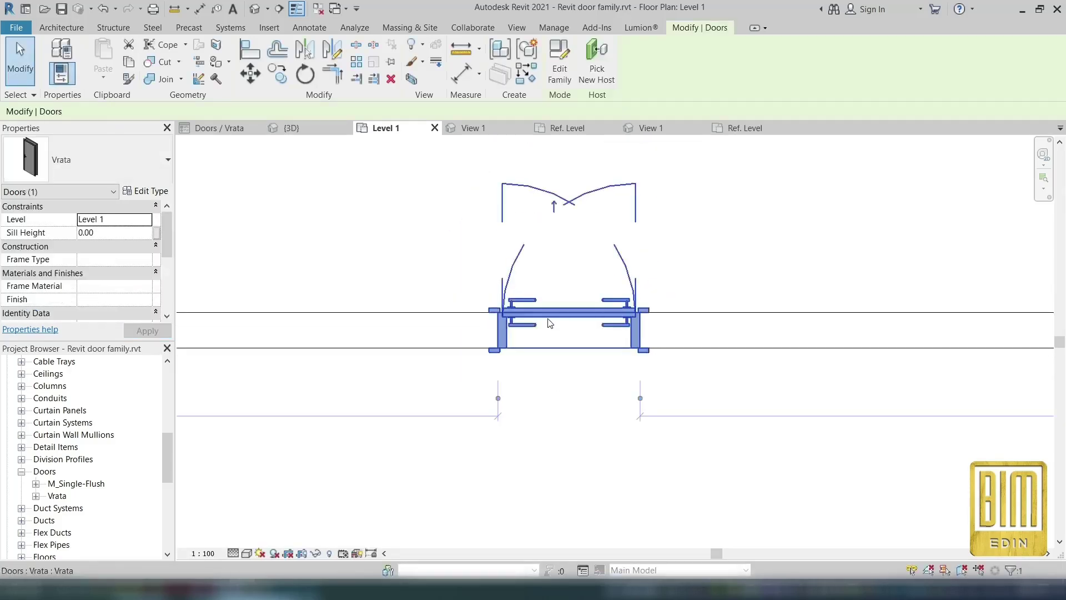
- Duplicate the selected door's type as "Vrata lijevo otvaranje 90x210 cm"
scroll(549, 323, "up", 2)
left_click(145, 191)
left_click(345, 122)
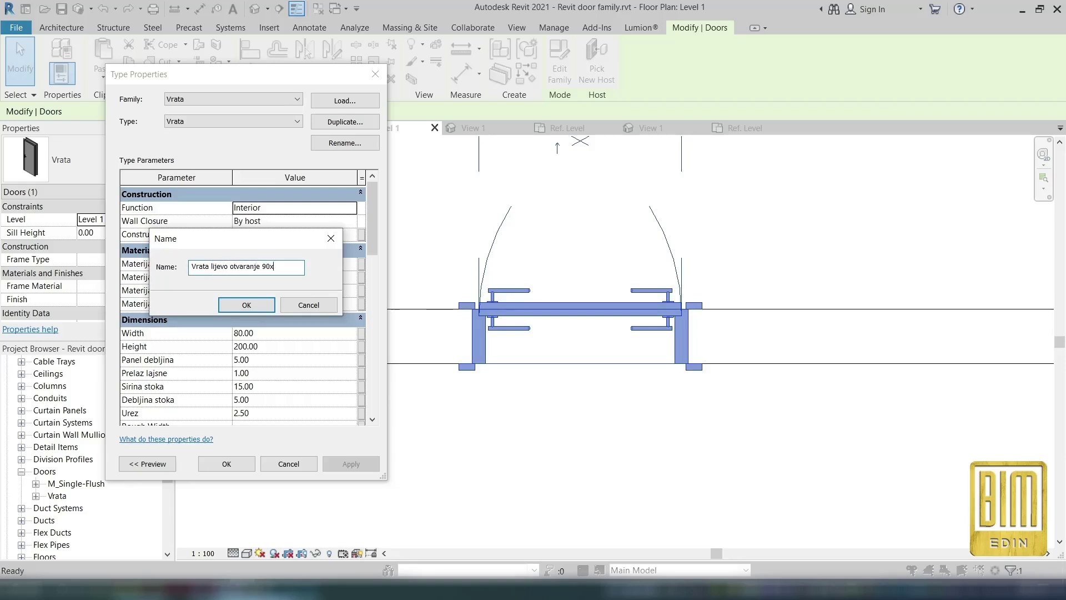
left_click(246, 305)
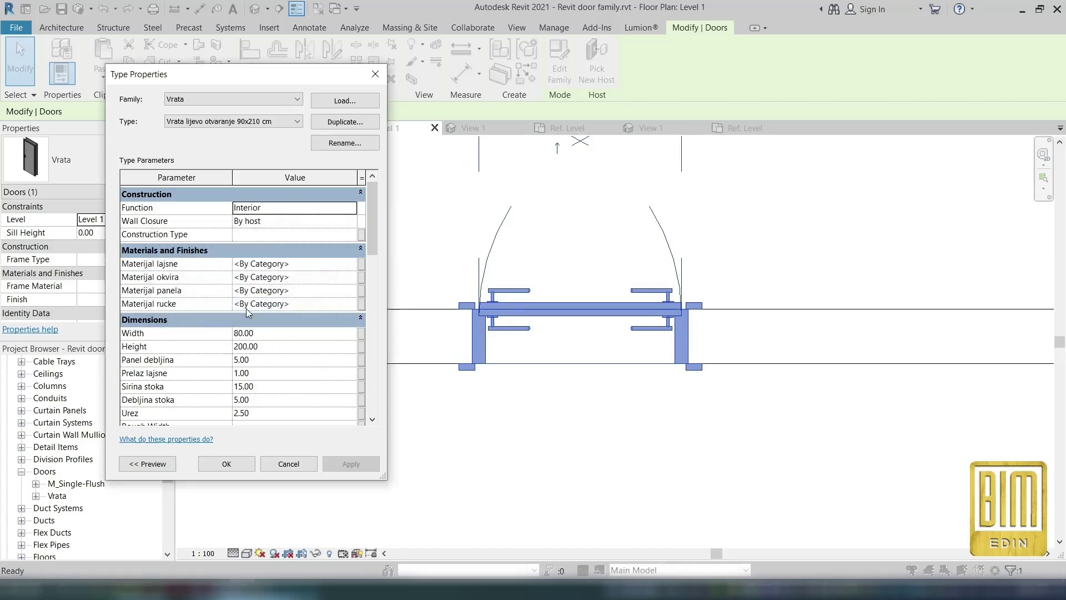
- Set the left-opening type's width to 90 and height to 210, and turn off its Desno otvaranje option
scroll(300, 300, "down", 1)
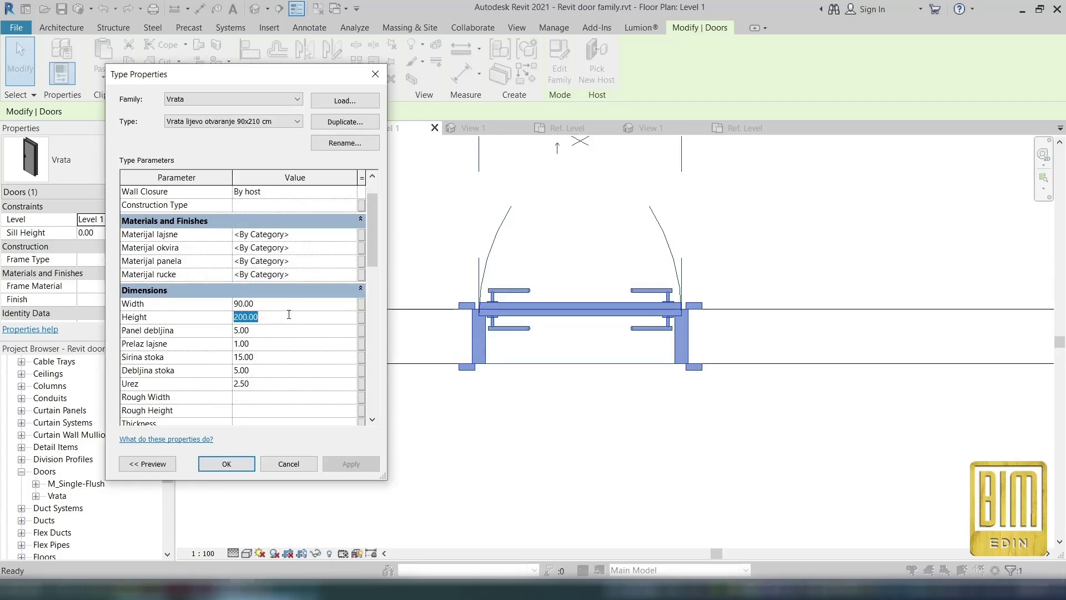
scroll(282, 366, "down", 5)
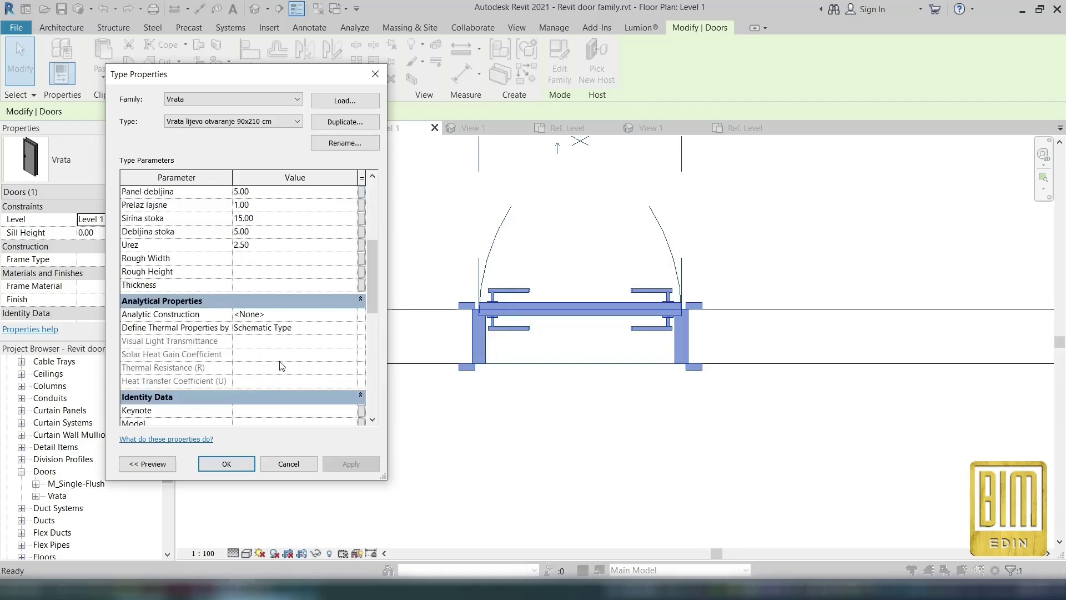
scroll(282, 366, "down", 4)
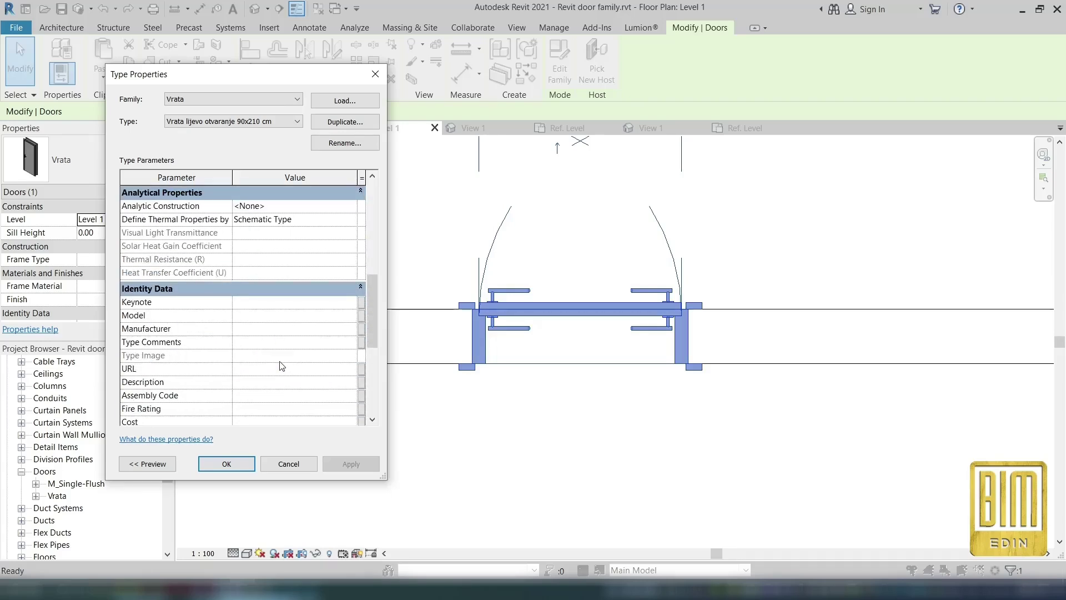
scroll(282, 365, "down", 8)
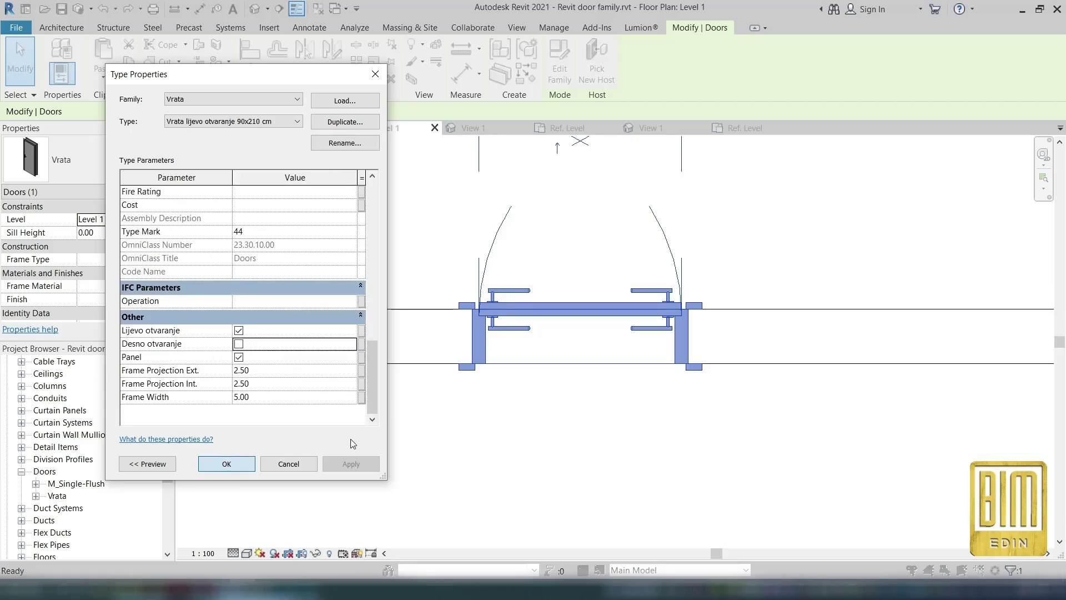
key("Return")
left_click(350, 415)
- Find the Door - Frame material and choose it for the door type's Materijal okvira parameter
left_click(454, 306)
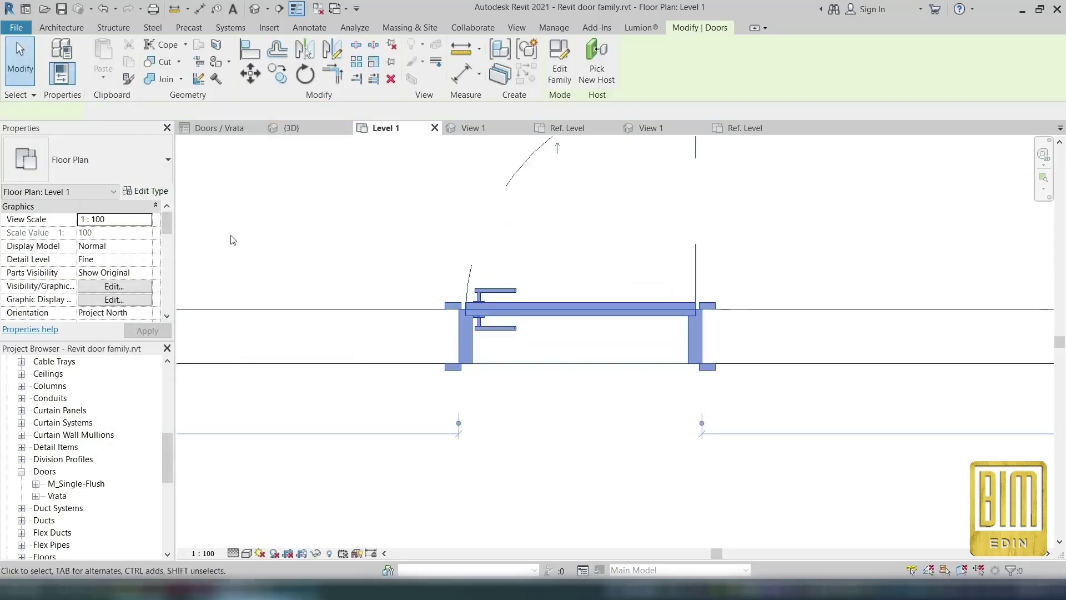
left_click(147, 191)
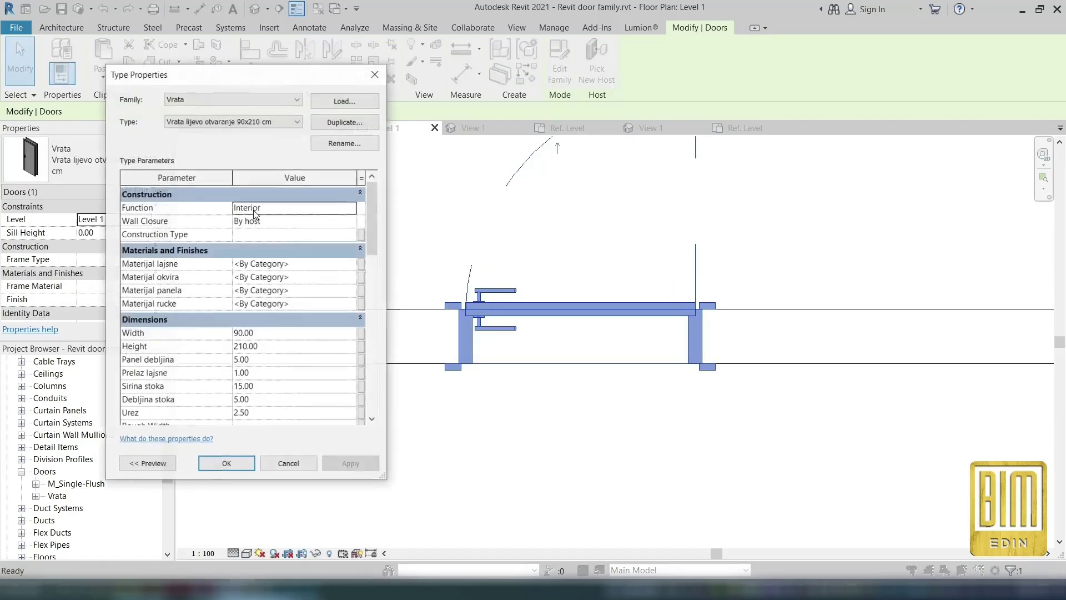
left_click(350, 277)
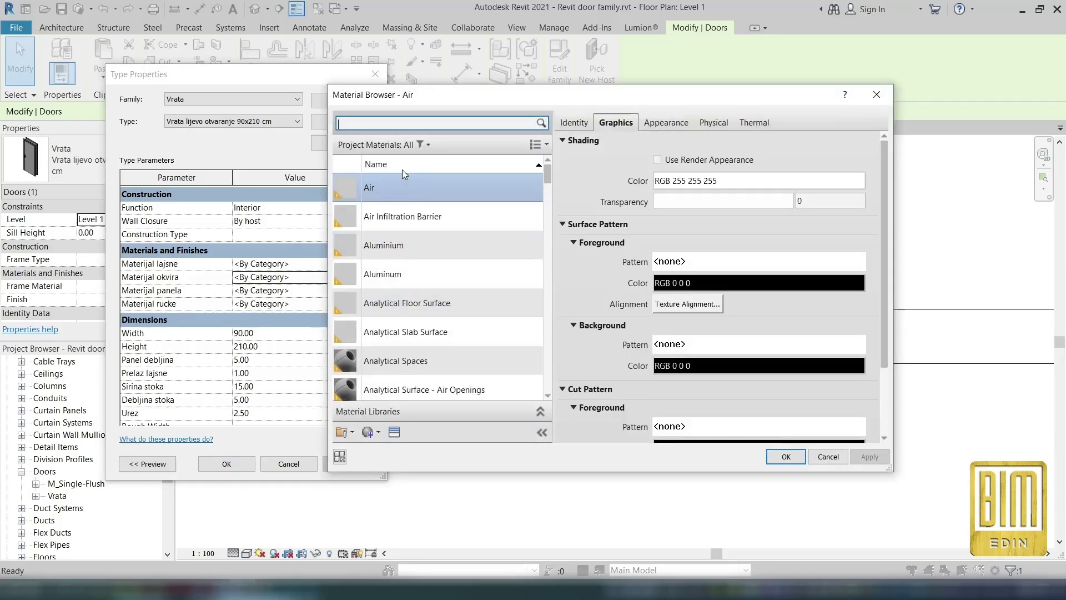
type("door")
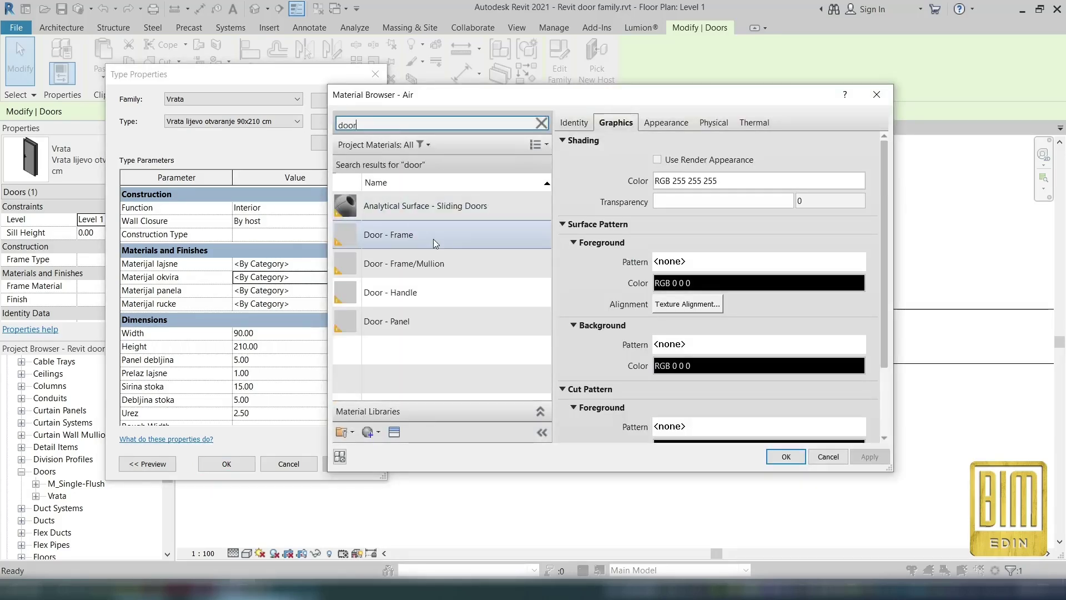
left_click(437, 233)
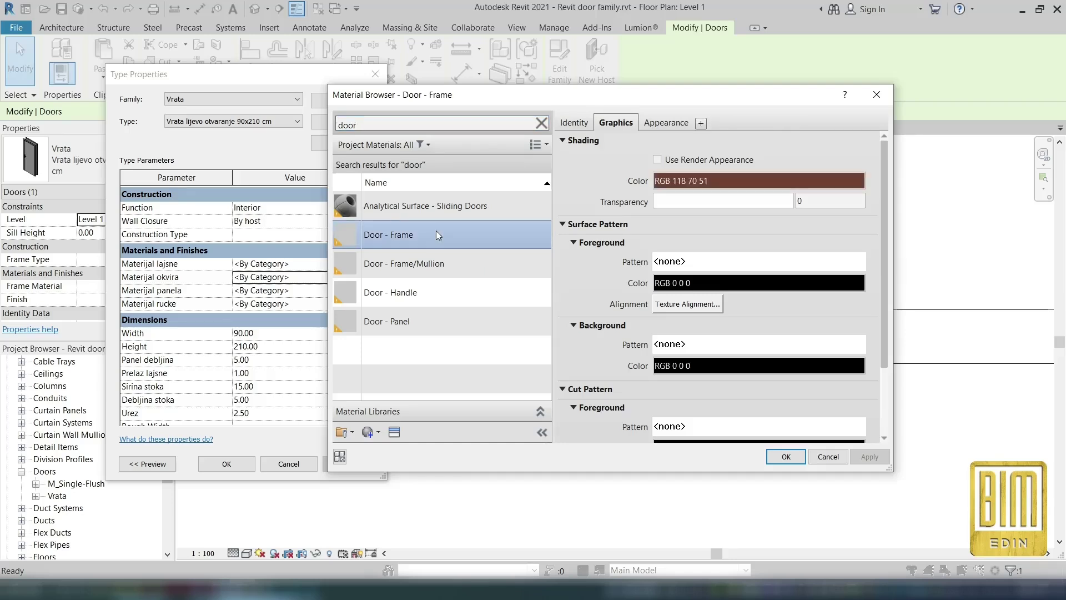
- Give the Door - Frame material a solid fill cut foreground pattern in brown, RGB 120-085-033, and assign it to the frame
scroll(729, 317, "down", 3)
left_click(747, 364)
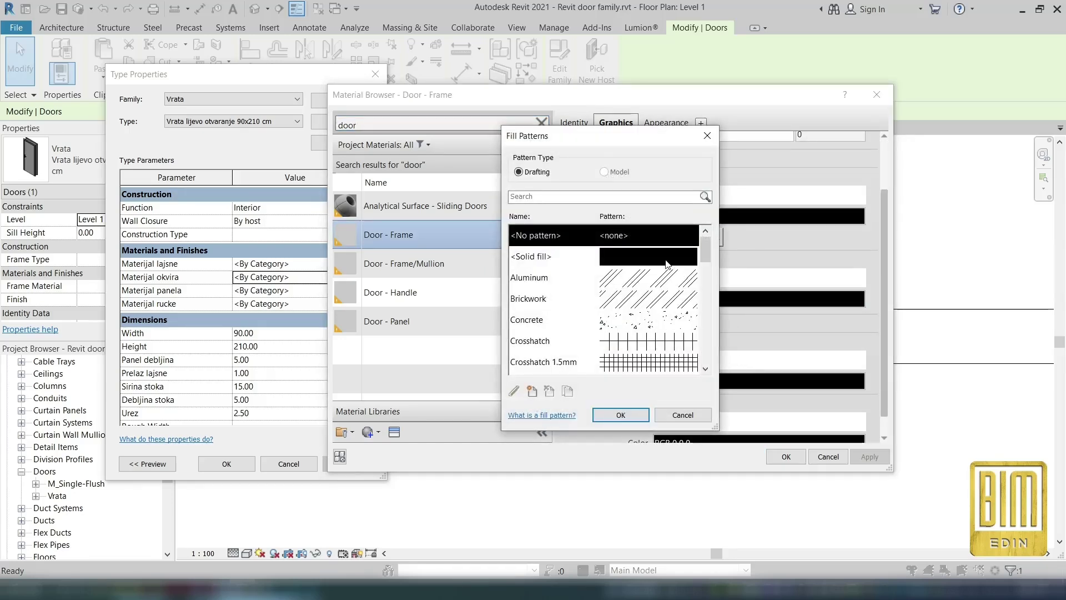
left_click(668, 258)
left_click(621, 414)
left_click(713, 382)
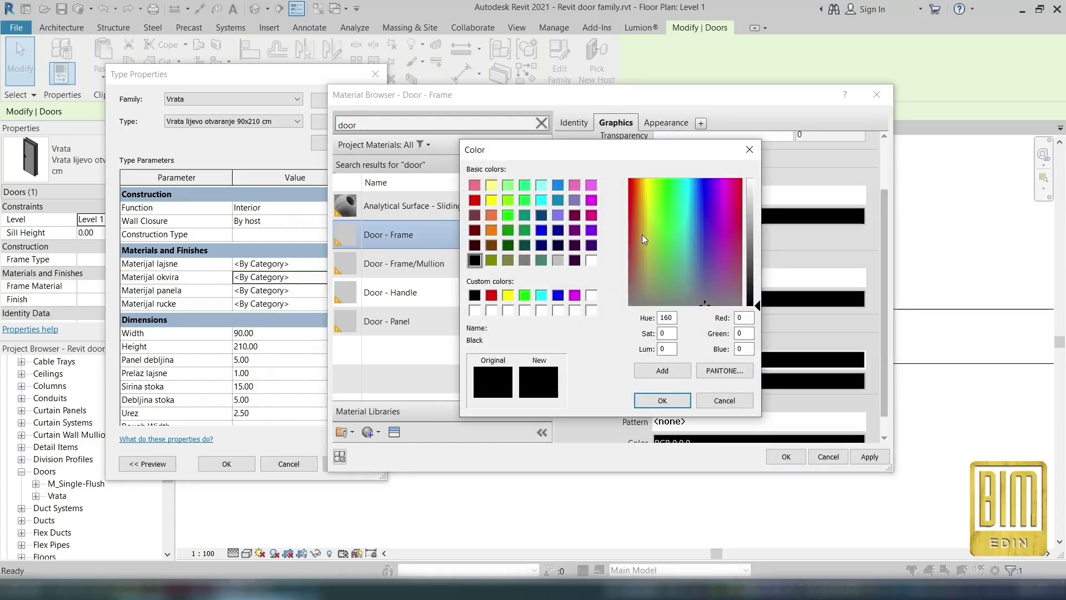
left_click_drag(759, 295, 756, 261)
left_click(750, 268)
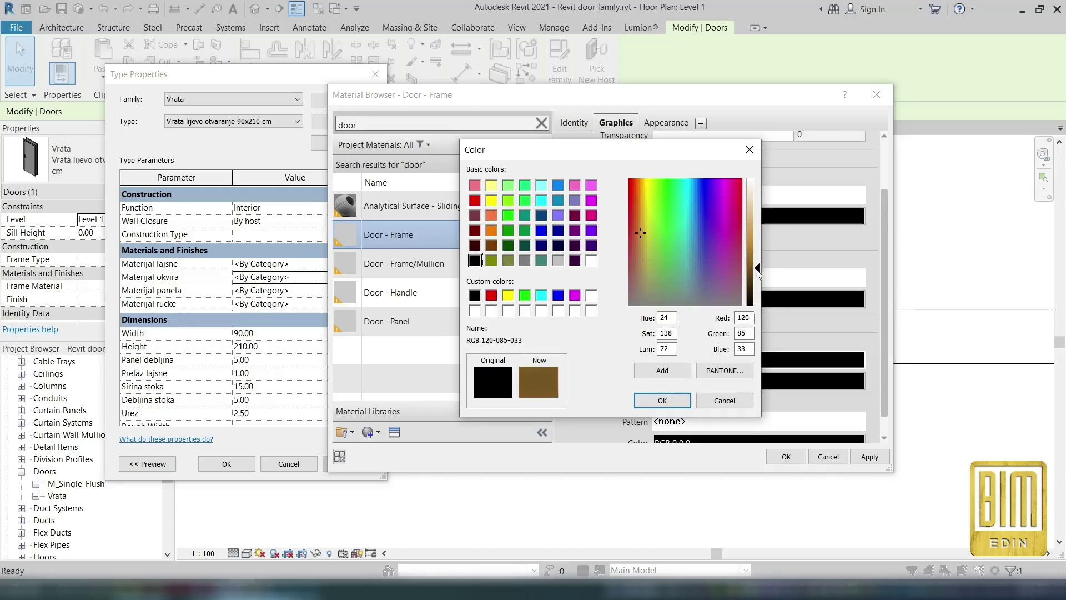
left_click(662, 400)
left_click(786, 457)
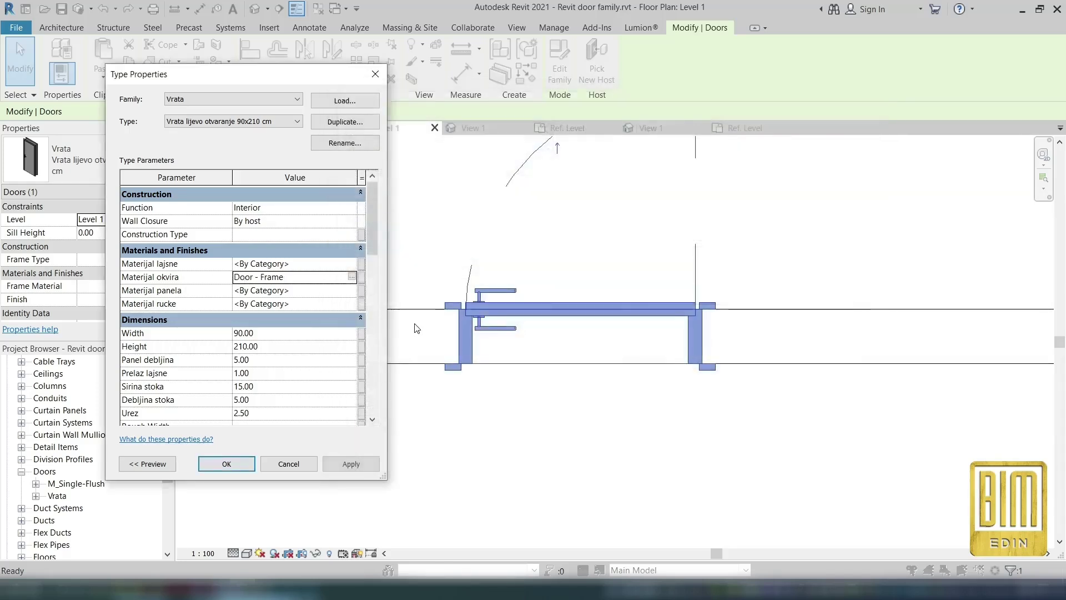
- Assign Door - Frame to Materijal lajsne and Door - Panel to Materijal panela, and accept the type changes
left_click(314, 262)
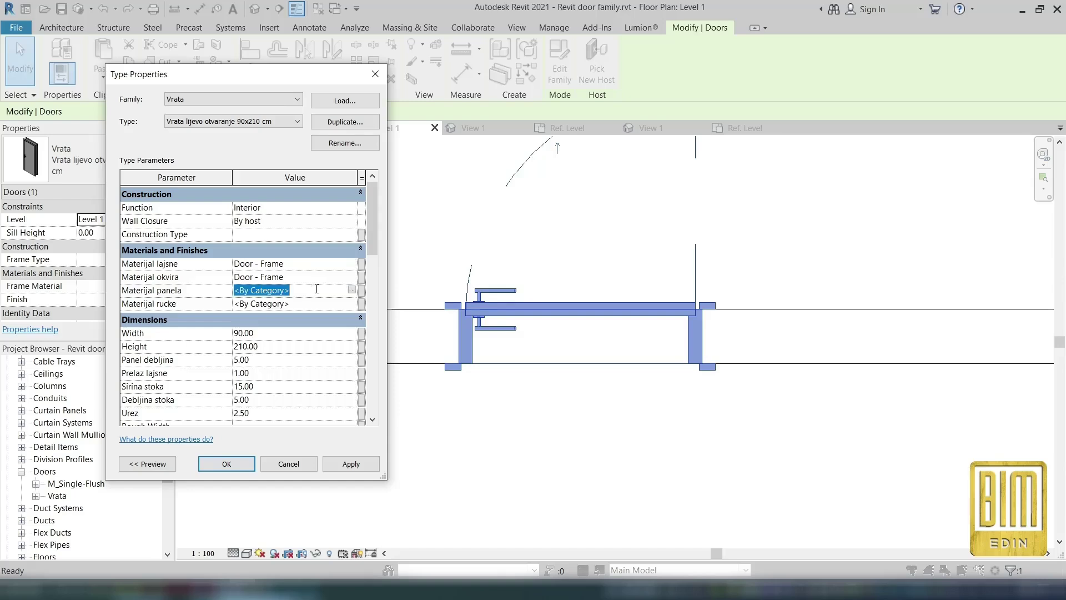
left_click(352, 290)
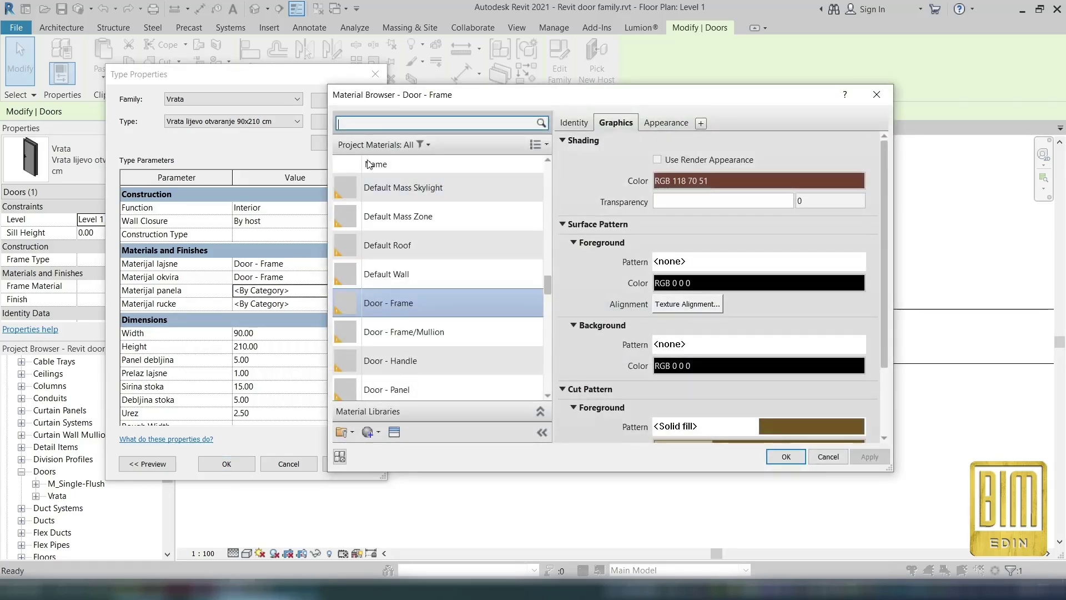
left_click(426, 388)
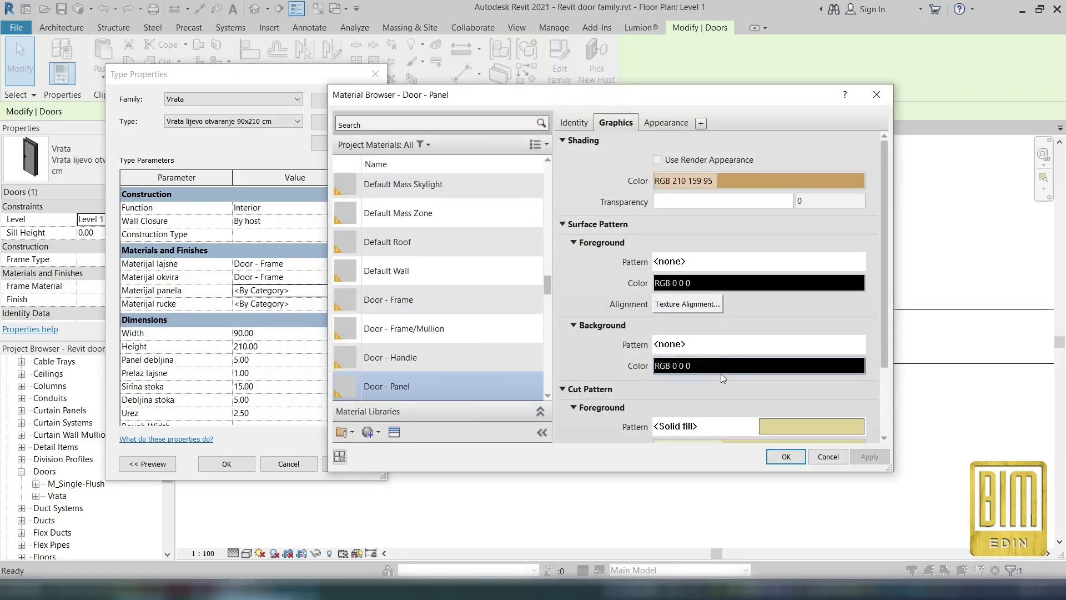
scroll(723, 377, "down", 2)
left_click(786, 456)
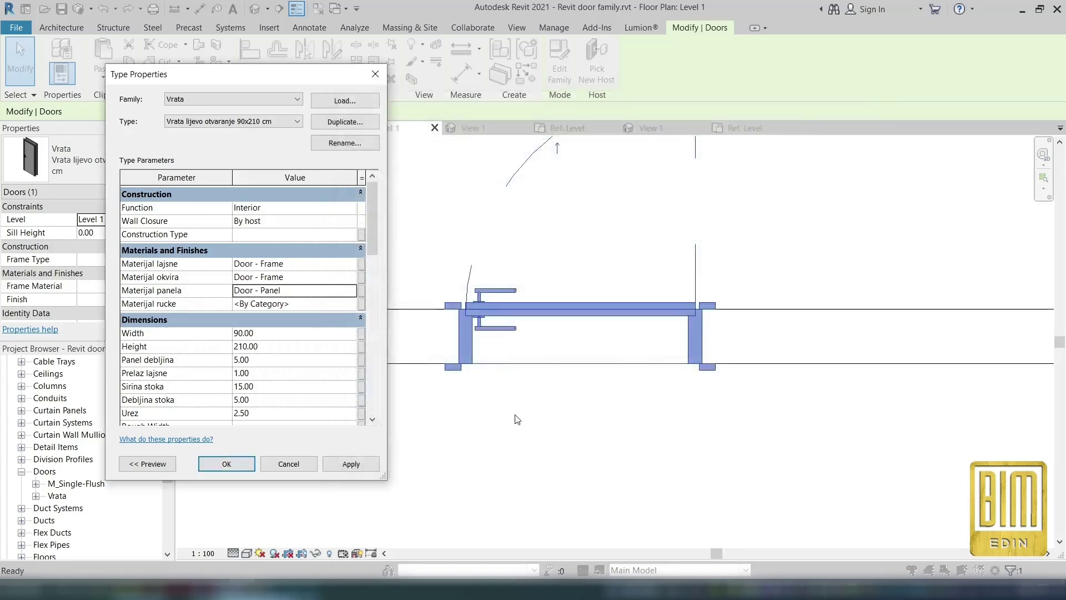
left_click(226, 463)
- Copy the left-opening door along the same wall to its right
scroll(522, 388, "down", 2)
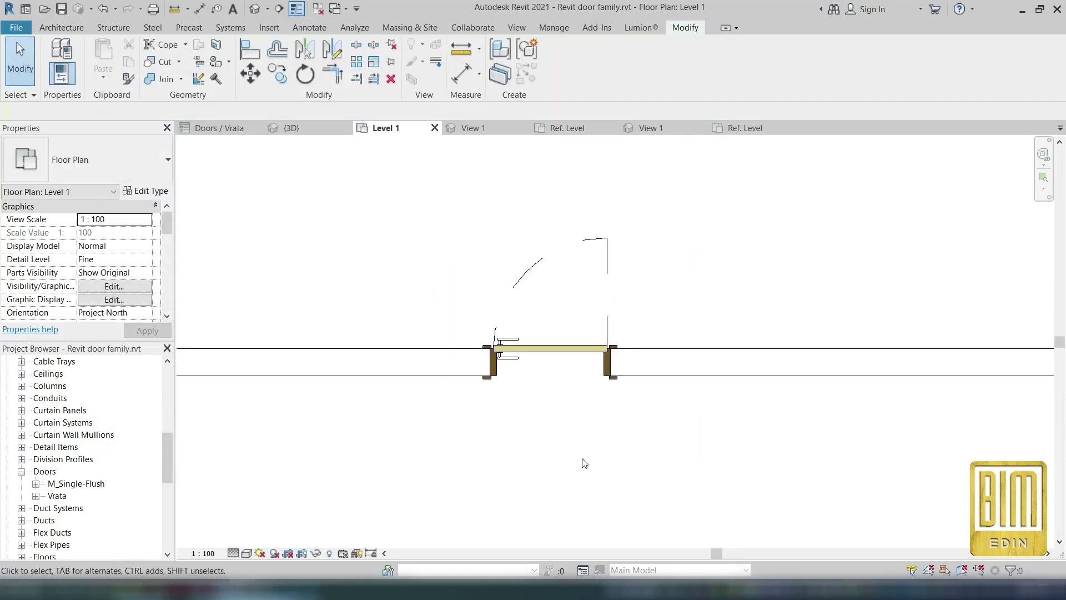
left_click(559, 357)
key("c")
key("o")
left_click(756, 354)
key("Escape")
- Duplicate the copied door's type as "Vrata desno otvaranje 90x210 cm"
left_click(730, 347)
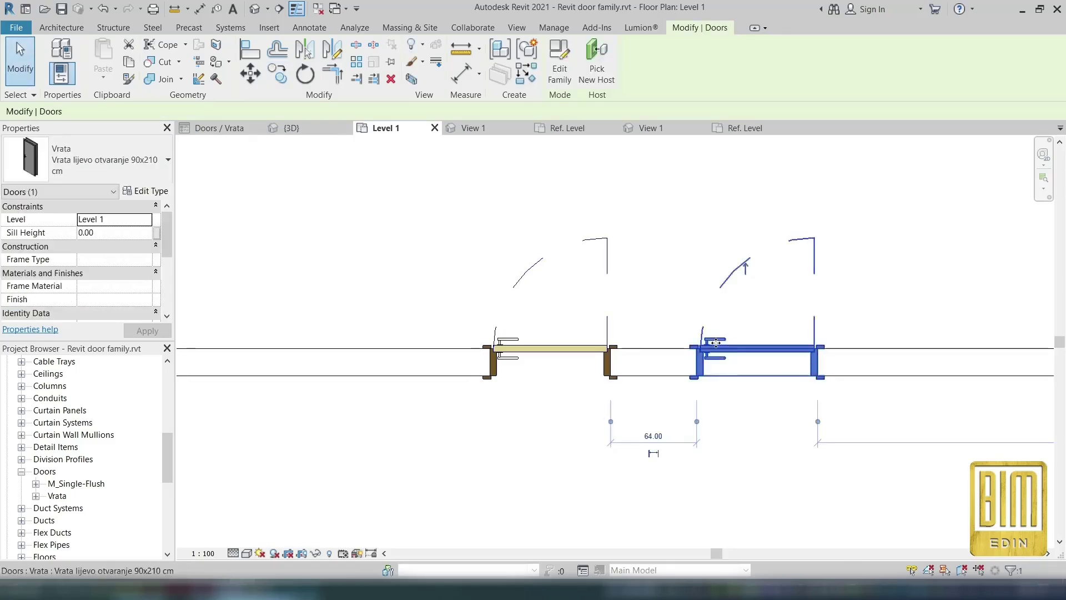
left_click(145, 190)
left_click(345, 121)
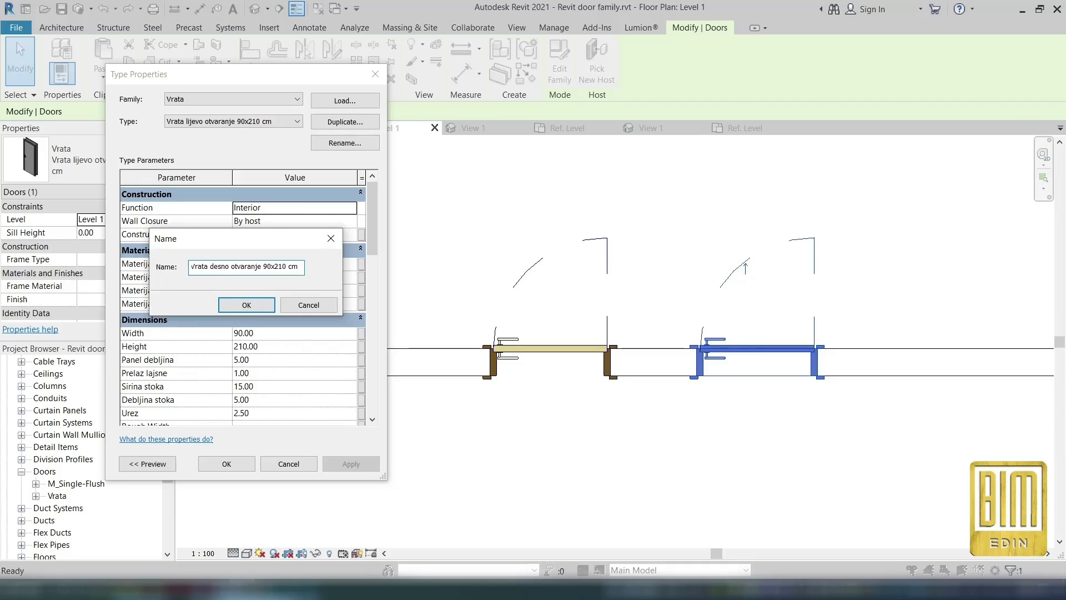
left_click(243, 306)
- Turn off Lijevo otvaranje and turn on Desno otvaranje for the right-opening door type
scroll(271, 376, "down", 10)
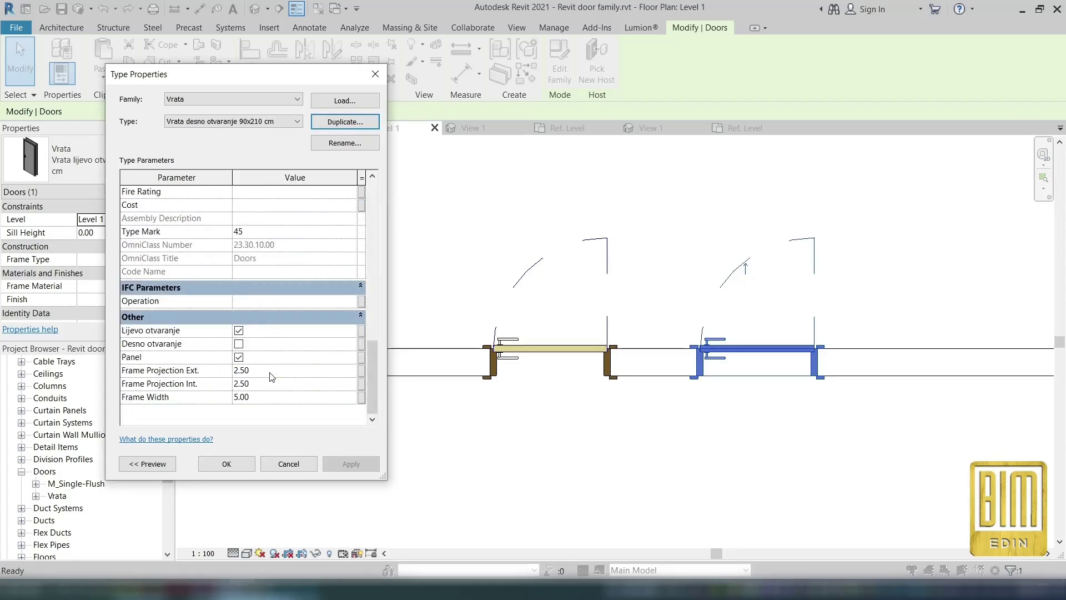
left_click(238, 330)
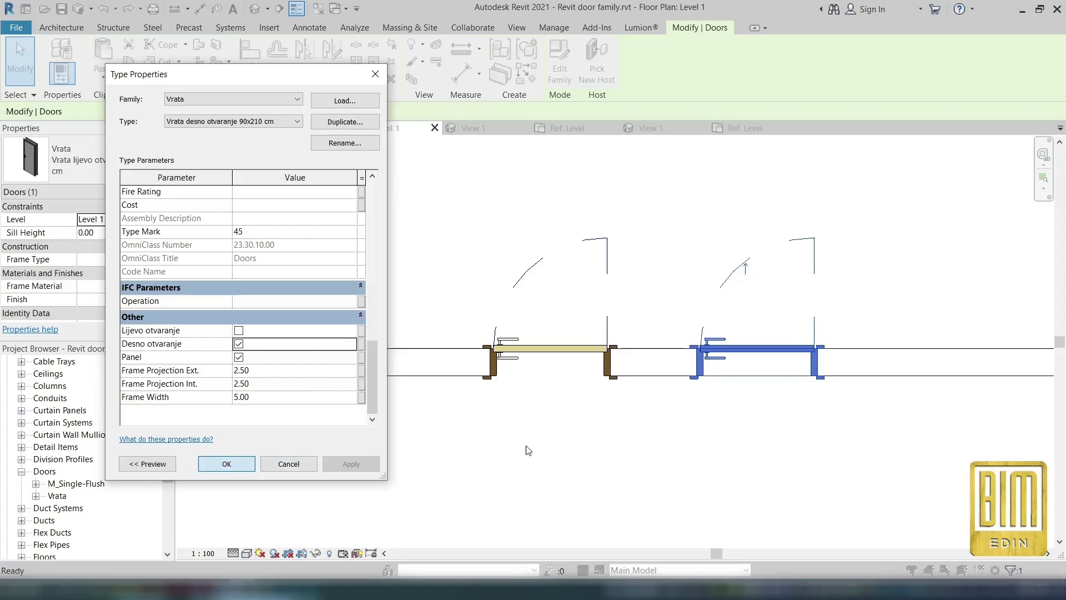
key("Return")
left_click(454, 238)
- Test flipping both placed doors to the other side of the wall and back to their original orientation
scroll(707, 202, "down", 2)
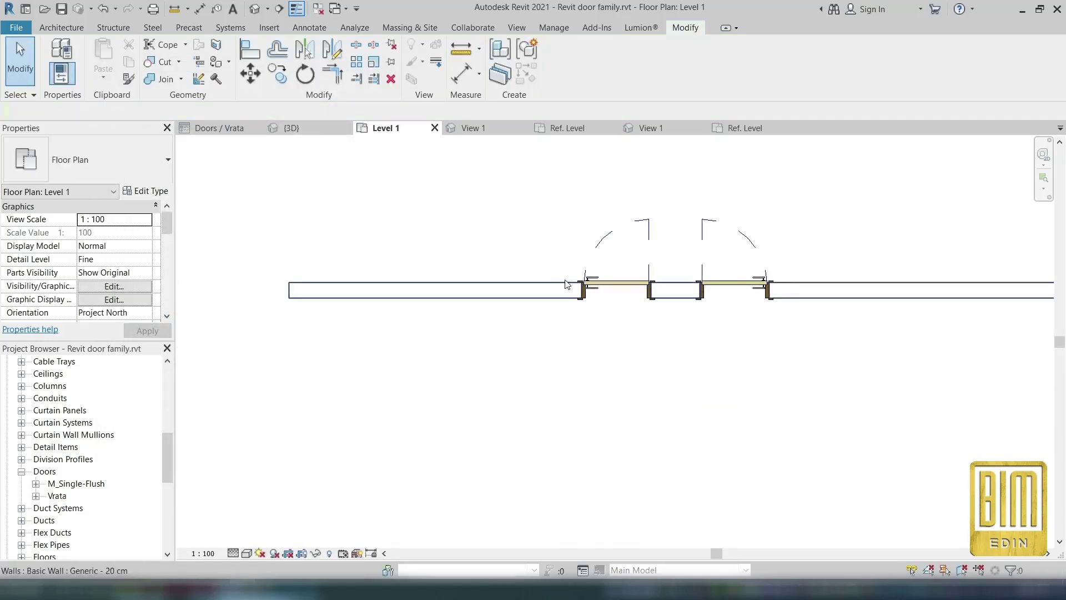
left_click(623, 292)
left_click(552, 230)
scroll(555, 272, "up", 2)
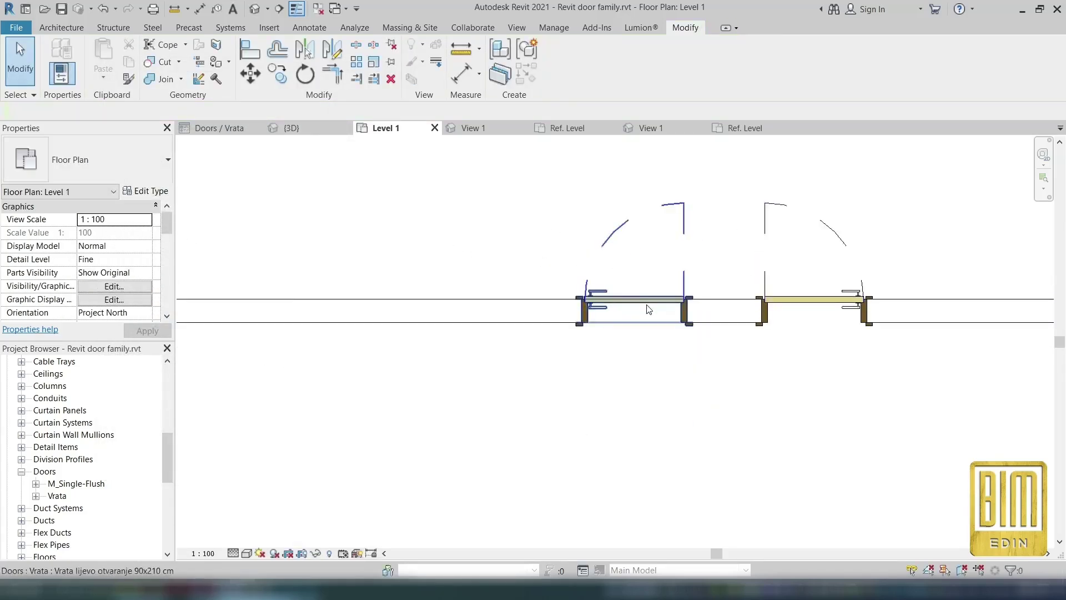
left_click(649, 310)
key("space")
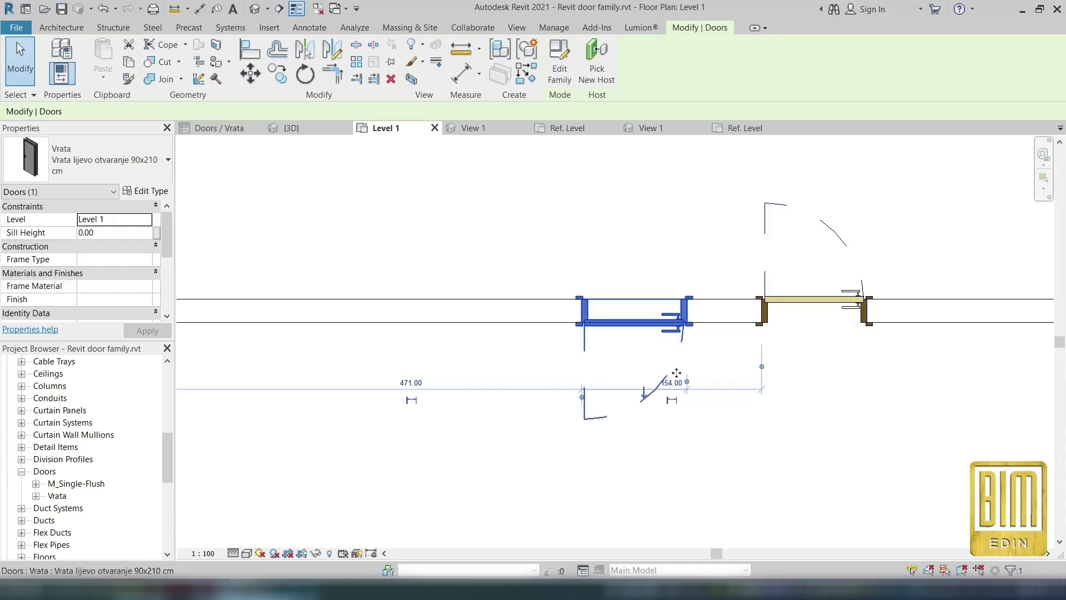
left_click(644, 392)
left_click(794, 300)
left_click(804, 231)
key("space")
left_click(638, 236)
- Open the Doors / Vrata legend and delete everything placed in it
scroll(83, 465, "down", 2)
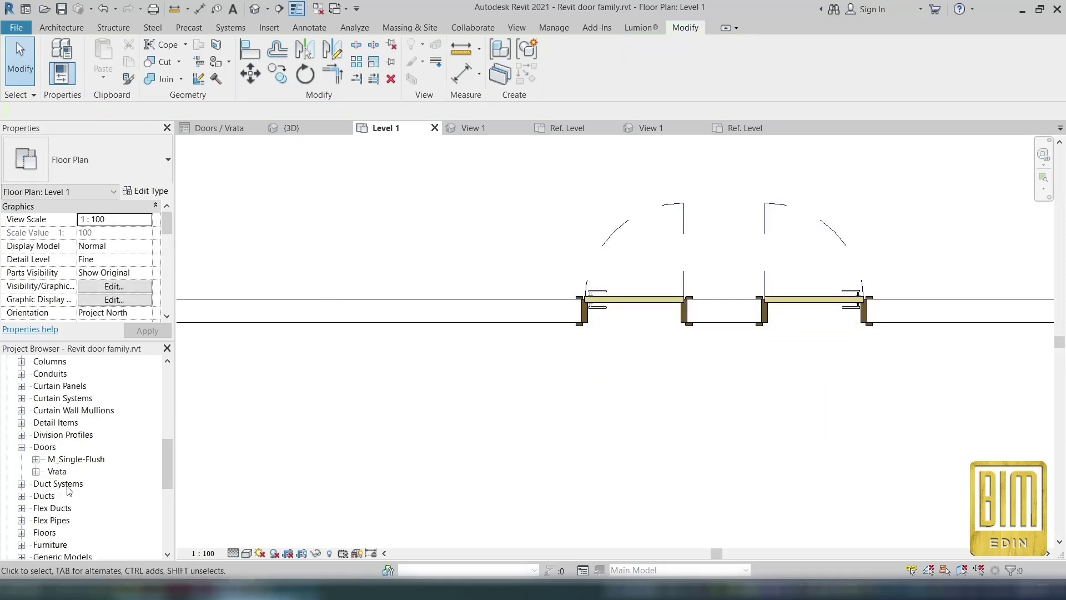
scroll(56, 444, "up", 4)
left_click(7, 426)
left_click(8, 426)
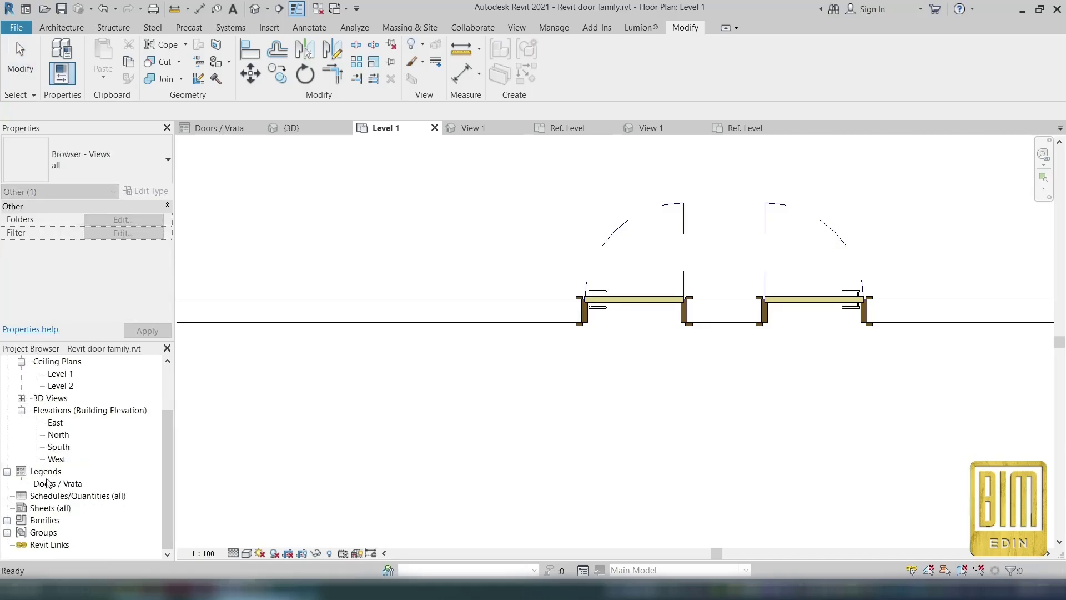
double_click(48, 482)
left_click_drag(693, 166, 401, 429)
key("Delete")
- Place four legend components in a horizontal row across the empty legend
left_click(310, 27)
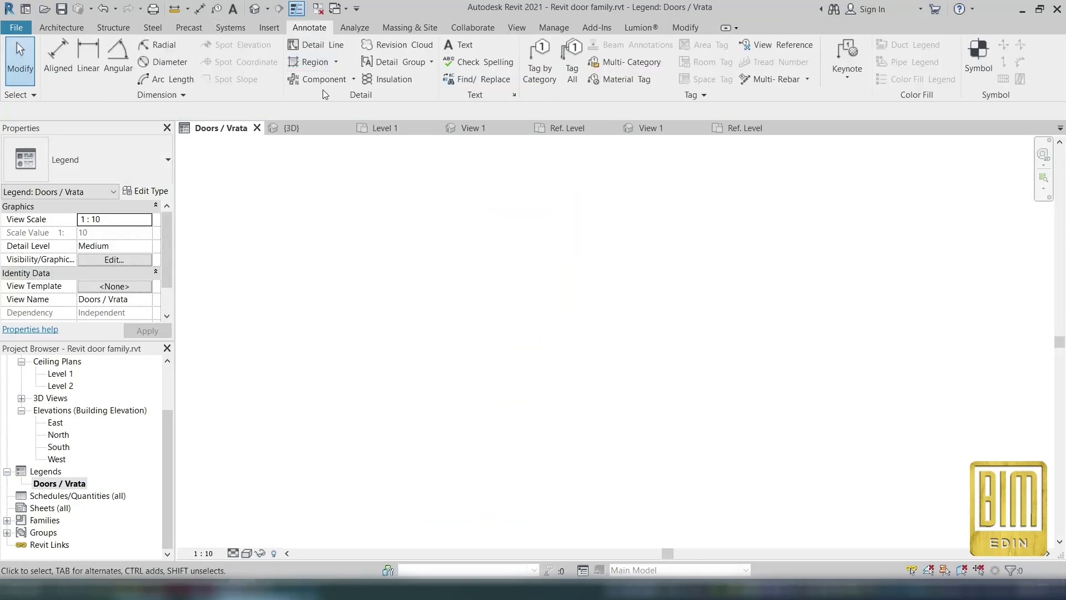
left_click(324, 79)
left_click(613, 357)
left_click(767, 360)
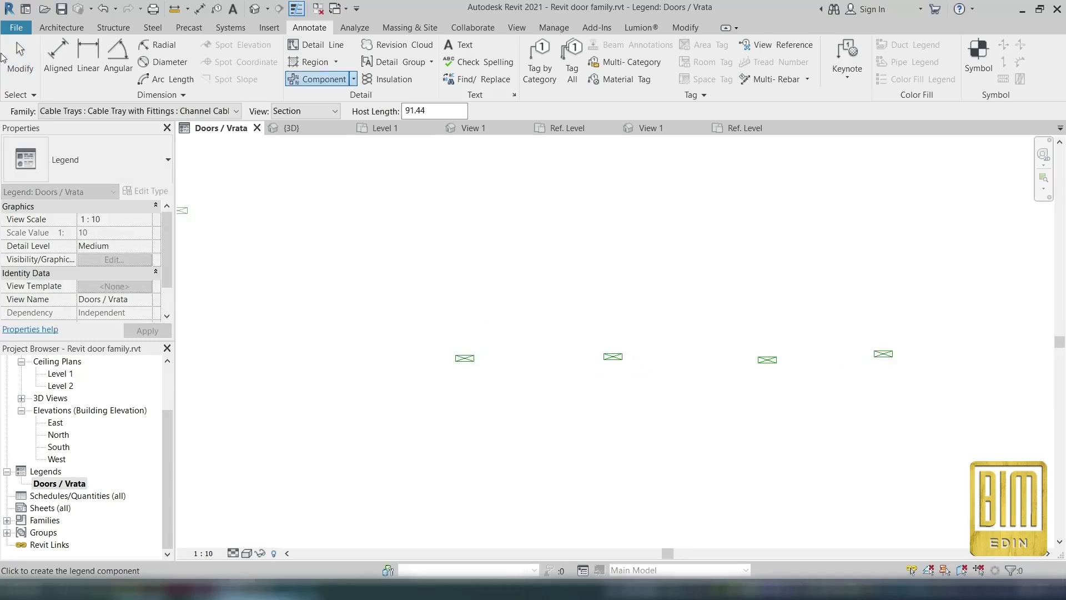
left_click(20, 61)
- Change the leftmost legend component to Doors : Vrata : Vrata desno otvaranje 90x210 cm
left_click(465, 357)
left_click(364, 111)
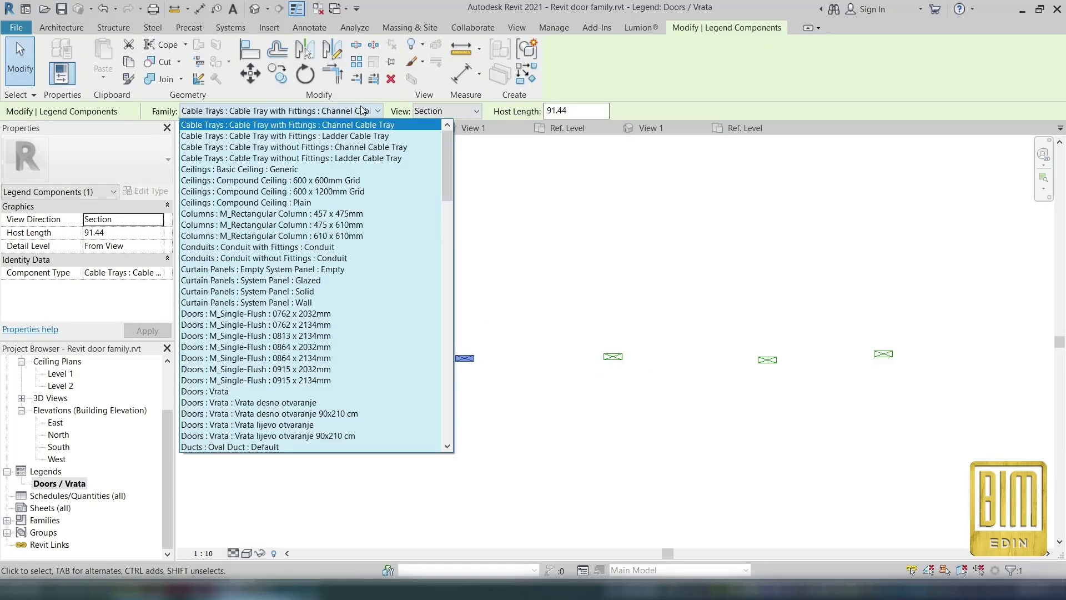
left_click(297, 414)
scroll(459, 416, "up", 2)
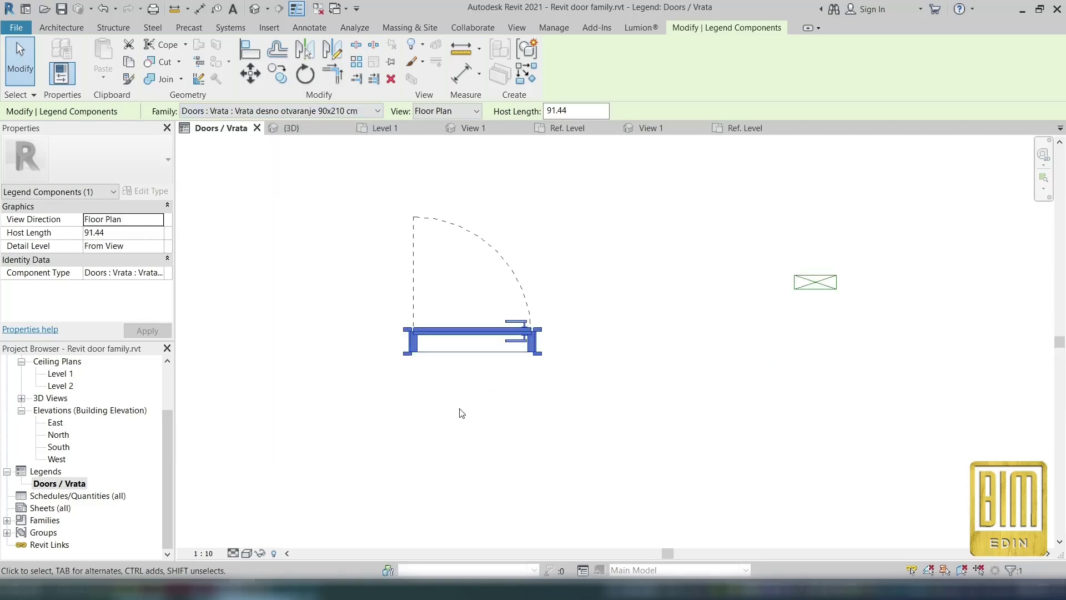
- Set the host length of the right-opening door's legend component to 150 and reselect the component
left_click(134, 237)
type("15")
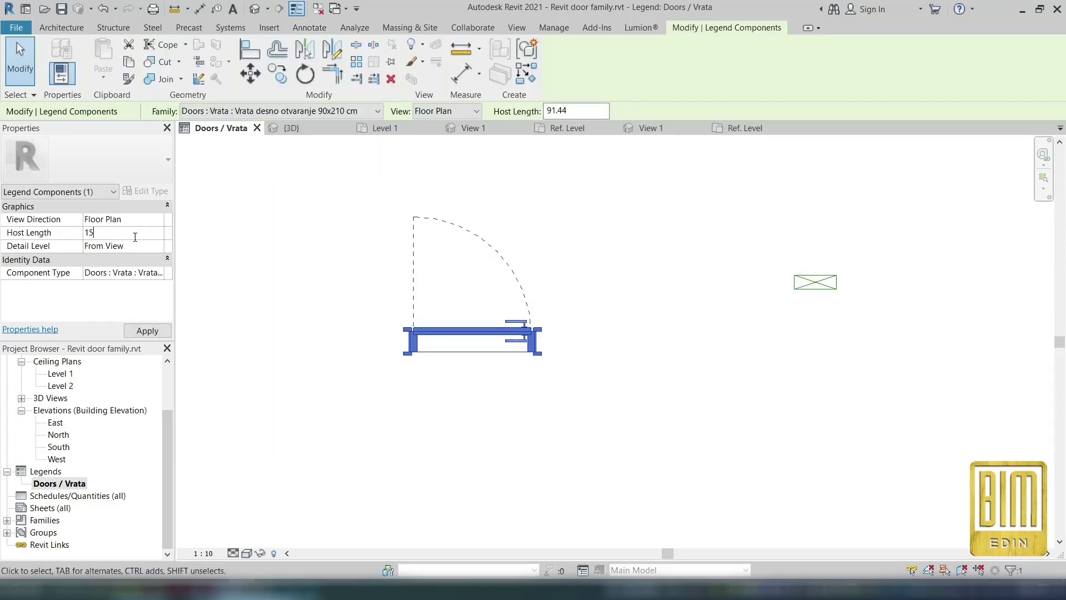
type("0")
left_click(578, 249)
scroll(578, 249, "down", 3)
left_click(470, 259)
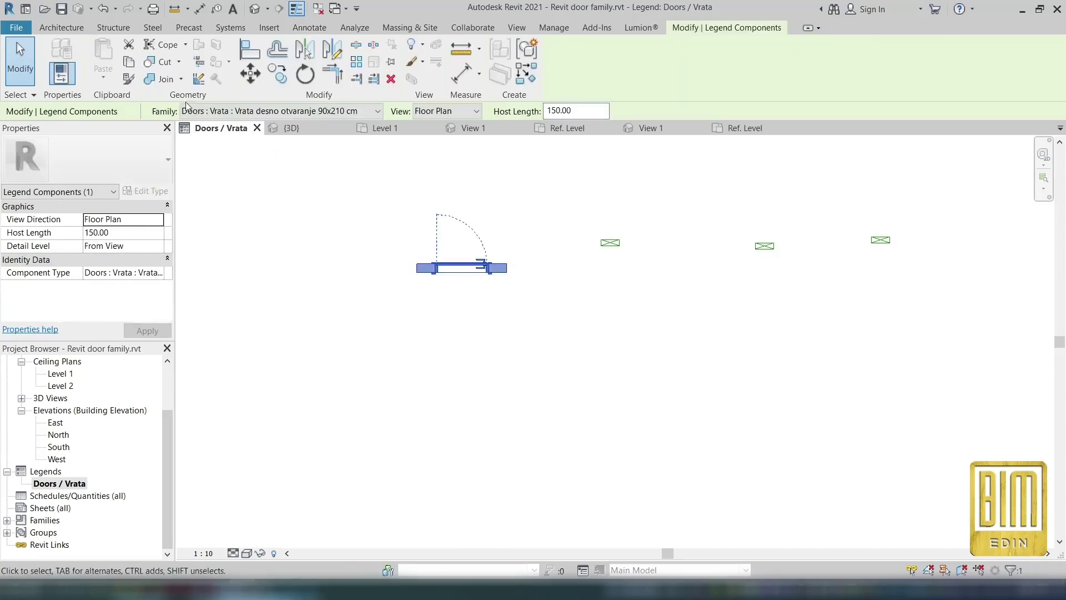
- Set the second and third legend components of the right-opening door to opposite elevation views of the door
left_click(266, 148)
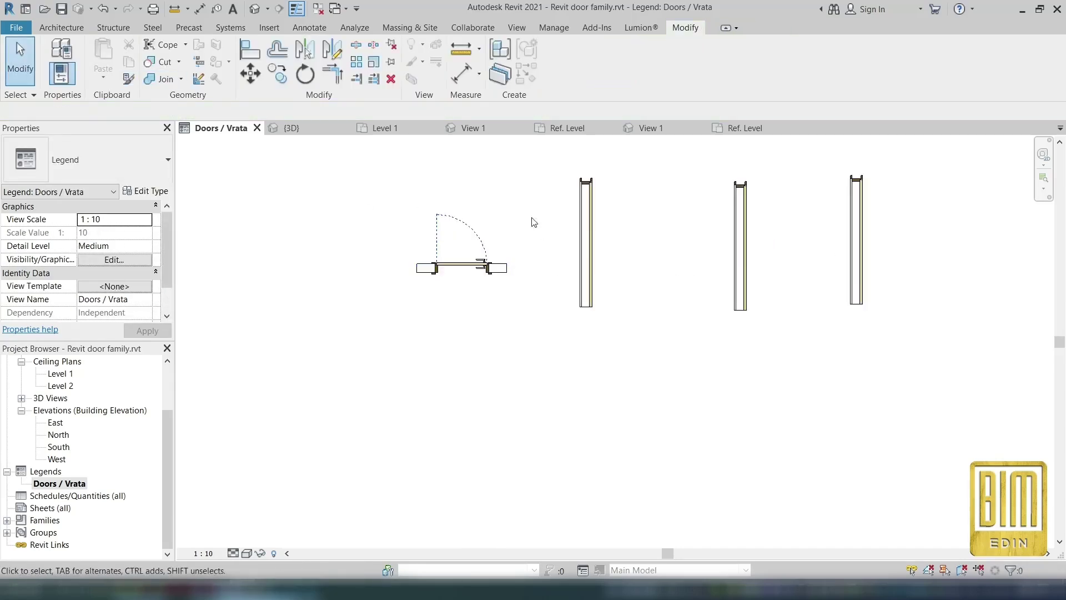
left_click(581, 214)
left_click(443, 112)
left_click(448, 147)
left_click(735, 222)
left_click(456, 114)
left_click(457, 140)
- Move the two elevations and the section of the right-opening door into a row directly above its floor plan
scroll(643, 327, "down", 2)
left_click(640, 281)
left_click_drag(640, 282, 543, 211)
left_click_drag(712, 286, 567, 213)
left_click_drag(785, 275, 622, 204)
left_click(485, 470)
middle_click_drag(712, 208, 660, 288)
- Place four more legend components in a row beside the right-opening door's floor plan
left_click(308, 28)
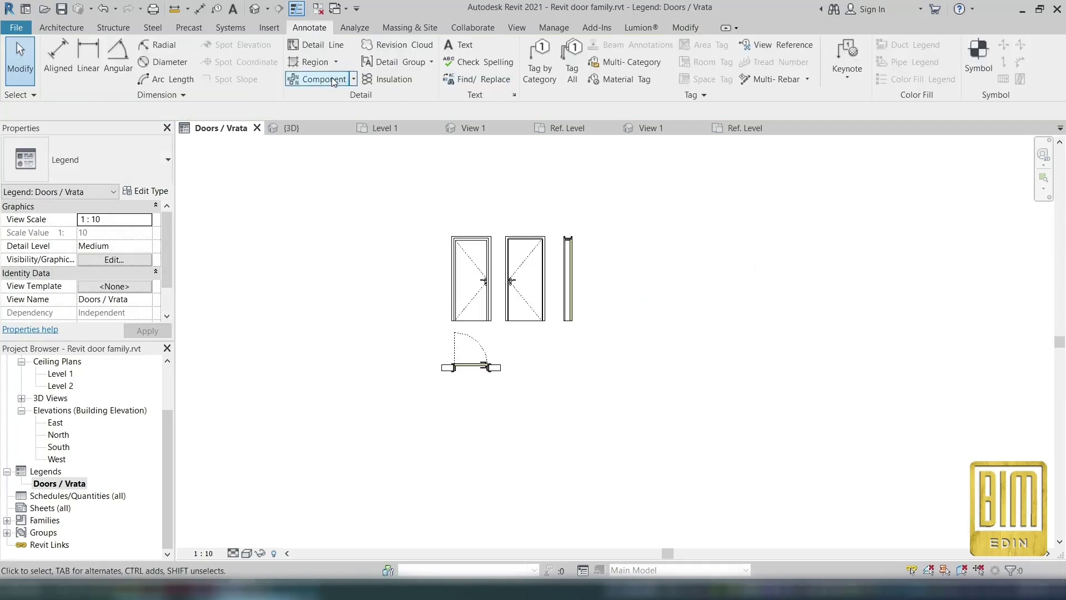
left_click(353, 79)
left_click(383, 143)
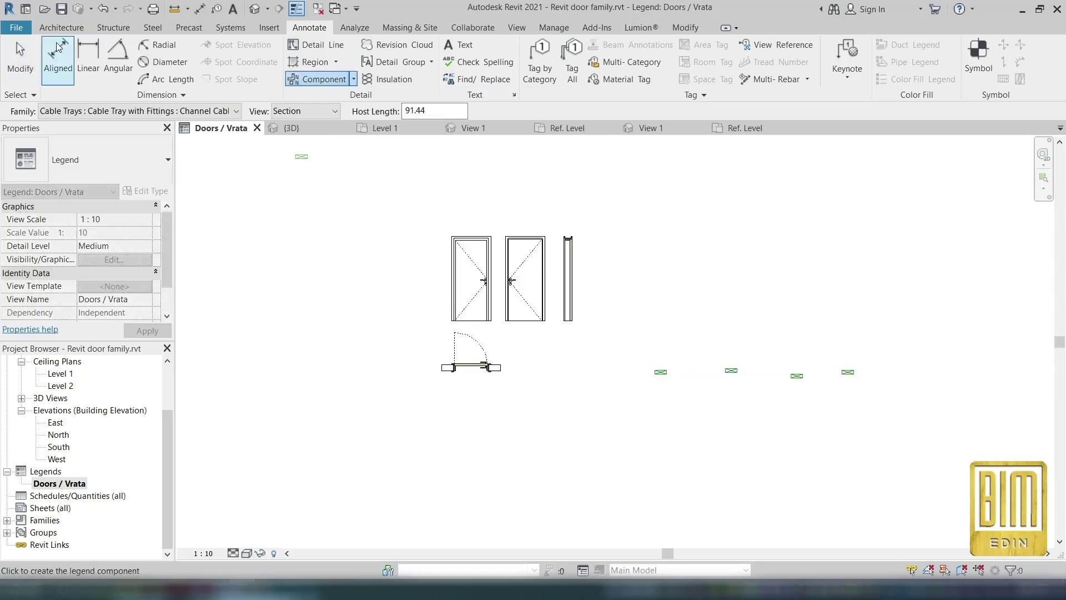
left_click(20, 55)
- Change the leftmost new component to Doors : Vrata : Vrata lijevo otvaranje 90x210 cm and shift it up level with the other floor plan
left_click(660, 372)
left_click(378, 111)
scroll(311, 250, "down", 2)
left_click(267, 369)
scroll(662, 358, "up", 2)
left_click_drag(662, 356, 661, 357)
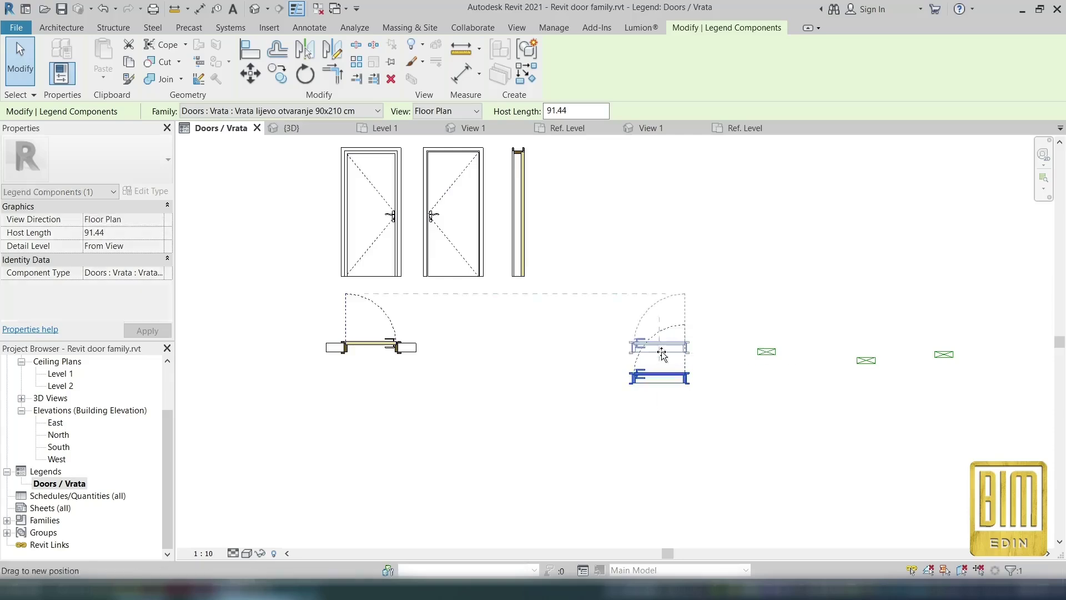
left_click(617, 429)
- Match the type of the three remaining new legend components to the left-opening door component
left_click(687, 28)
left_click(128, 79)
left_click(766, 352)
left_click(866, 361)
left_click(944, 354)
key("Escape")
key("Escape")
- Set the first two of the matched left-opening door components to opposite elevation views
left_click(742, 356)
left_click(475, 111)
left_click(449, 140)
left_click(843, 361)
left_click(476, 111)
left_click(444, 128)
- Move the left-opening door's two elevations and section into a row above its floor plan, level with the other door's views
left_click_drag(795, 345, 687, 205)
left_click_drag(836, 344, 709, 196)
left_click_drag(923, 330, 809, 187)
left_click(817, 353)
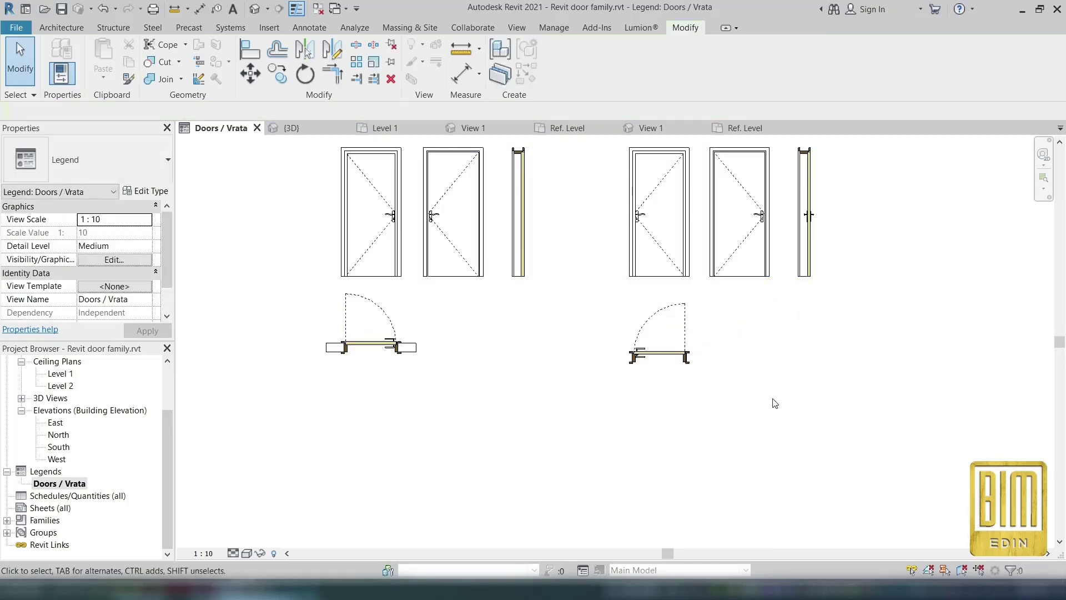
- Close the other open views and the Okvir.rfa and Vrata.rfa families without saving changes
scroll(775, 403, "down", 2)
left_click(433, 127)
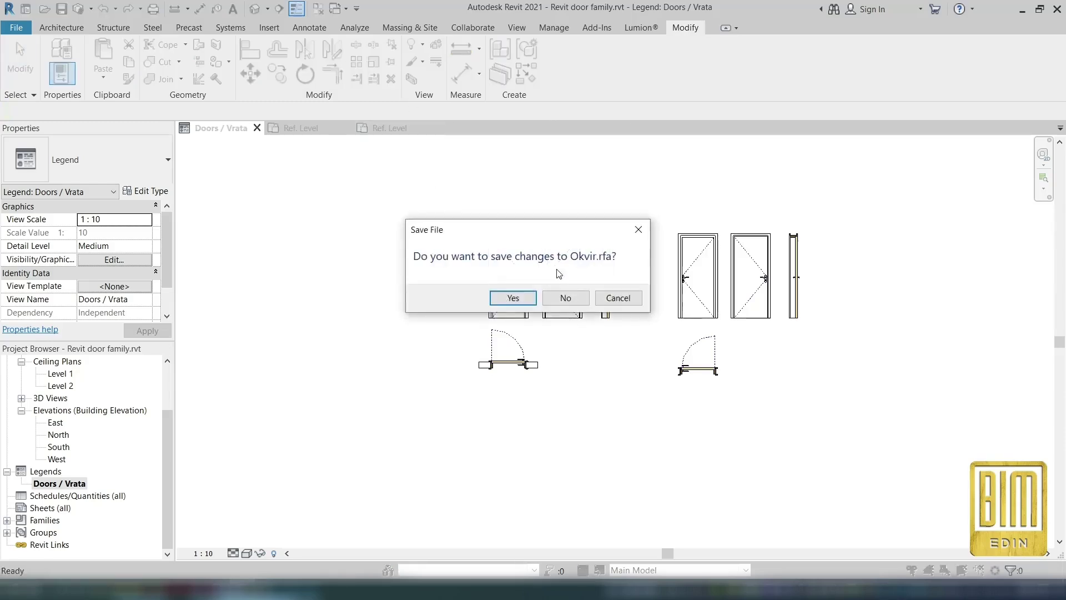
left_click(566, 298)
left_click(345, 128)
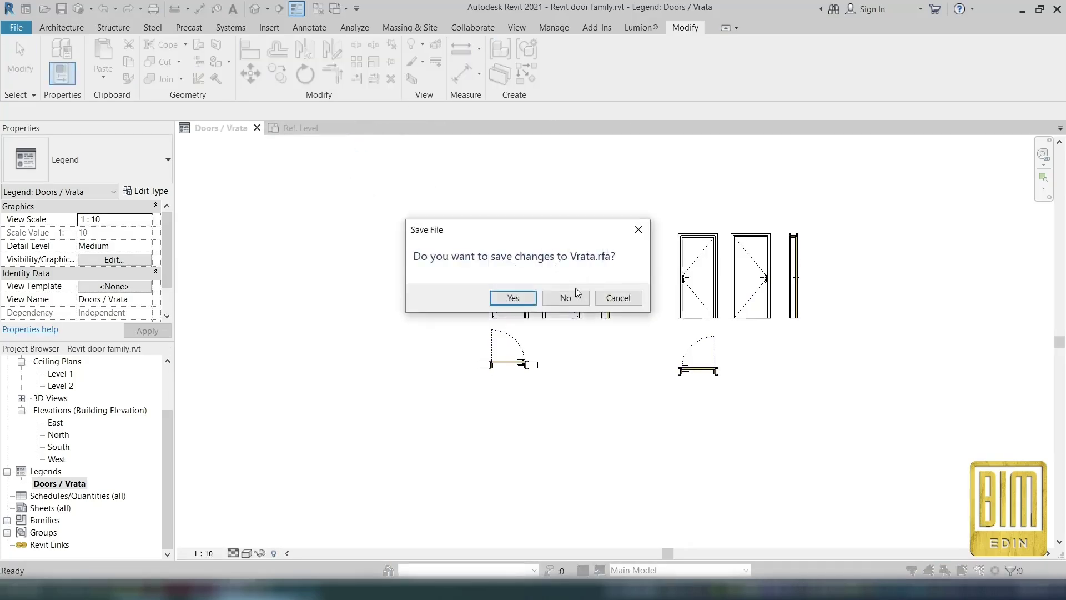
left_click(565, 298)
- Open the default 3D view, reveal the hidden section box, and extend it past the end of the wall to include both doors
left_click(258, 8)
left_click(658, 220)
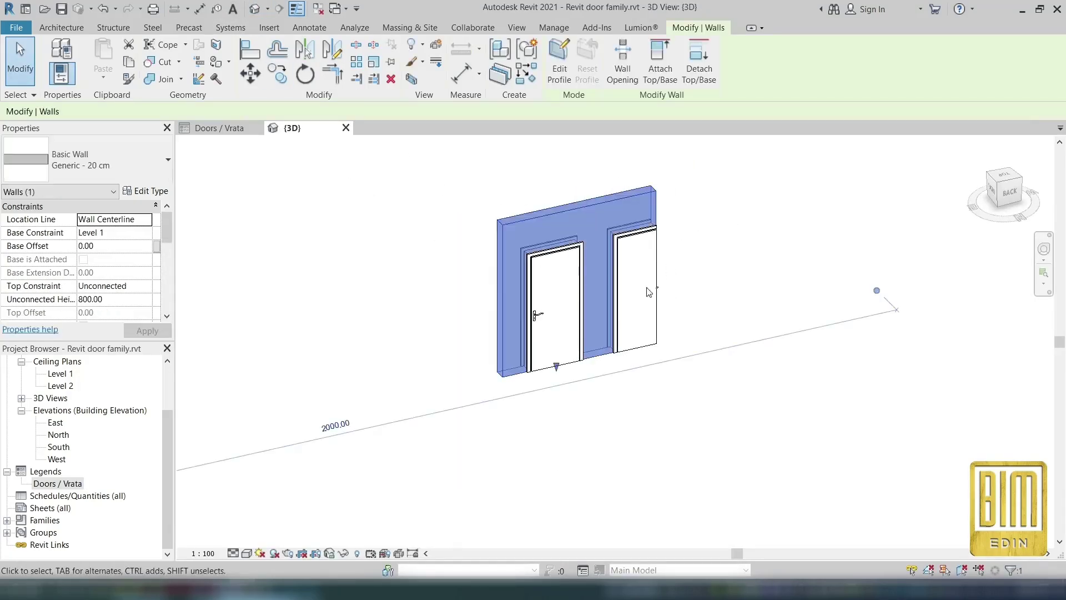
left_click(357, 553)
scroll(673, 295, "up", 3)
left_click(694, 228)
left_click_drag(676, 314, 723, 305)
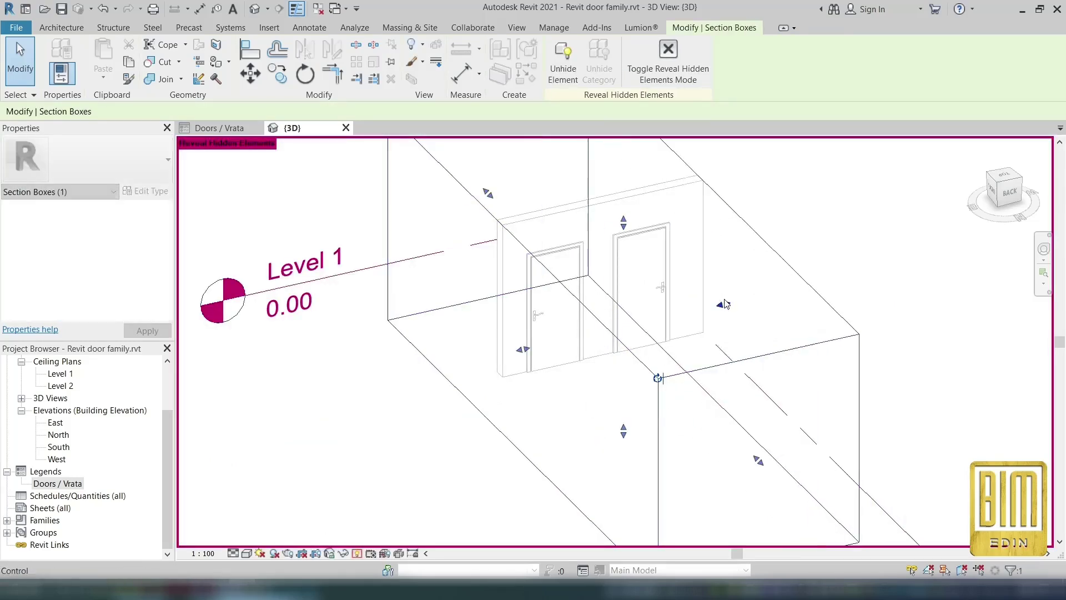
left_click(668, 58)
scroll(543, 343, "up", 2)
- Tile the Doors / Vrata legend and the 3D view side by side and fit their contents to the windows
key("ctrl+Tab")
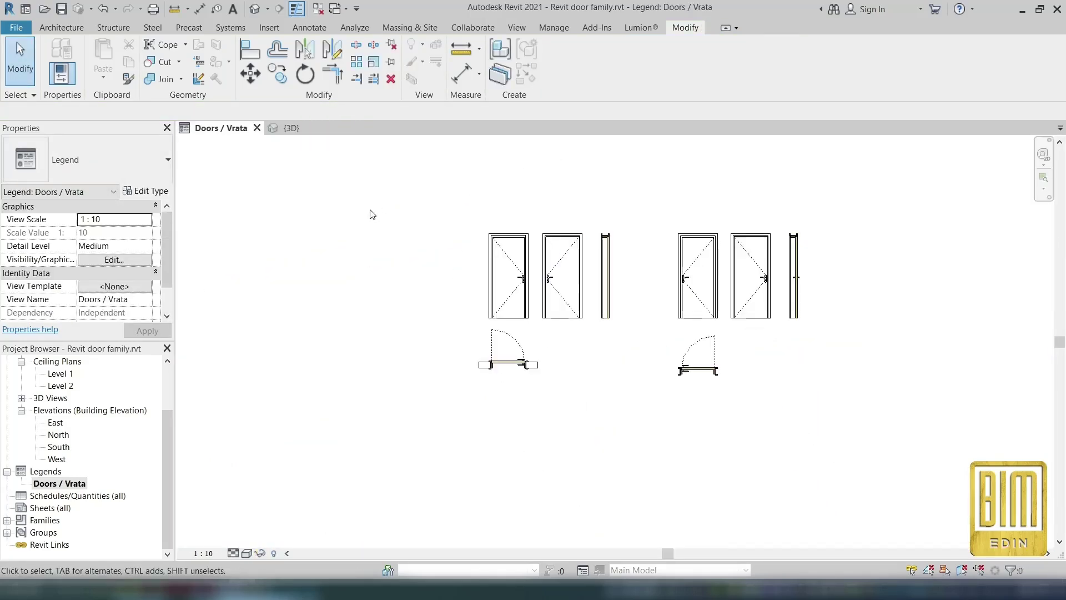
left_click(518, 27)
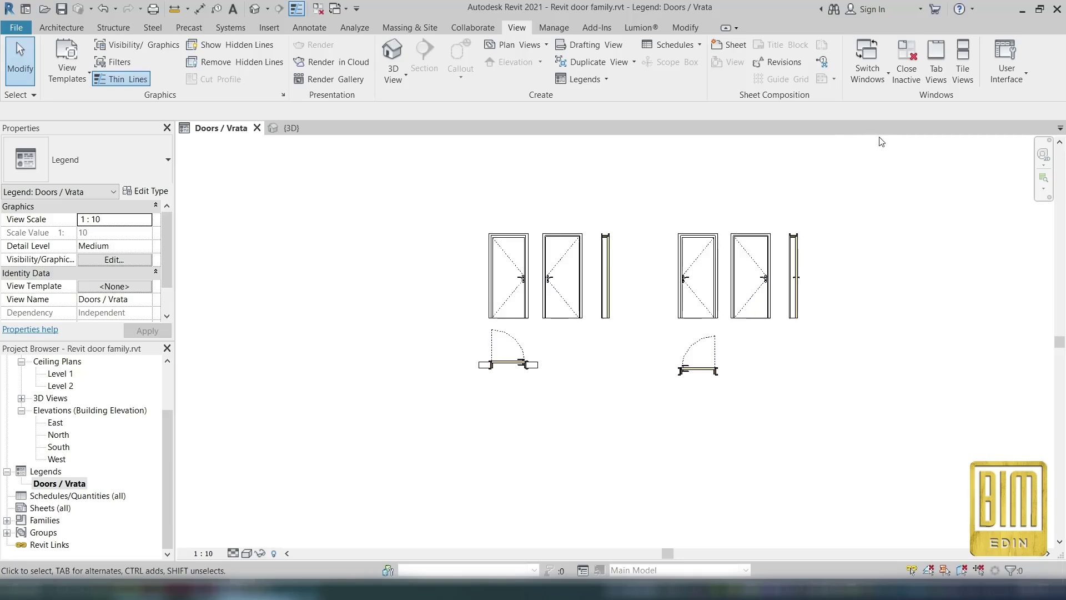
left_click(960, 72)
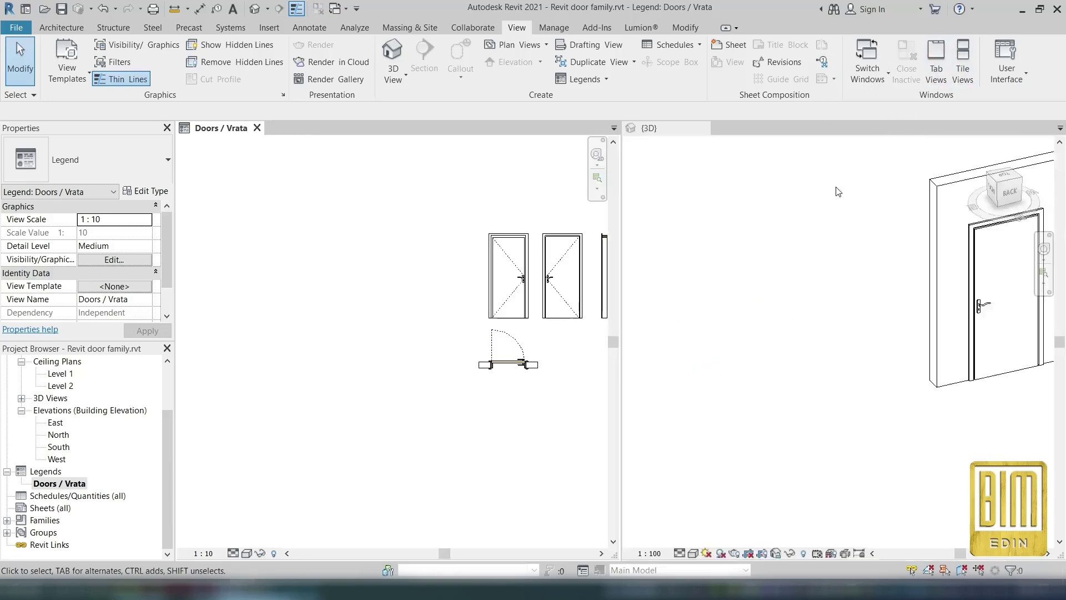
left_click(753, 249)
key("z")
key("a")
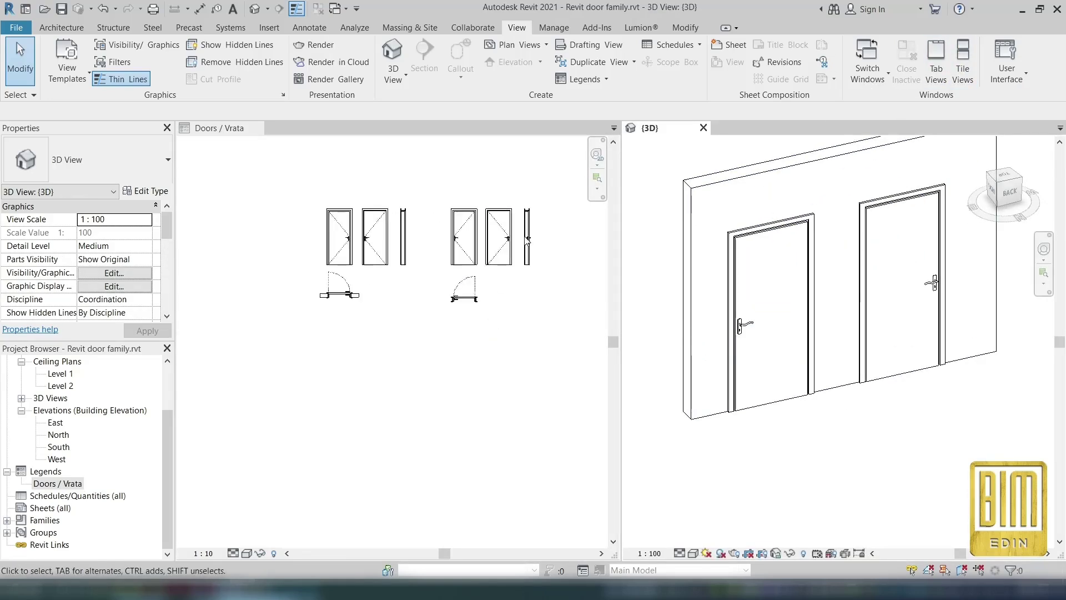
- Examine the doors in 3D from both sides of the wall and compare the left-opening door with its legend elevation
left_click(733, 277)
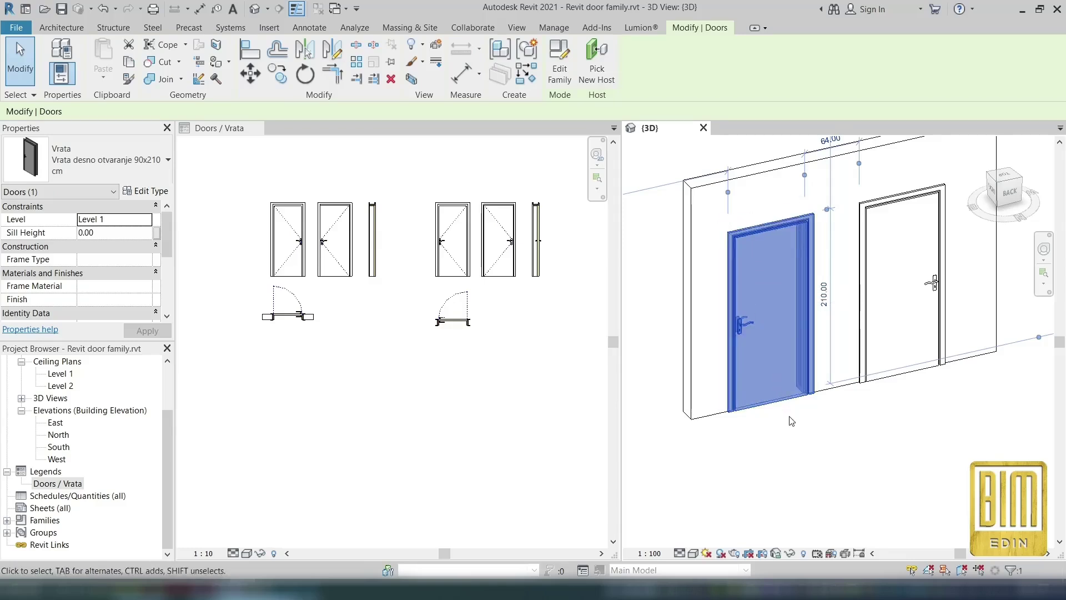
key("Escape")
middle_click_drag(828, 294, 813, 438, "shift")
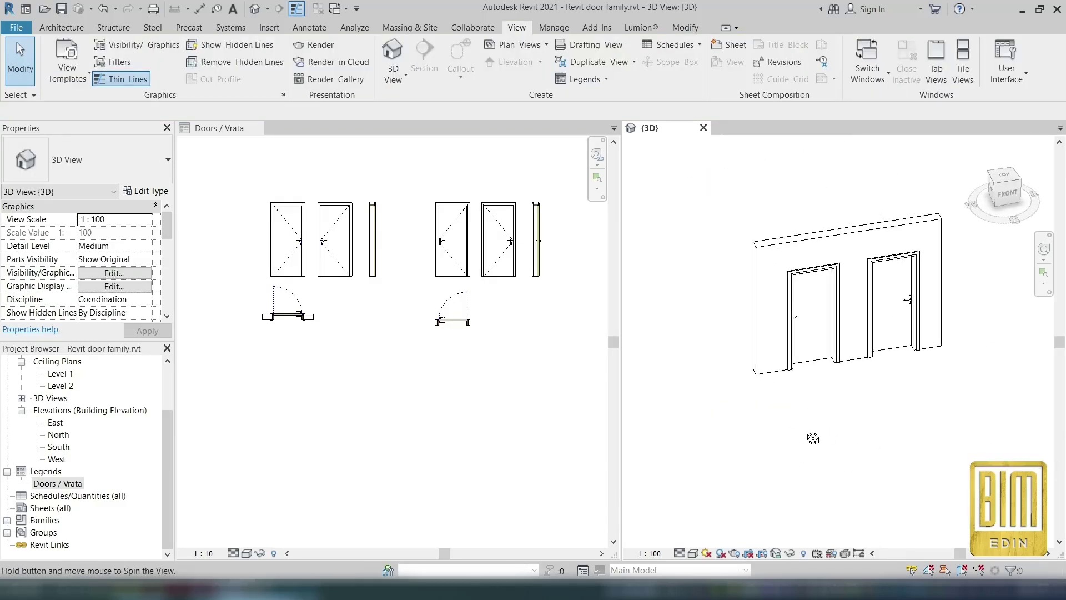
scroll(816, 317, "up", 4)
left_click(806, 325)
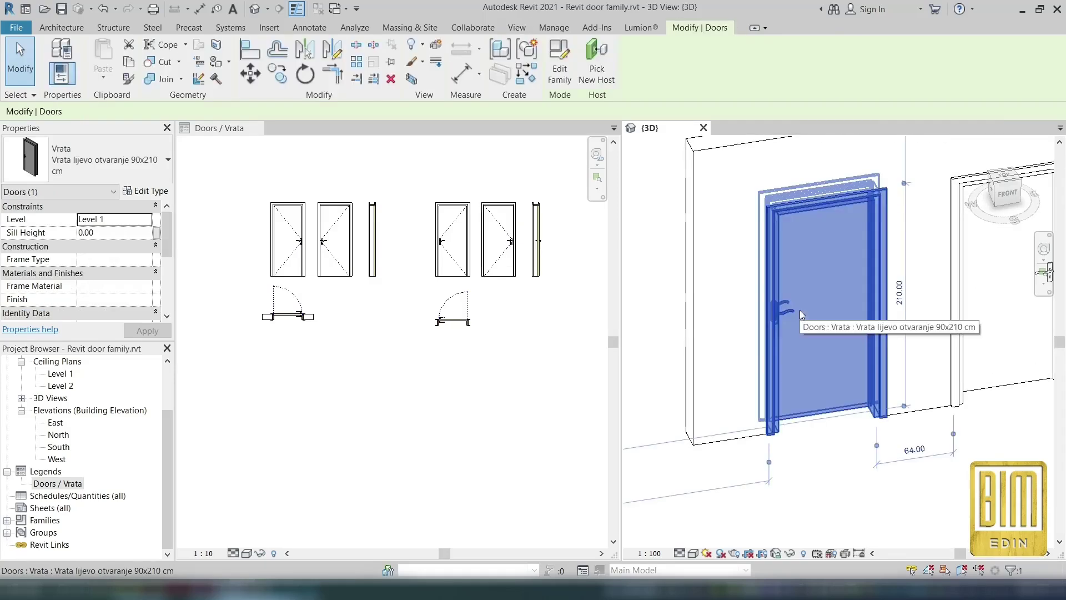
left_click(449, 248)
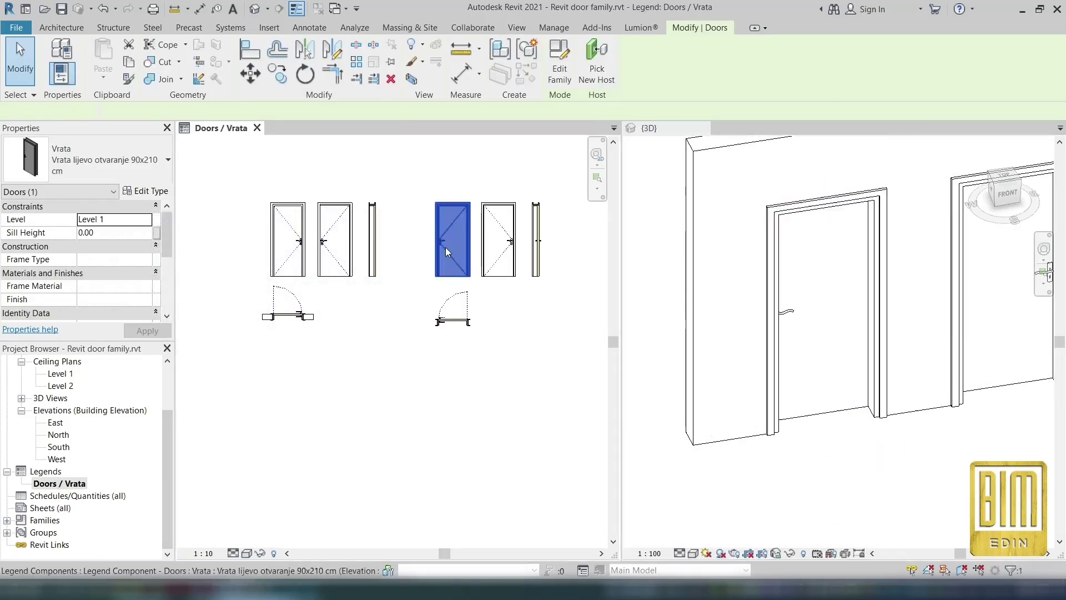
- Set the left-opening door type's Width to 80 and Height to 250
left_click(805, 325)
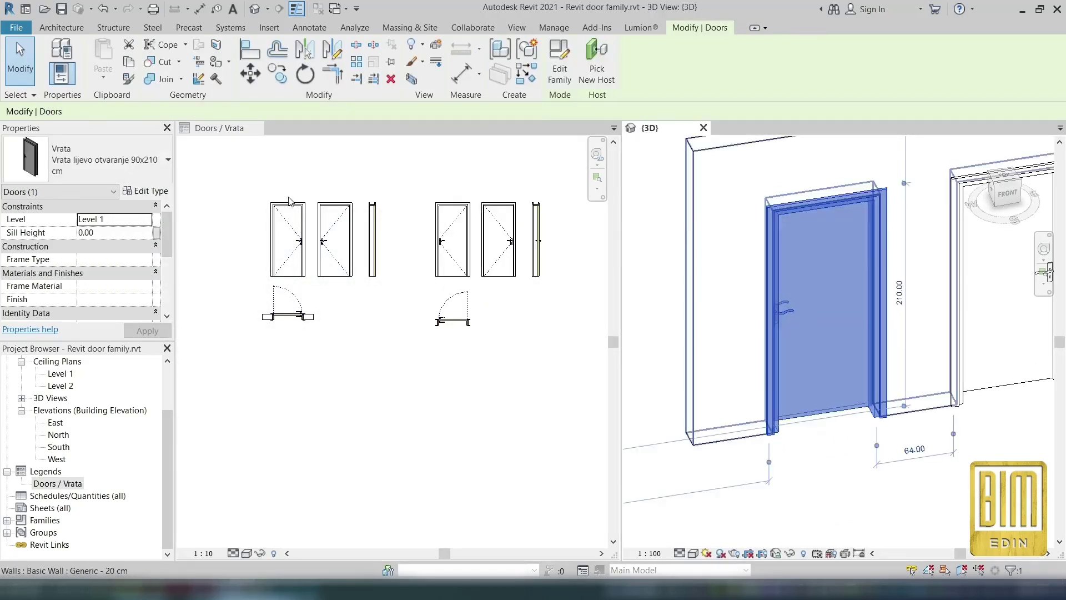
left_click(144, 190)
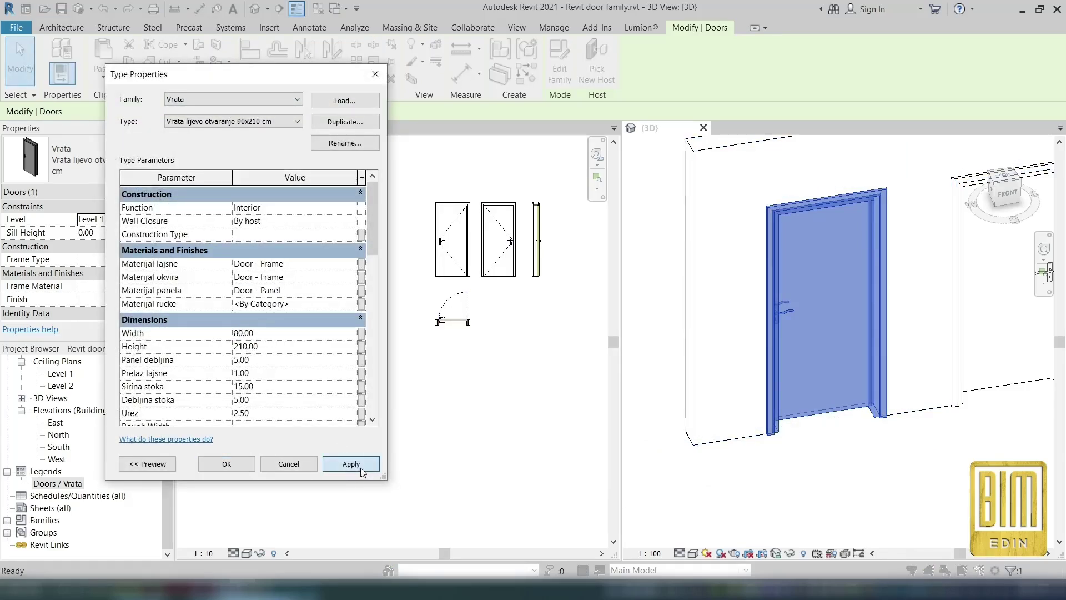
left_click(351, 464)
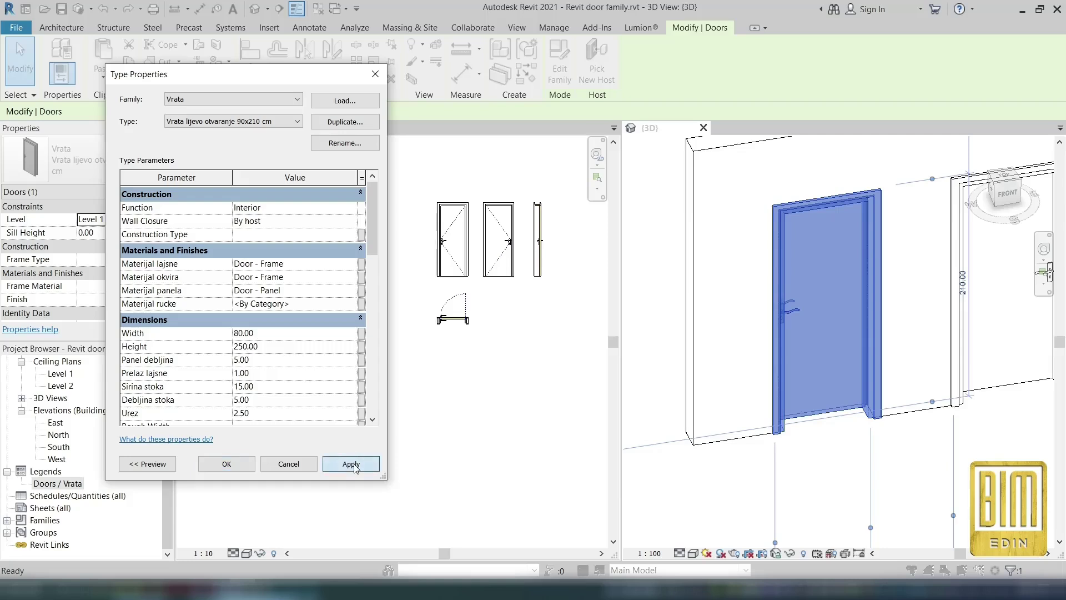
left_click(351, 464)
left_click(226, 465)
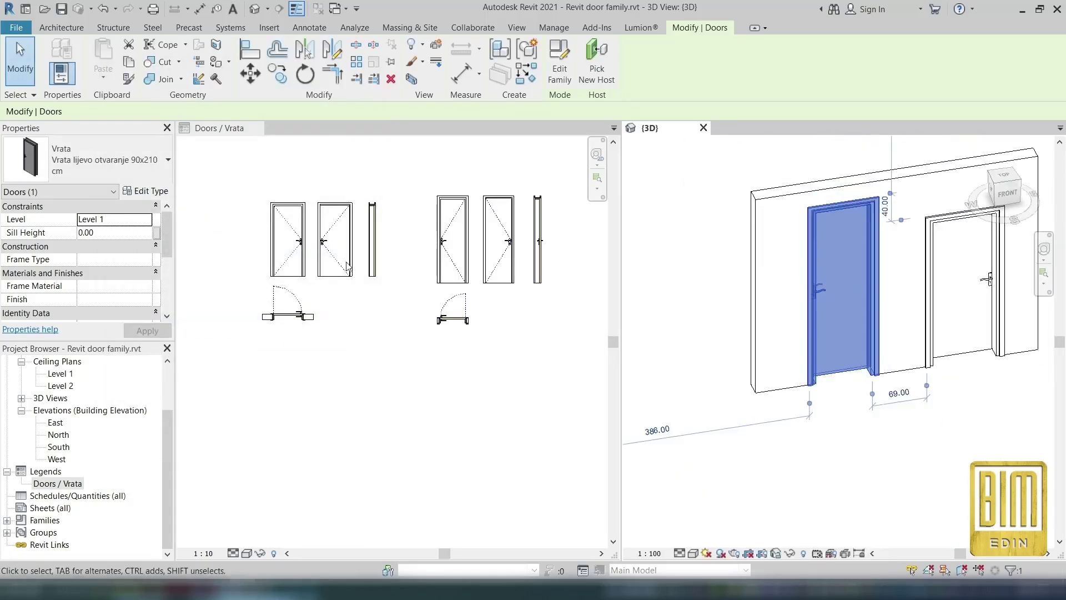
- Set the right-opening door type's Width to 70 and Height to 250, and clear the selection
left_click(147, 191)
left_click_drag(258, 77, 142, 50)
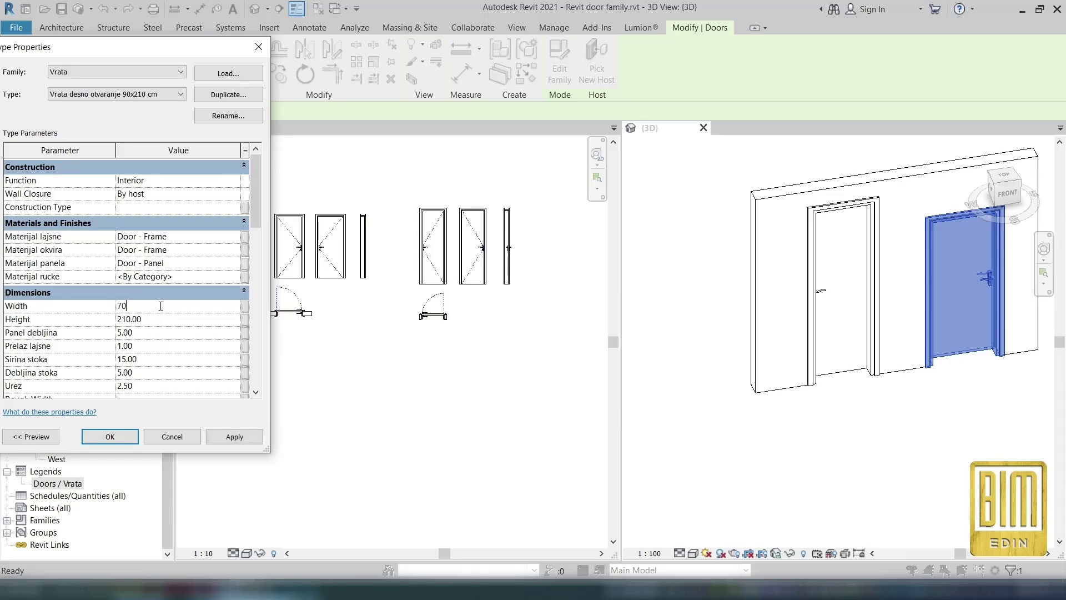
left_click(245, 442)
left_click(110, 436)
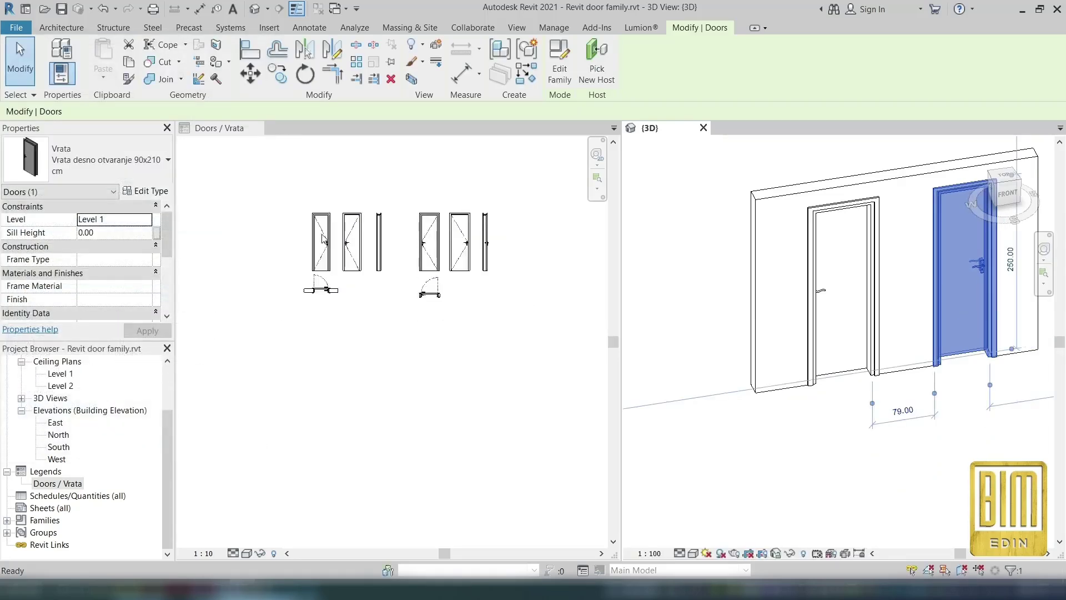
scroll(966, 269, "up", 1)
middle_click_drag(966, 269, 904, 271)
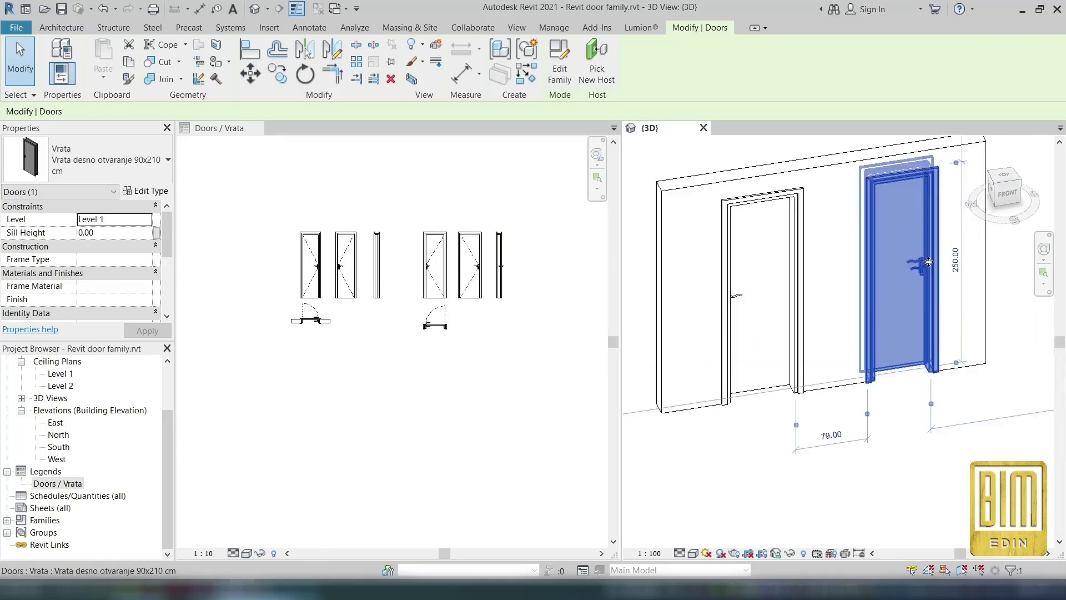
left_click(800, 482)
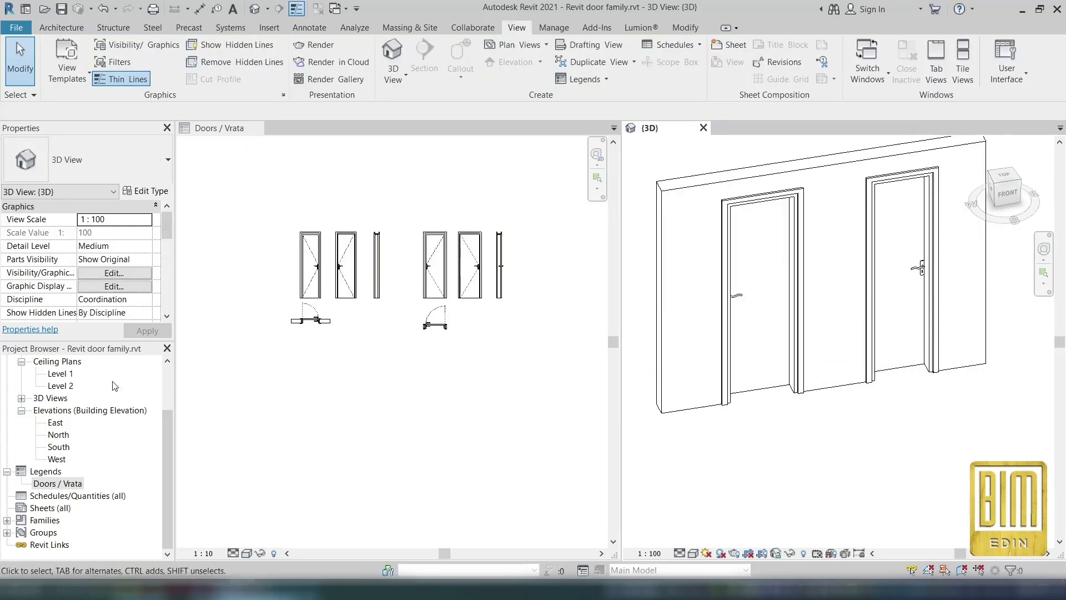
- Set the left-opening door type's Panel debljina to 6
scroll(738, 296, "up", 3)
left_click(740, 299)
scroll(304, 338, "up", 5)
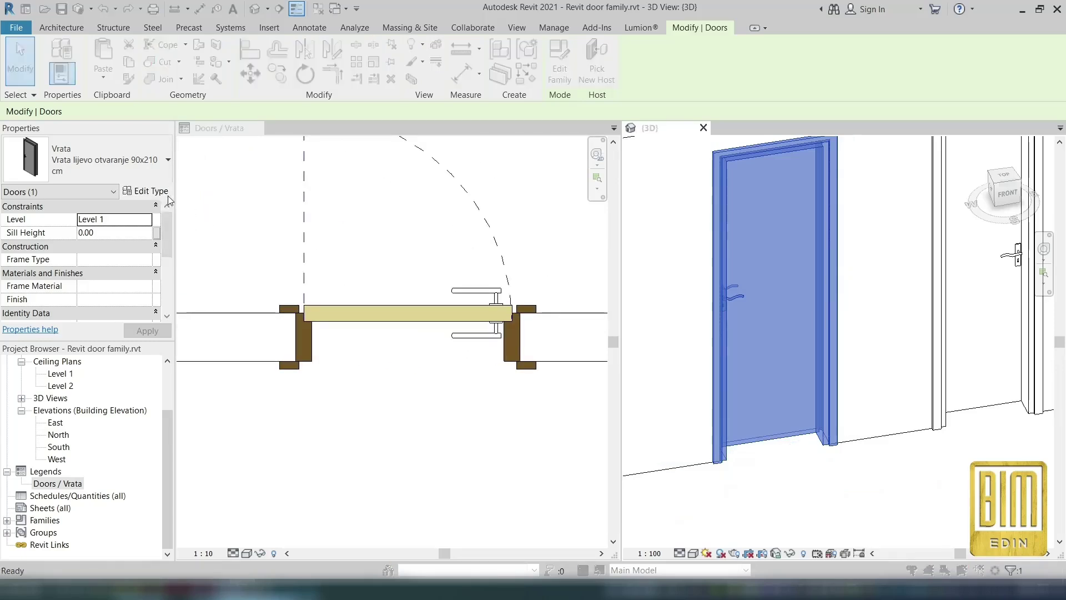
left_click(143, 191)
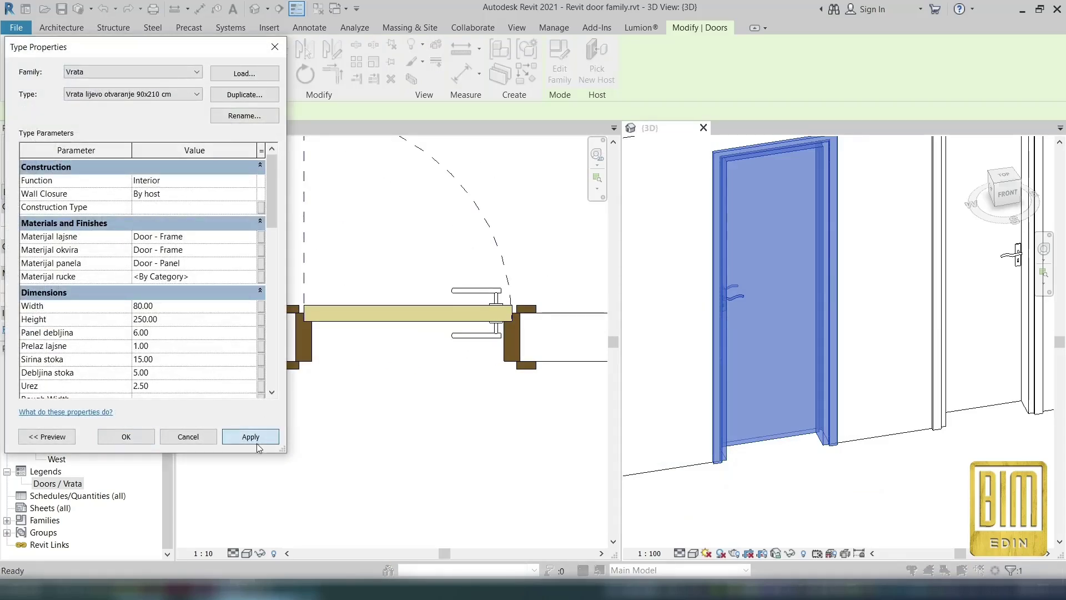
left_click(256, 436)
key("Return")
- Set the left-opening door type's Panel debljina to 5 with its legend floor plan in close view
scroll(391, 358, "down", 3)
scroll(542, 348, "up", 5)
scroll(454, 333, "up", 1)
scroll(391, 394, "down", 1)
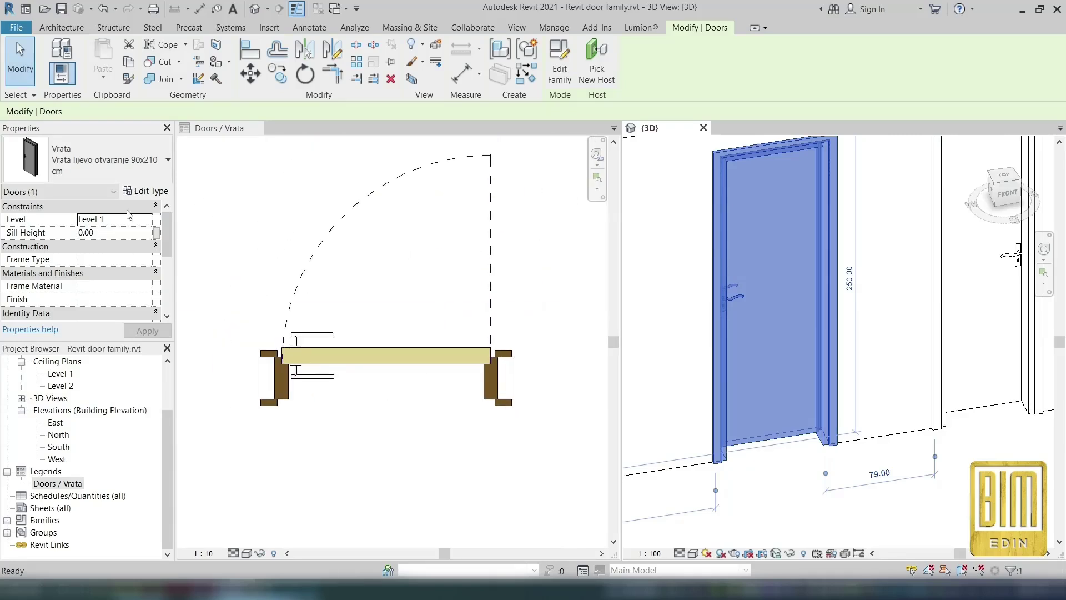
left_click(145, 191)
left_click(179, 332)
type("5")
left_click_drag(204, 51, 185, 52)
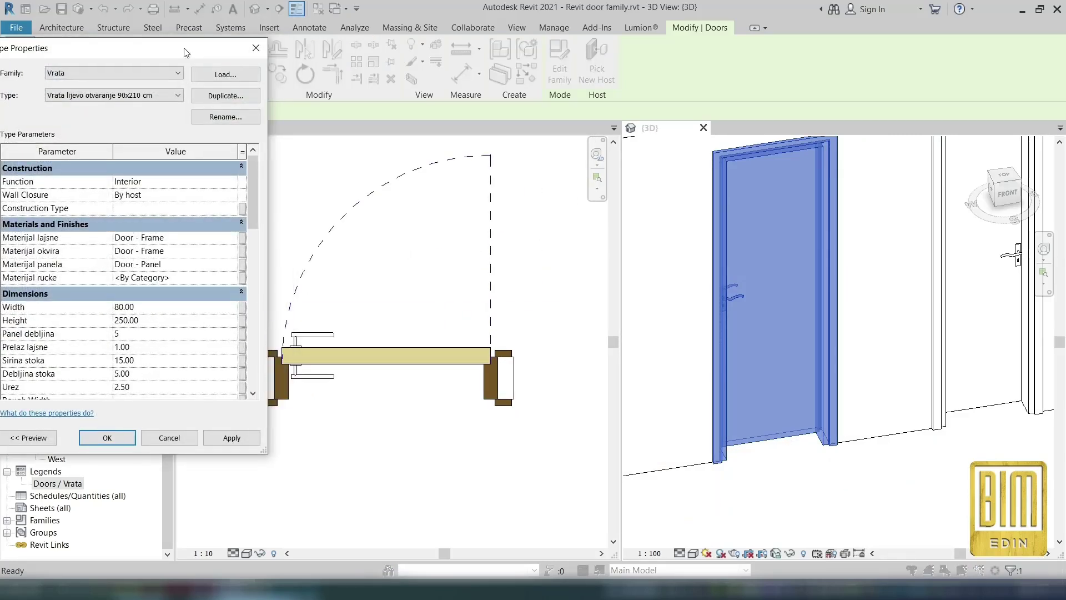
left_click(232, 437)
- Try Panel debljina values of 2 and 3 on the left-opening door type and restore it to 5
left_click(157, 333)
type("2")
left_click(231, 437)
left_click(166, 334)
type("3")
left_click(231, 438)
left_click(167, 333)
type("5")
left_click(228, 439)
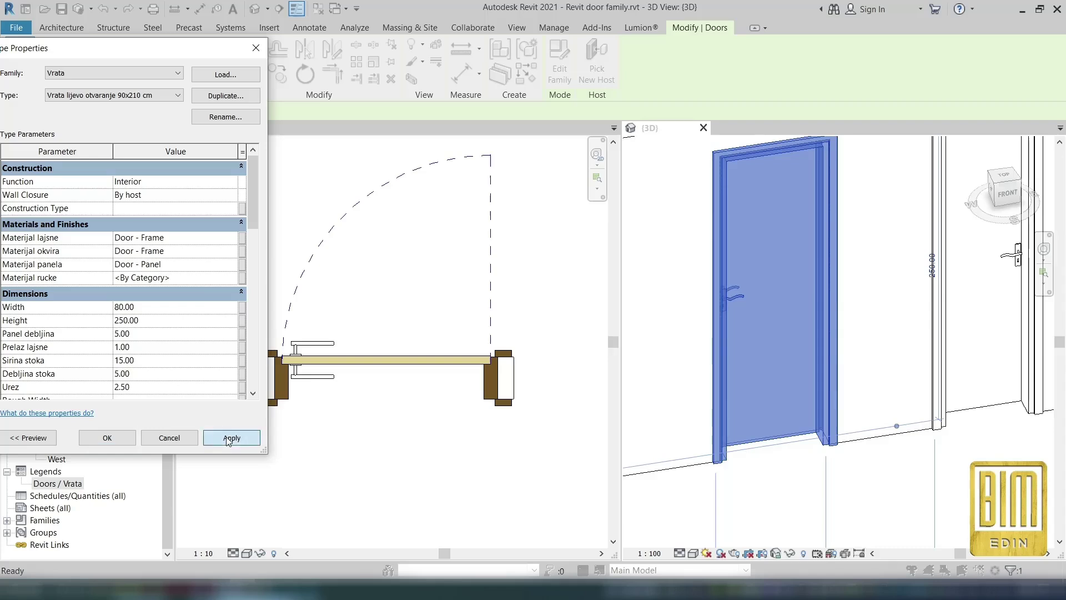
- Try a Prelaz lajsne value of 2 on the left-opening door type and restore it to 1
left_click(152, 347)
type("2")
left_click(232, 438)
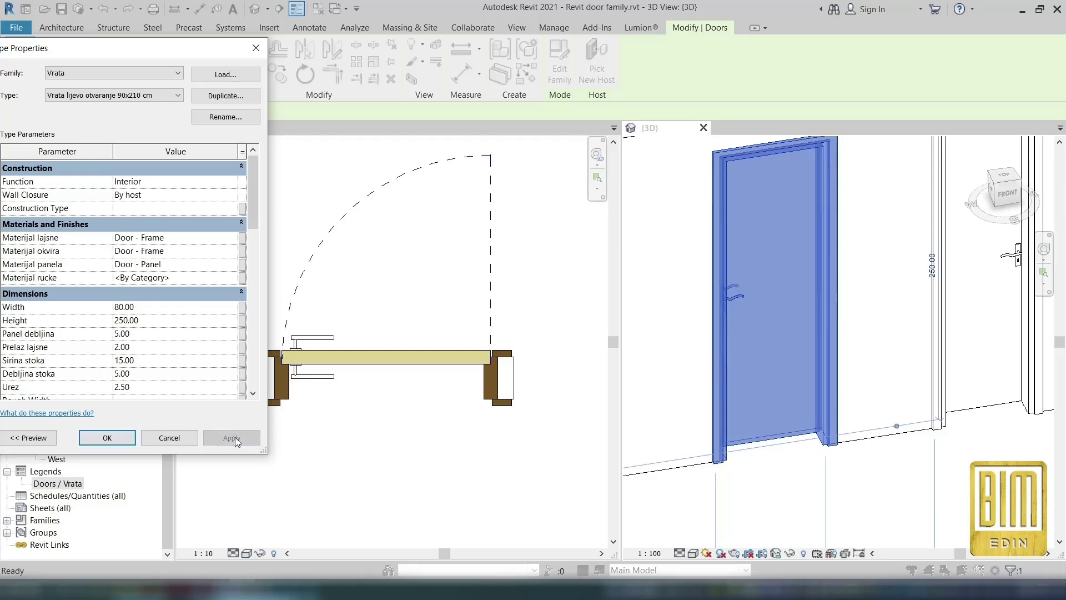
left_click(163, 346)
type("1")
left_click(232, 437)
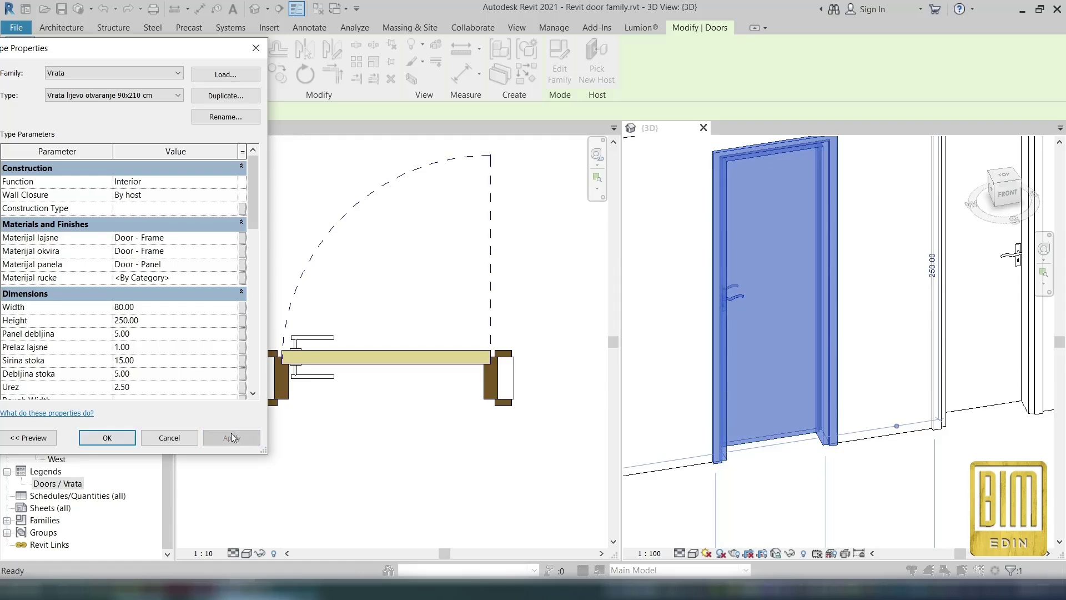
- Open the left-opening door type's Debljina stoka value for editing
scroll(175, 364, "down", 1)
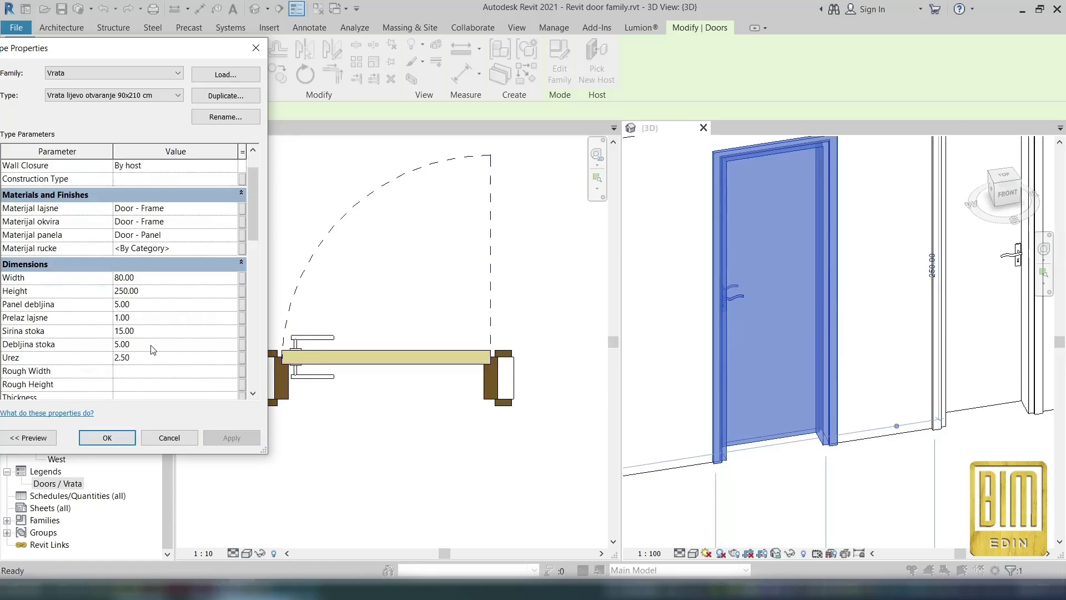
left_click(152, 344)
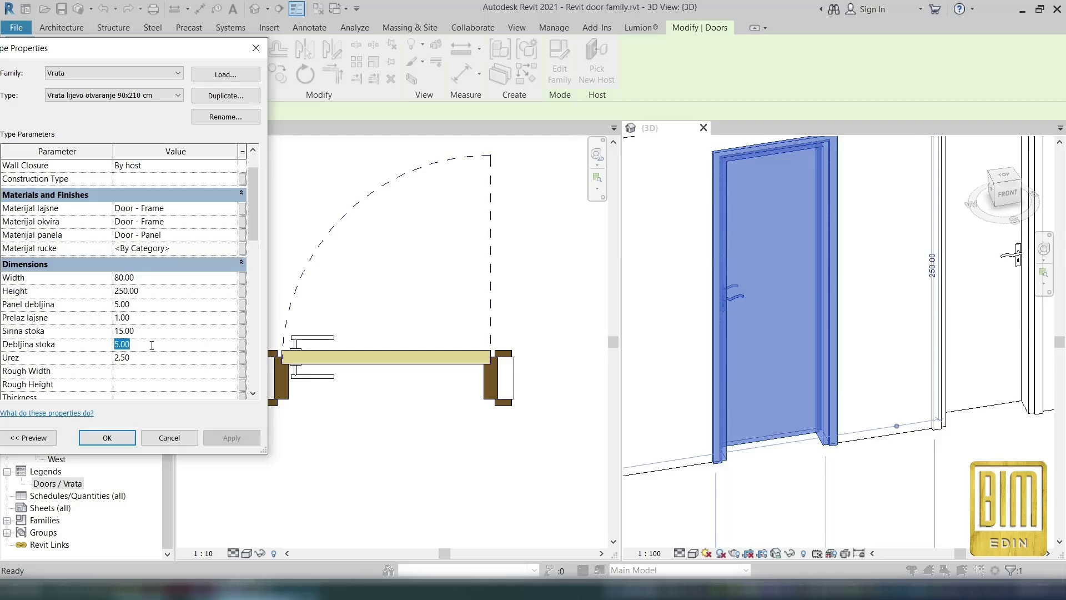